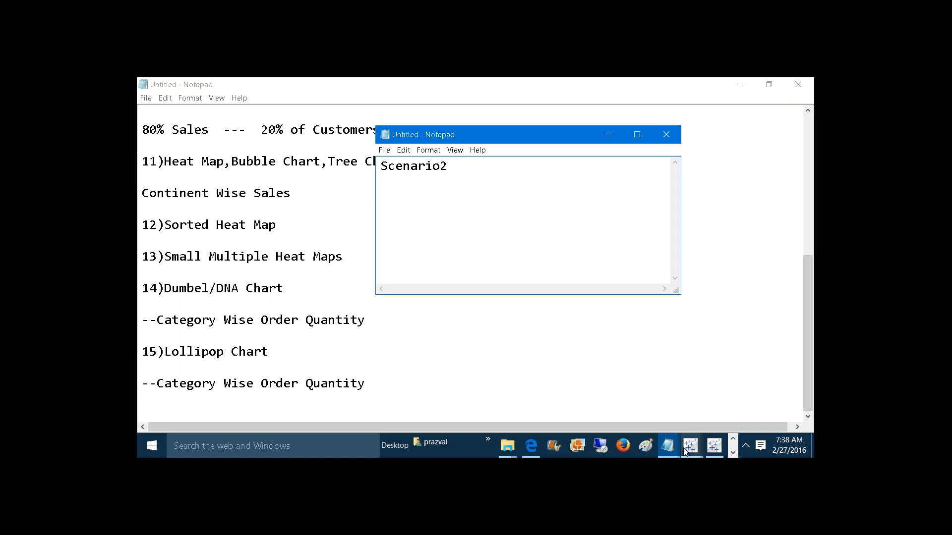
Title the note "Scenario20:-" with "Sorting" on the line below, and maximize the note window
type("0:-")
key("Return")
type("Sorting")
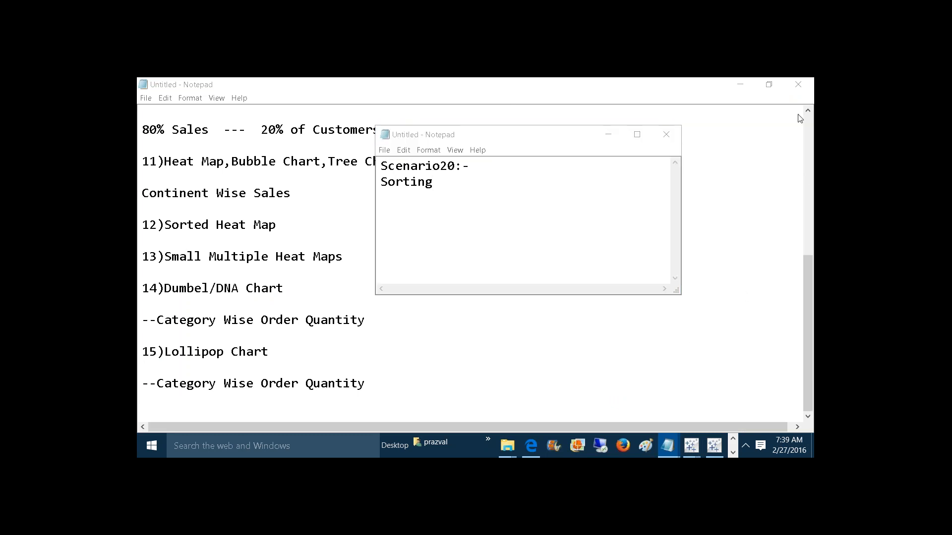
left_click(620, 135)
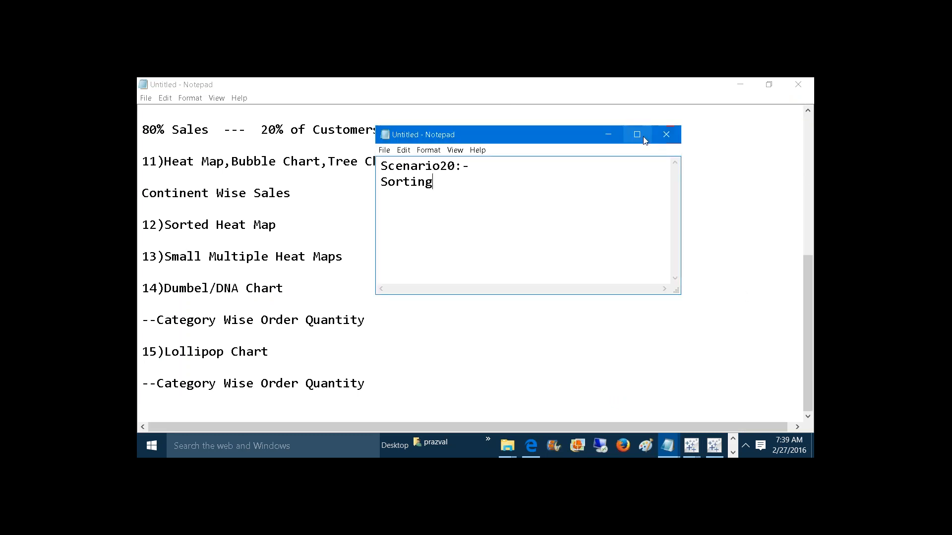
left_click(637, 134)
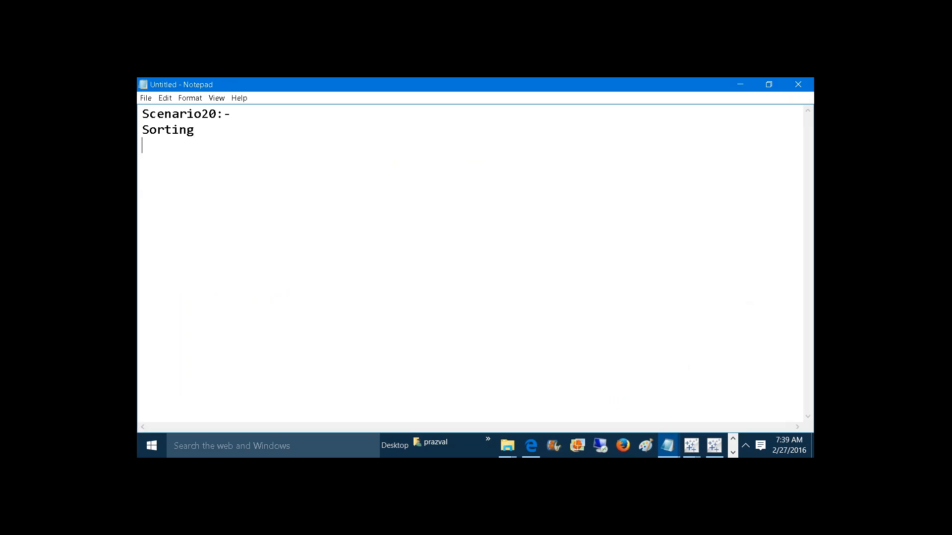
Add the heading "::: 2 Ways :::" and begin the list below it with "1)Discrete"
key("Return")
type("::: 2 Ways :::")
key("Return")
type("1)")
type("Discrete")
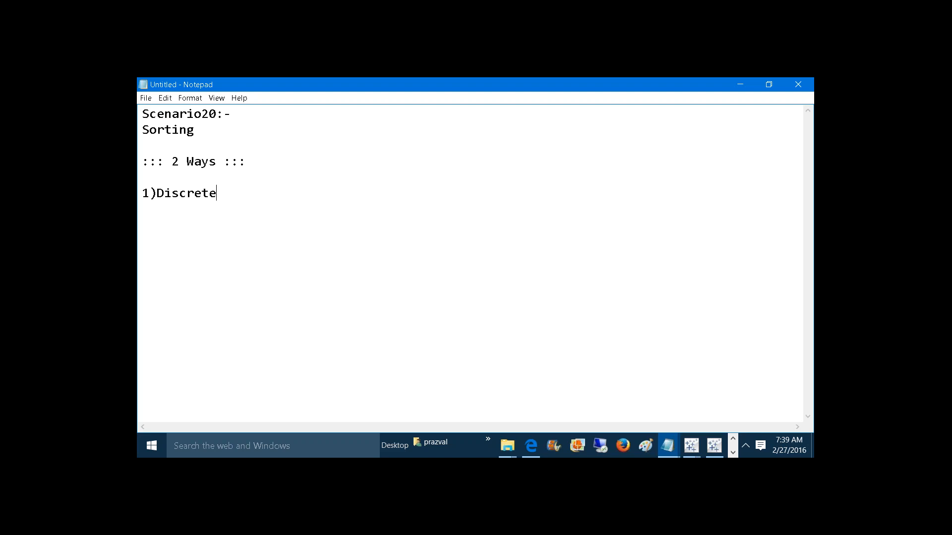
Complete the first list item as Discrete Sorting and add "2)Continous Sorting" on the same line
type("   Sorting             2)Computed S")
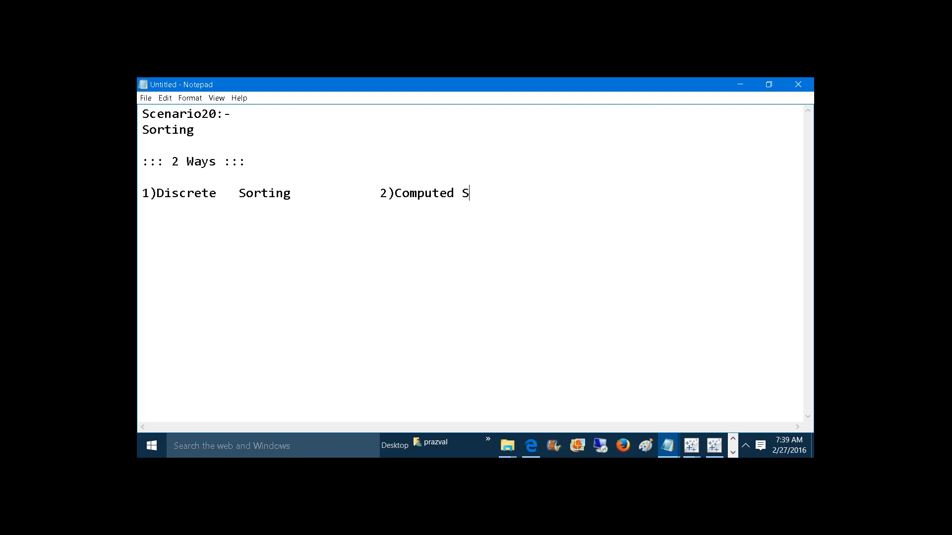
key("BackSpace")
key("BackSpace")
key("BackSpace")
key("BackSpace")
key("BackSpace")
key("BackSpace")
key("BackSpace")
key("BackSpace")
type("ntinous Sorting")
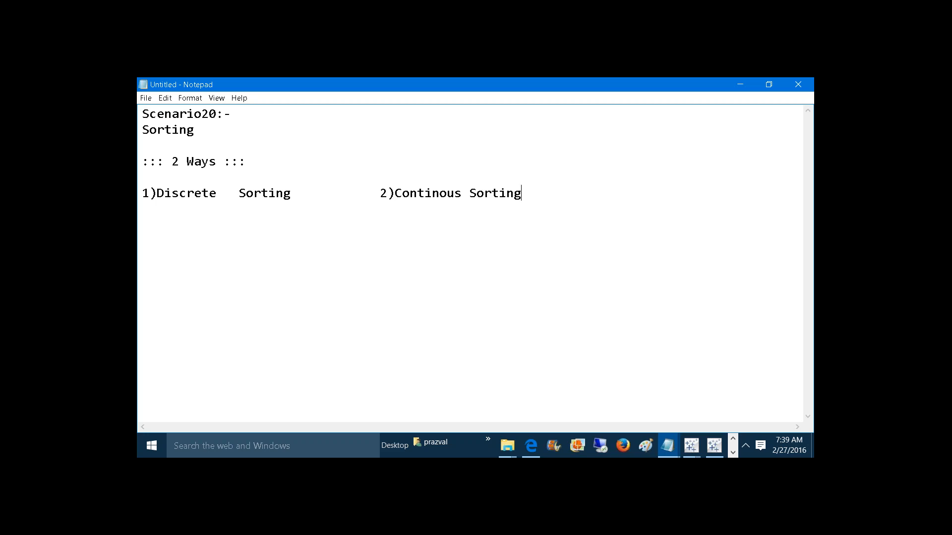
Add "--- 2 Ways" under Discrete Sorting, followed by "1)Computed Sorting" and "2)Manual Sorting" on separate lines
type("--")
type(" 2 Ways")
type("1)")
type("Compu")
type("ted ")
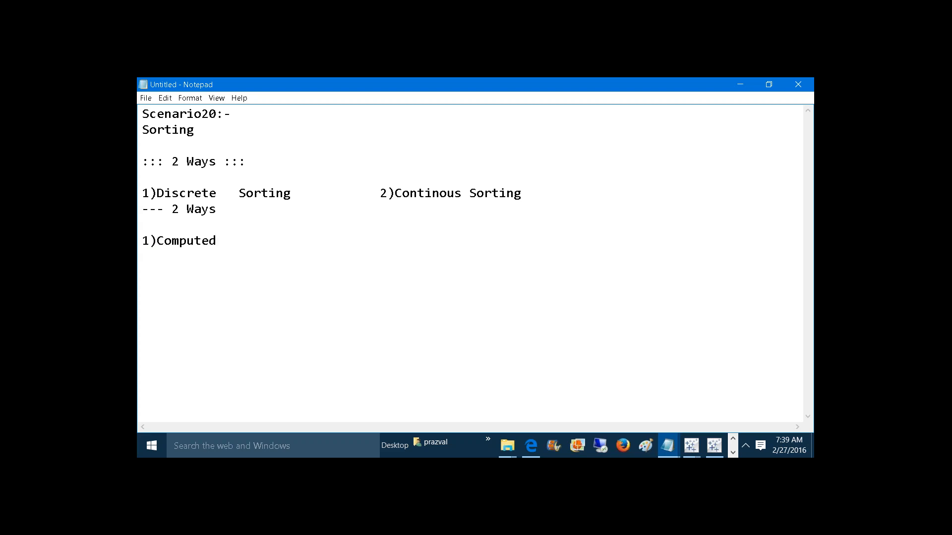
type("Sorting")
key("Return")
key("Return")
type("2)Manual ")
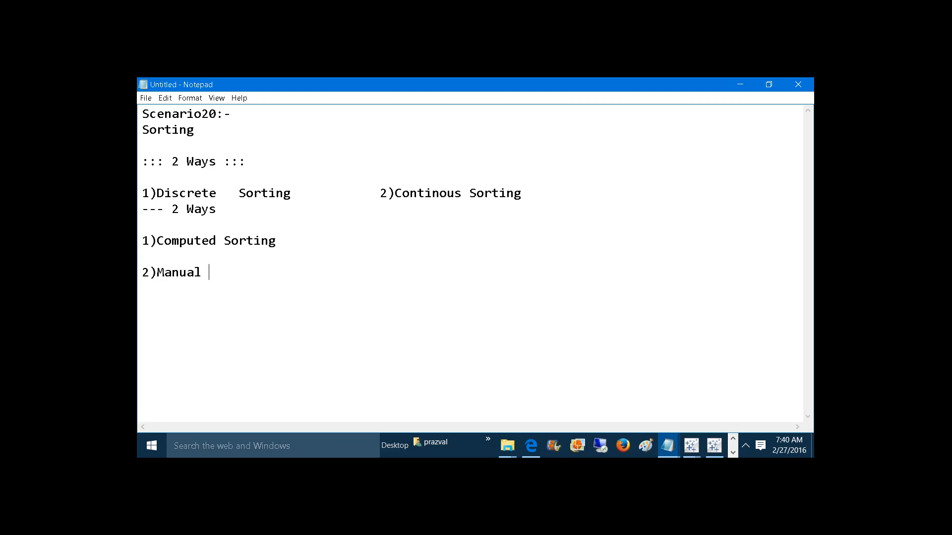
type("Sorting")
Highlight the word "Discrete" in the first list item of the note
left_click(360, 227)
left_click(279, 241)
left_click_drag(157, 193, 219, 194)
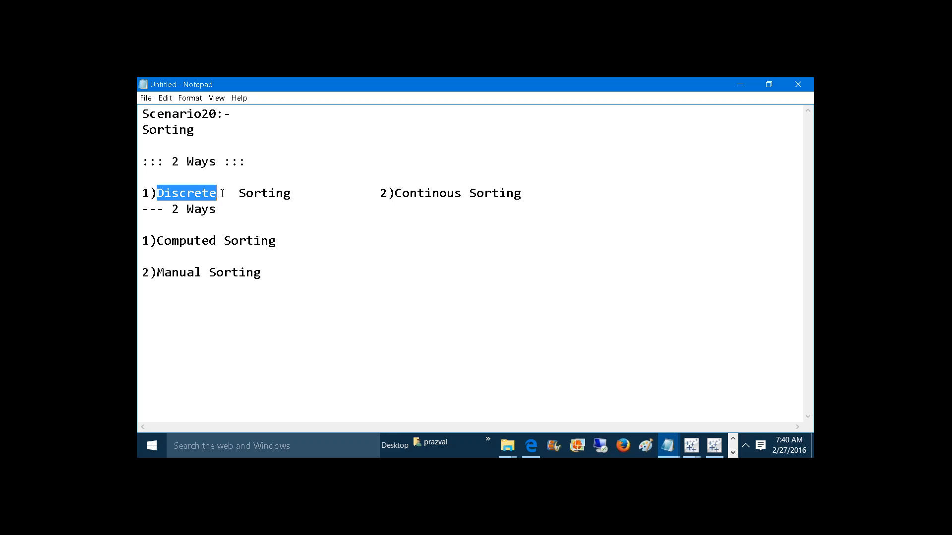
Switch to the Tableau Book3 workbook, create a new workbook from it and maximize the new window
left_click(691, 452)
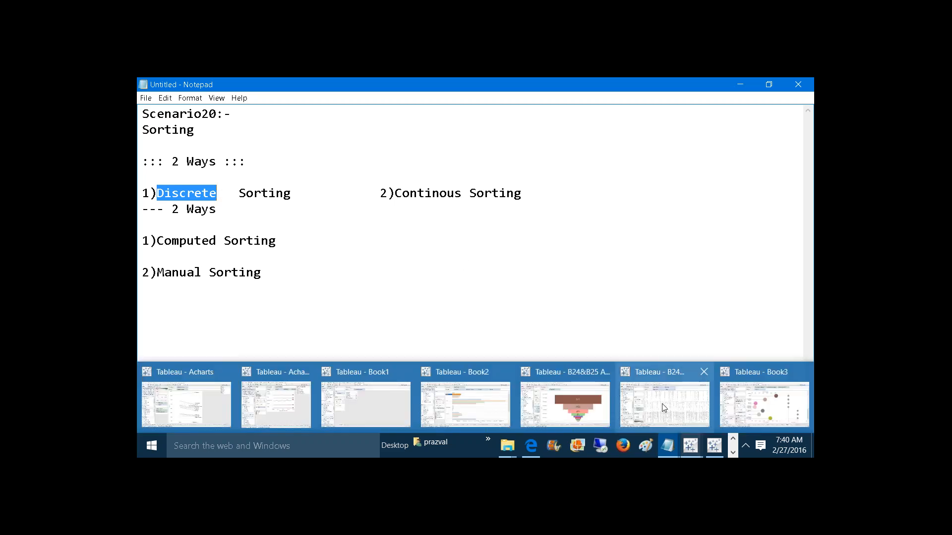
left_click(766, 404)
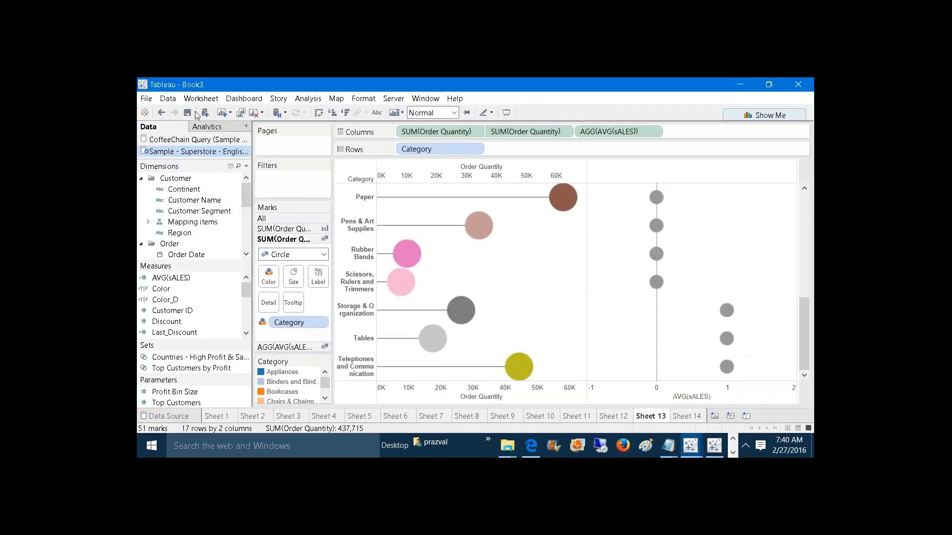
left_click(146, 100)
left_click(149, 112)
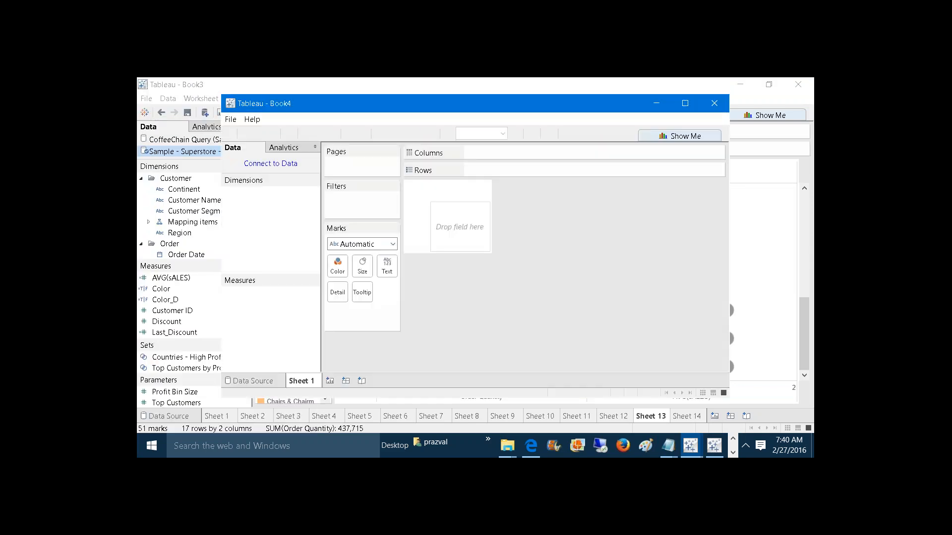
left_click(688, 110)
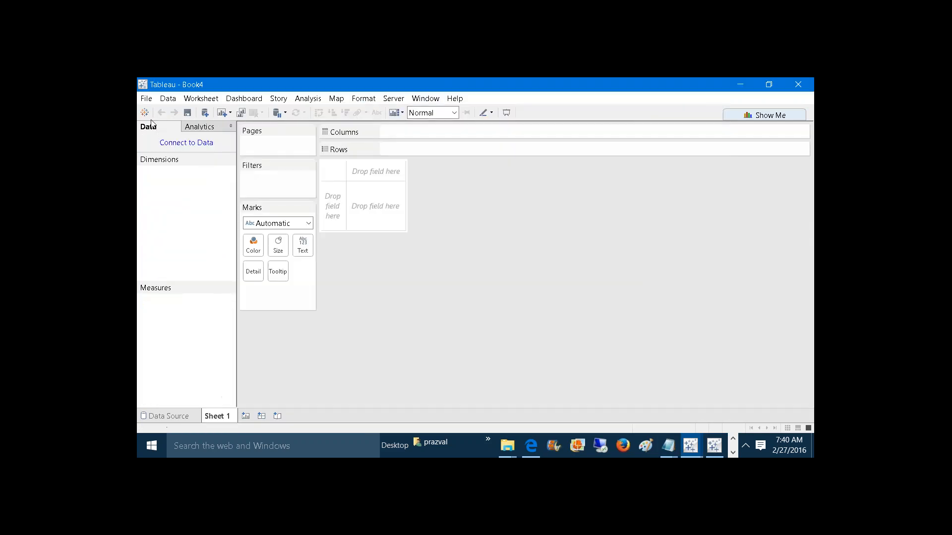
Connect to the saved Sample - Superstore data source and place the Continent dimension on Rows
left_click(145, 113)
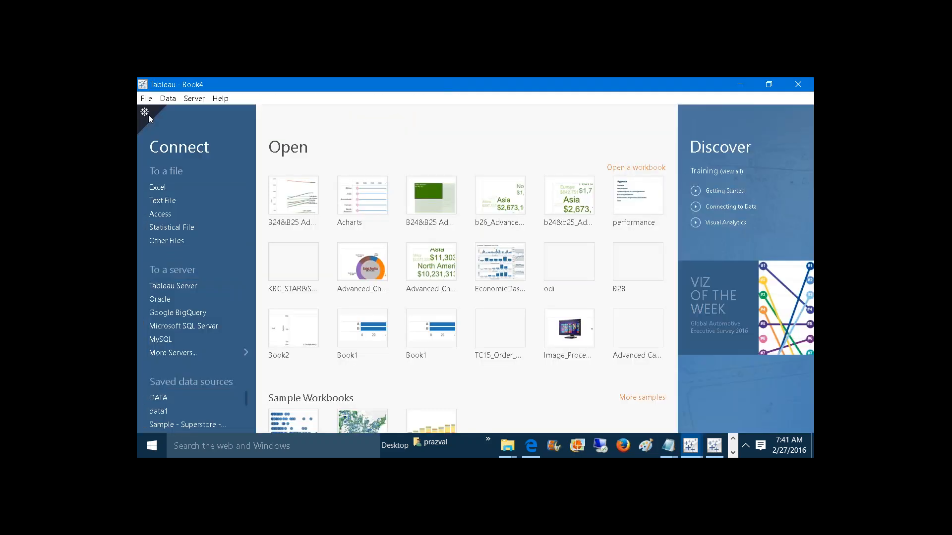
left_click(195, 425)
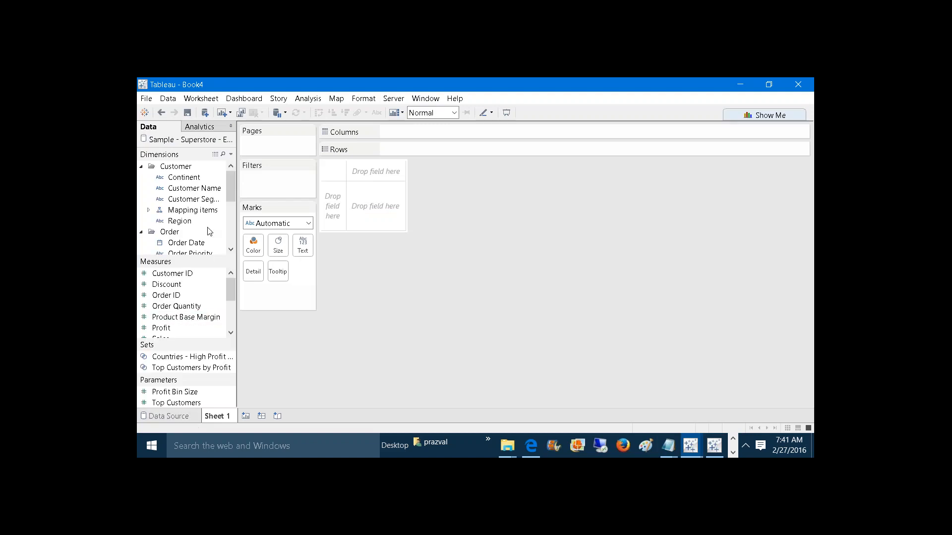
left_click_drag(179, 183, 436, 151)
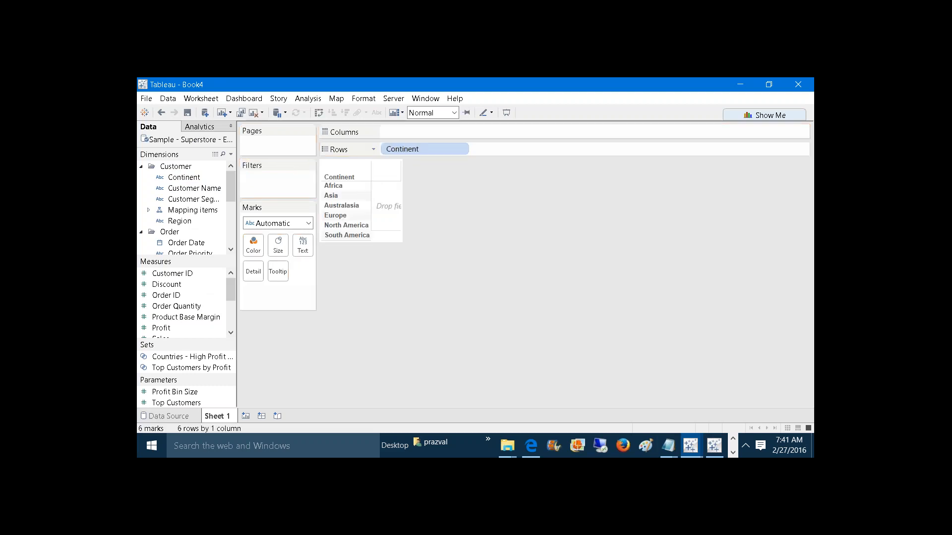
right_click(415, 149)
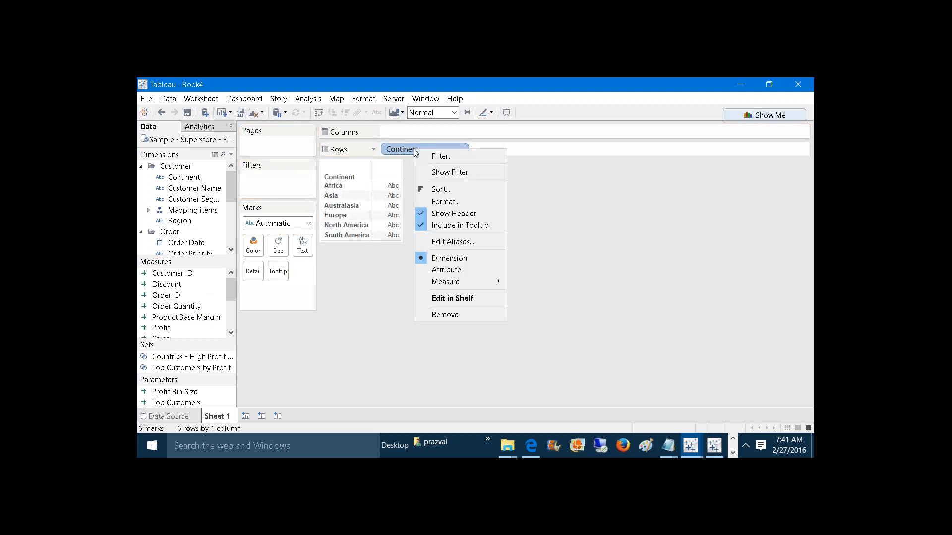
left_click(438, 193)
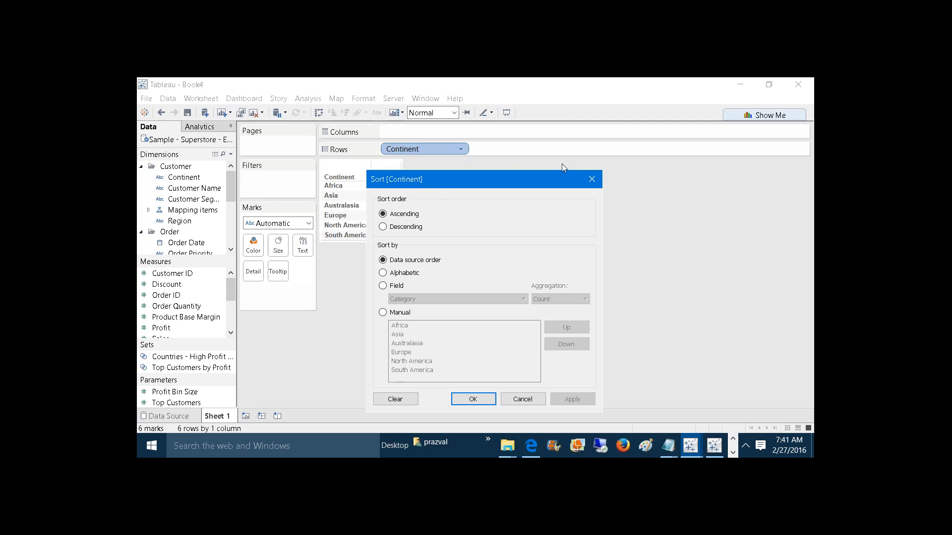
left_click(592, 179)
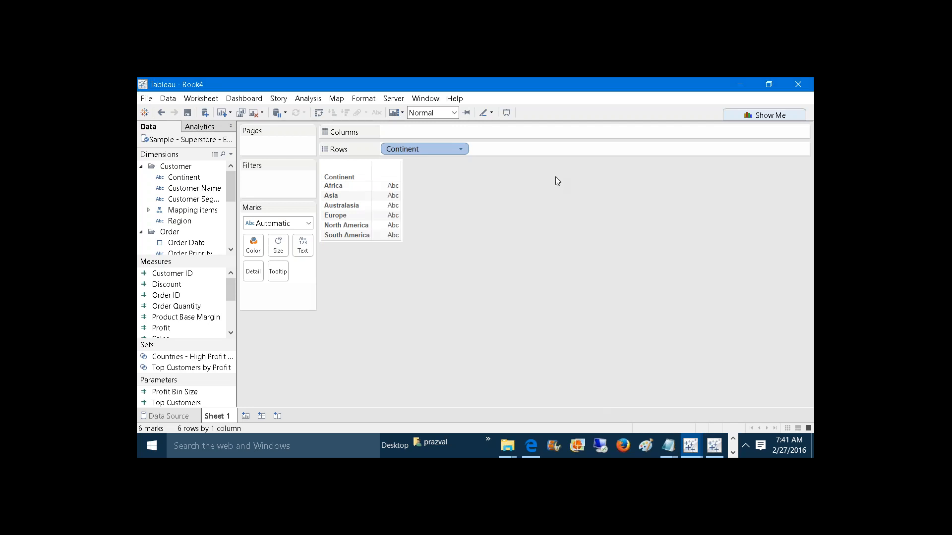
Open the sort settings for Continent and go through the data source order, alphabetic, field and manual options
right_click(405, 150)
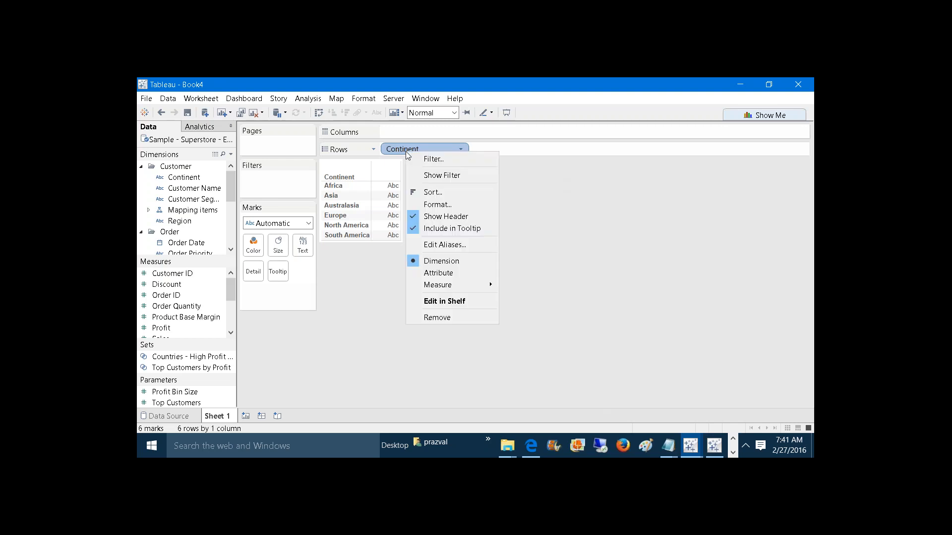
left_click(427, 192)
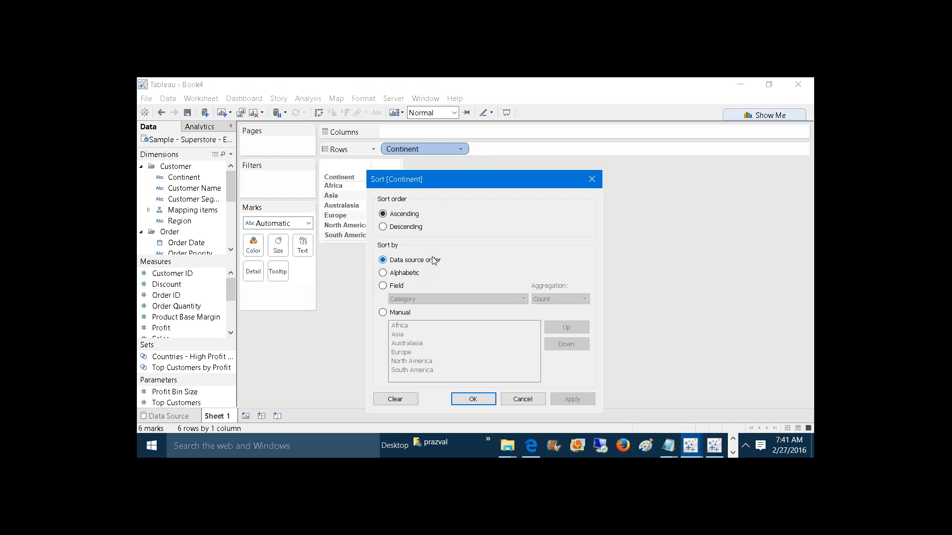
left_click(402, 274)
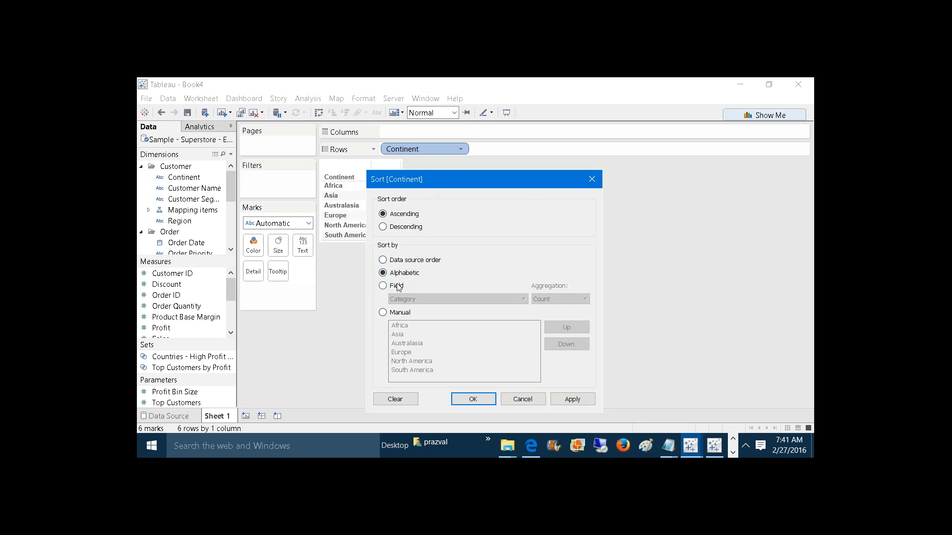
left_click(397, 286)
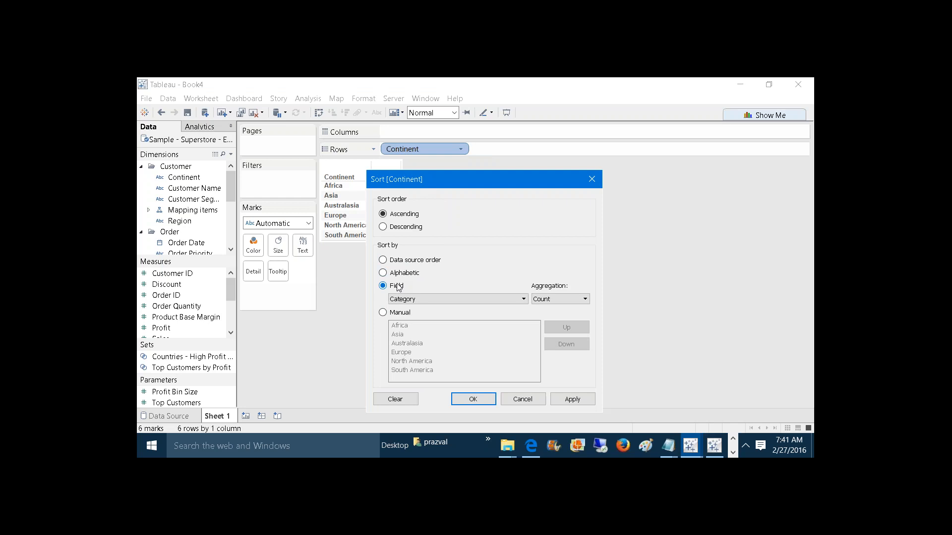
left_click(383, 313)
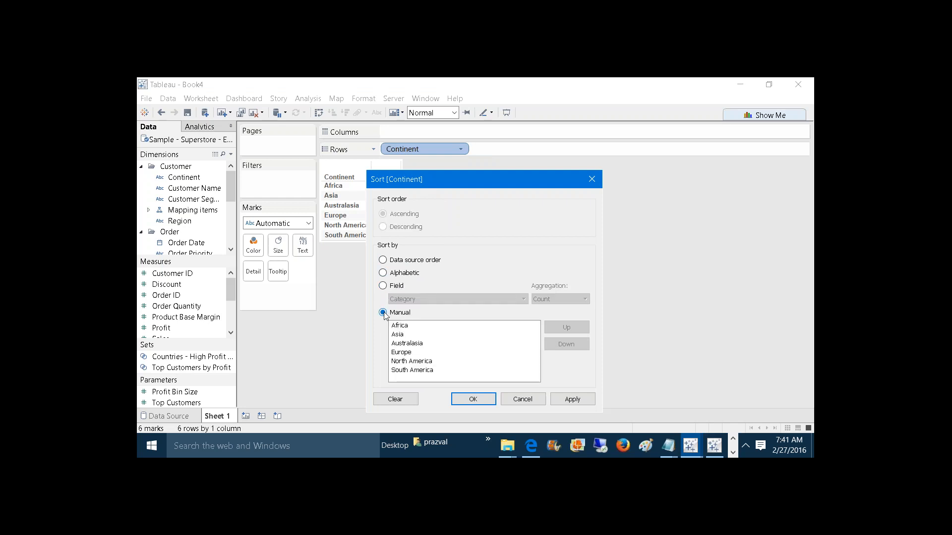
left_click(397, 261)
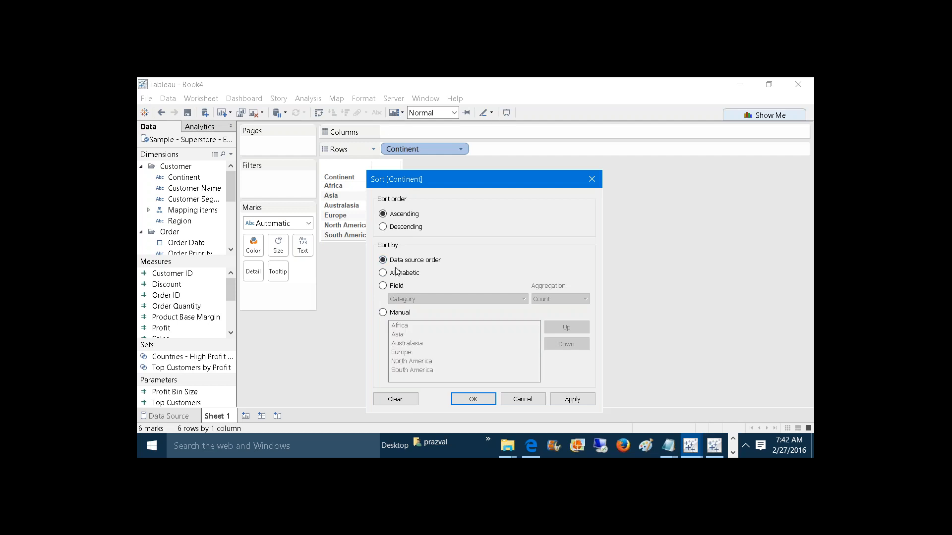
left_click(397, 274)
left_click(396, 286)
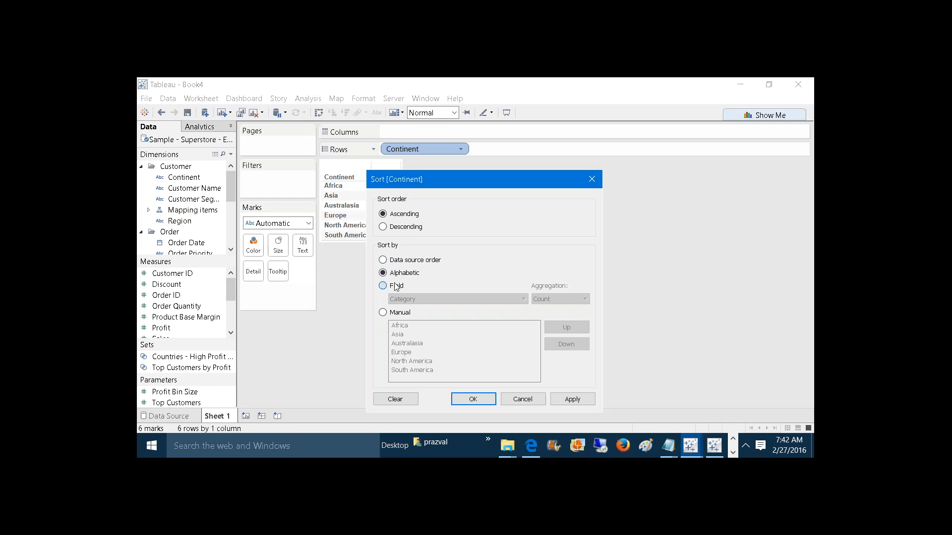
left_click(391, 314)
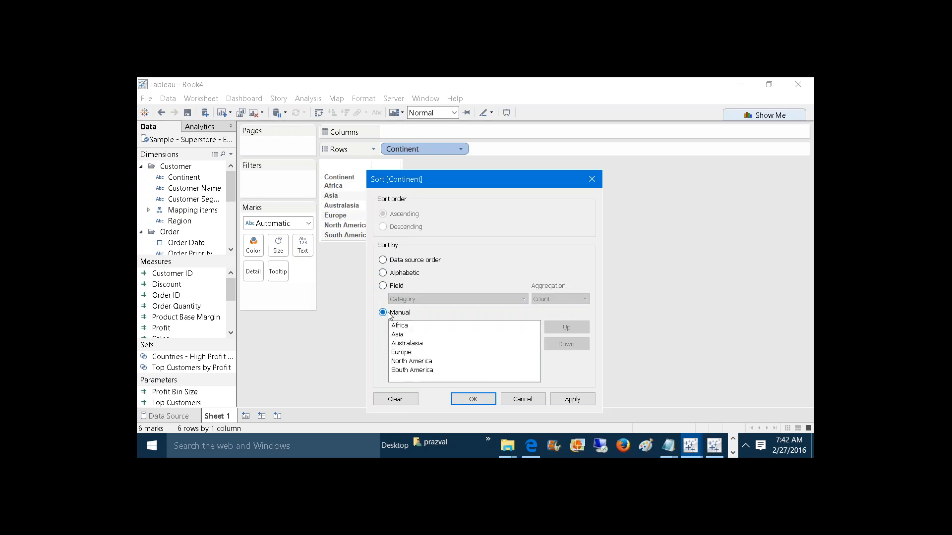
left_click(401, 261)
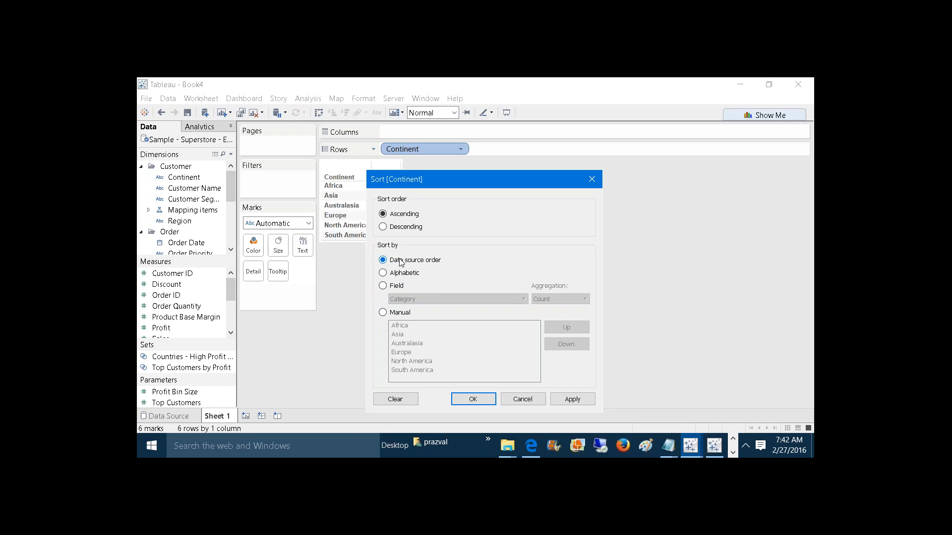
left_click(684, 92)
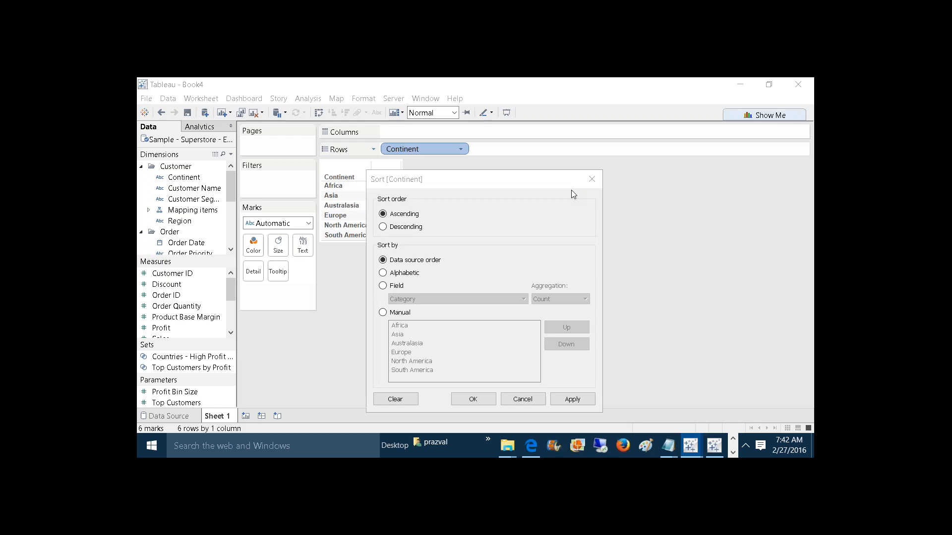
Try descending order with the alphabetic, field and manual sort options for Continent, and cancel the sort
left_click(415, 227)
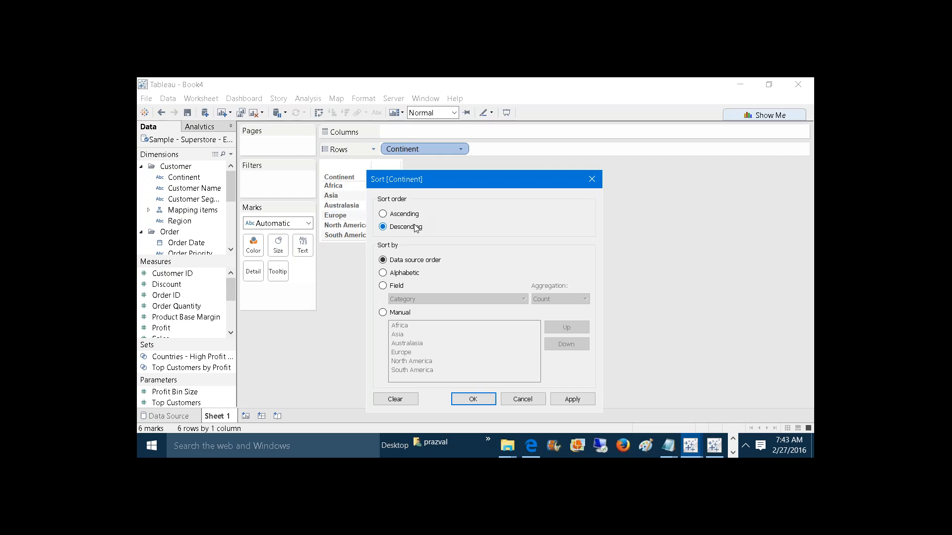
left_click(407, 273)
left_click(399, 291)
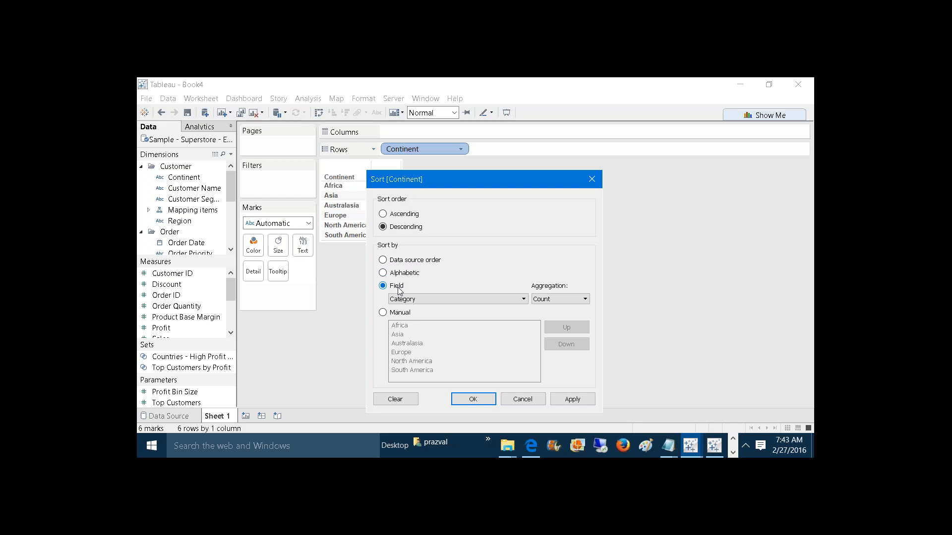
left_click(398, 313)
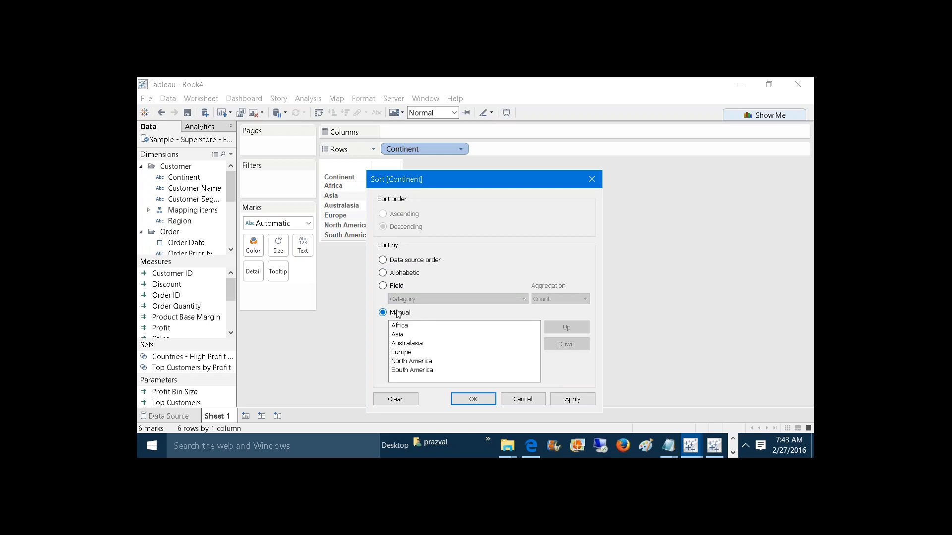
left_click(535, 399)
Replace Continent with Customer Name on Rows, adding all members
left_click_drag(402, 149, 483, 304)
left_click_drag(189, 189, 409, 144)
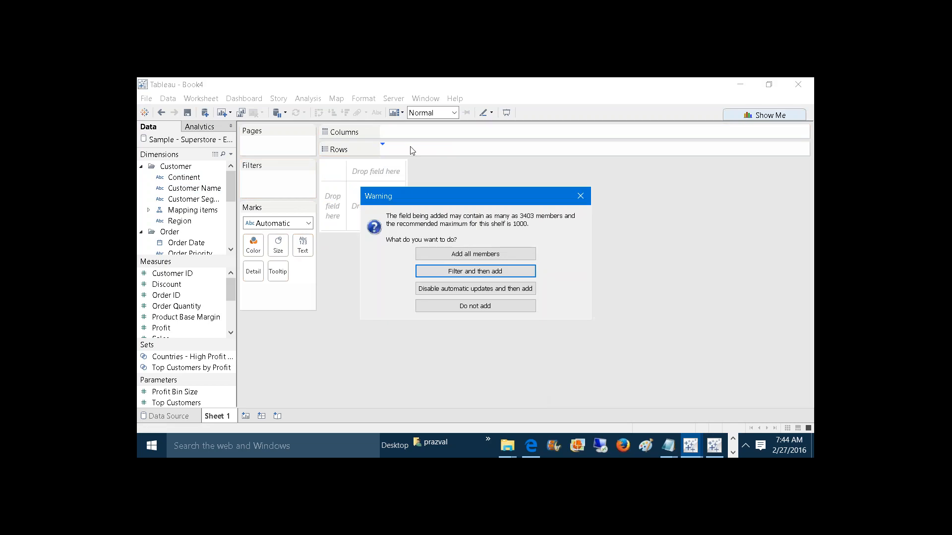
left_click(442, 255)
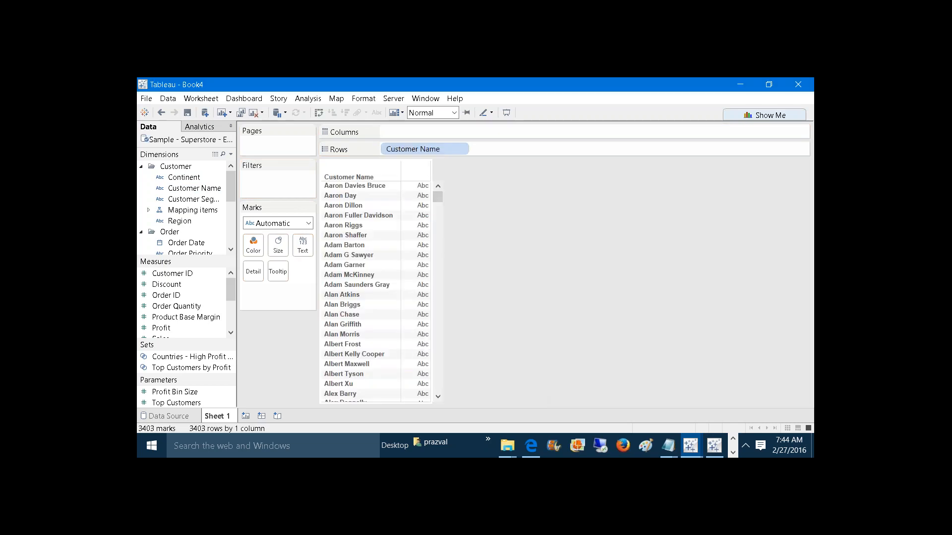
Sort Customer Name in ascending data source order and look through the list of names
right_click(400, 145)
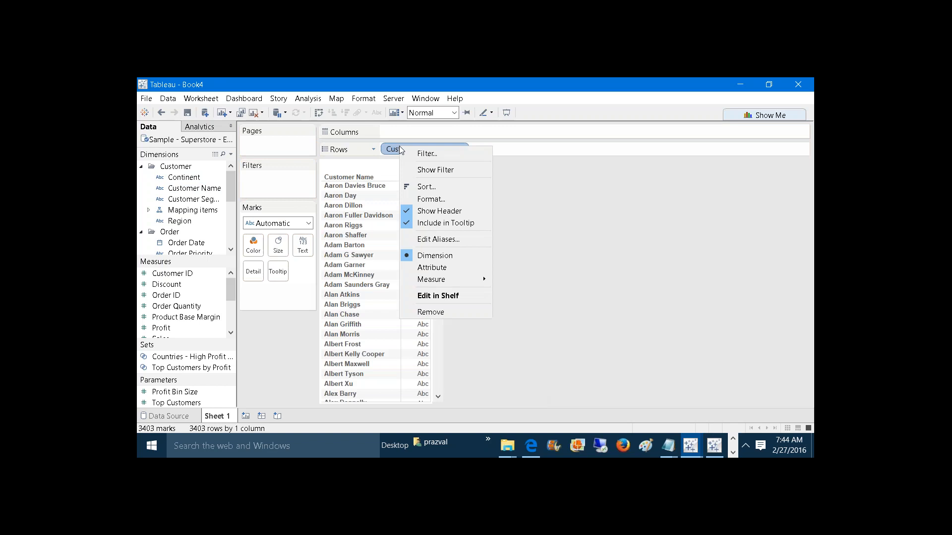
left_click(424, 187)
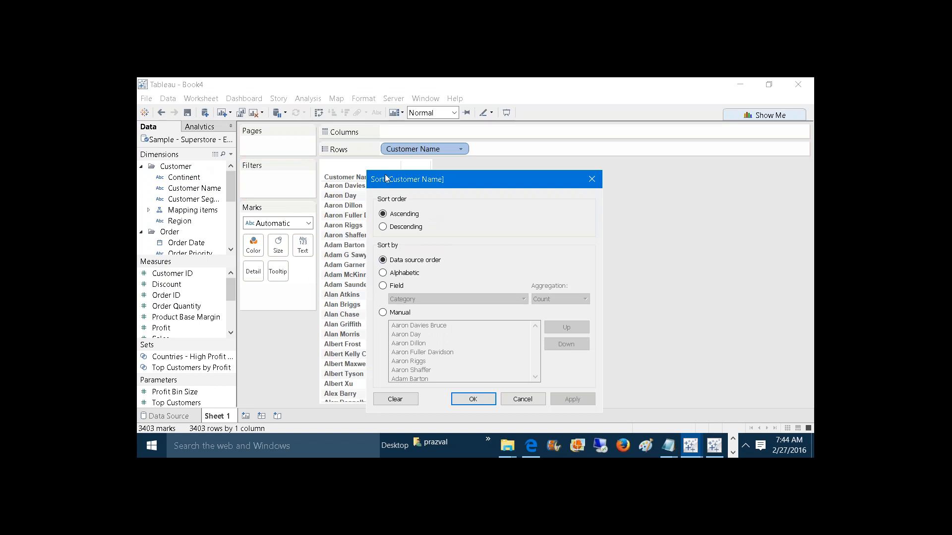
left_click_drag(392, 182, 570, 178)
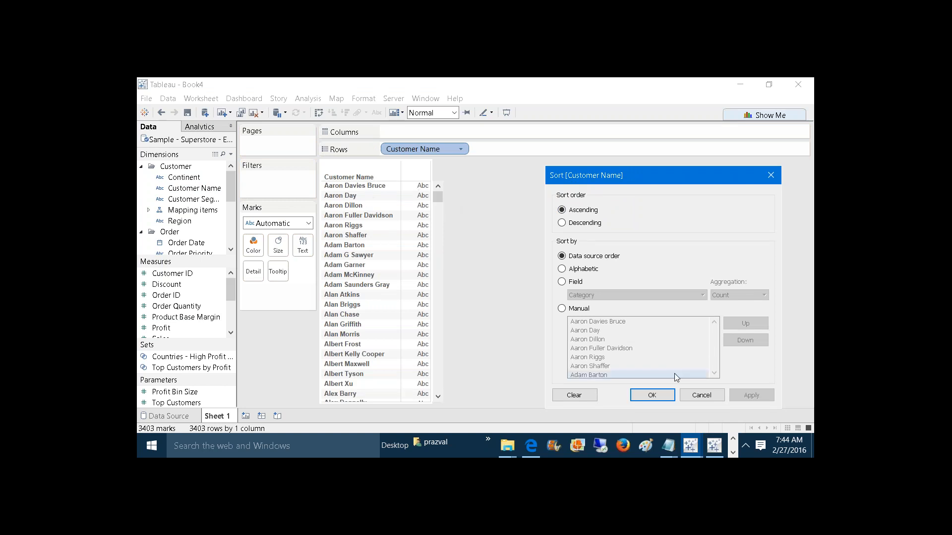
left_click(651, 395)
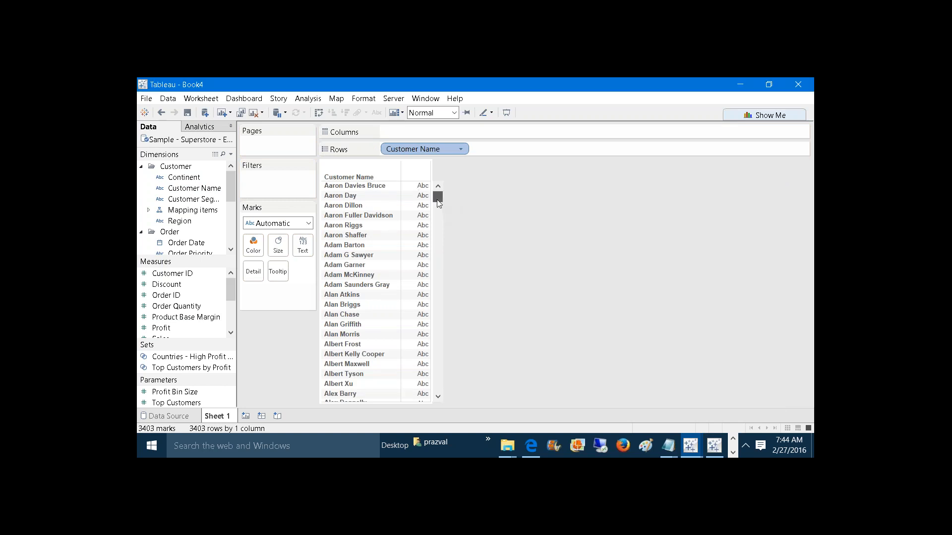
mouse_move(436, 200)
left_mouse_down()
mouse_move(451, 279)
mouse_move(438, 418)
mouse_move(438, 194)
left_mouse_up()
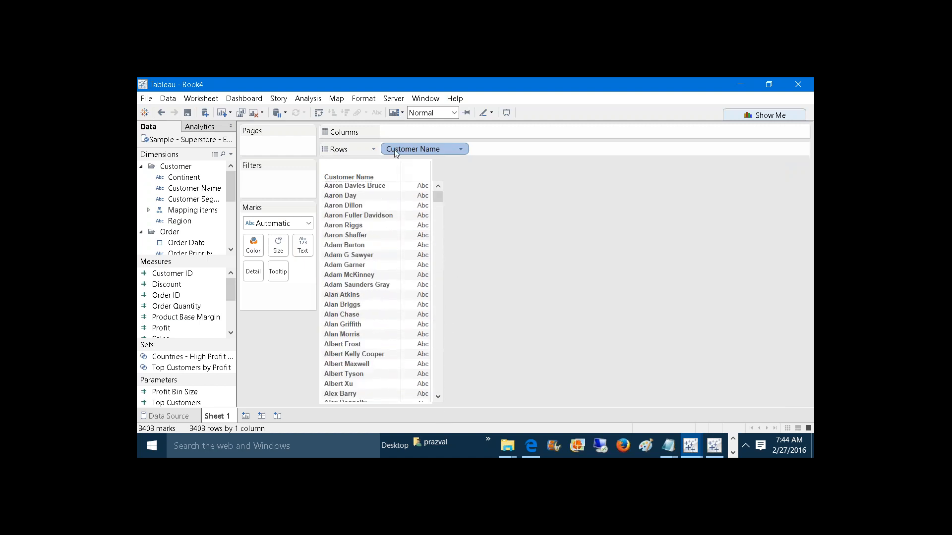
Sort Customer Name in descending data source order and look through the reordered names
right_click(396, 151)
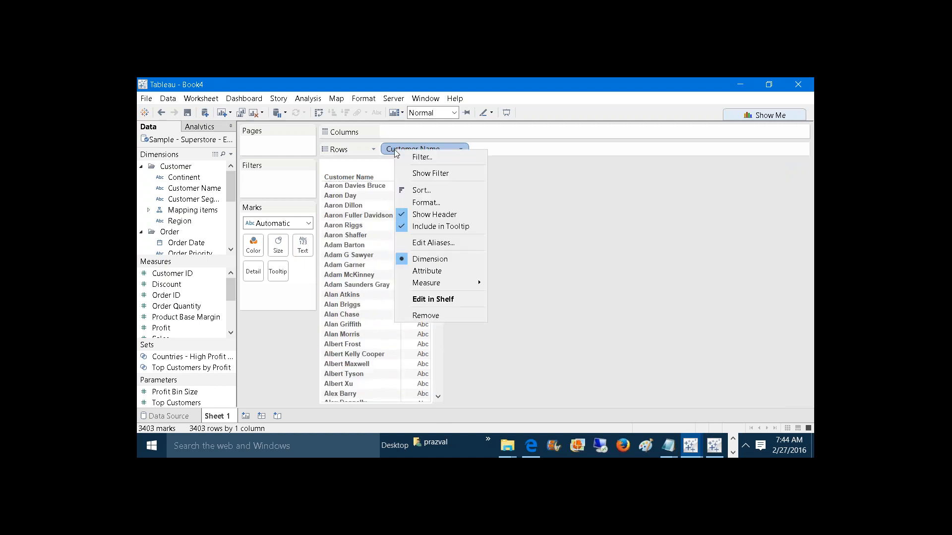
left_click(427, 191)
left_click(421, 228)
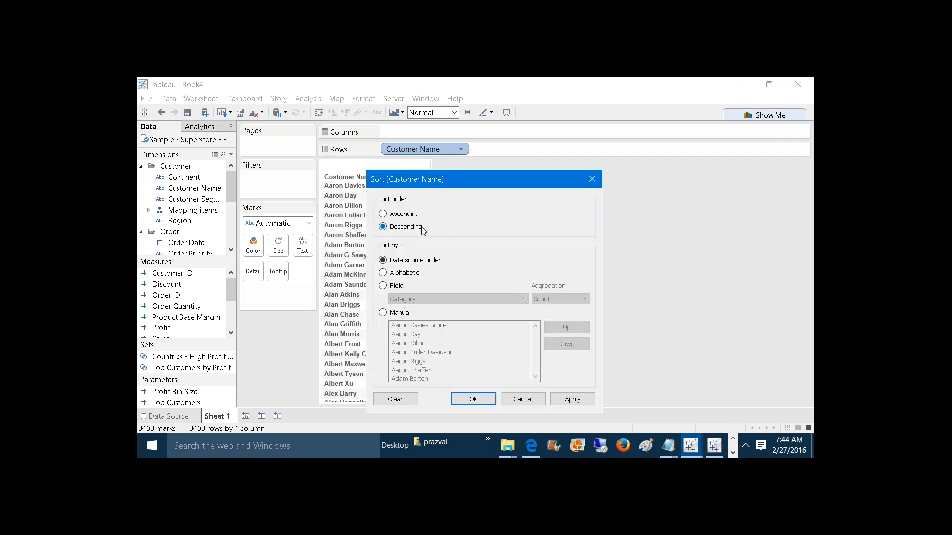
left_click(560, 397)
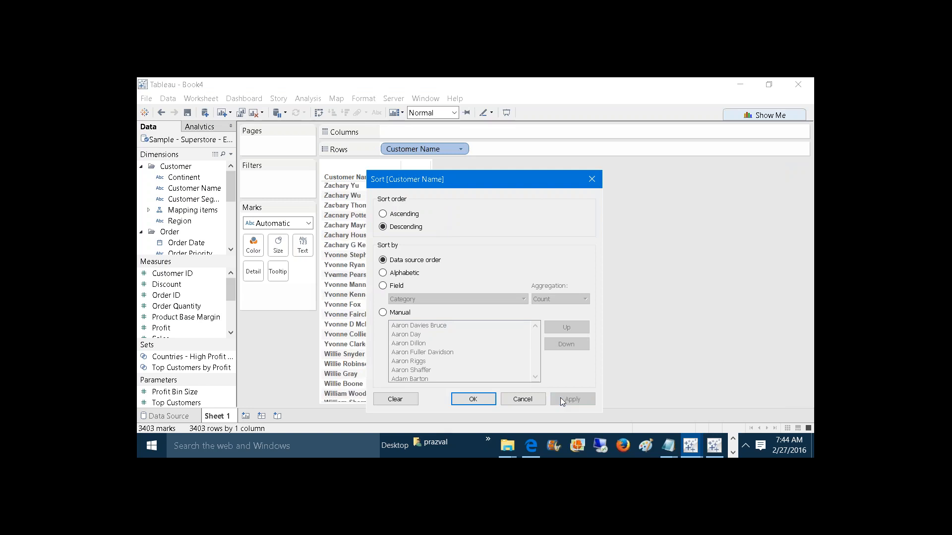
left_click(472, 399)
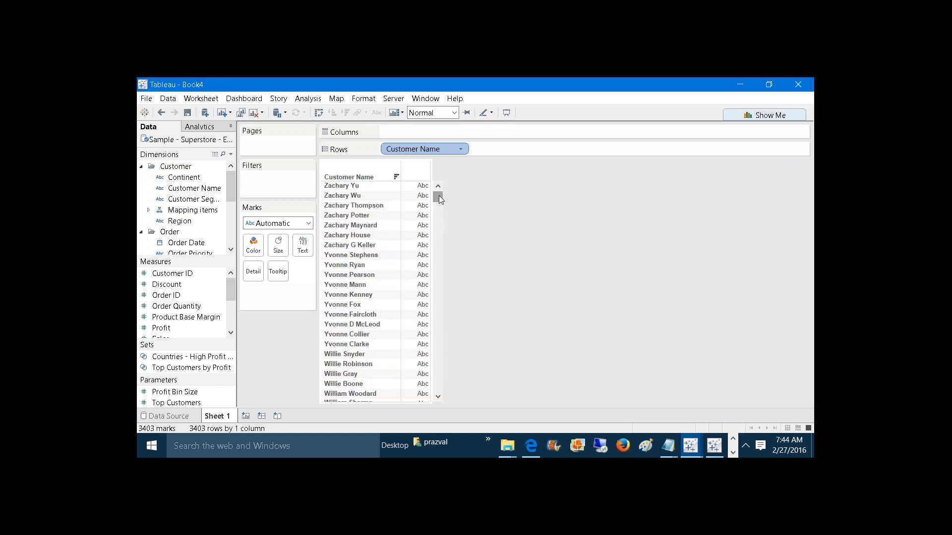
left_click_drag(439, 197, 448, 177)
mouse_move(438, 196)
left_mouse_down()
mouse_move(453, 400)
mouse_move(433, 195)
left_mouse_up()
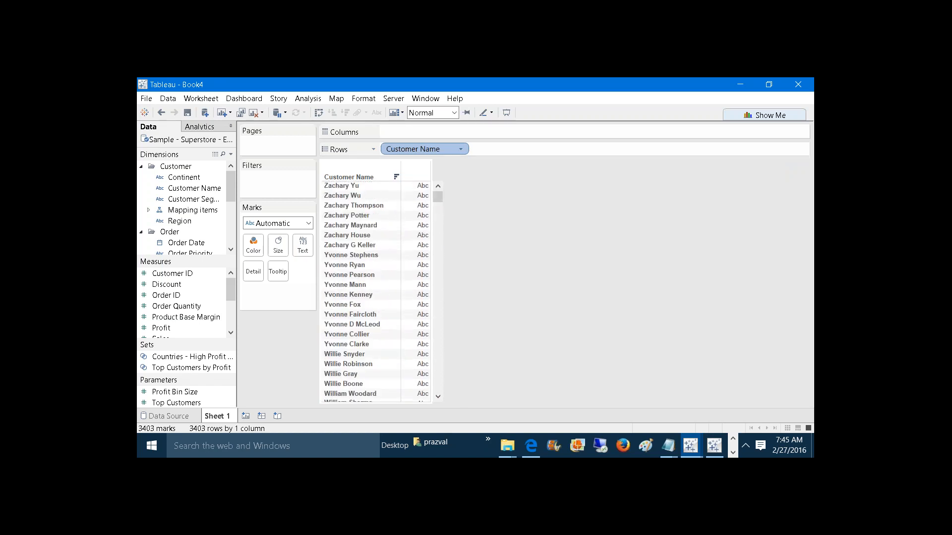
Change the Customer Name sort to alphabetic, keeping descending order, and check the list
right_click(401, 150)
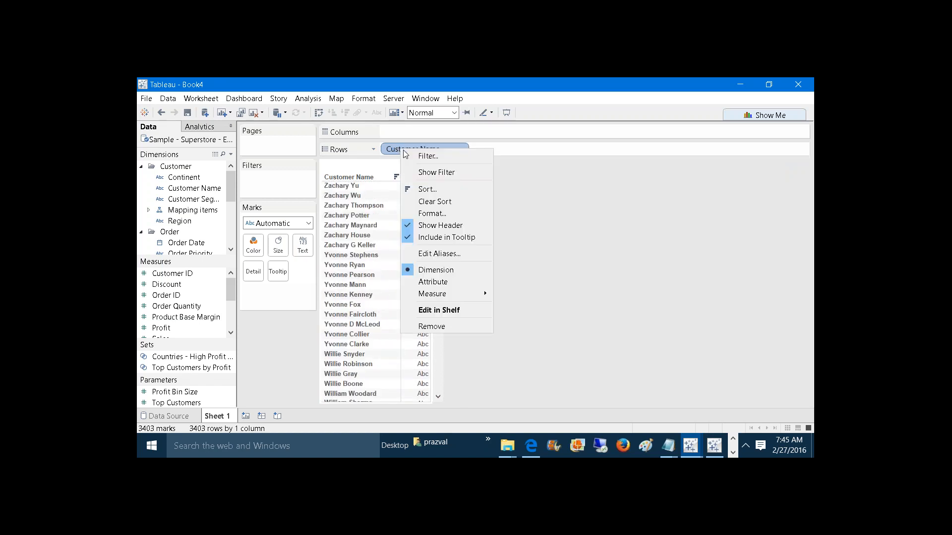
left_click(423, 185)
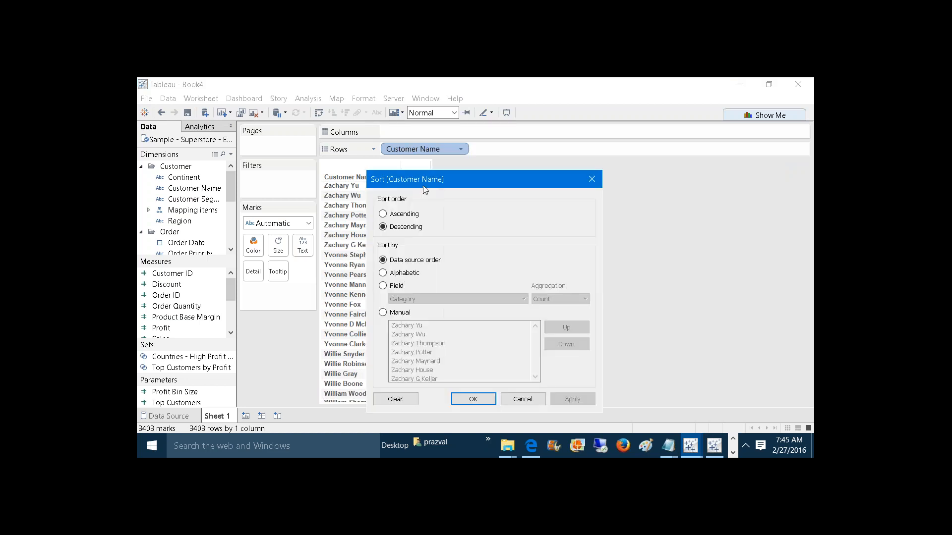
left_click(399, 273)
left_click(576, 399)
left_click(480, 398)
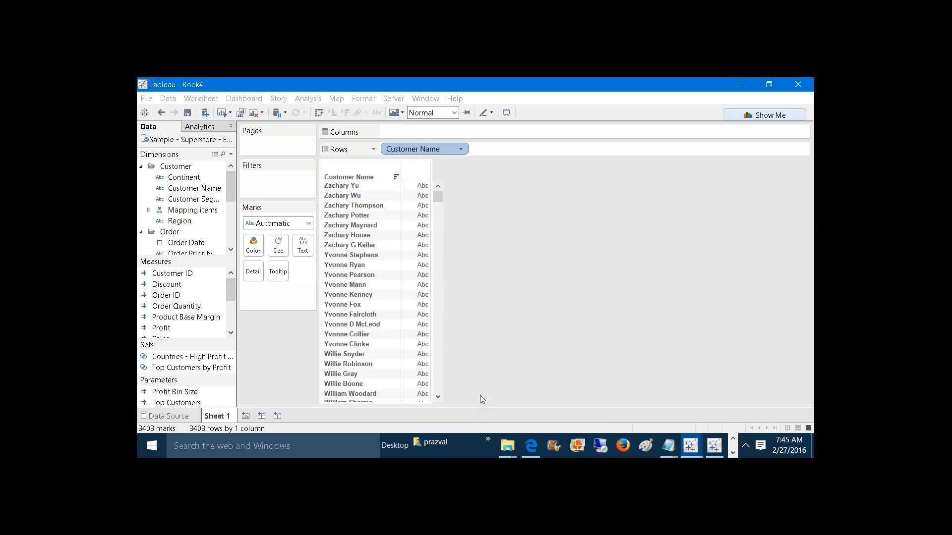
mouse_move(437, 199)
left_mouse_down()
mouse_move(454, 386)
mouse_move(438, 194)
left_mouse_up()
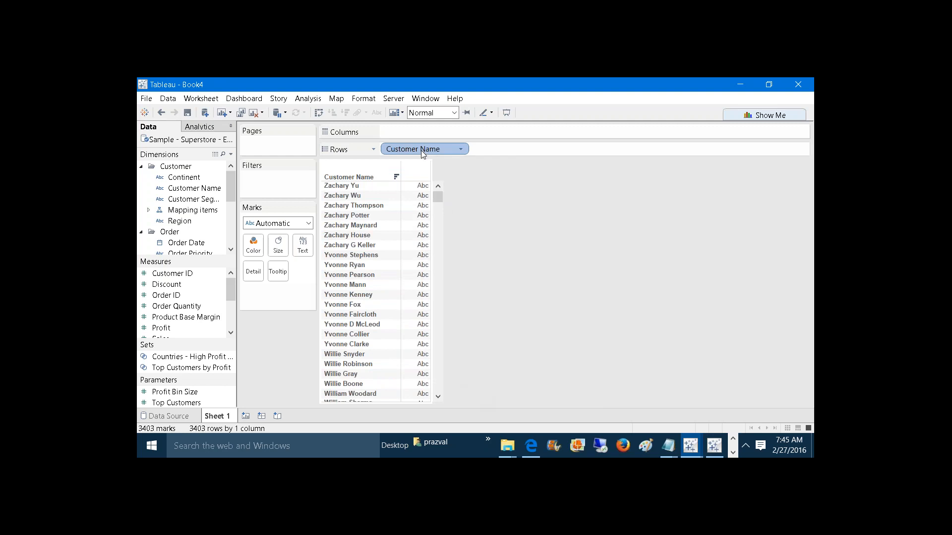
Switch the alphabetic sort of Customer Name to ascending order and check the list
right_click(422, 151)
left_click(450, 193)
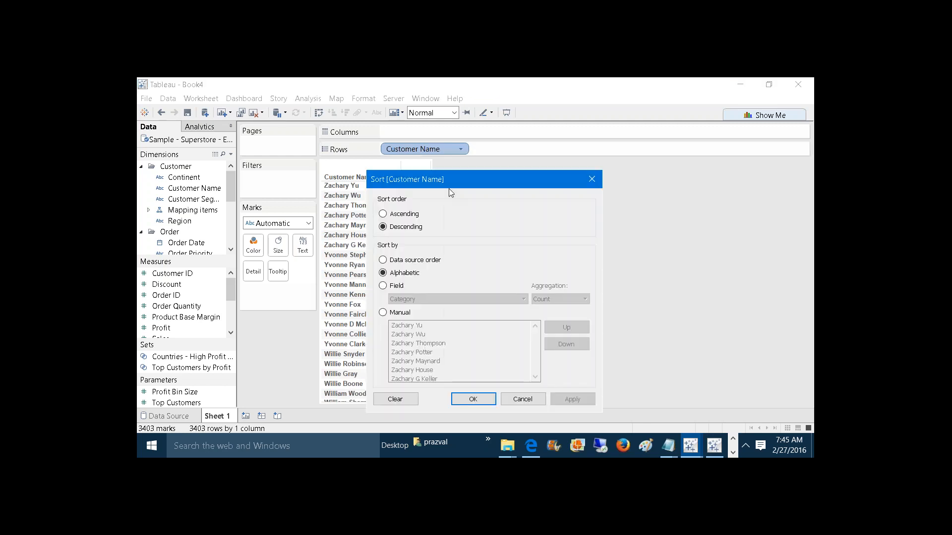
left_click(399, 215)
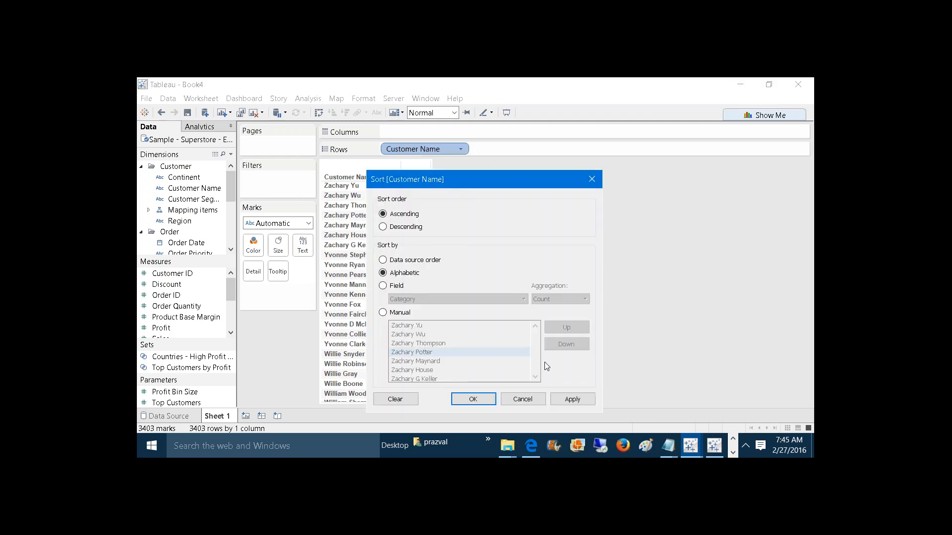
left_click(573, 399)
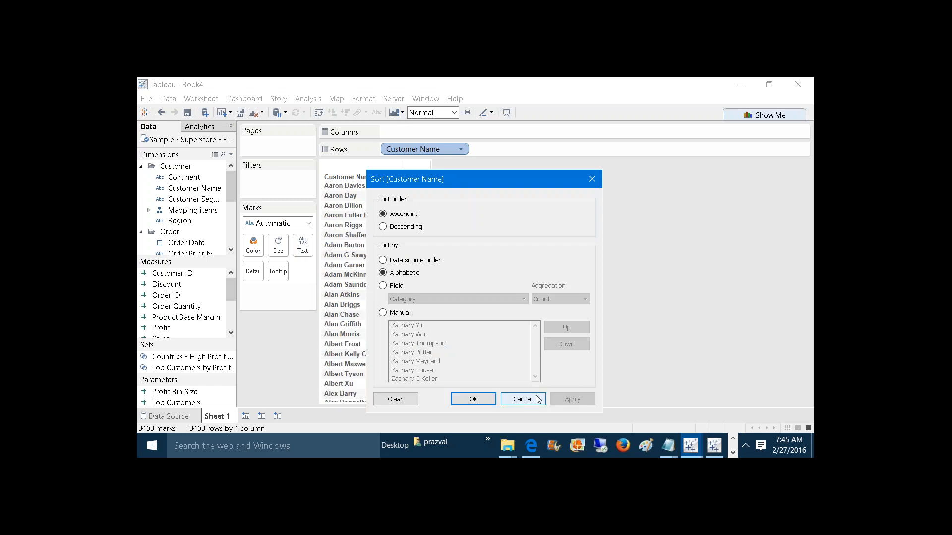
left_click(491, 399)
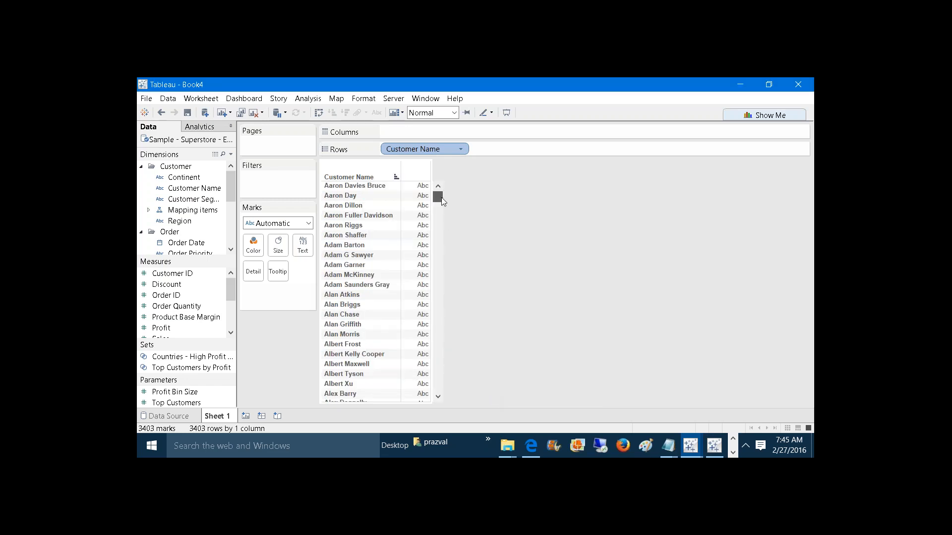
mouse_move(441, 197)
left_mouse_down()
mouse_move(442, 383)
mouse_move(439, 184)
left_mouse_up()
Sort Customer Name by the Sales field with Sum aggregation in descending order
right_click(406, 150)
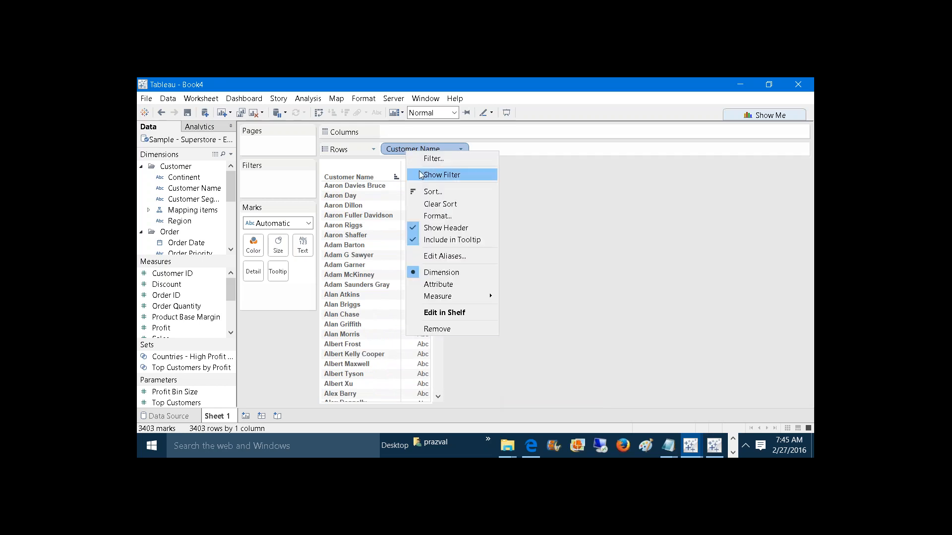
left_click(424, 190)
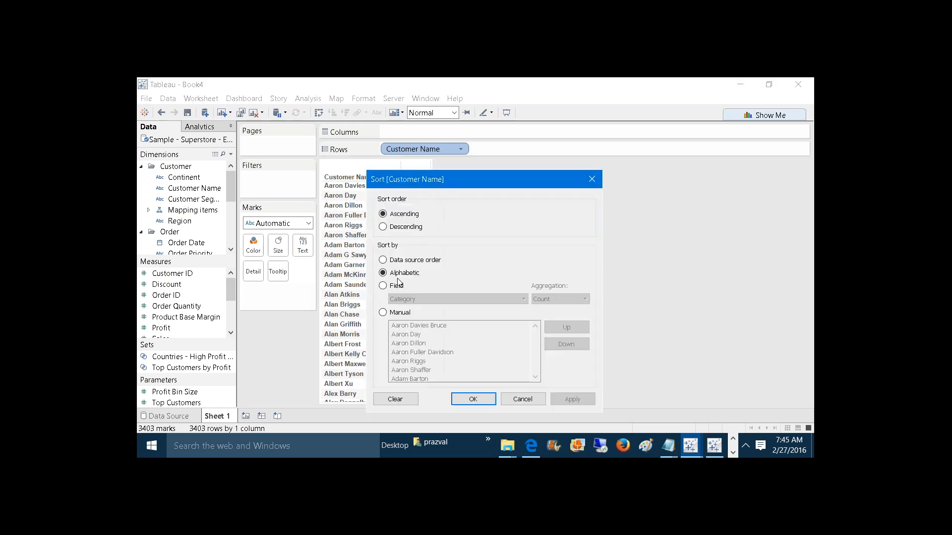
left_click(396, 286)
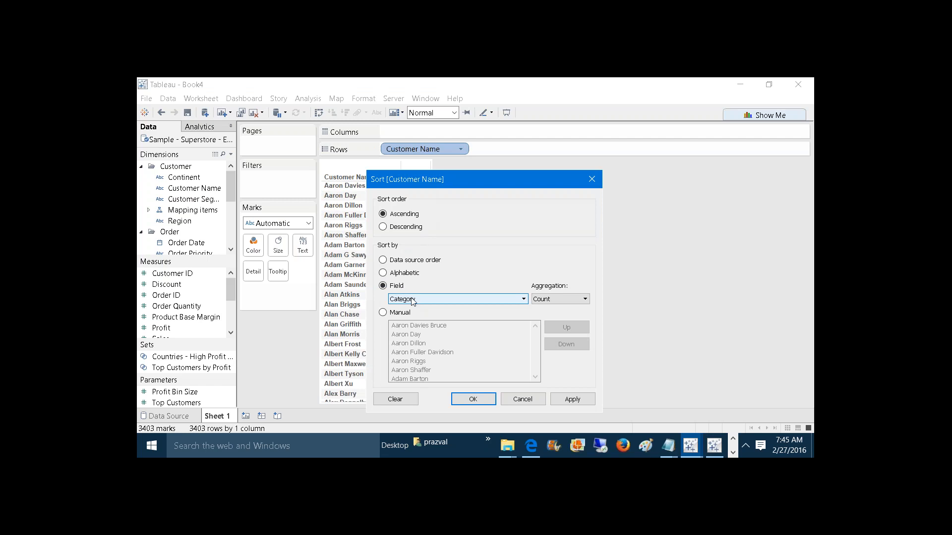
left_click(412, 300)
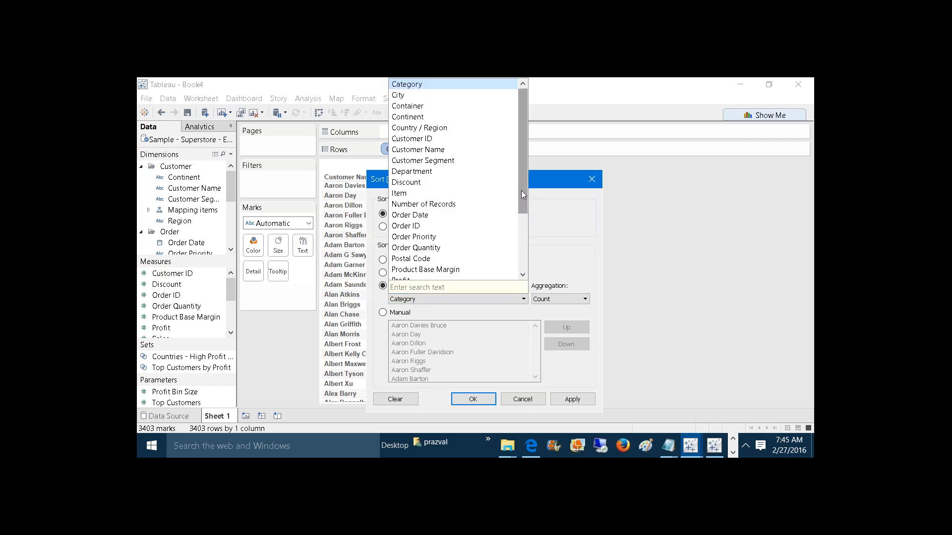
left_click_drag(521, 191, 518, 257)
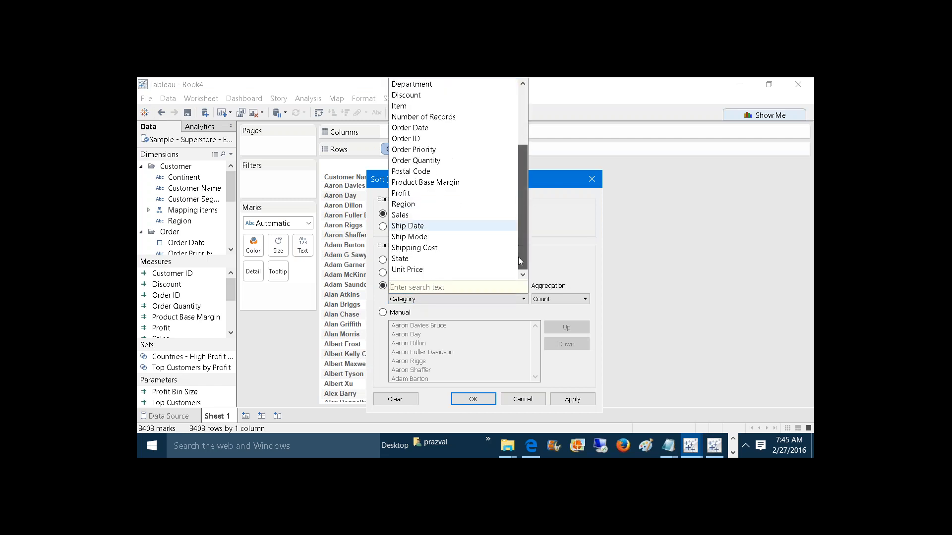
left_click(470, 215)
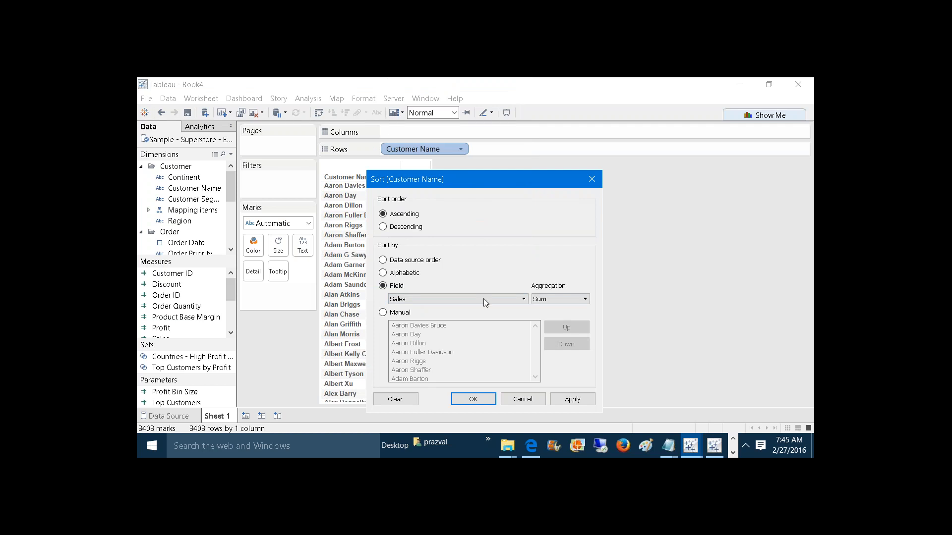
left_click(396, 229)
left_click(584, 400)
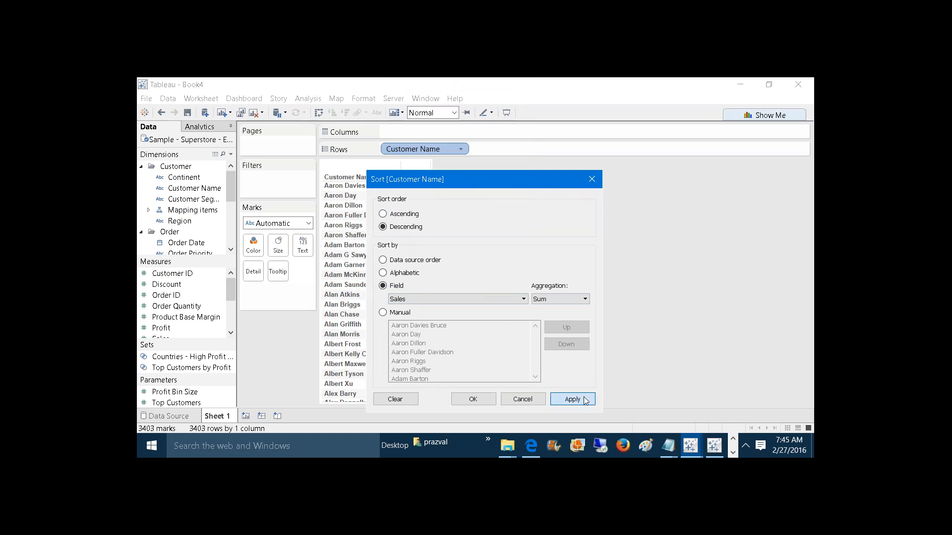
left_click(483, 404)
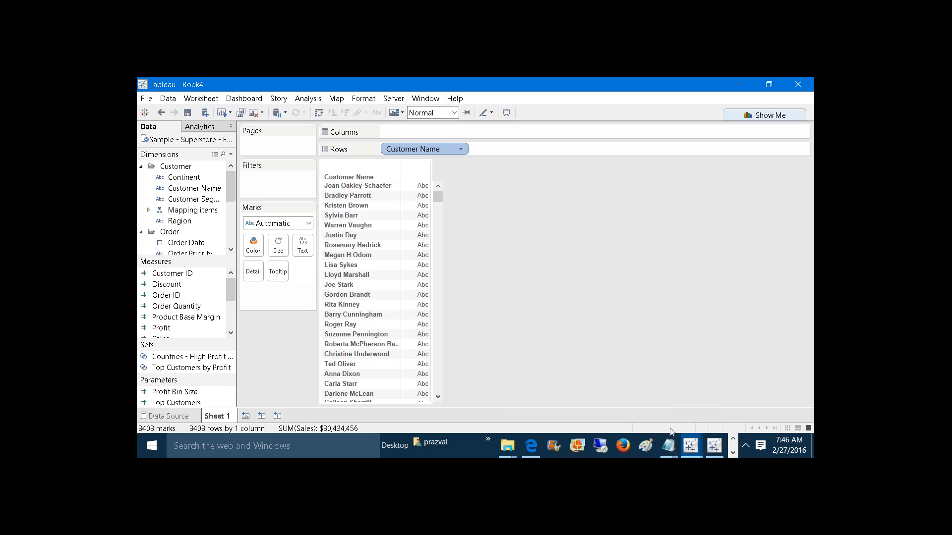
Switch to the sorting note in Notepad and add the heading "Rules:-" below Manual Sorting
mouse_move(668, 446)
left_click(730, 420)
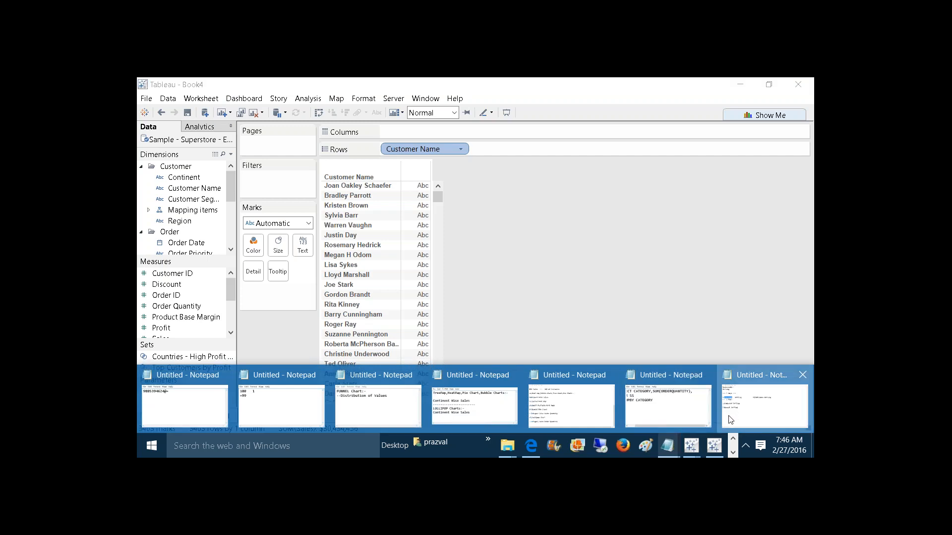
left_click(332, 296)
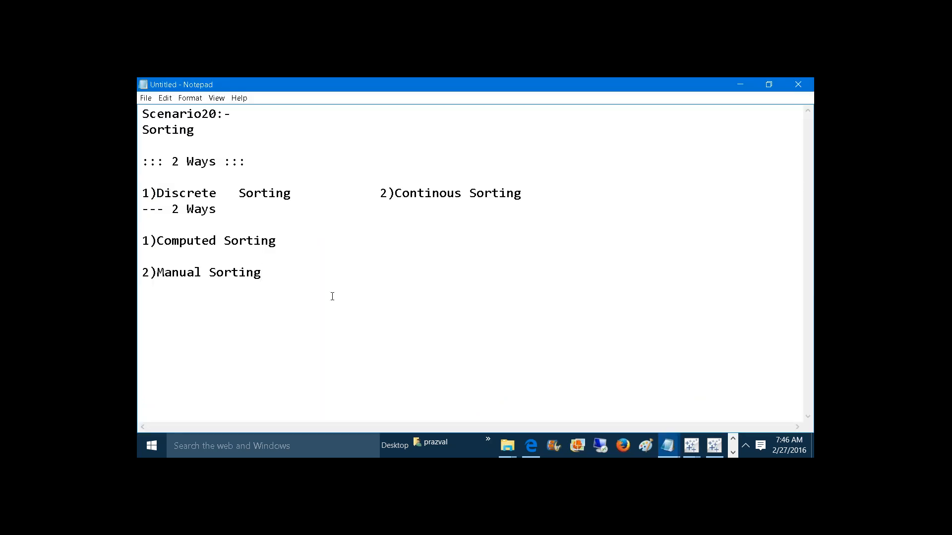
type("R")
type("ules")
type(":- ")
Add the first rule under the heading: "--1)We can sort any field except the field in the filters shelf"
type("--1)")
type("I")
key("BackSpace")
type("We can sort")
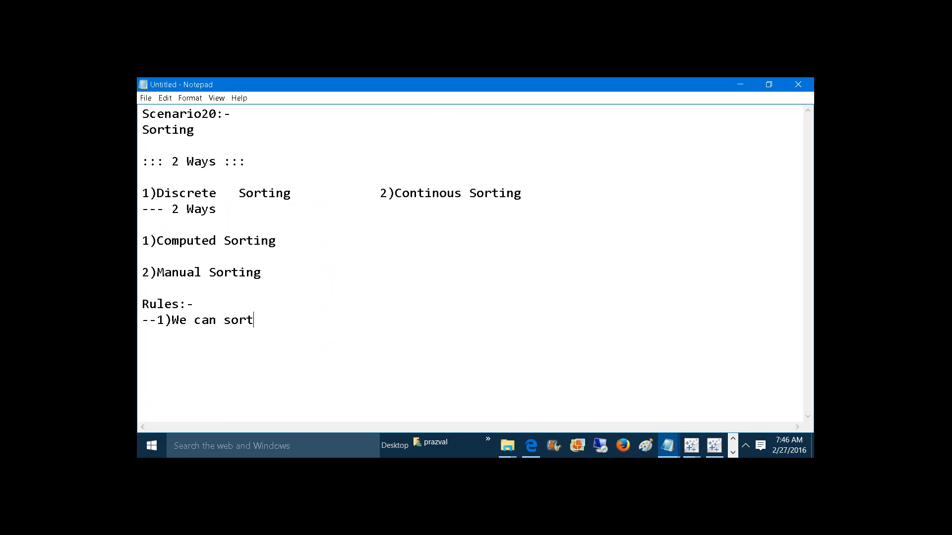
type(" any file")
key("BackSpace")
key("BackSpace")
type("eld except")
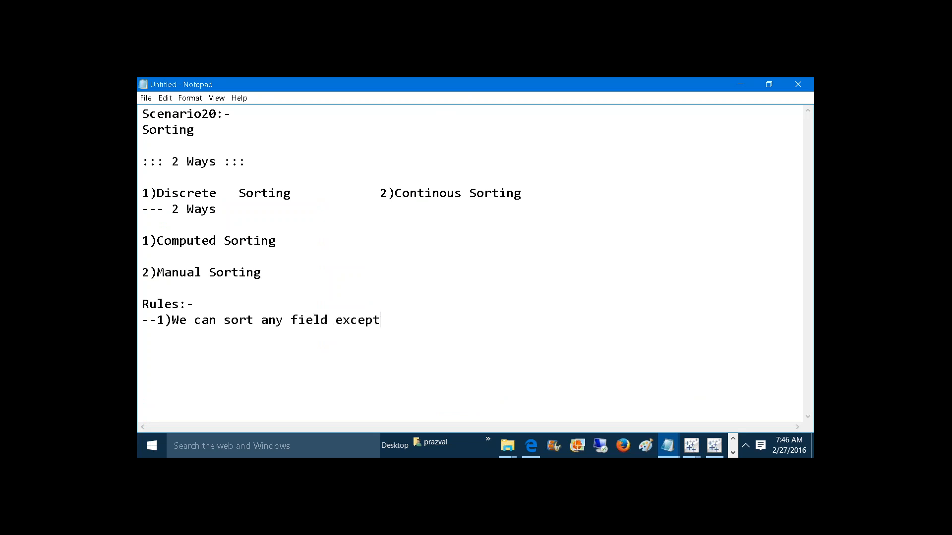
type(" the field in the filters s")
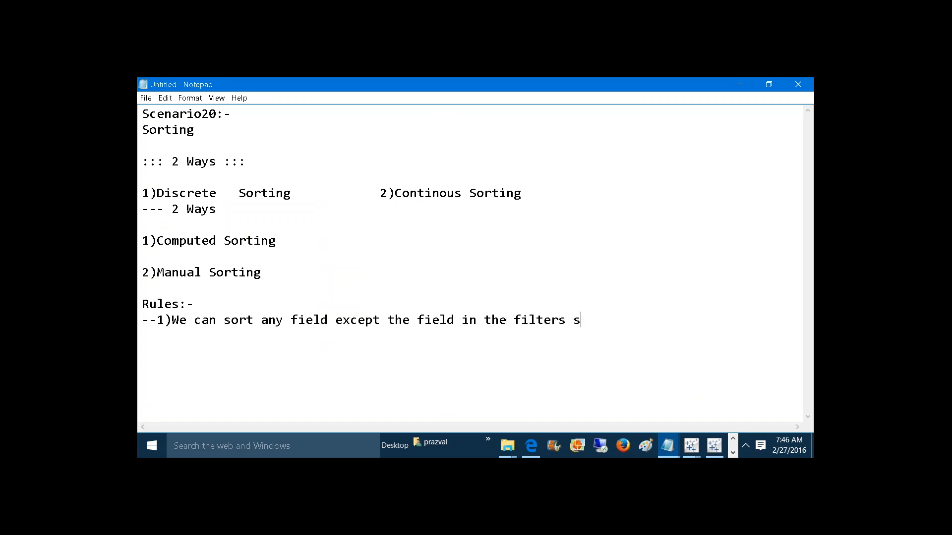
type("helf")
Add the second rule on a new line: "--2)Two dimensions will behave independently while performing sorting"
type("--2)")
type("Two")
type(" dimensio")
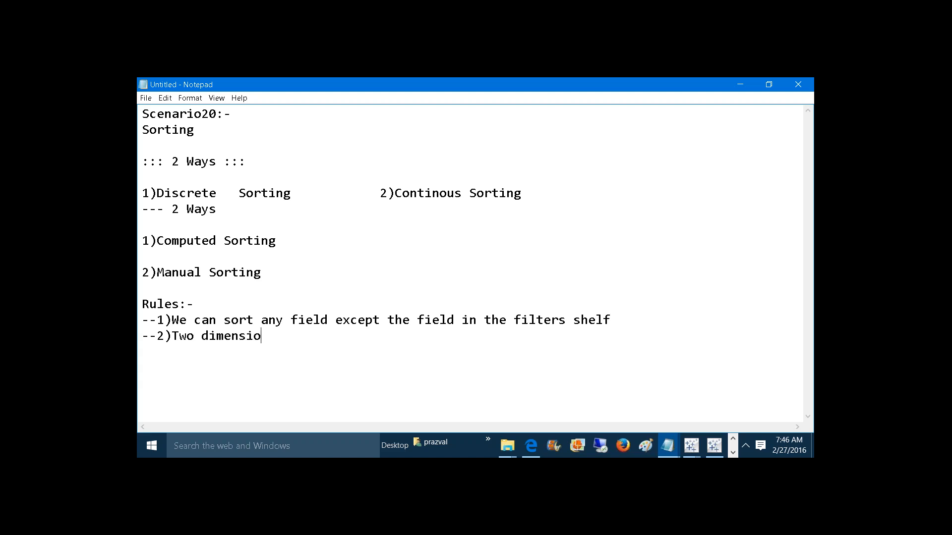
type("ns will behave independ")
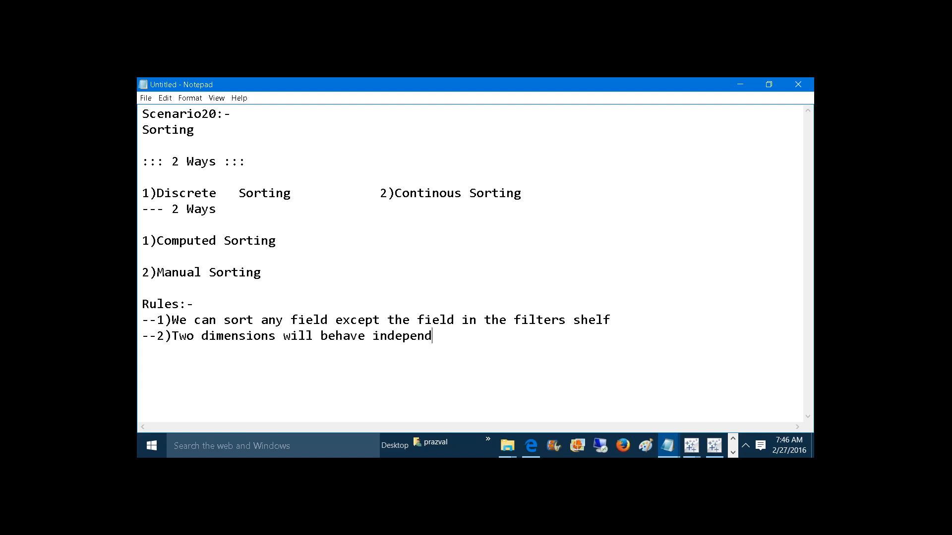
type("ently while performing")
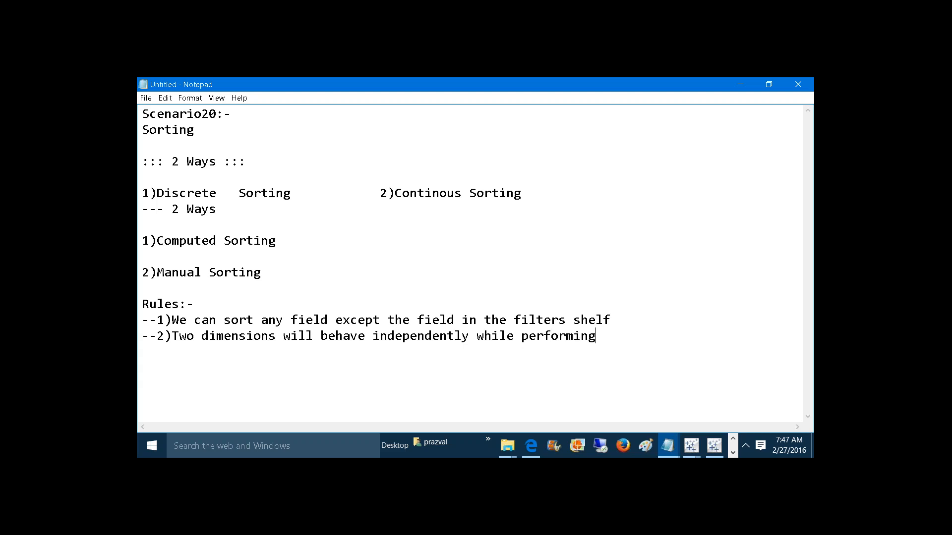
type(" sort")
type("ing ")
Add the third rule on a new line: "--3)The sorting of the field it depends on its shelf"
type("--")
type("3")
type(")The")
type(" so")
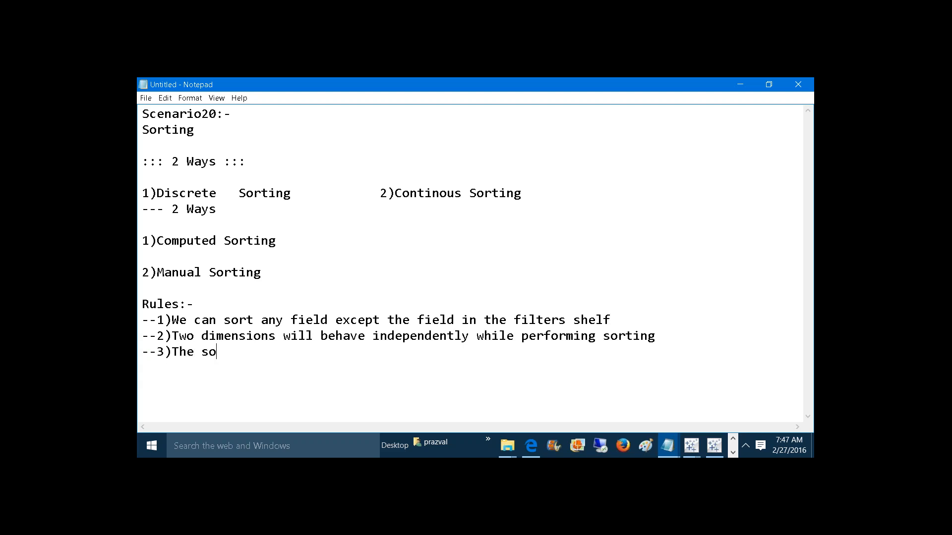
type("rting of the field")
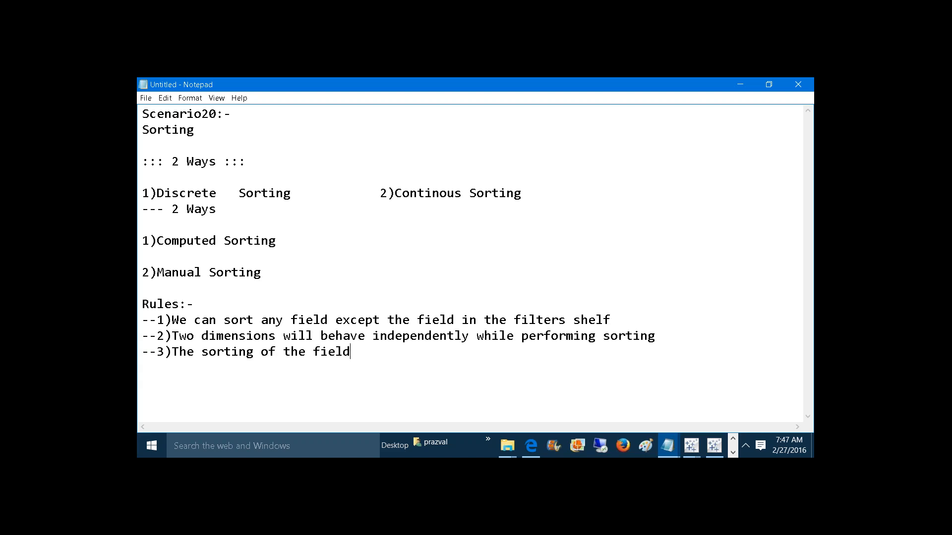
type(" it depends on its shelf")
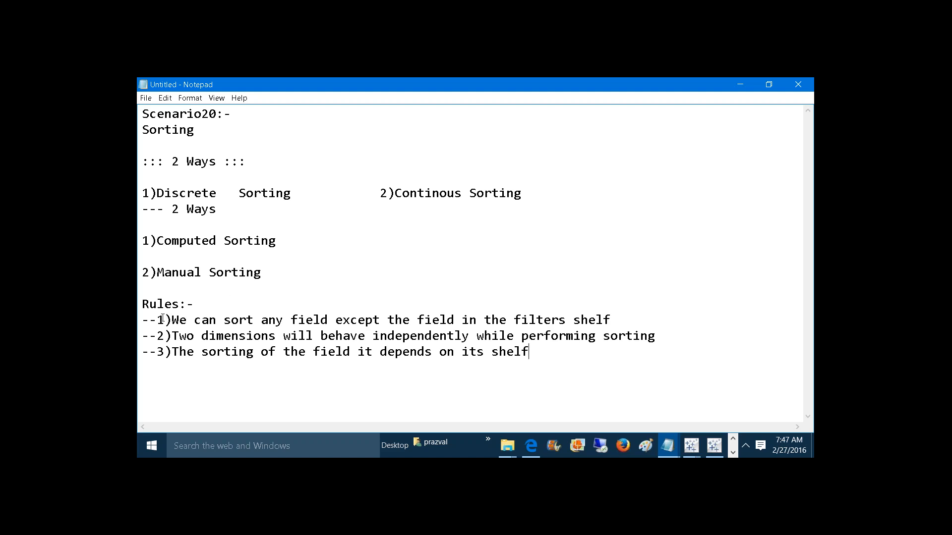
Highlight the first rule's text, then switch to Tableau Book4 and sort Customer Name in Rows alphabetically in descending order
left_click_drag(165, 319, 611, 322)
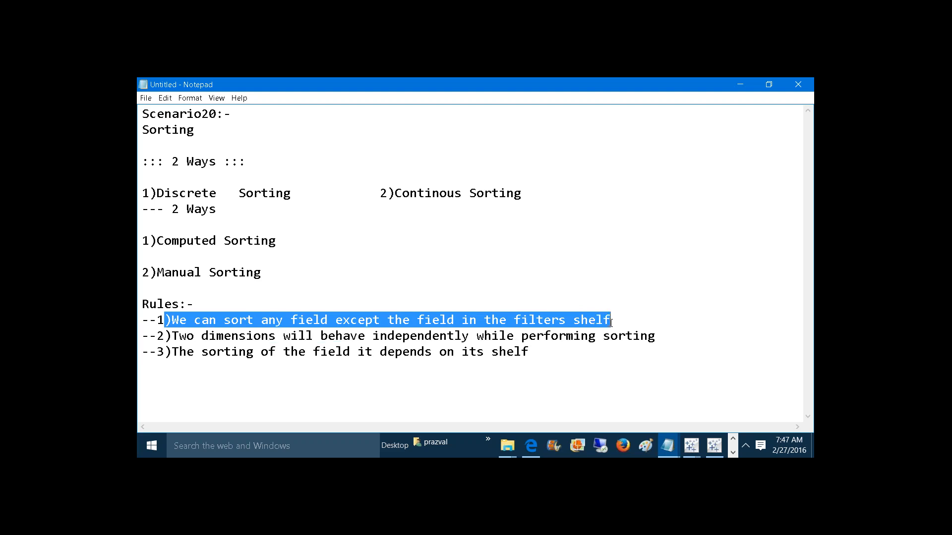
mouse_move(690, 446)
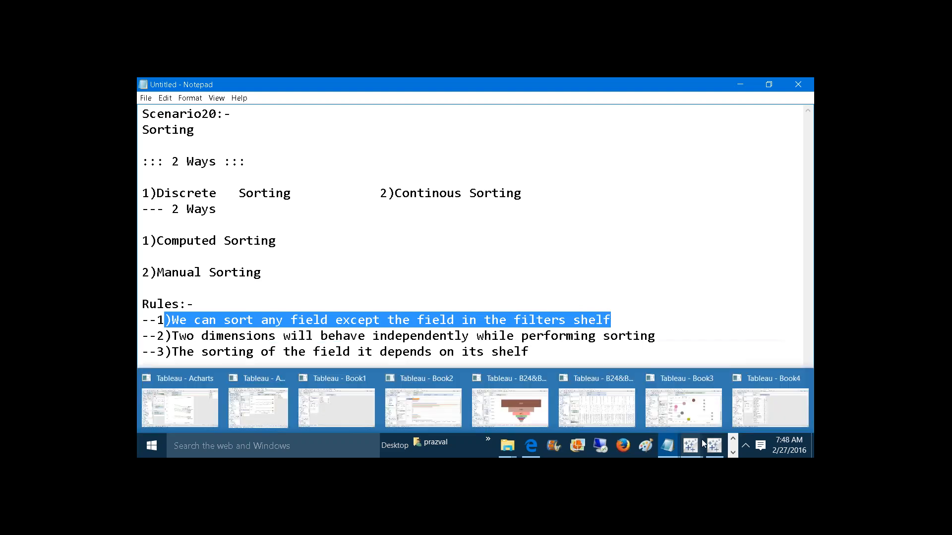
left_click(743, 406)
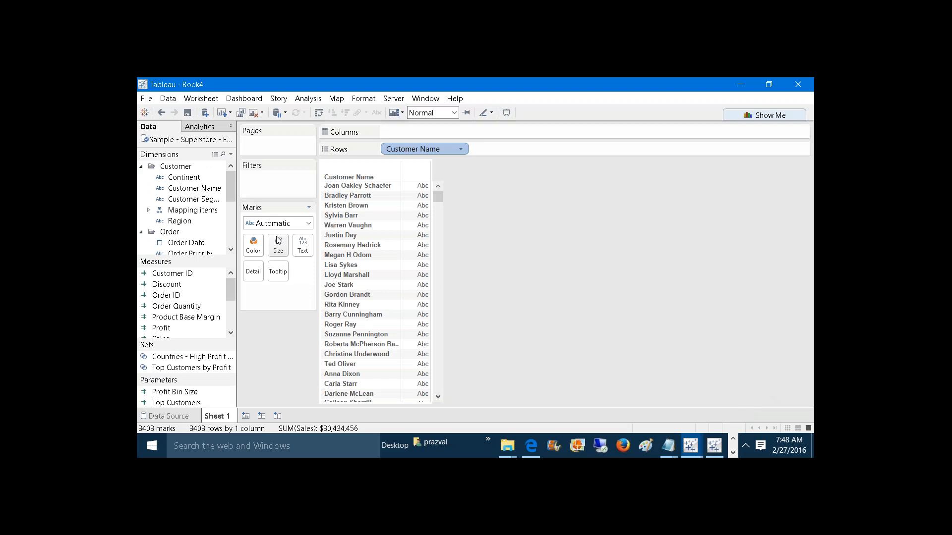
right_click(403, 148)
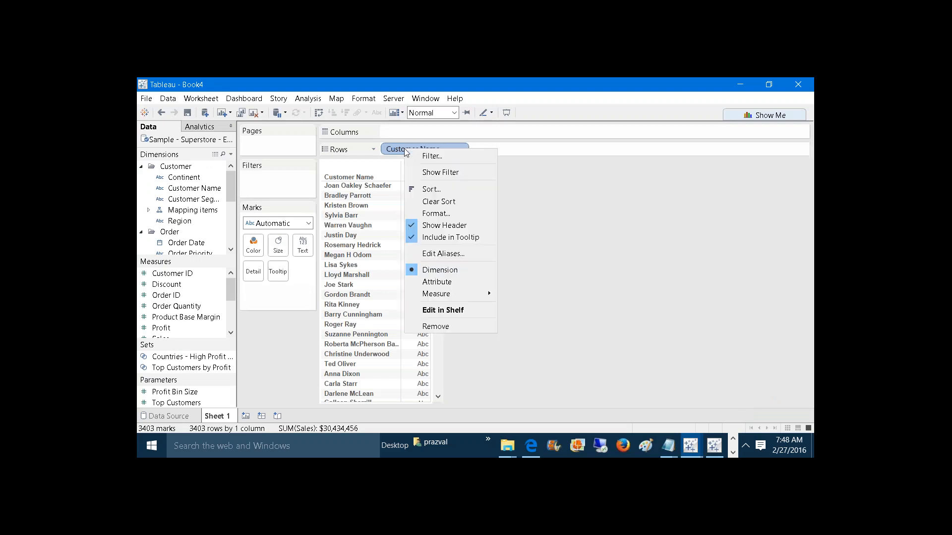
left_click(434, 188)
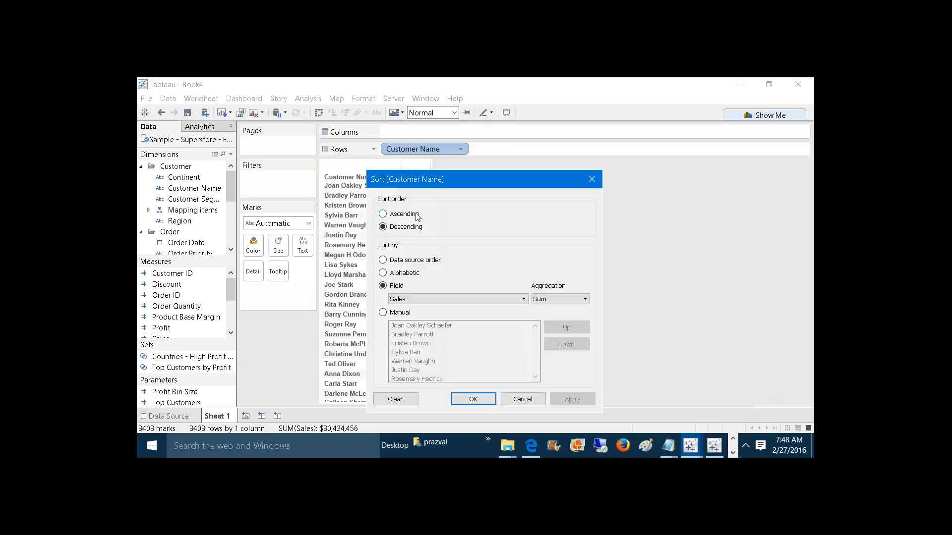
left_click(400, 273)
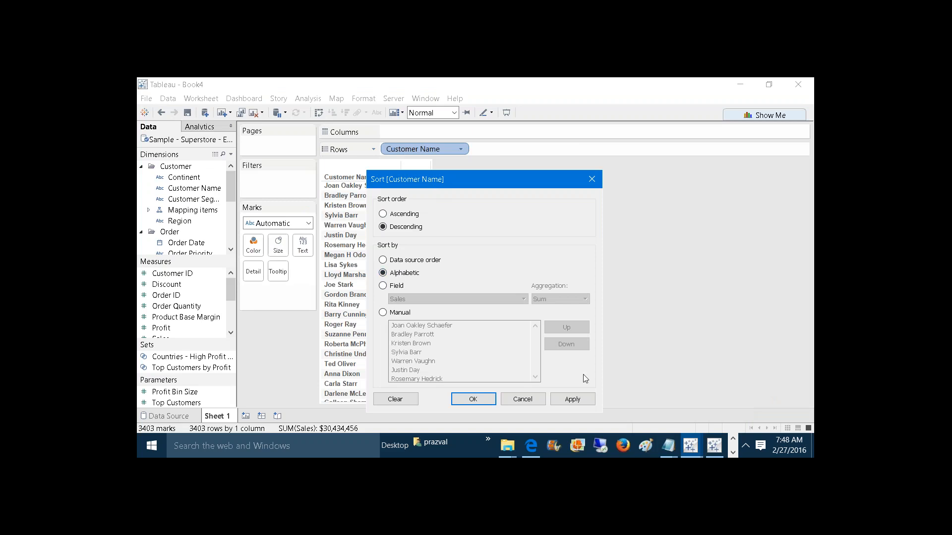
left_click(573, 401)
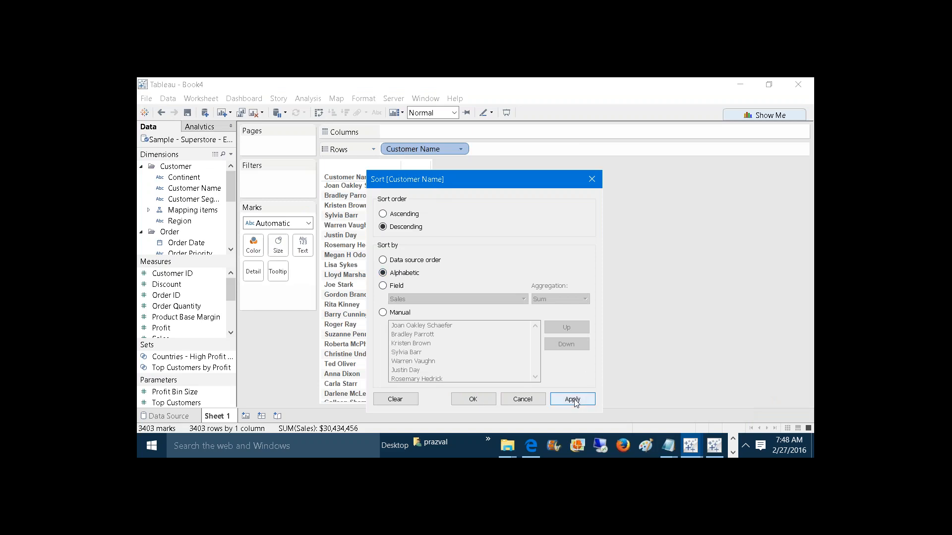
left_click(484, 398)
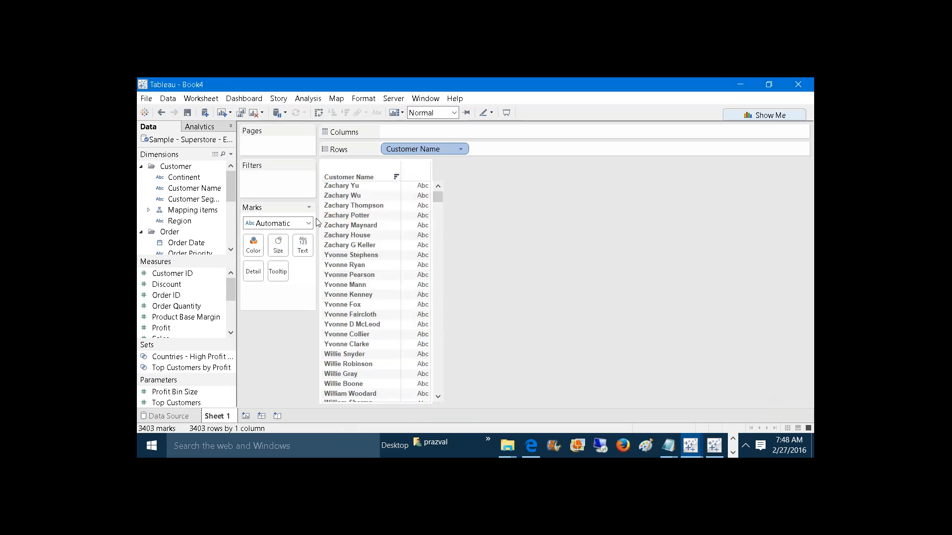
Add Customer Name to the Filters shelf, using Select from list with all values included
left_click_drag(185, 192, 270, 180)
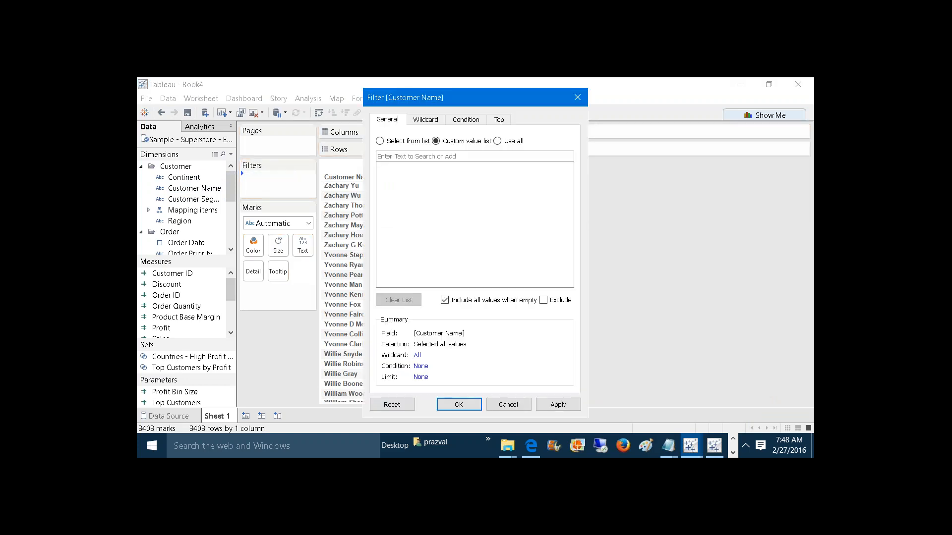
left_click(379, 140)
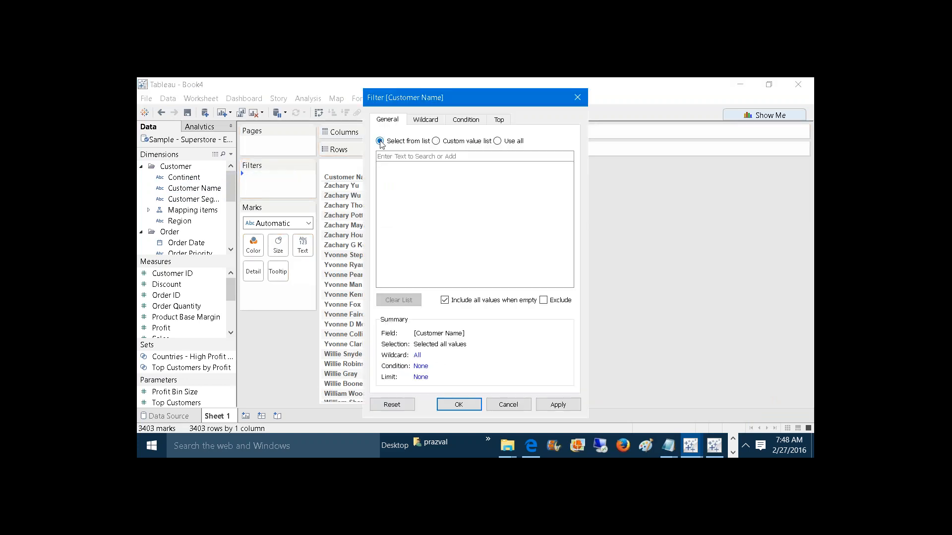
left_click(562, 405)
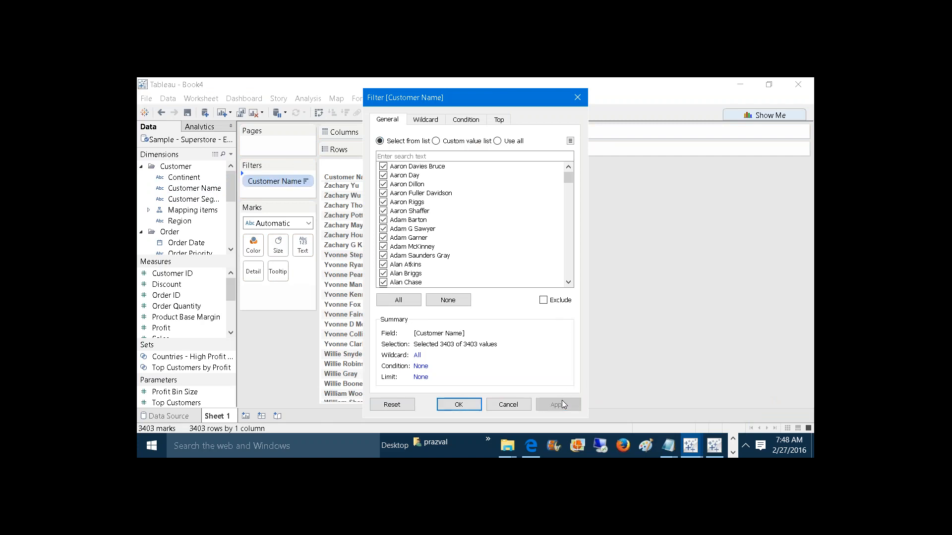
left_click(467, 405)
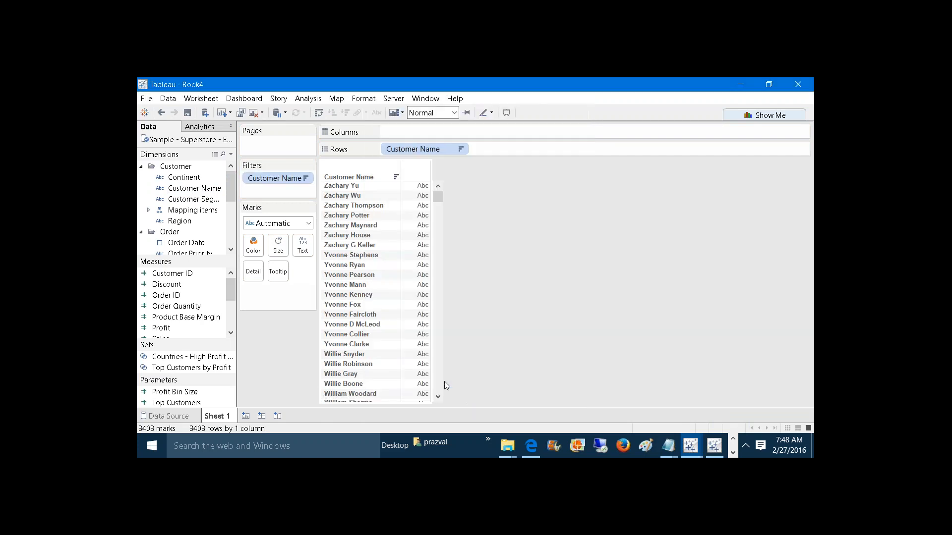
Review the sort settings of the Customer Name field on the Filters shelf without changing them
right_click(272, 179)
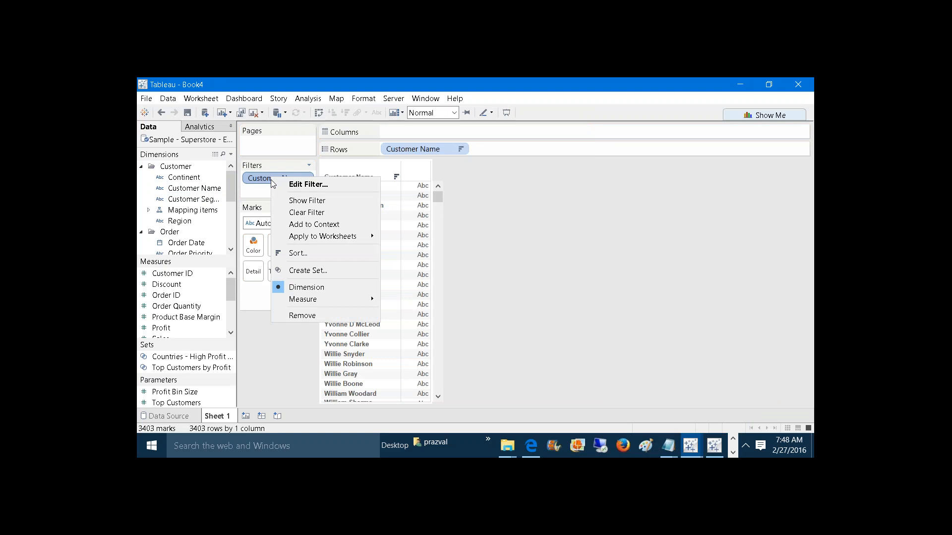
left_click(299, 254)
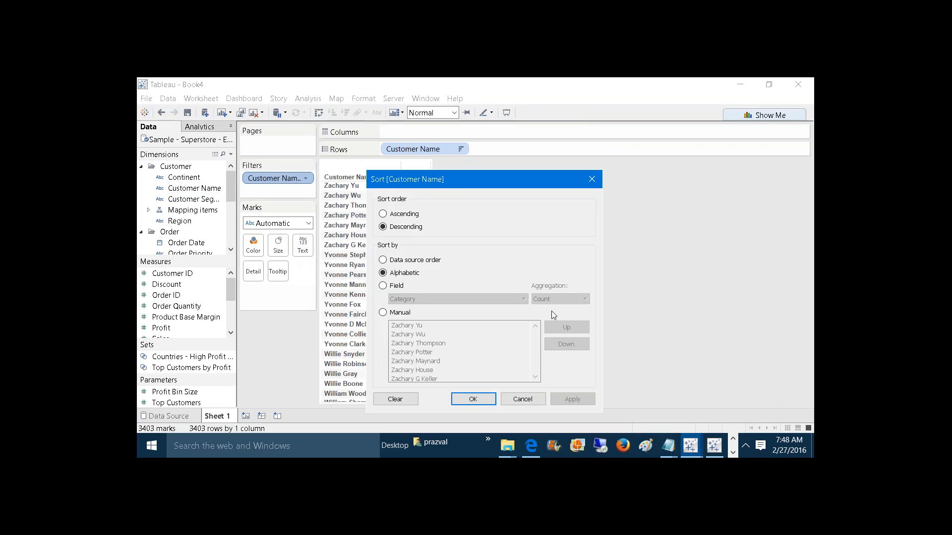
left_click(522, 399)
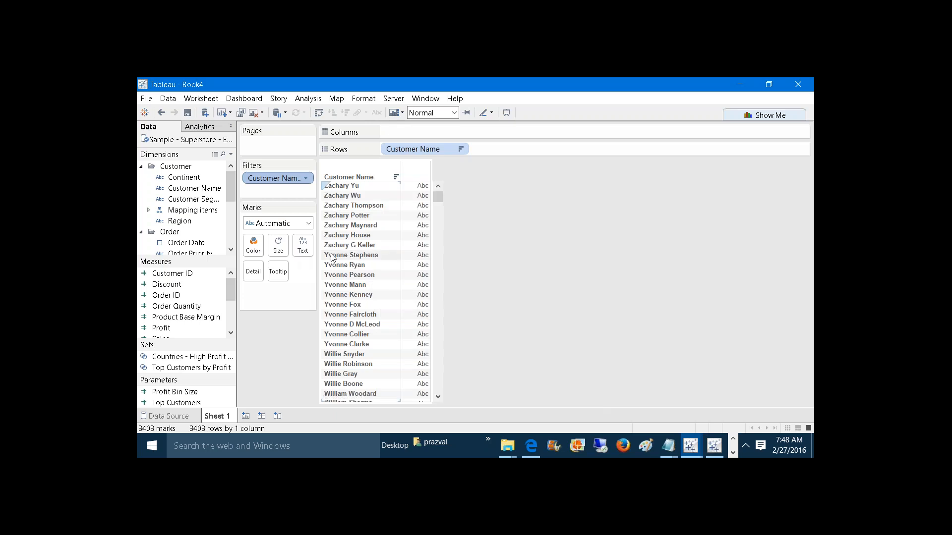
right_click(281, 180)
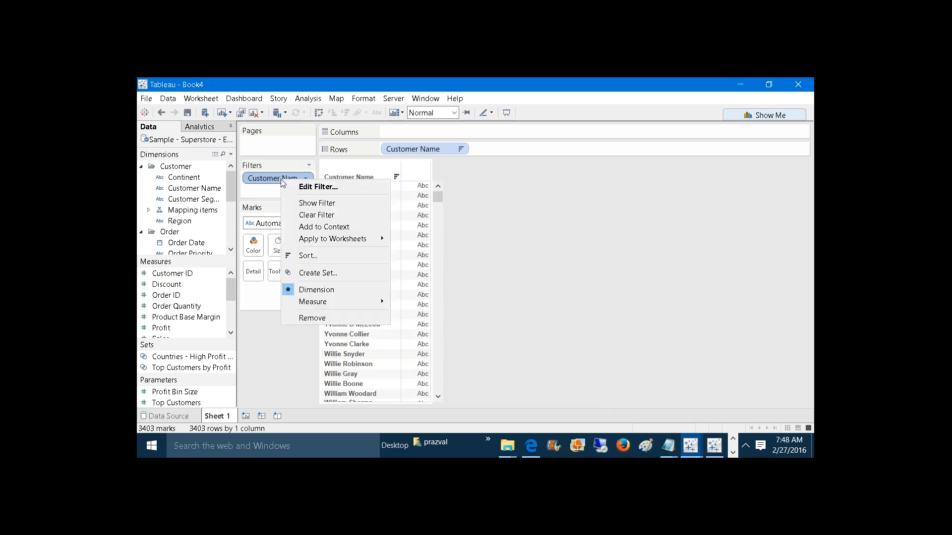
left_click(313, 255)
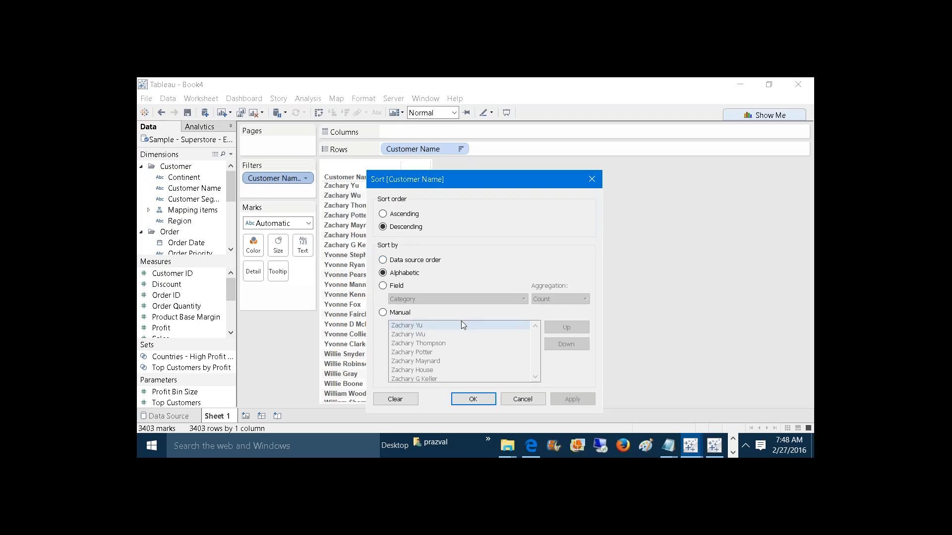
left_click(485, 399)
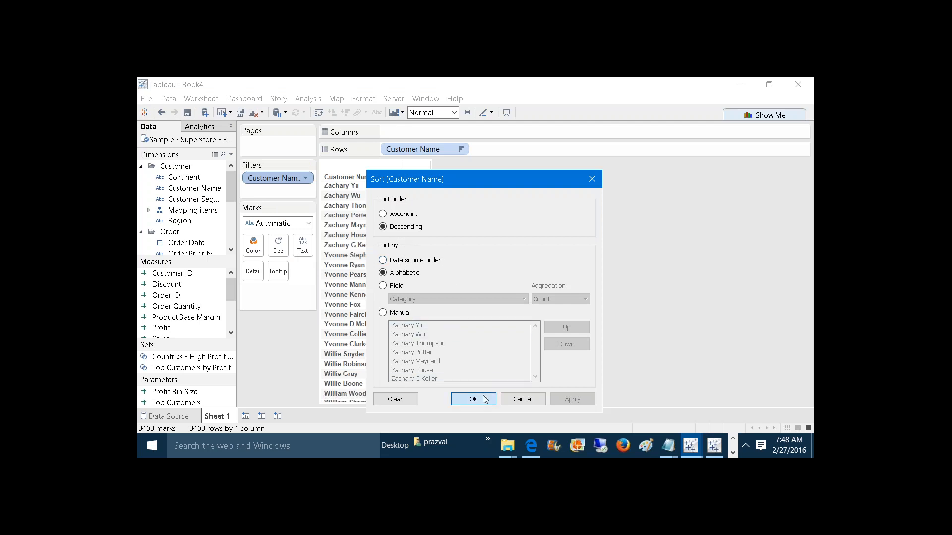
Examine the order of the values listed in the Customer Name filter
right_click(285, 183)
left_click(290, 188)
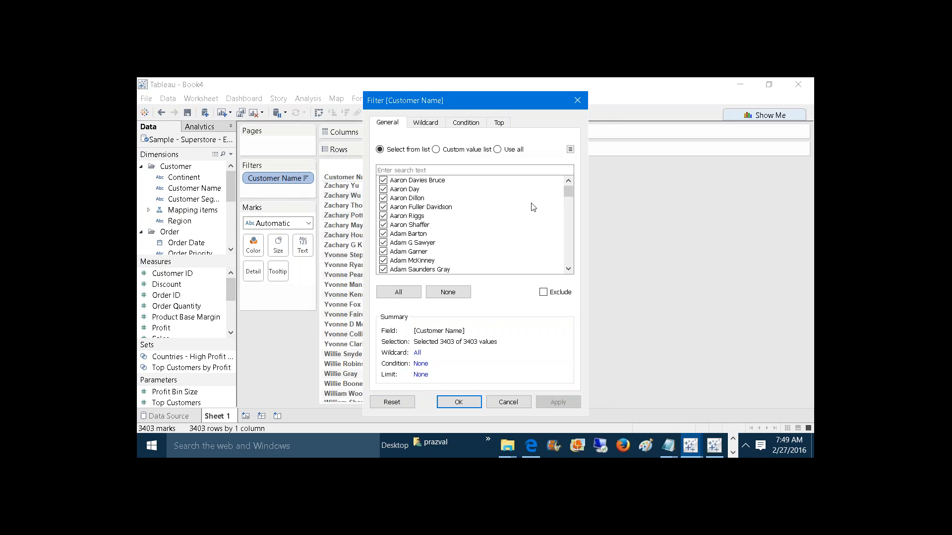
left_click_drag(563, 201, 589, 186)
left_click(457, 402)
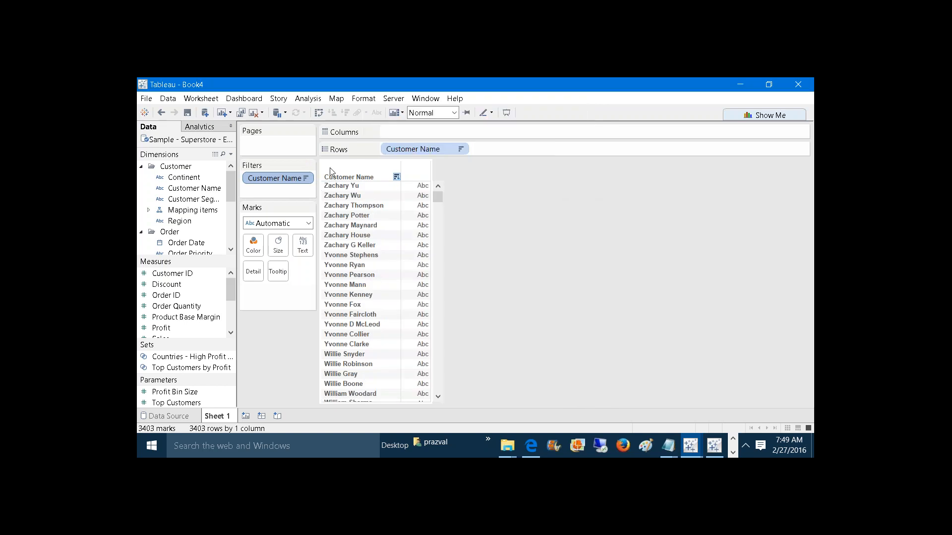
Sort the Customer Name field on the Filters shelf by the Sales field with Sum aggregation in descending order
right_click(273, 177)
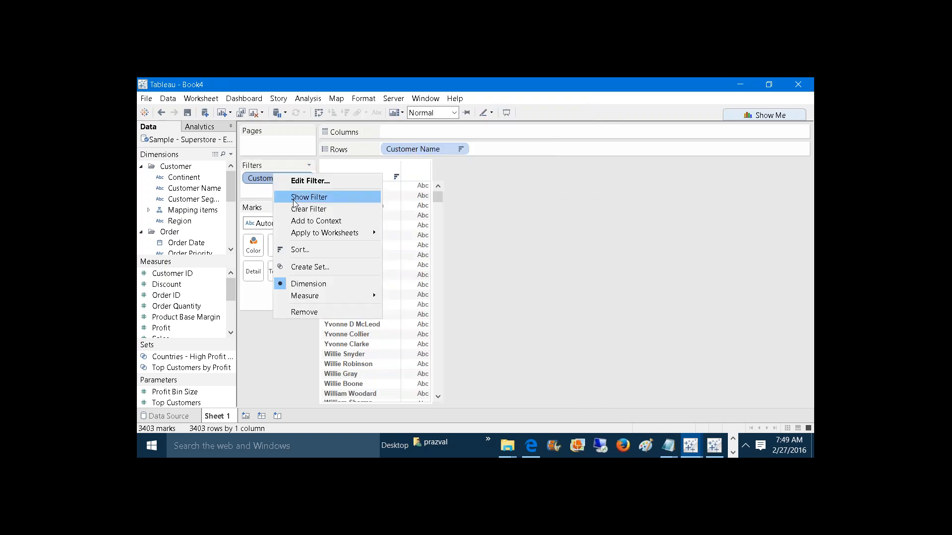
left_click(303, 250)
left_click(399, 286)
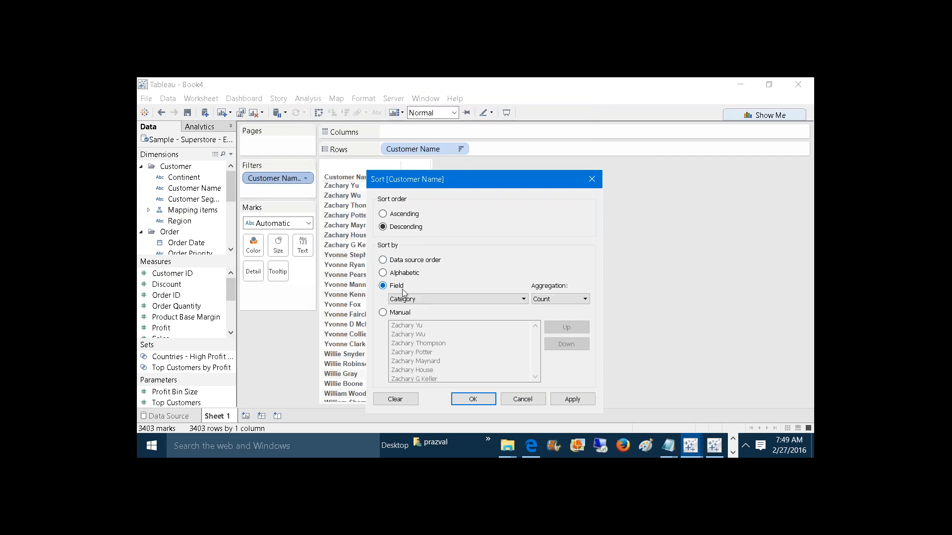
left_click(413, 300)
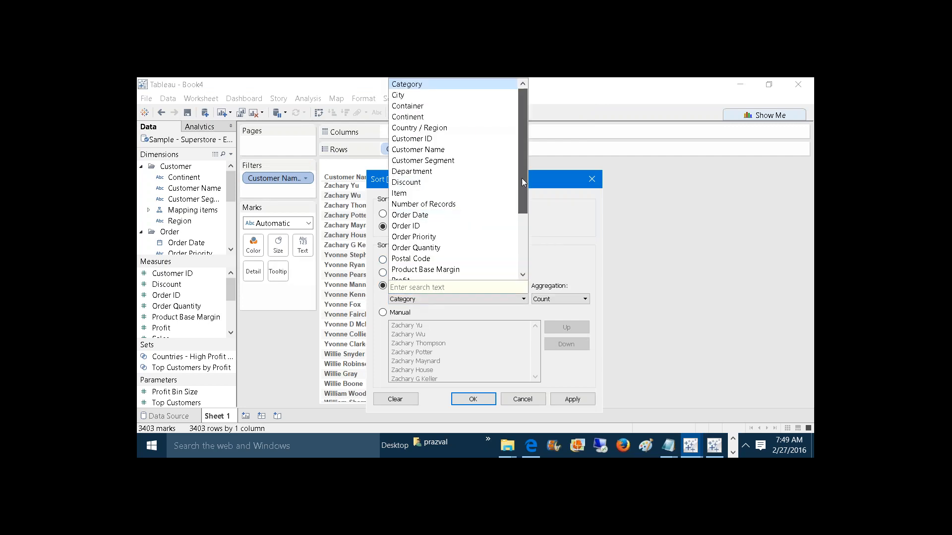
left_click_drag(522, 183, 517, 231)
left_click(478, 217)
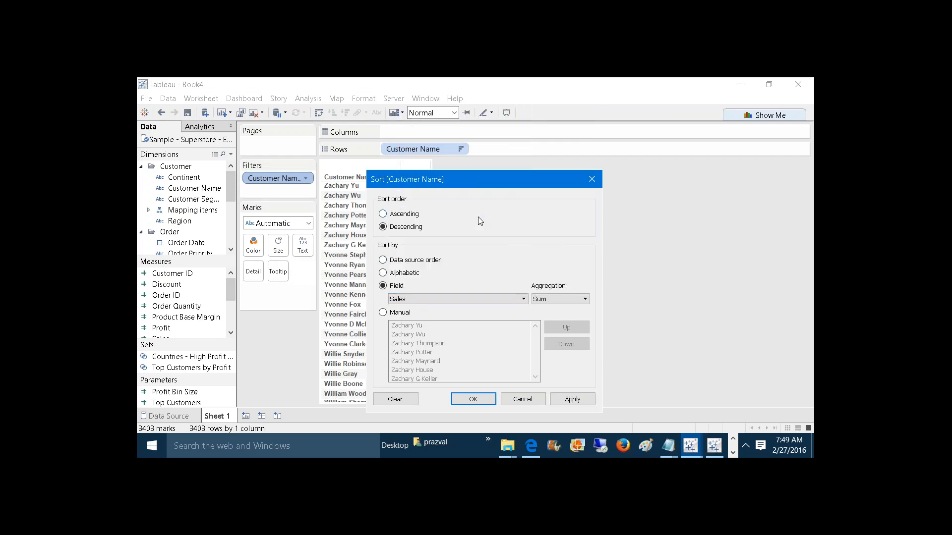
left_click(571, 399)
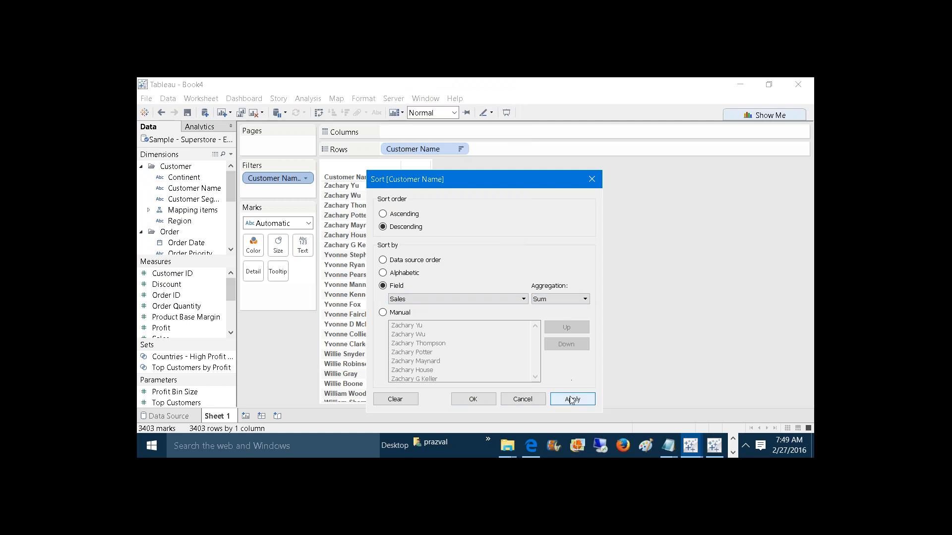
left_click(473, 399)
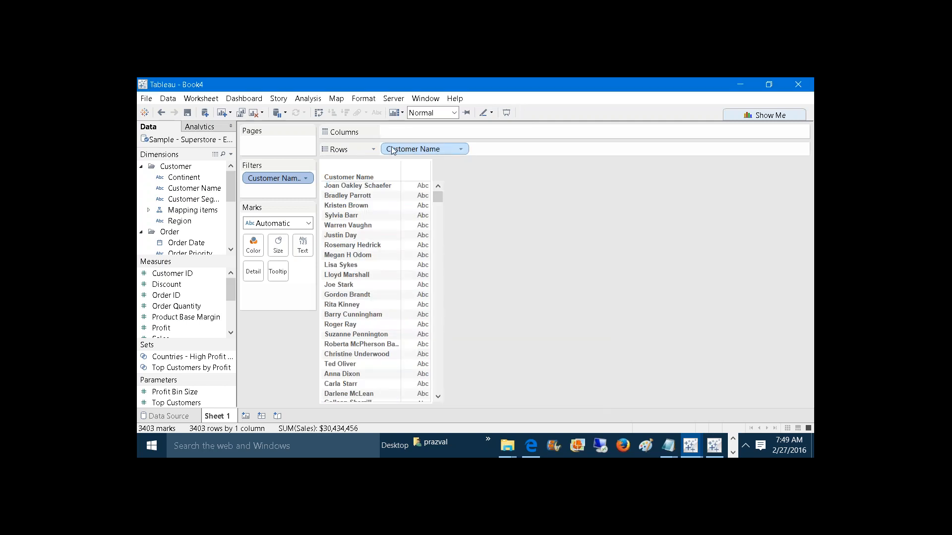
Check the sort settings of the Customer Name field in Rows
right_click(392, 150)
left_click(416, 187)
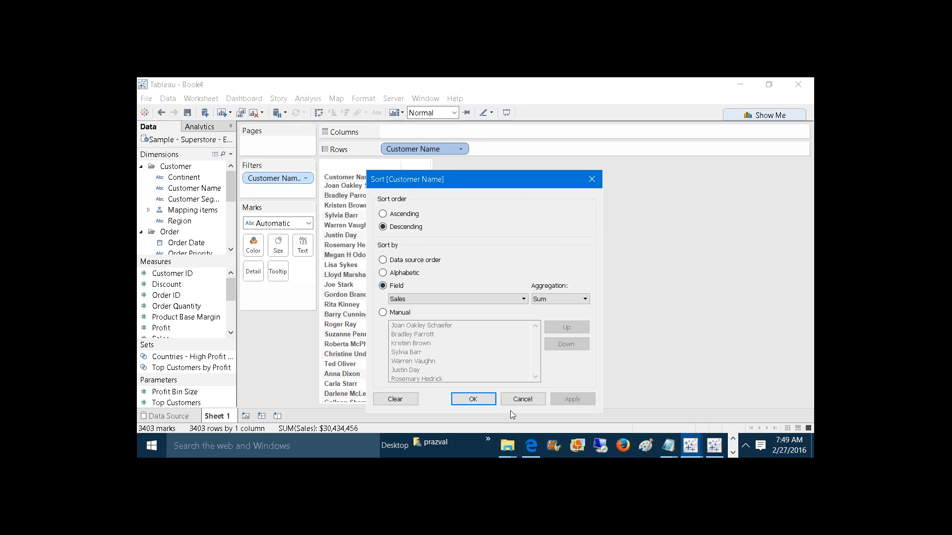
left_click(473, 399)
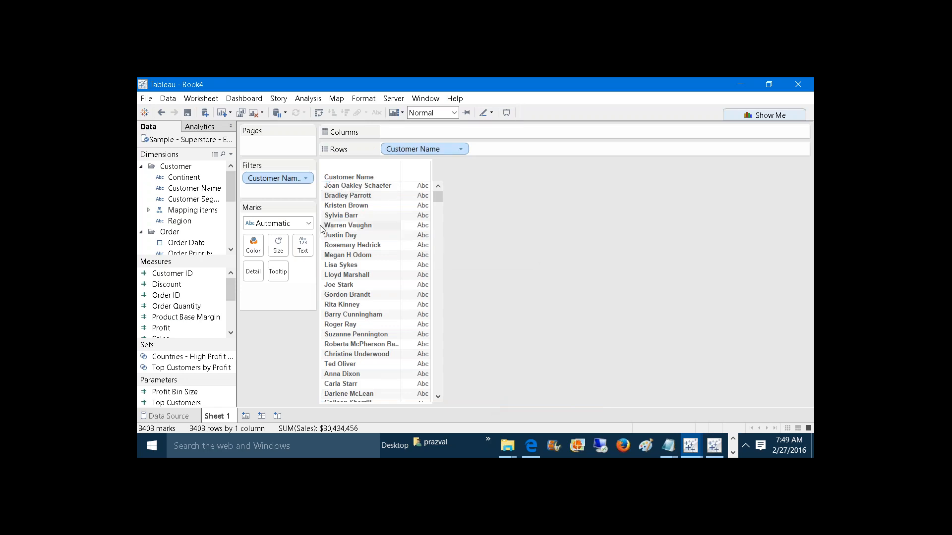
Reopen the Customer Name filter to check the value order under the Sales sort, leaving the filter unchanged
right_click(265, 179)
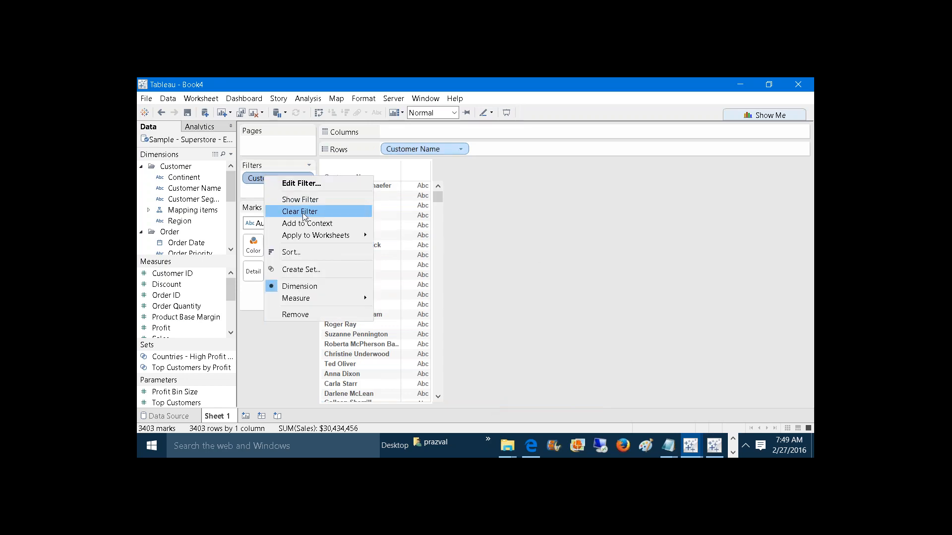
left_click(294, 184)
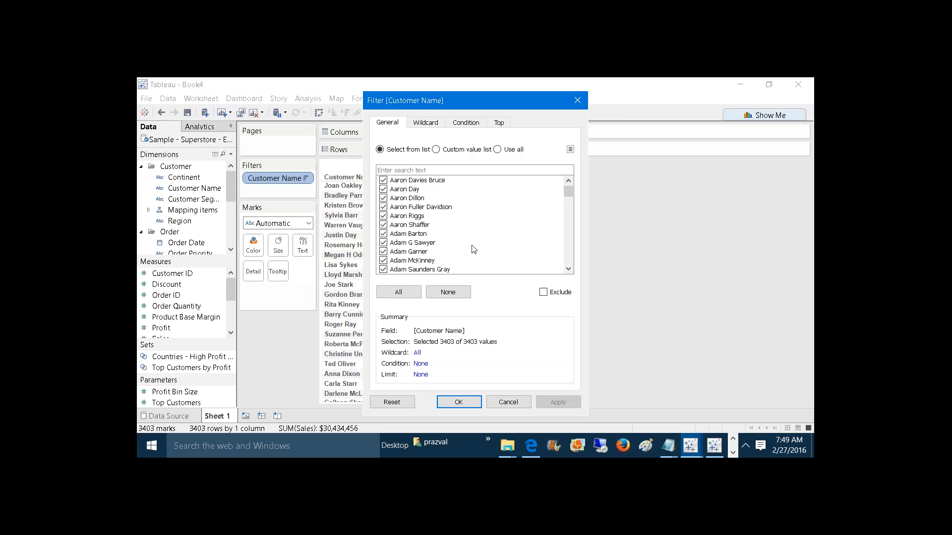
left_click(526, 399)
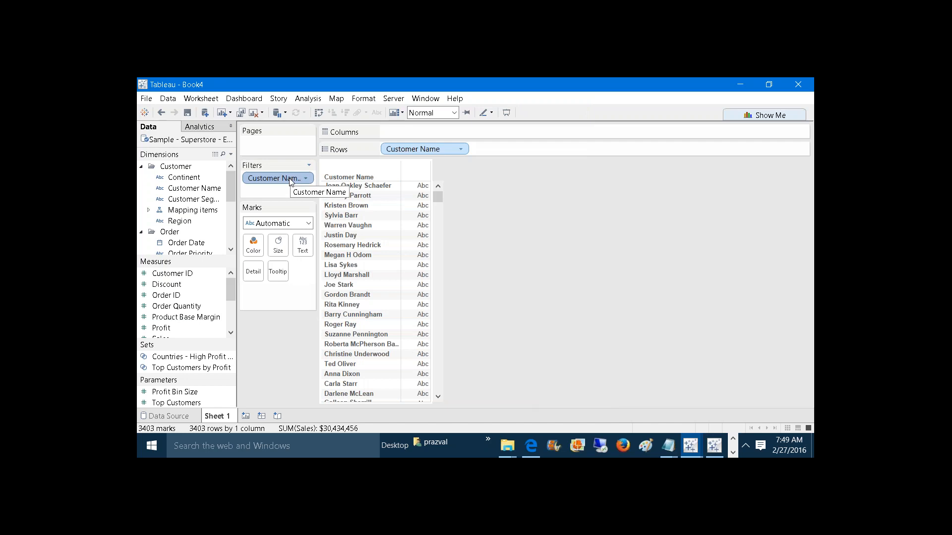
Switch to the Notepad sorting note and highlight rule 2 about two dimensions behaving independently
mouse_move(675, 441)
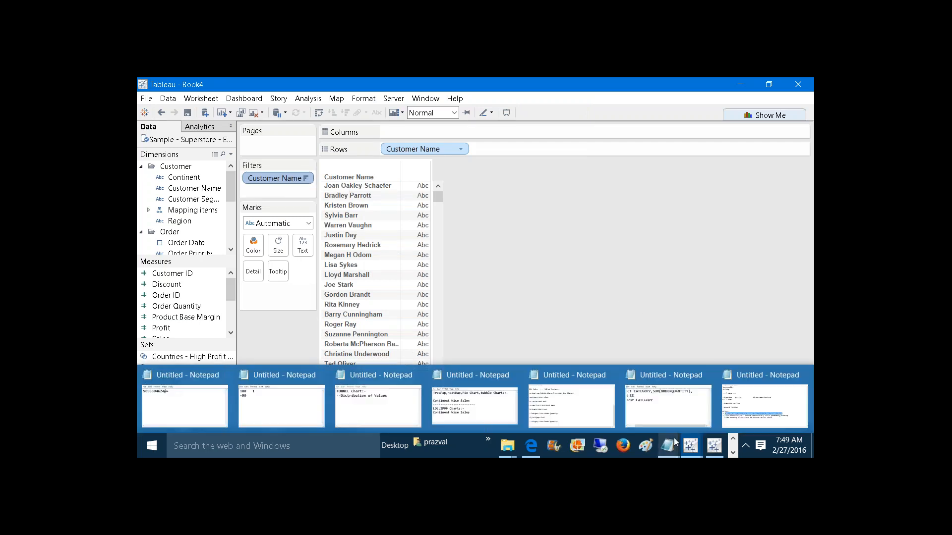
left_click(733, 404)
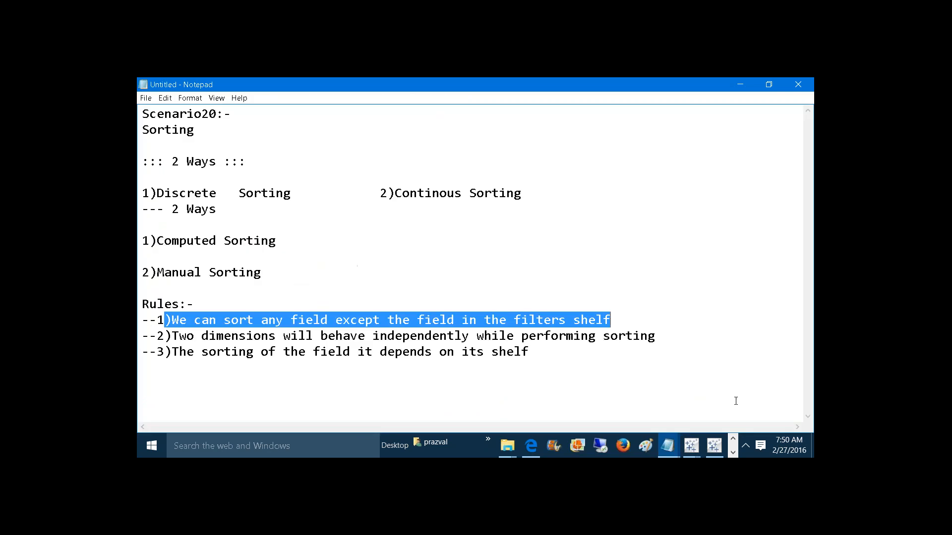
left_click(585, 378)
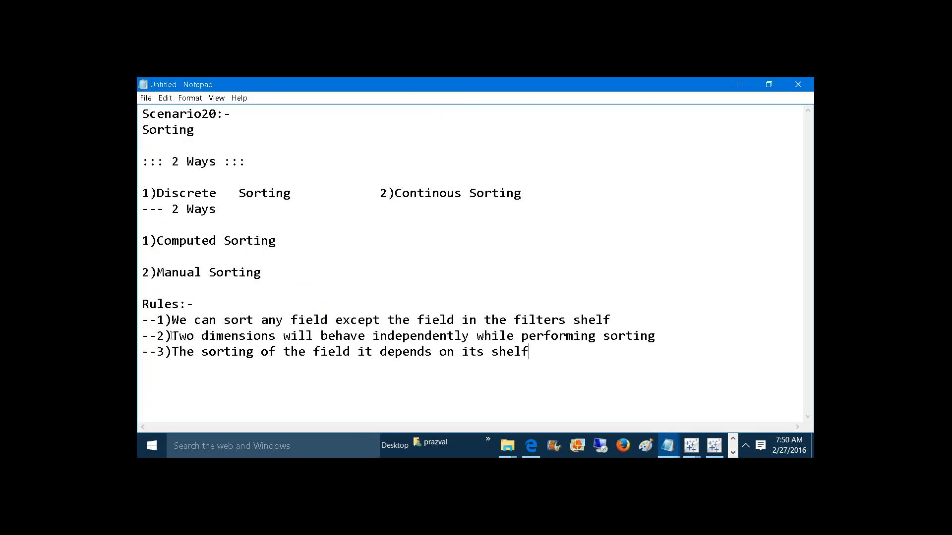
left_click_drag(171, 336, 664, 335)
Switch to Tableau's Book4 and place Continent in Rows on a new worksheet, adding Customer Segment and removing it again
mouse_move(684, 444)
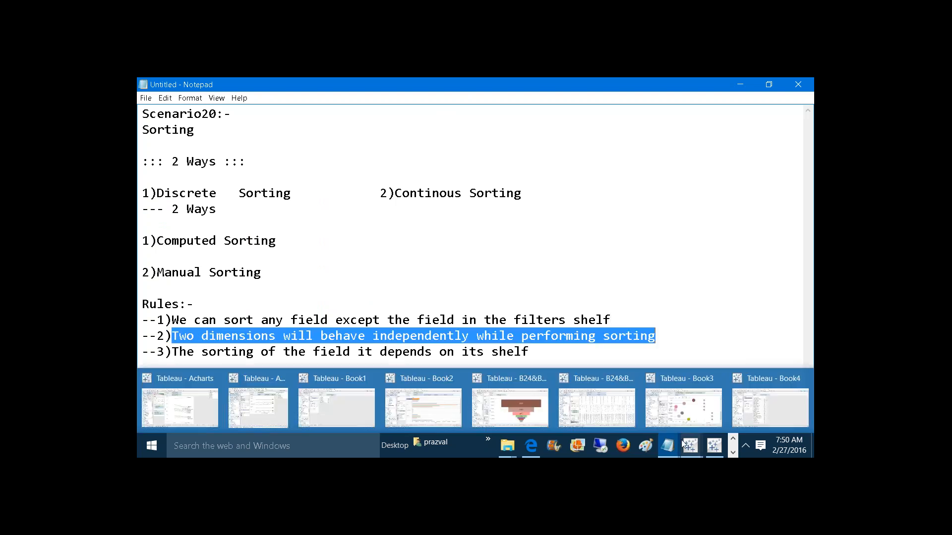
left_click(770, 407)
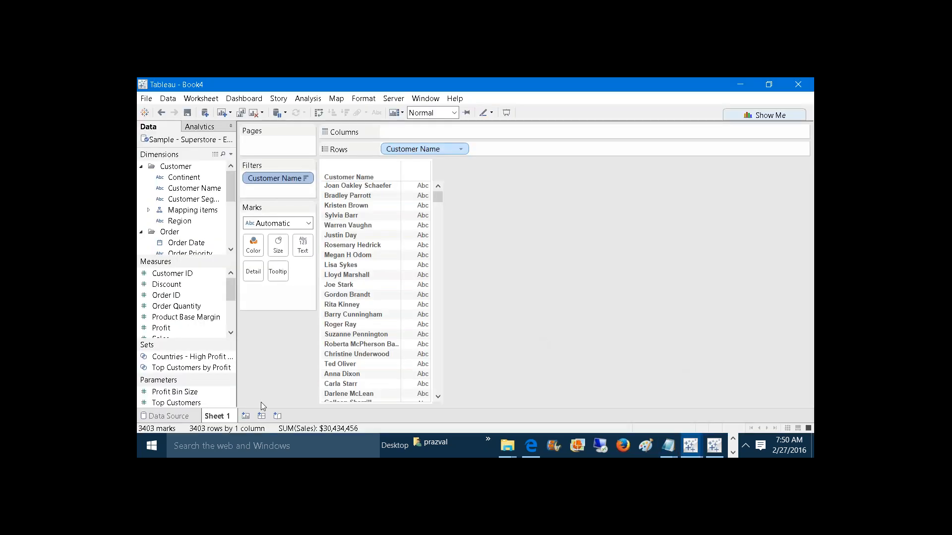
left_click(246, 416)
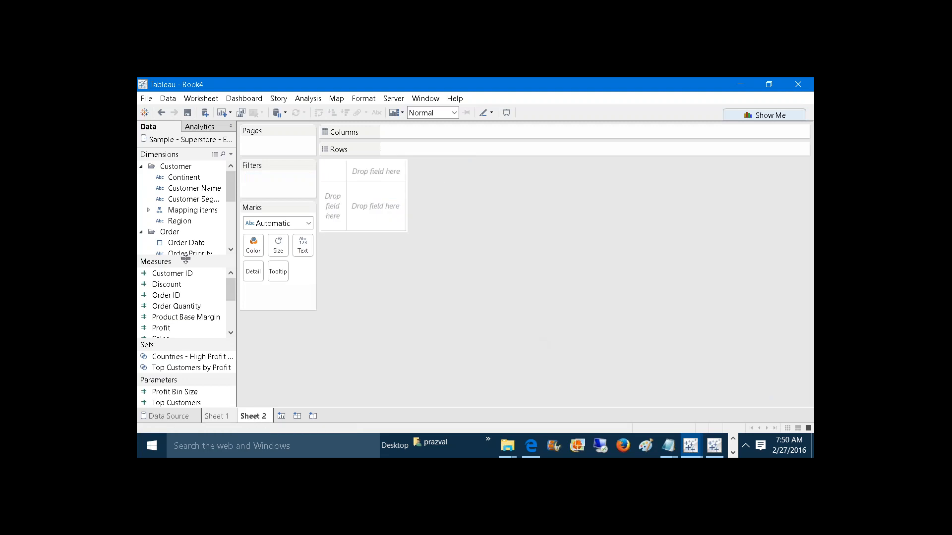
left_click_drag(175, 183, 441, 149)
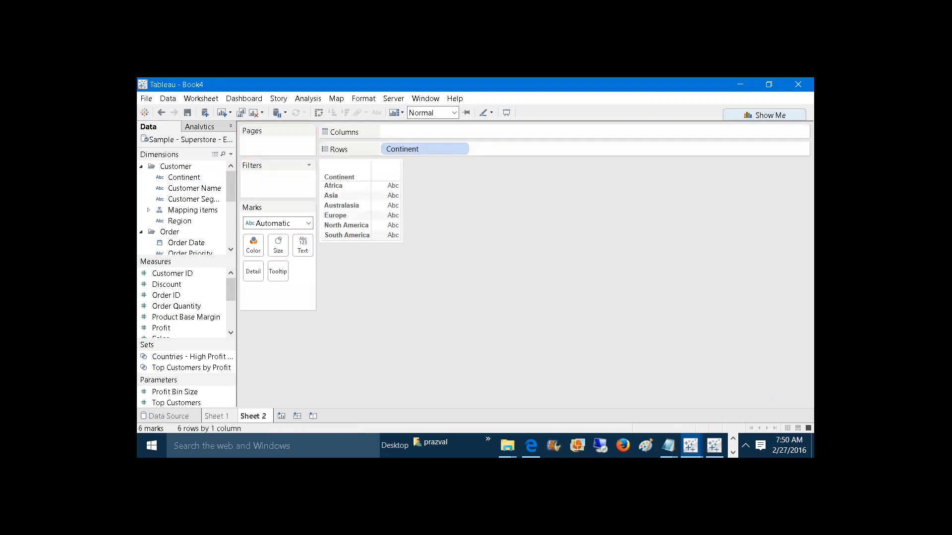
mouse_move(202, 203)
left_mouse_down()
mouse_move(397, 149)
mouse_move(524, 143)
left_mouse_up()
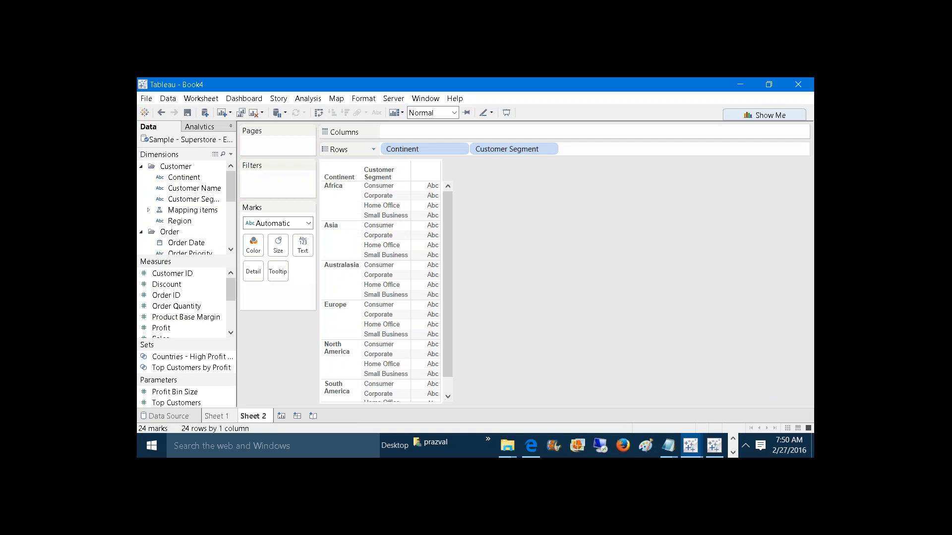
left_click_drag(509, 149, 323, 266)
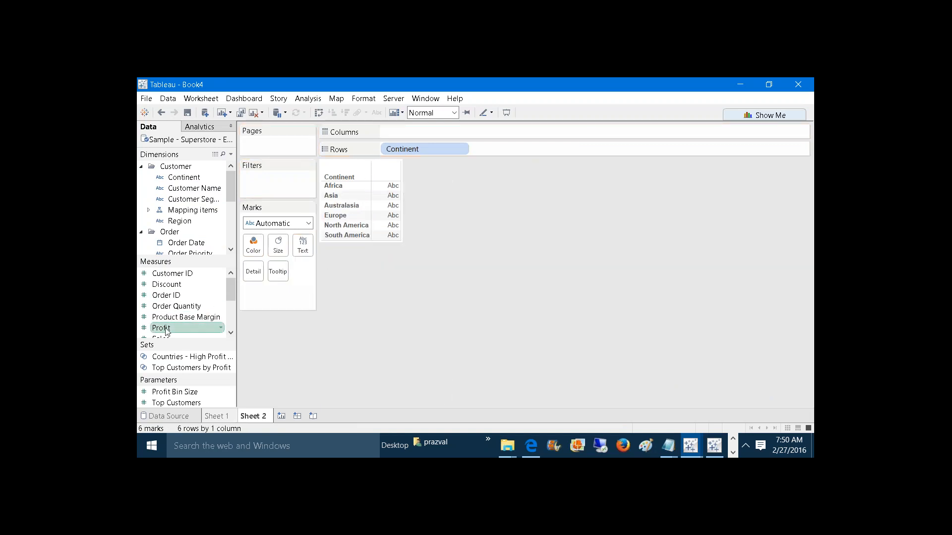
Chart Profit in Columns with the continents sorted in descending order, and make the bar rows taller
left_click_drag(166, 330, 479, 133)
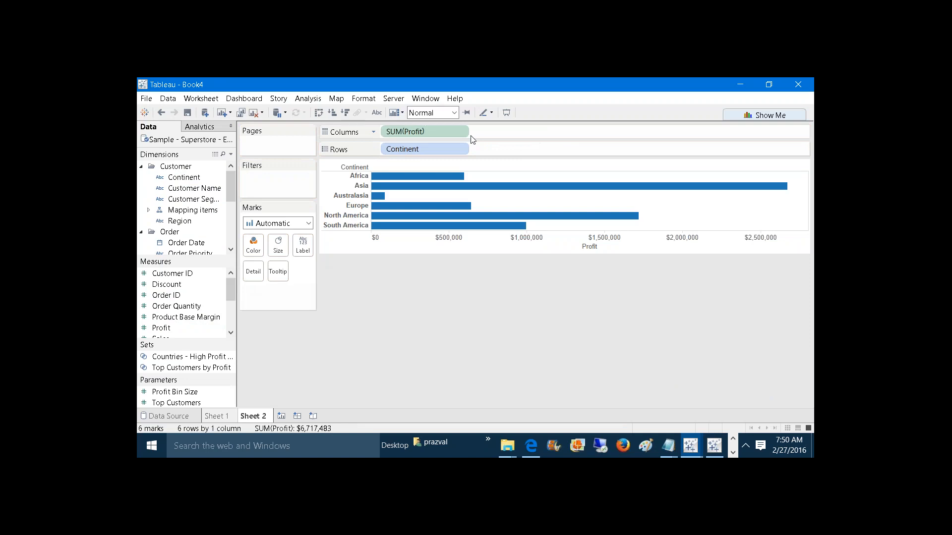
left_click(346, 113)
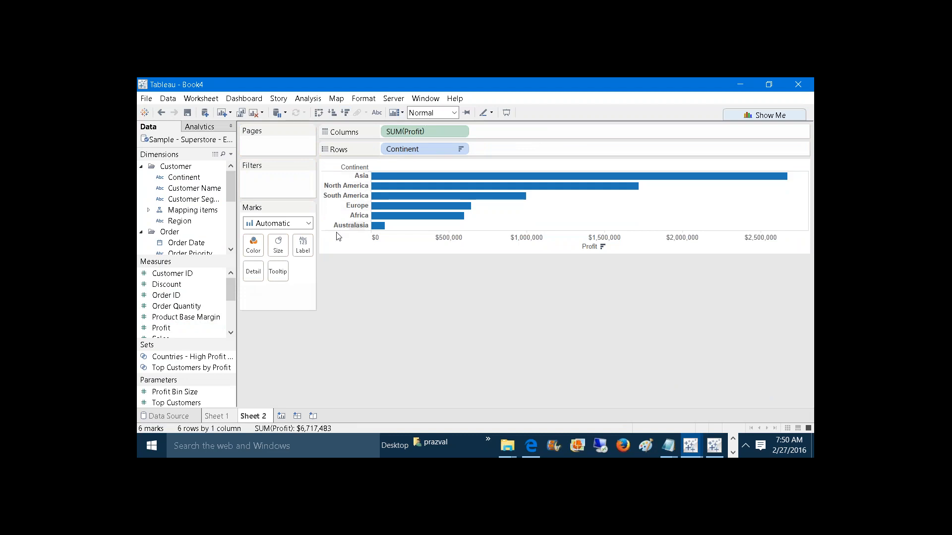
left_click_drag(349, 229, 350, 272)
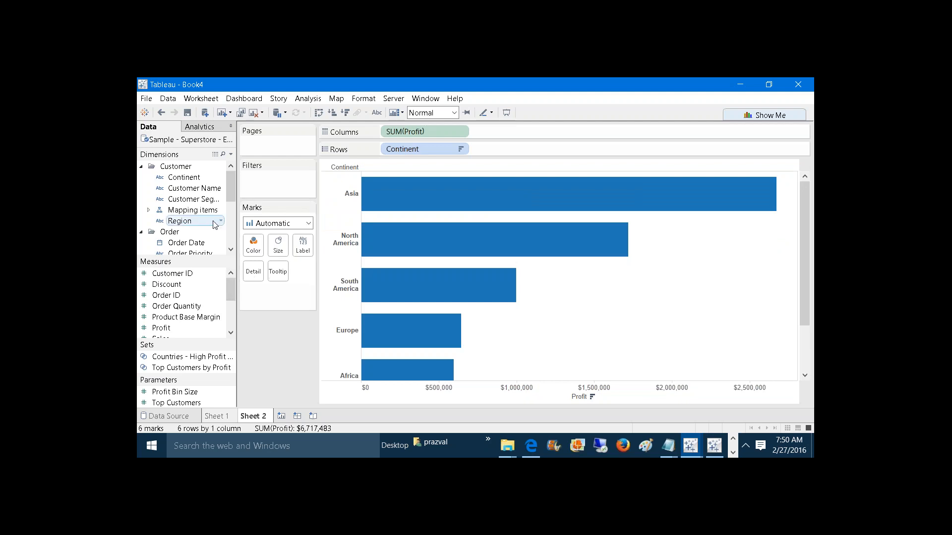
Add Customer Segment after Continent in Rows and sort the segments by Profit in descending order
left_click_drag(197, 204, 499, 148)
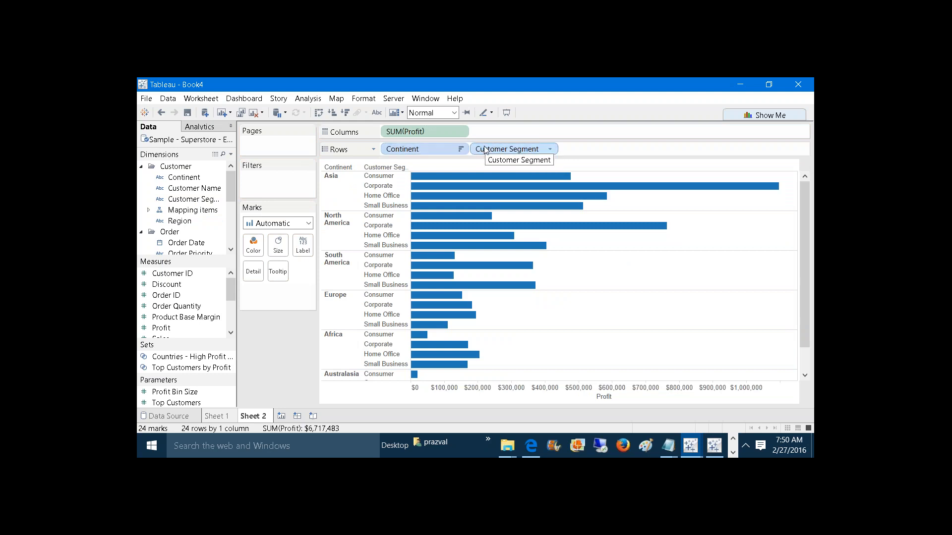
left_click(346, 113)
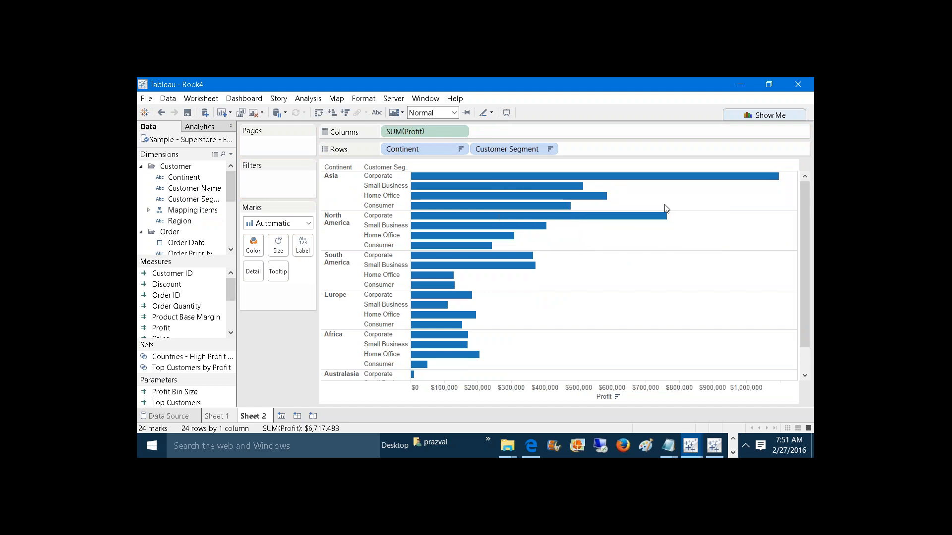
Compare the profit of Asia's Corporate, Small Business and Home Office bars, leaving no bar selected
left_click(532, 178)
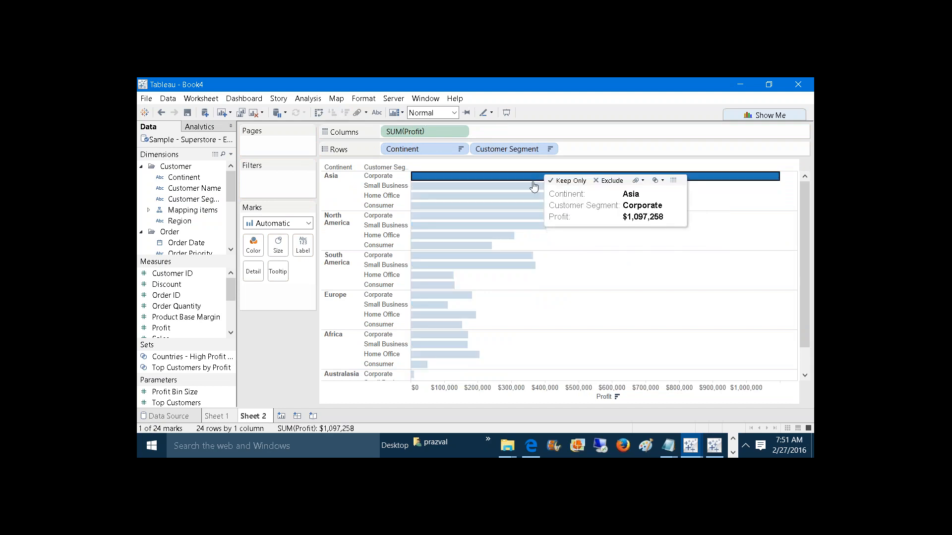
left_click(533, 186)
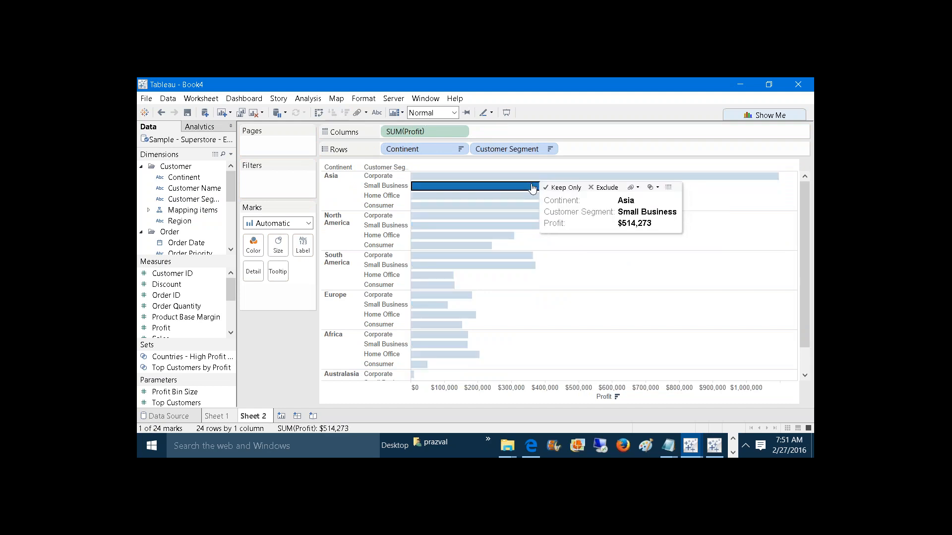
left_click(710, 199)
mouse_move(601, 202)
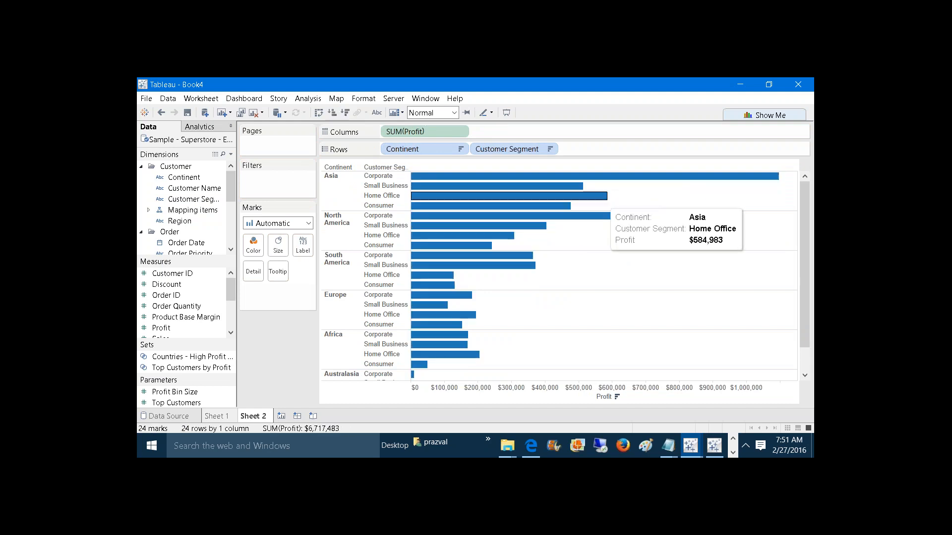
left_click(601, 198)
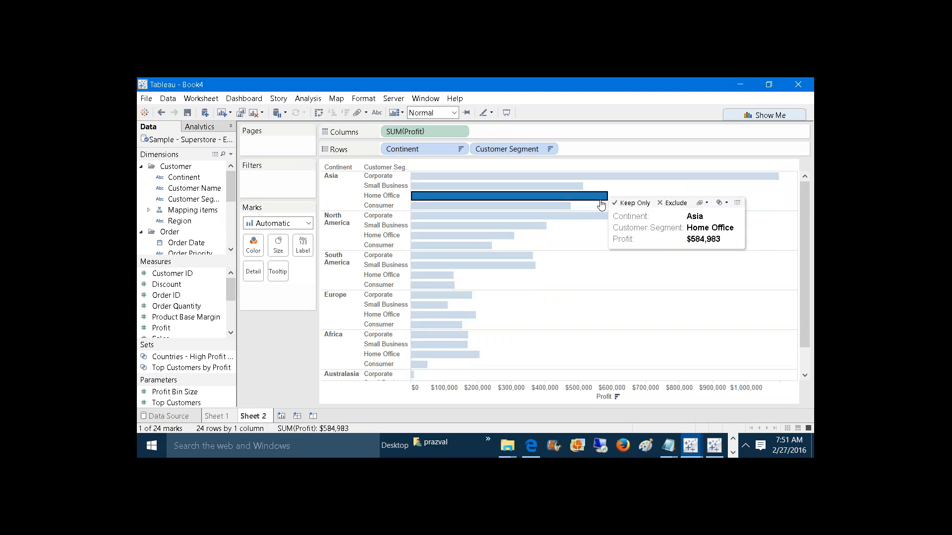
left_click(575, 186)
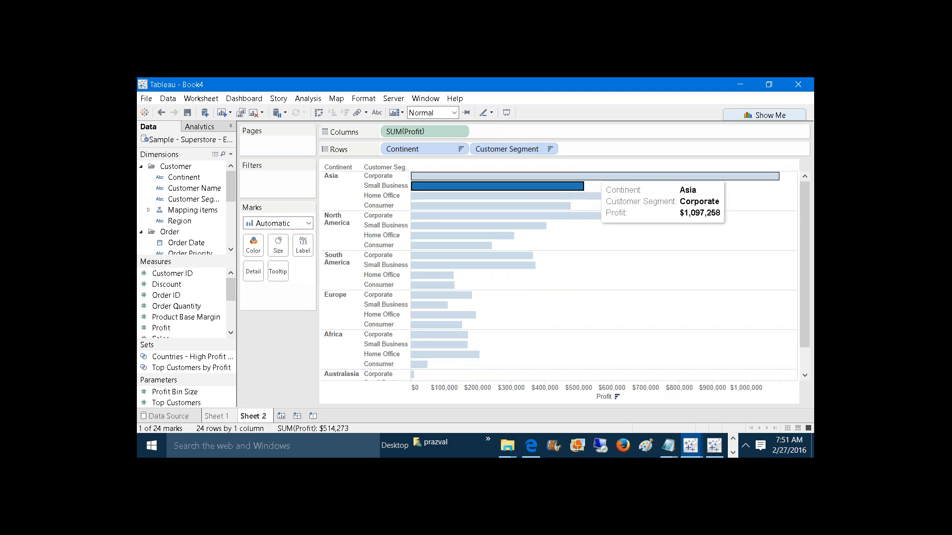
left_click(760, 194)
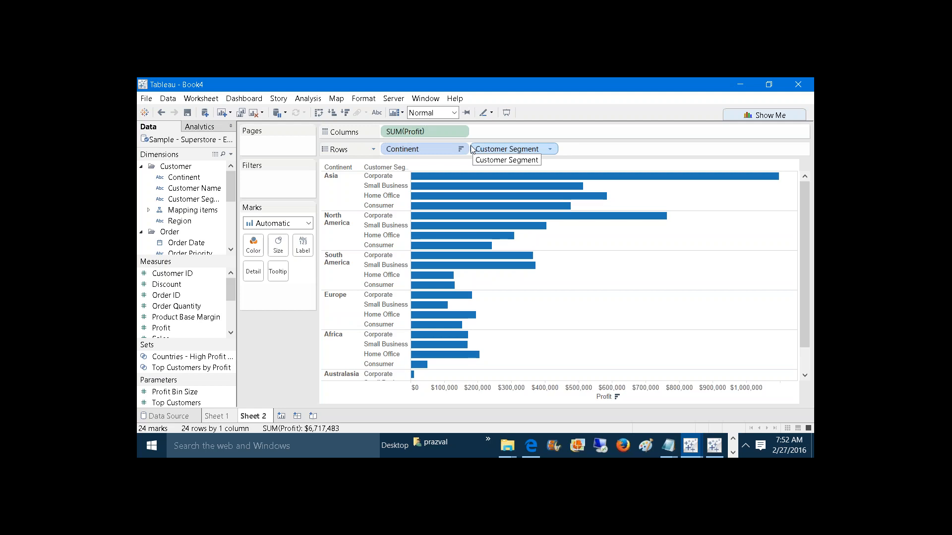
Switch to the Notepad note to review rule 3 about sorting depending on the field's shelf
mouse_move(674, 435)
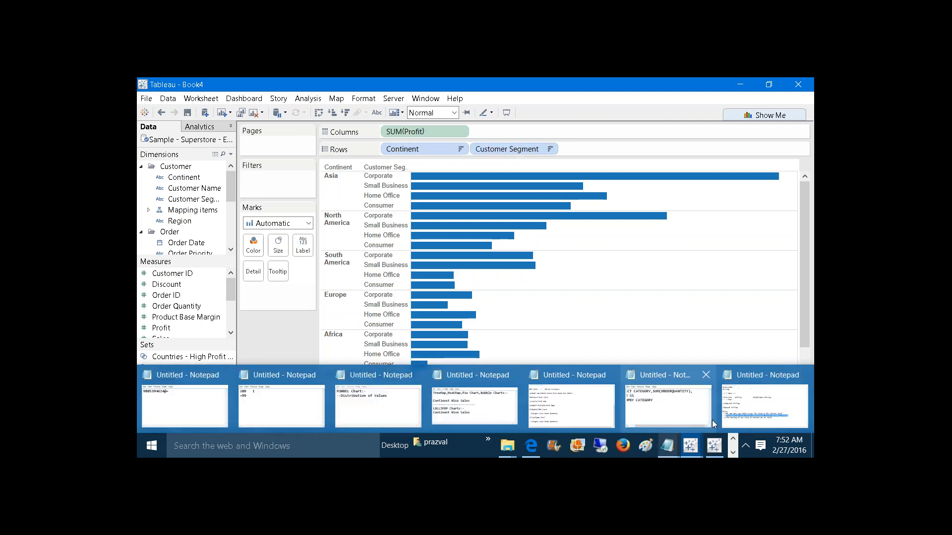
left_click(737, 407)
left_click(528, 386)
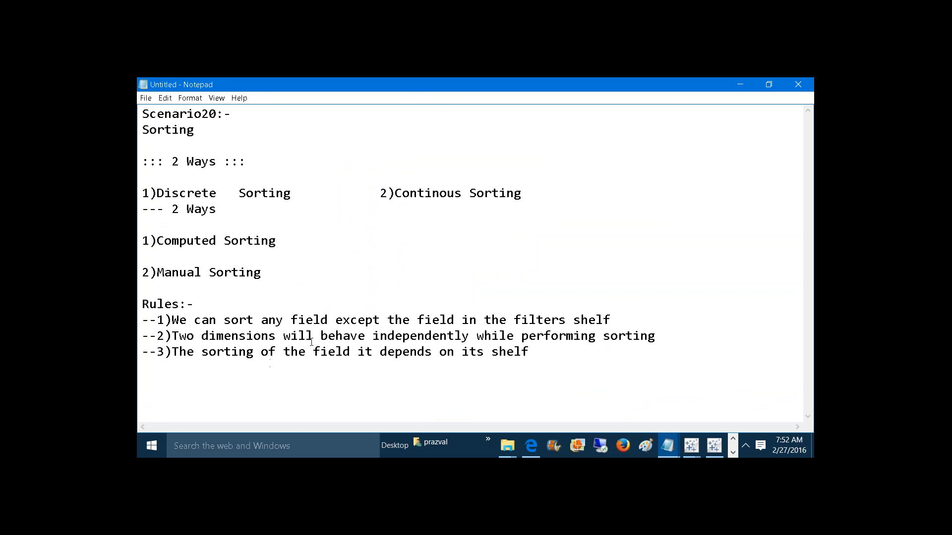
Return to Book4 and build a Profit text table on a new worksheet with Continent in Columns and Customer Segment in Rows
mouse_move(690, 447)
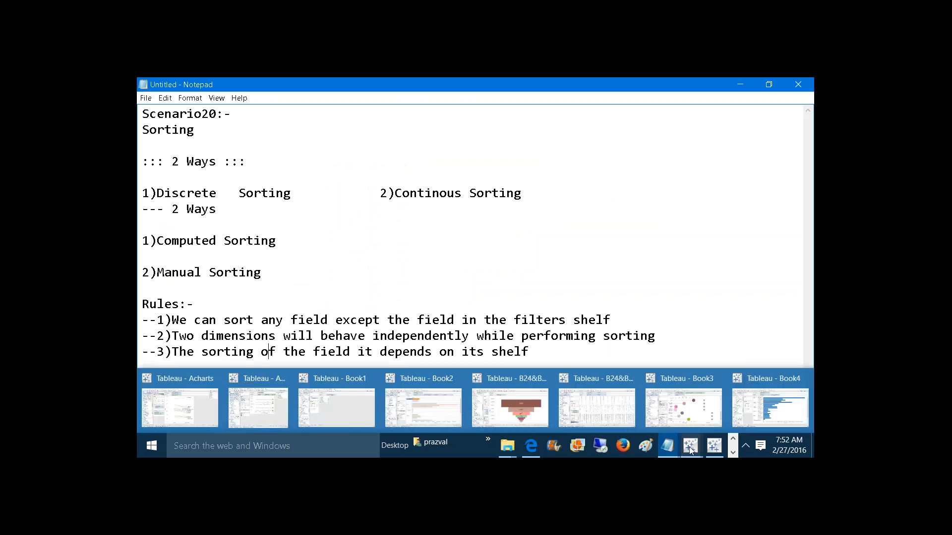
left_click(771, 402)
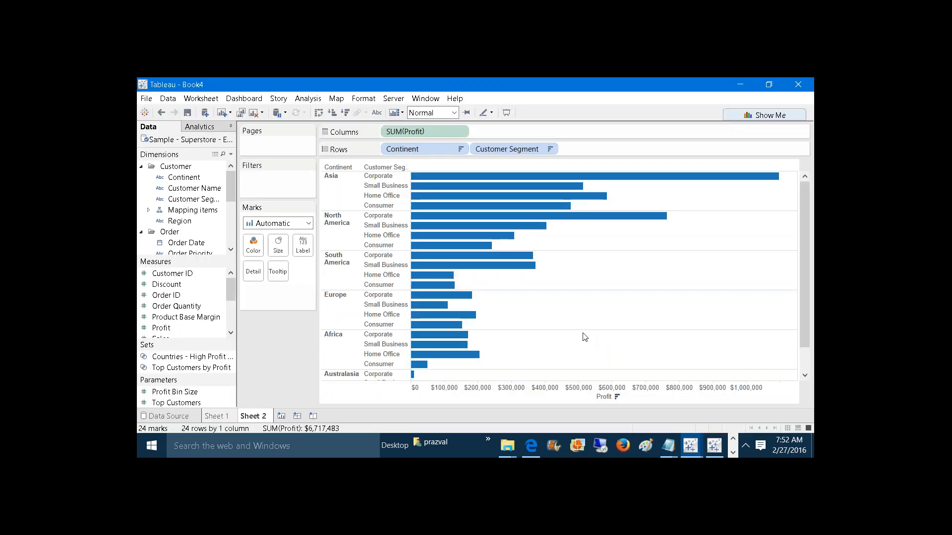
left_click(281, 416)
left_click_drag(183, 177, 426, 131)
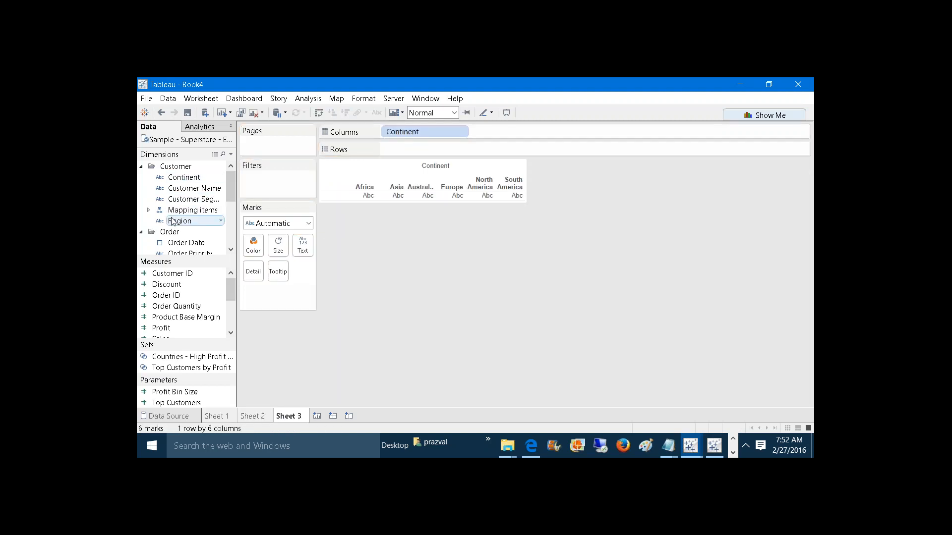
left_click_drag(181, 203, 405, 150)
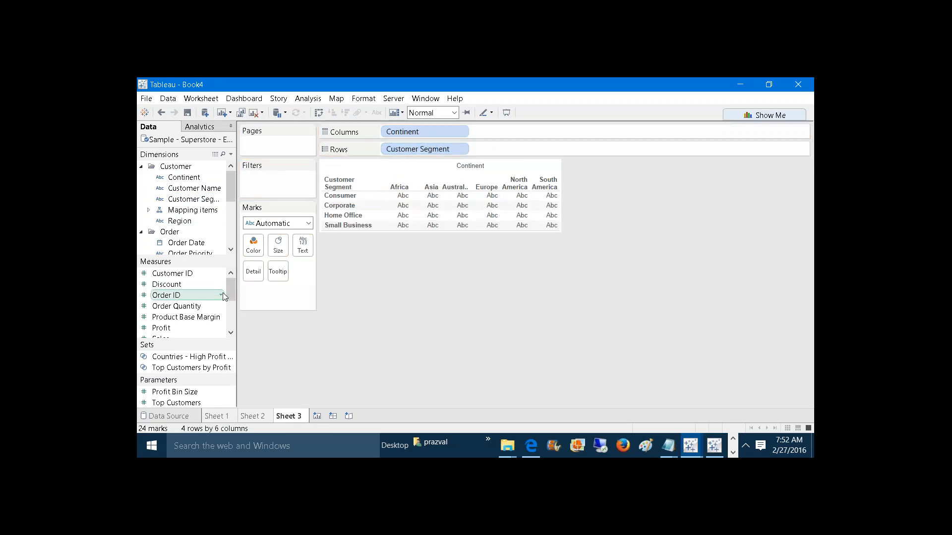
left_click_drag(192, 327, 303, 245)
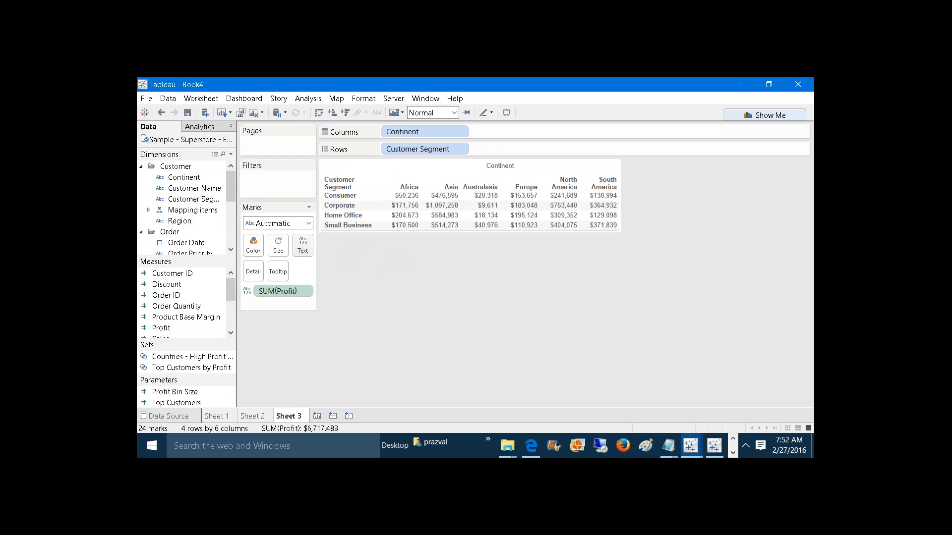
Sort Customer Segment by Profit in descending order, and sort Continent descending by the Profit field with Sum aggregation
left_click(345, 113)
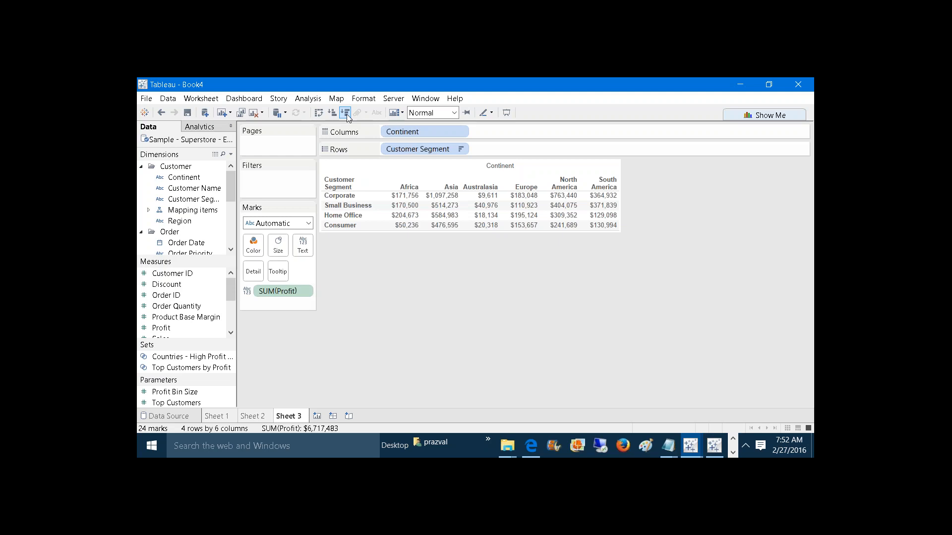
right_click(395, 132)
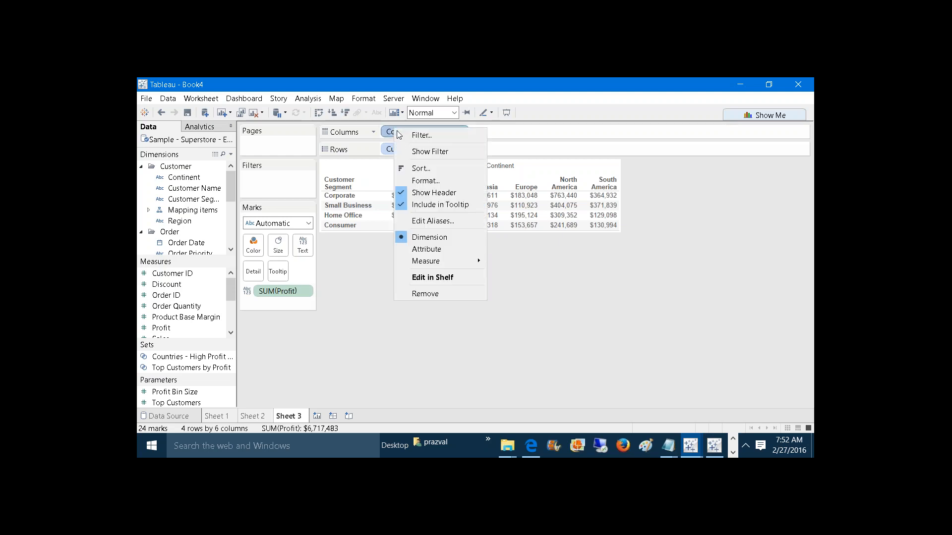
left_click(416, 169)
left_click(403, 226)
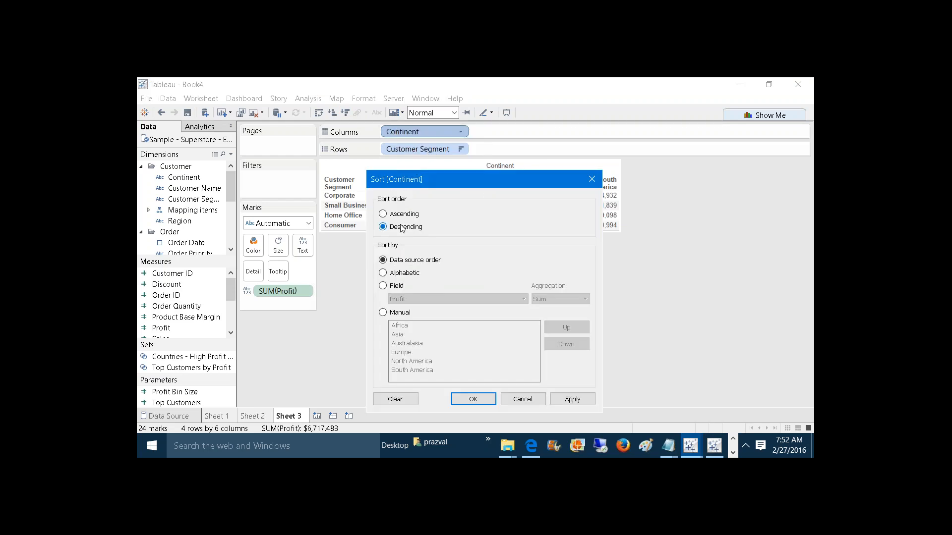
left_click(395, 286)
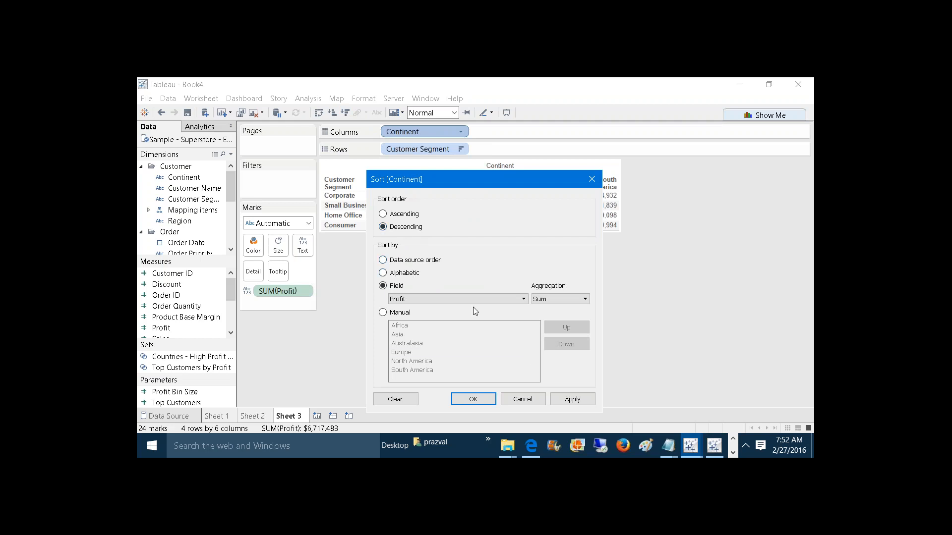
left_click(571, 400)
left_click(488, 400)
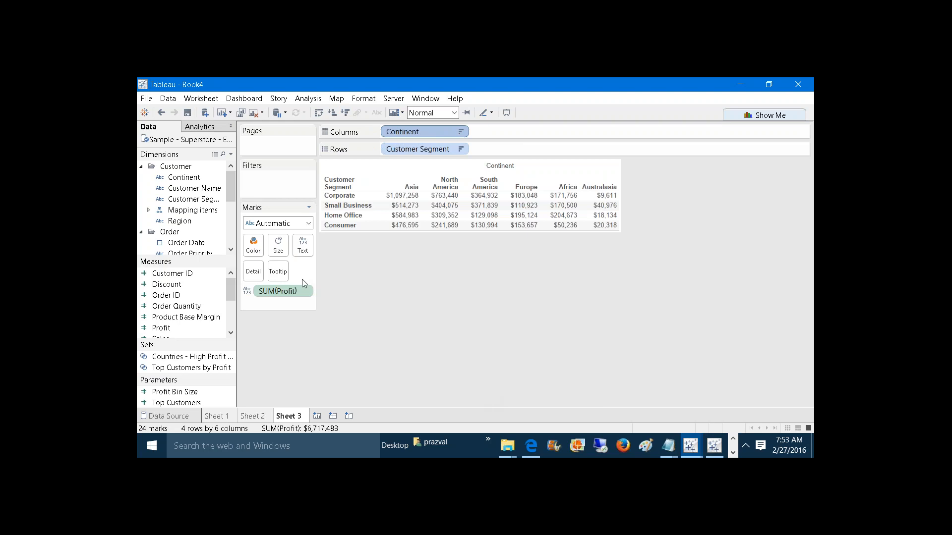
Check the sort settings of the Customer Segment field in Rows without changing them
right_click(403, 151)
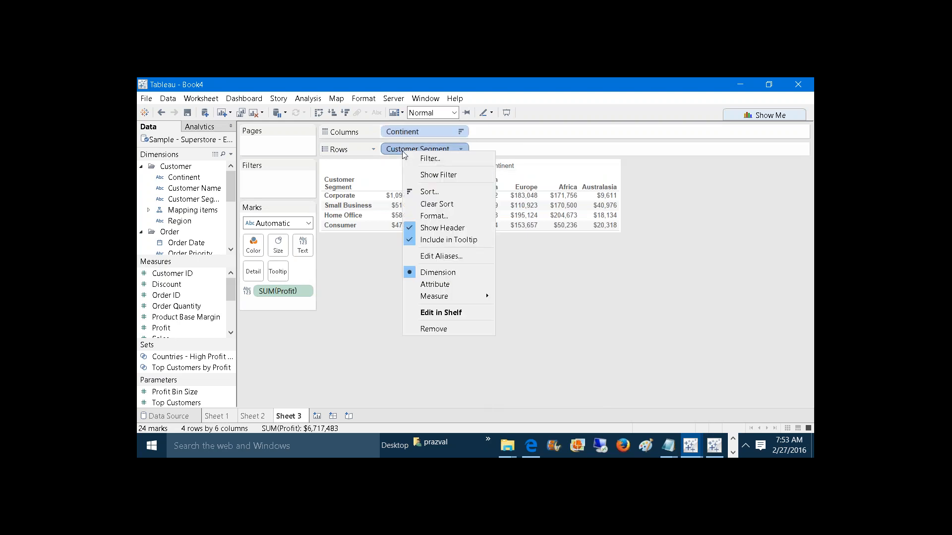
left_click(419, 190)
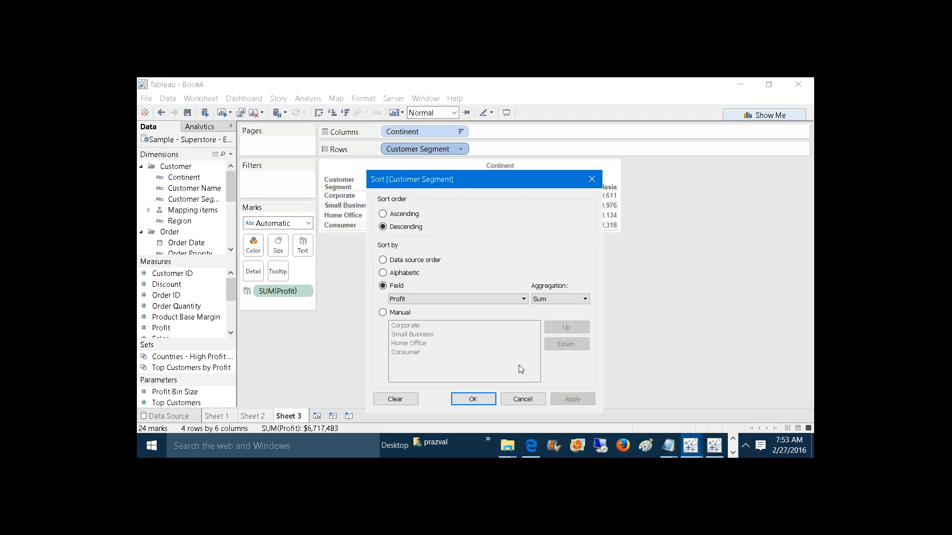
left_click(472, 398)
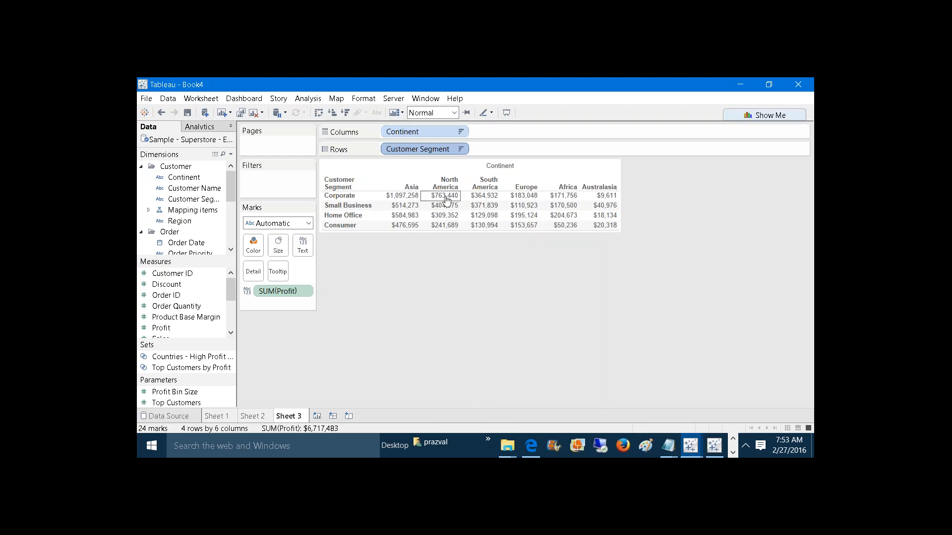
Add column grand totals and row grand totals to the Continent by Customer Segment Profit table
mouse_move(412, 232)
mouse_move(442, 201)
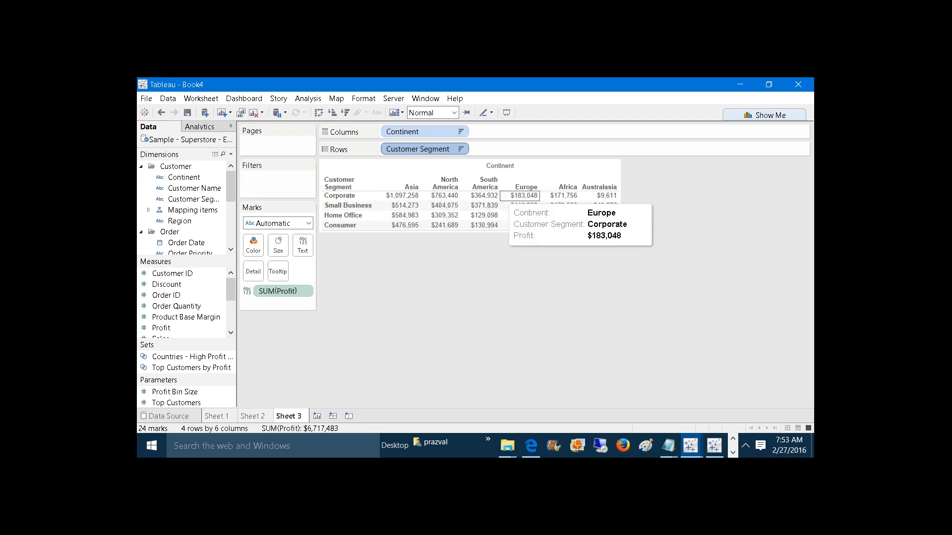
mouse_move(414, 209)
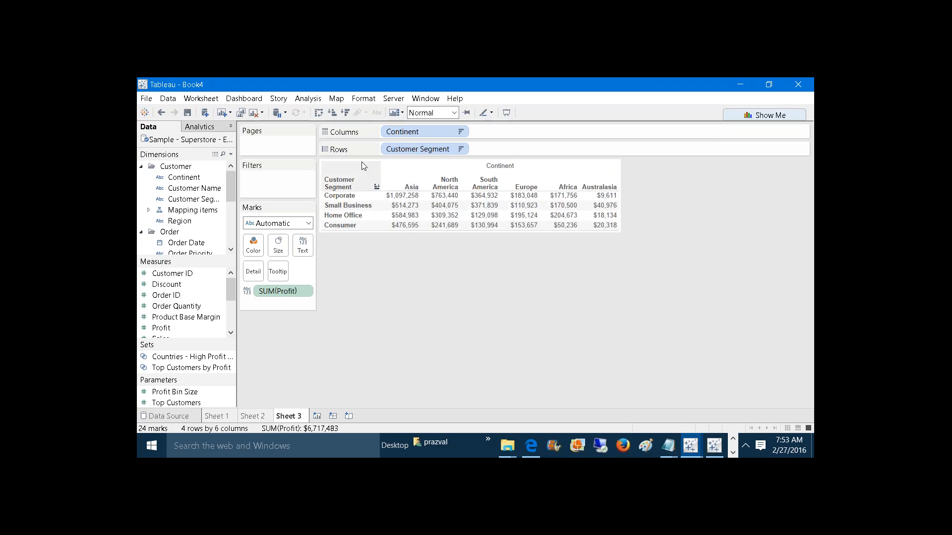
left_click(309, 98)
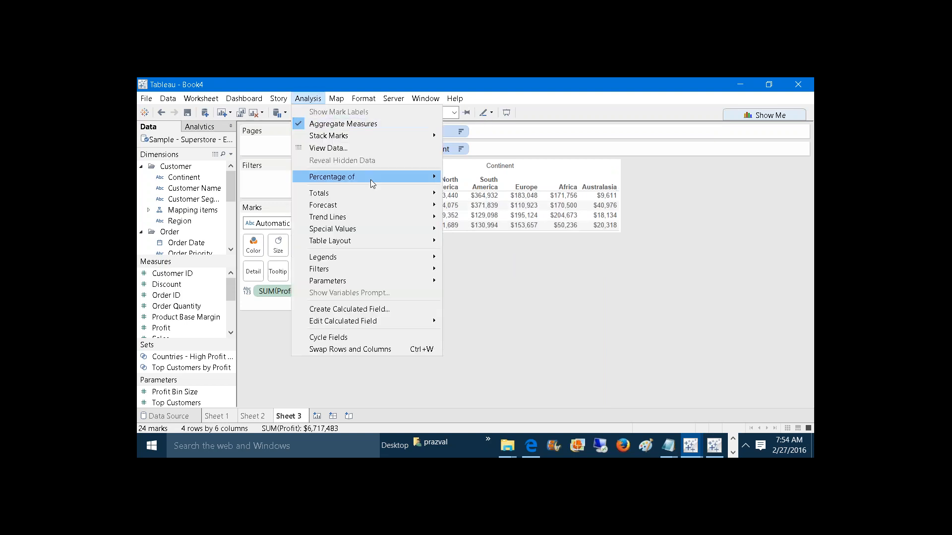
mouse_move(355, 193)
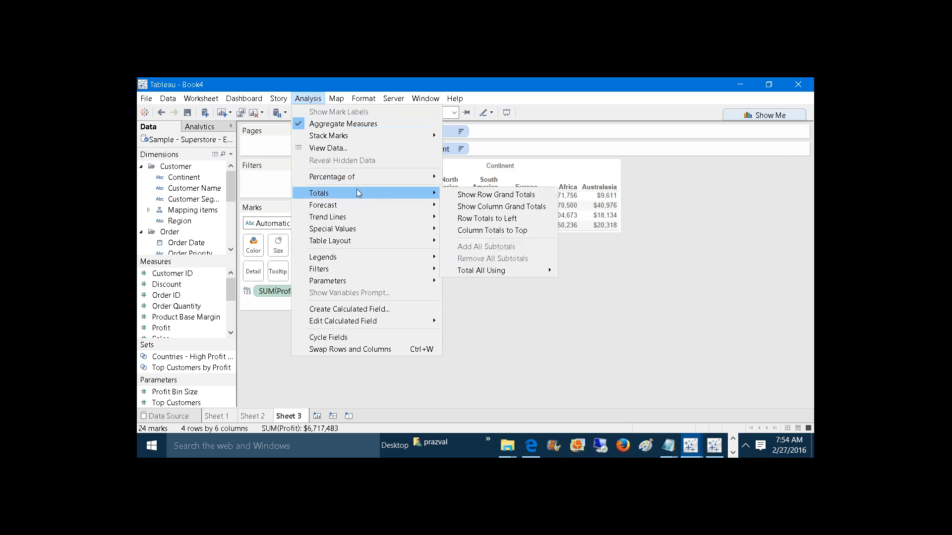
left_click(497, 207)
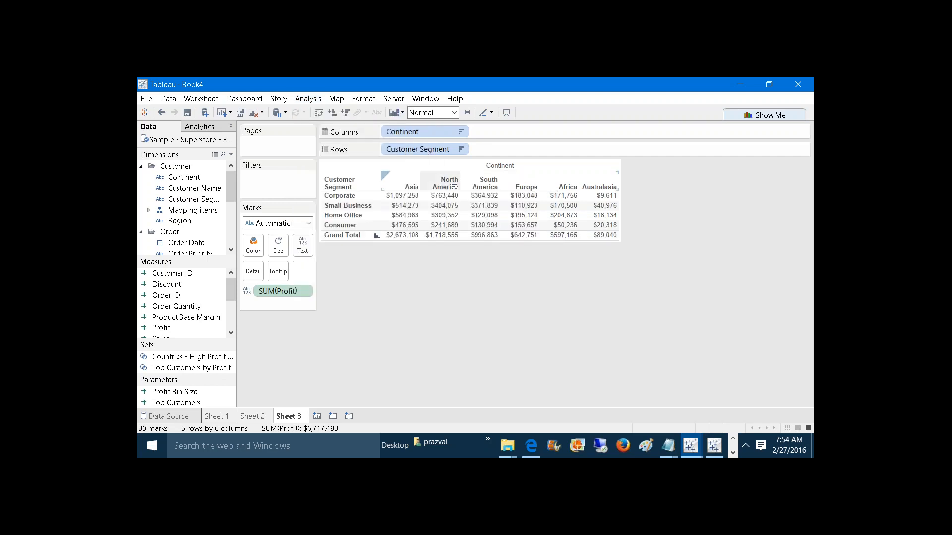
left_click(308, 99)
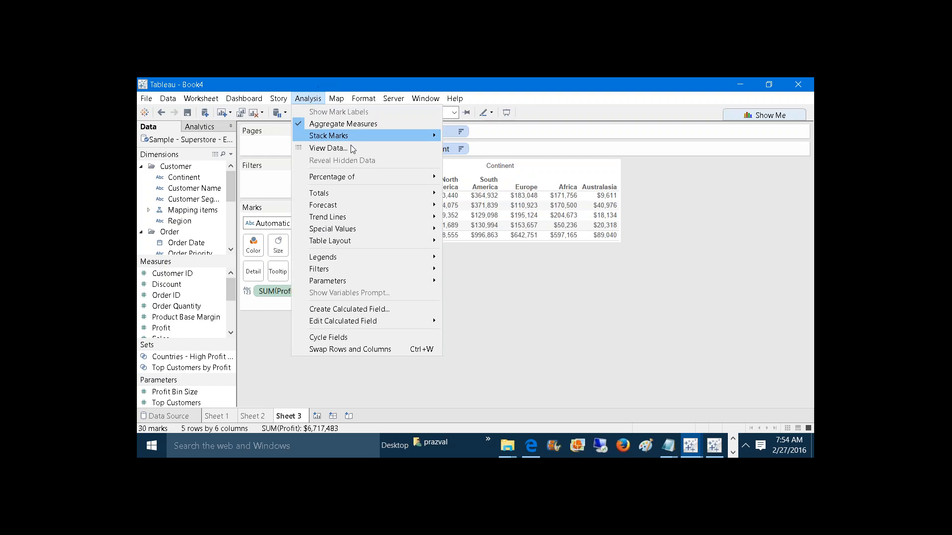
mouse_move(406, 193)
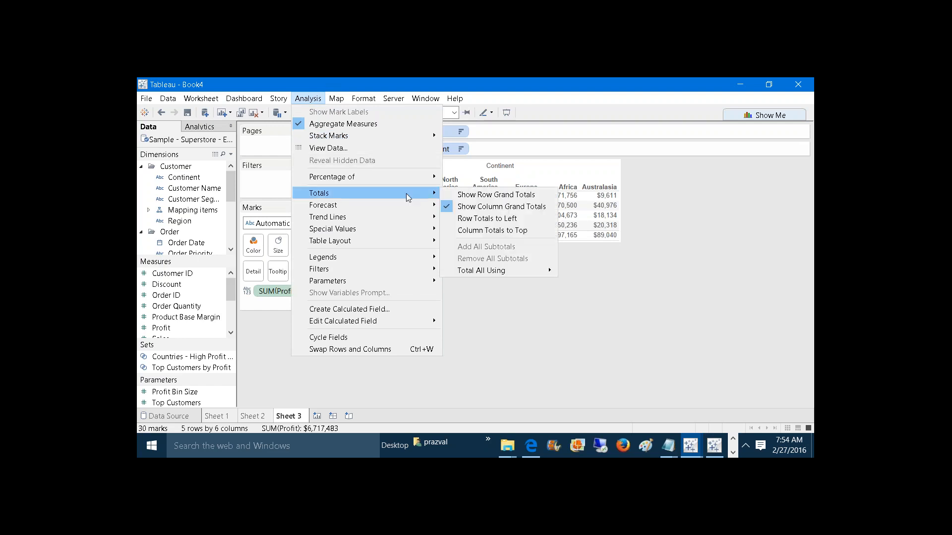
left_click(458, 200)
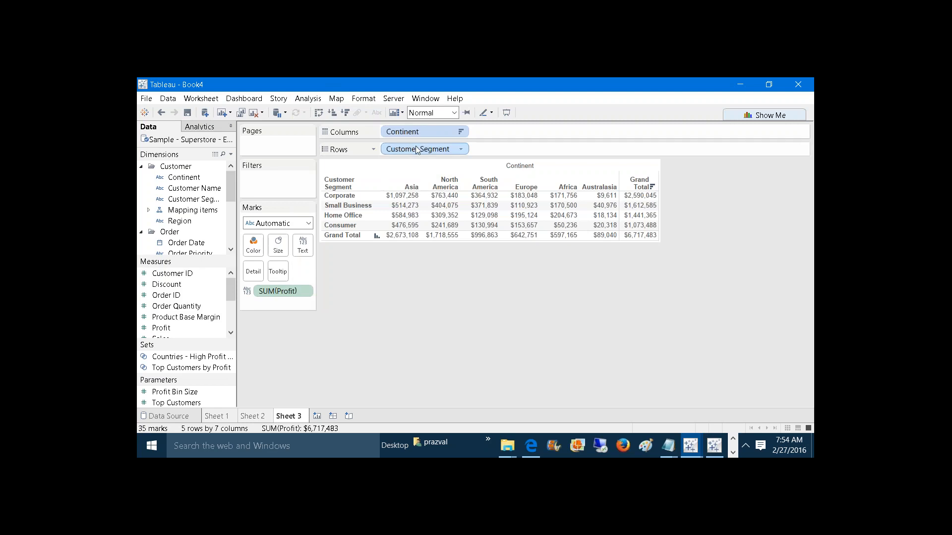
left_click(409, 133)
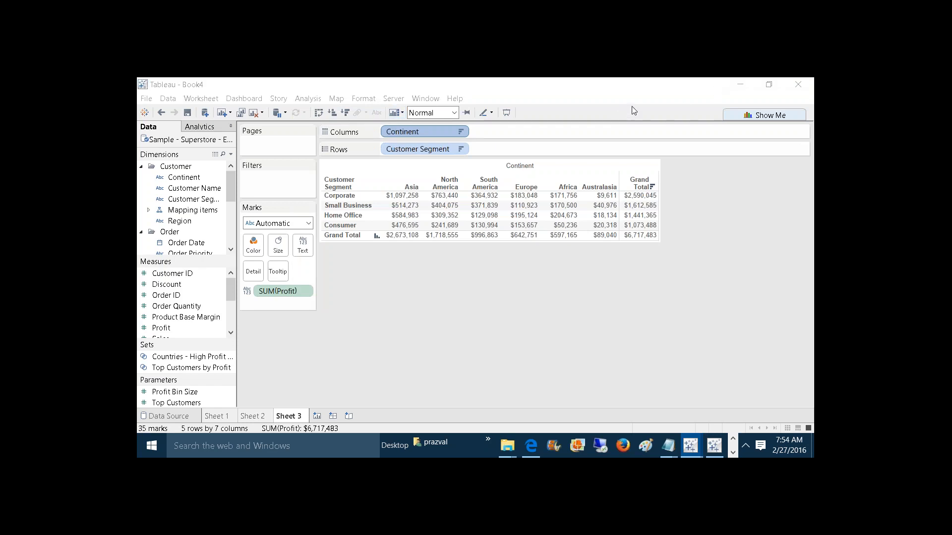
mouse_move(417, 126)
left_mouse_down()
mouse_move(386, 128)
mouse_move(427, 128)
mouse_move(383, 102)
mouse_move(349, 130)
mouse_move(362, 130)
left_mouse_up()
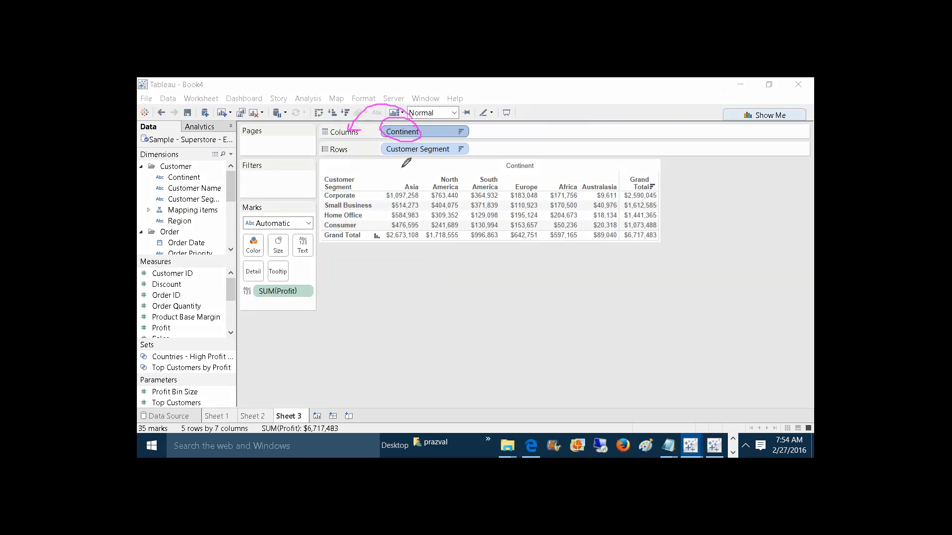
mouse_move(392, 165)
left_mouse_down()
mouse_move(383, 248)
mouse_move(565, 260)
mouse_move(622, 242)
mouse_move(626, 213)
mouse_move(607, 164)
mouse_move(401, 162)
mouse_move(393, 238)
mouse_move(619, 246)
mouse_move(615, 232)
left_mouse_up()
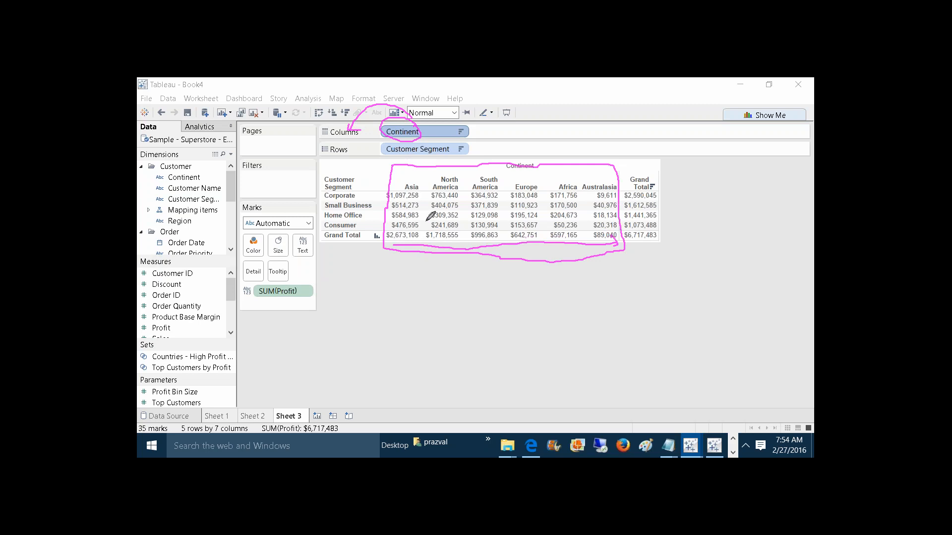
mouse_move(421, 230)
left_mouse_down()
mouse_move(404, 186)
mouse_move(389, 193)
mouse_move(396, 221)
mouse_move(462, 227)
mouse_move(465, 183)
mouse_move(438, 186)
mouse_move(430, 233)
mouse_move(463, 225)
mouse_move(463, 211)
left_mouse_up()
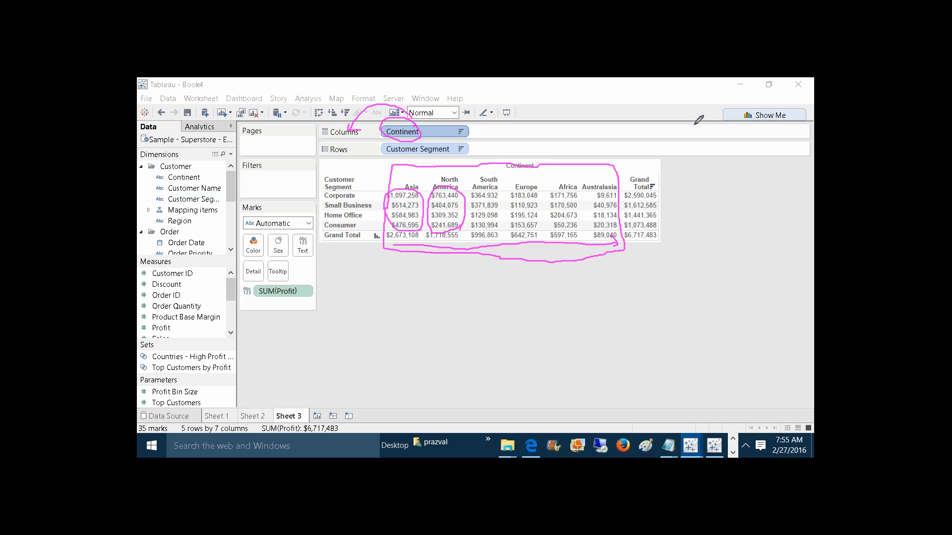
left_click(695, 109)
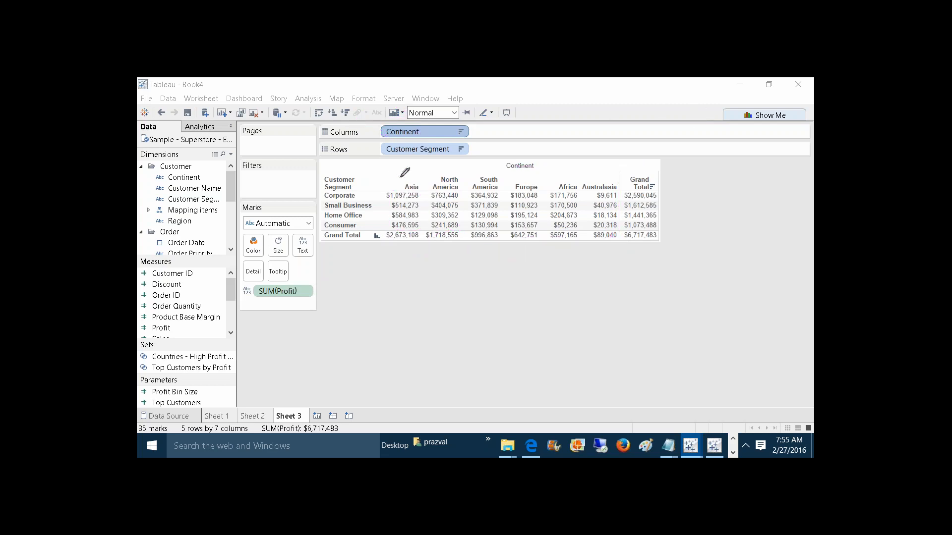
mouse_move(452, 149)
left_mouse_down()
mouse_move(425, 139)
mouse_move(402, 159)
mouse_move(444, 157)
mouse_move(452, 145)
mouse_move(426, 168)
mouse_move(344, 155)
mouse_move(357, 158)
left_mouse_up()
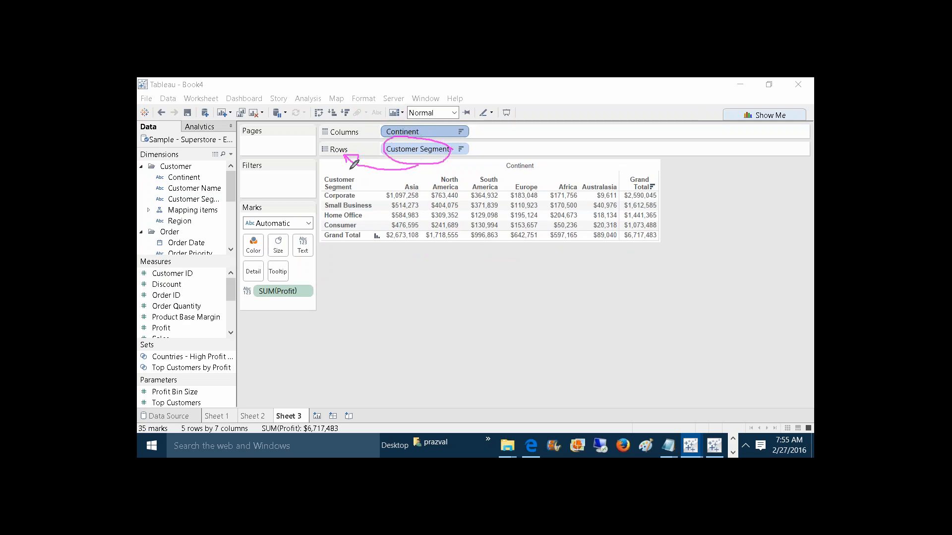
mouse_move(325, 195)
left_mouse_down()
mouse_move(660, 200)
mouse_move(623, 191)
left_mouse_up()
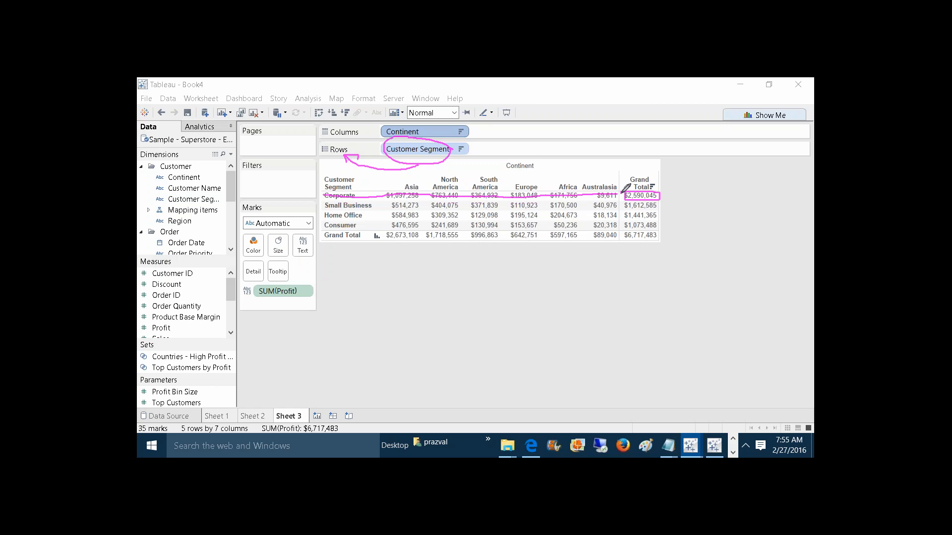
key("Escape")
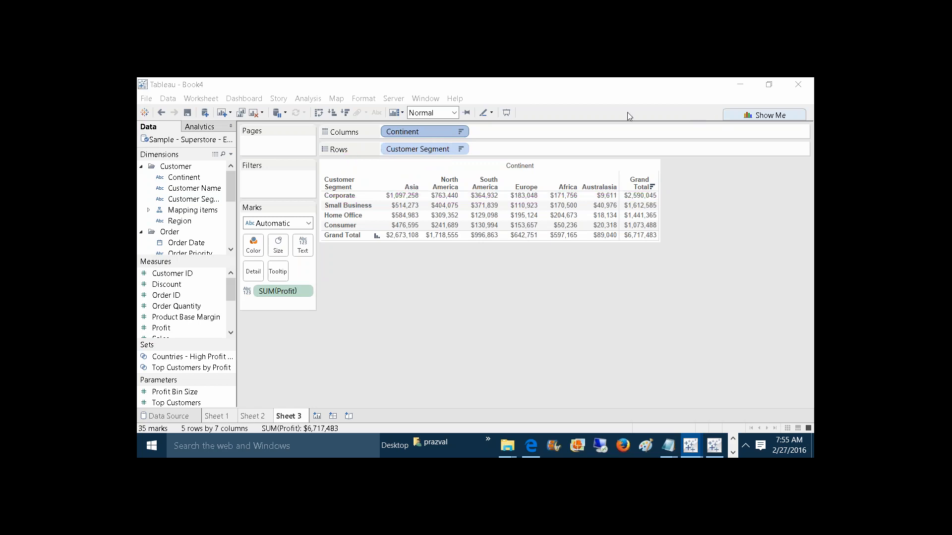
Sort the Continent field in Columns in ascending order by the Profit field with Sum aggregation
right_click(421, 137)
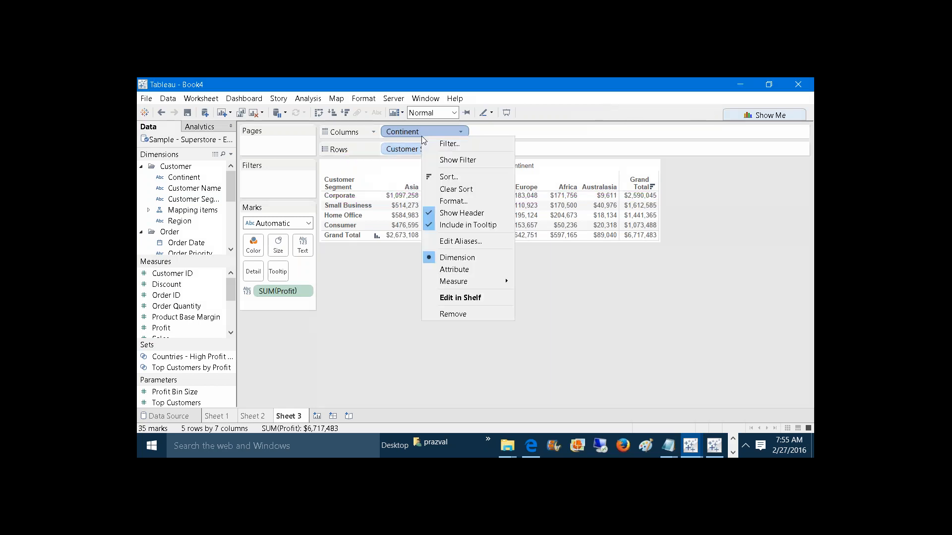
left_click(440, 174)
left_click(415, 214)
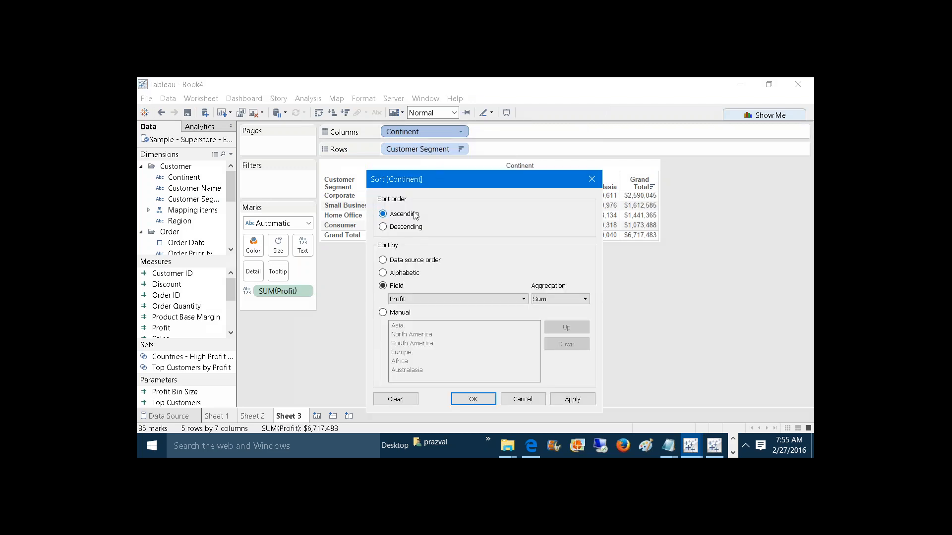
left_click(556, 397)
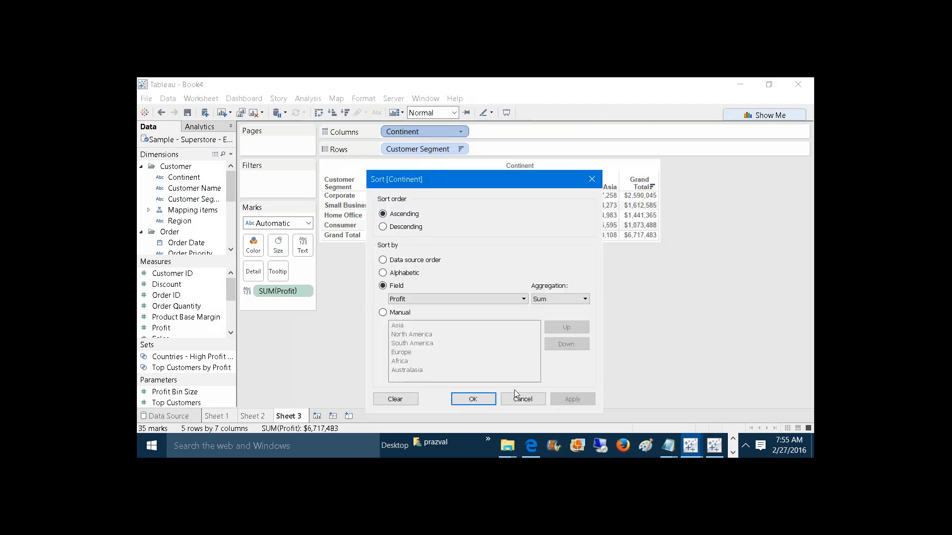
left_click(472, 399)
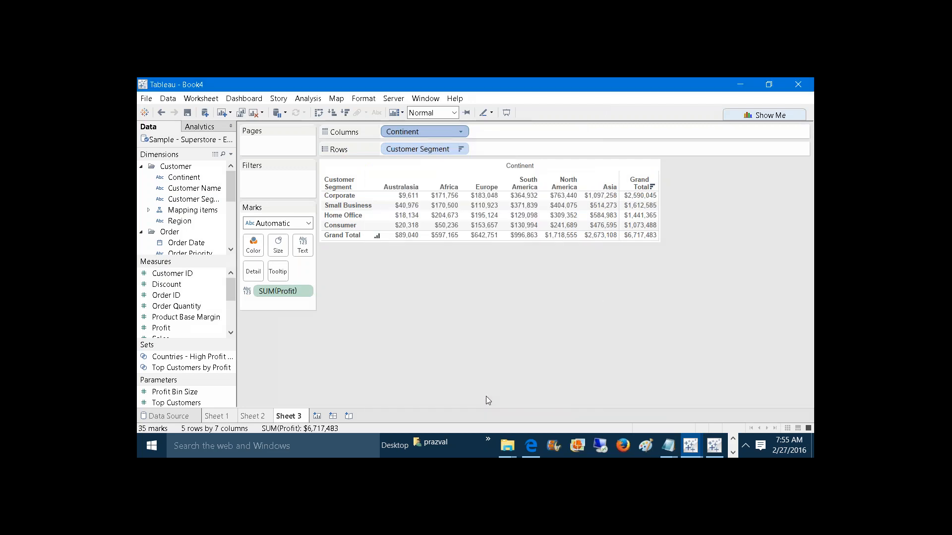
Sort the Customer Segment field in Rows in ascending order by the Profit field with Sum aggregation
right_click(400, 149)
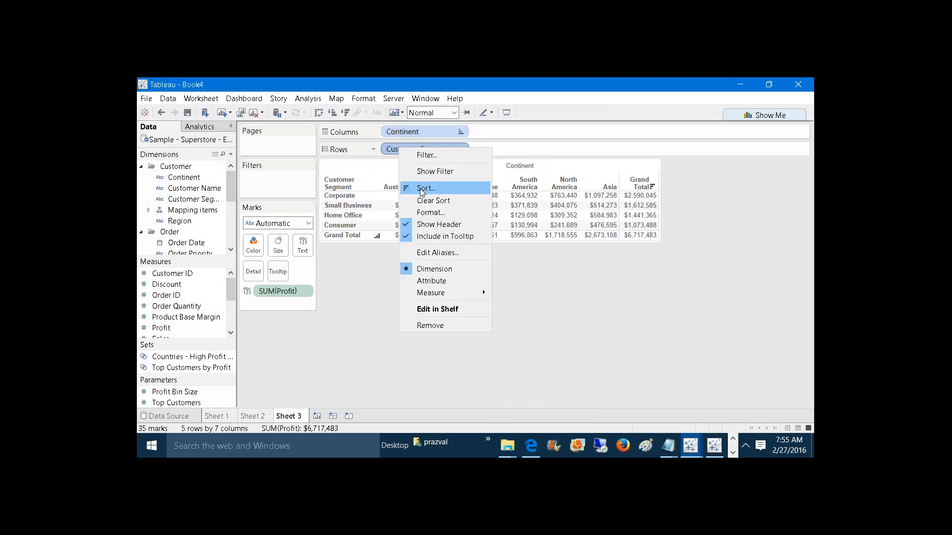
left_click(419, 190)
left_click(405, 214)
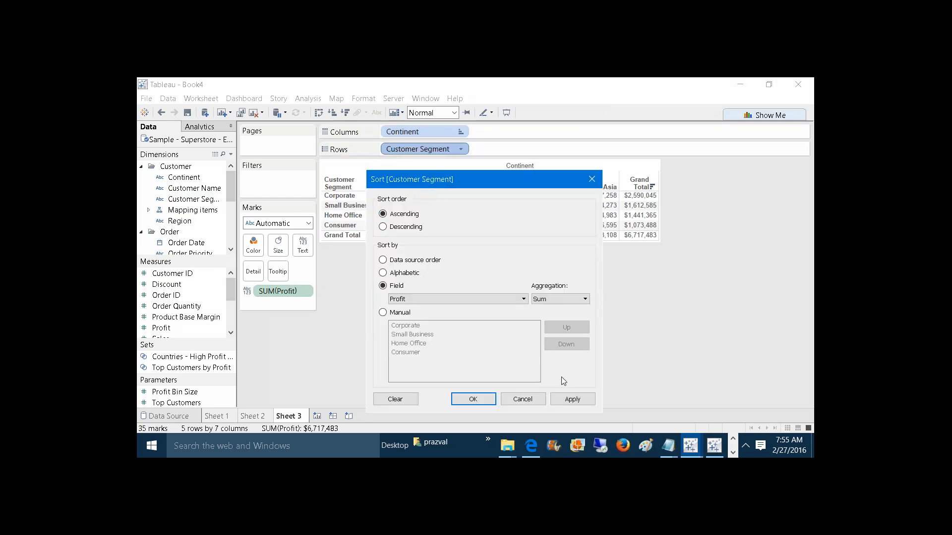
left_click(568, 406)
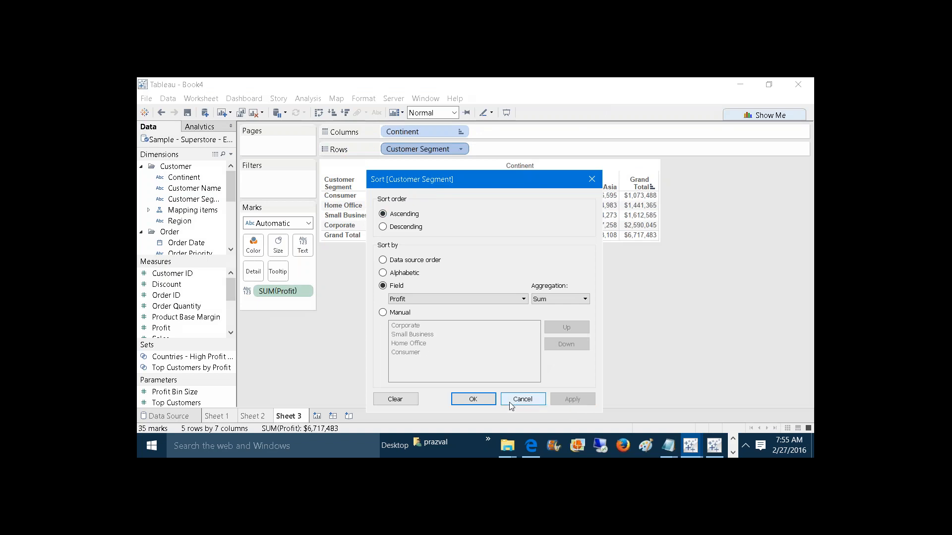
left_click(473, 400)
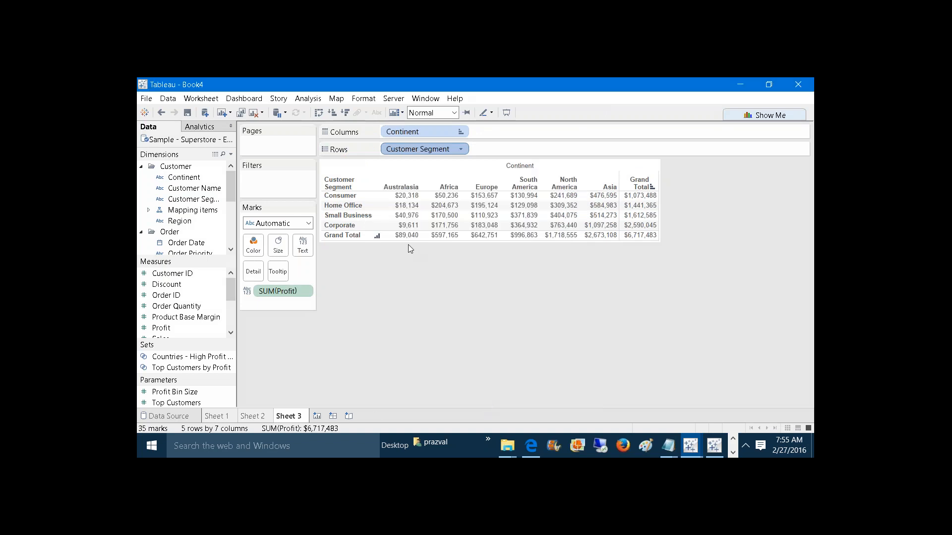
Examine the order of the column and row grand totals and compare it with sorting rule 3 in the Notepad note
mouse_move(518, 240)
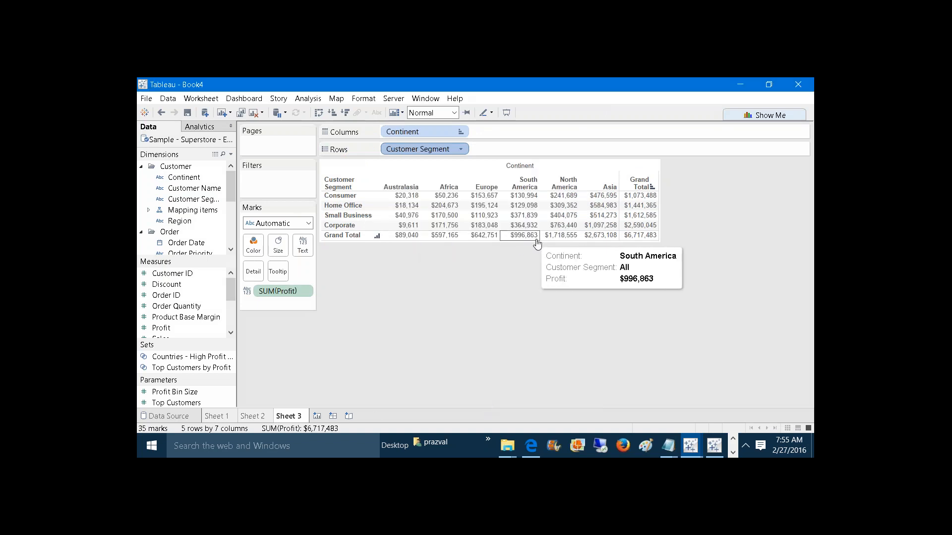
mouse_move(600, 240)
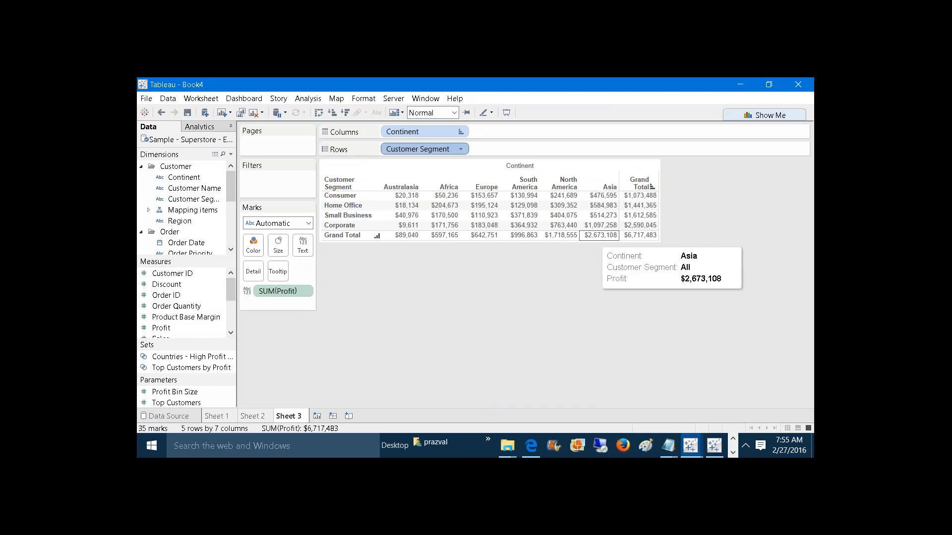
mouse_move(481, 240)
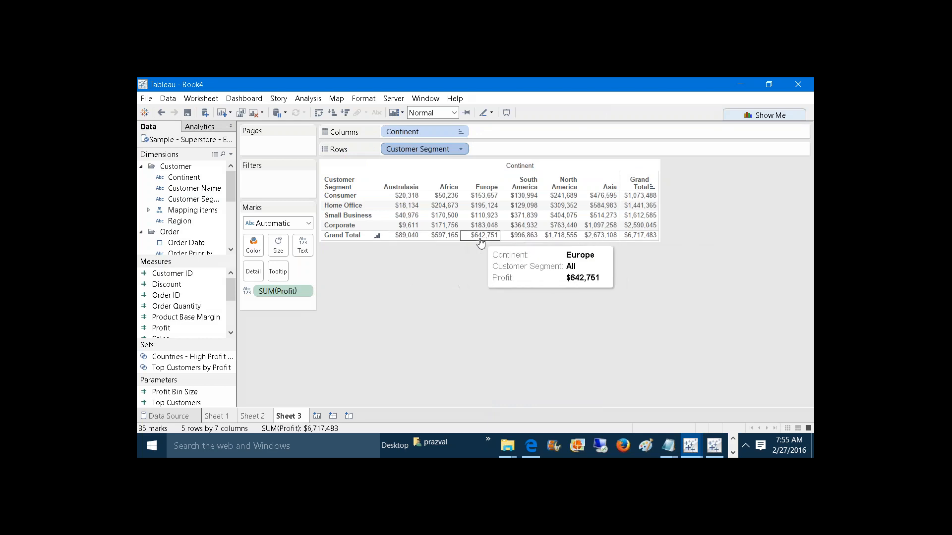
mouse_move(632, 215)
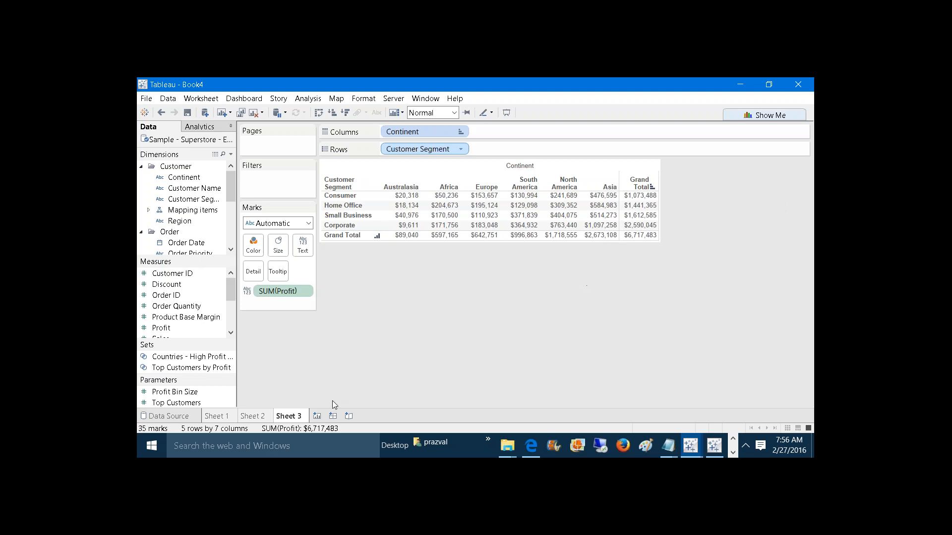
mouse_move(670, 445)
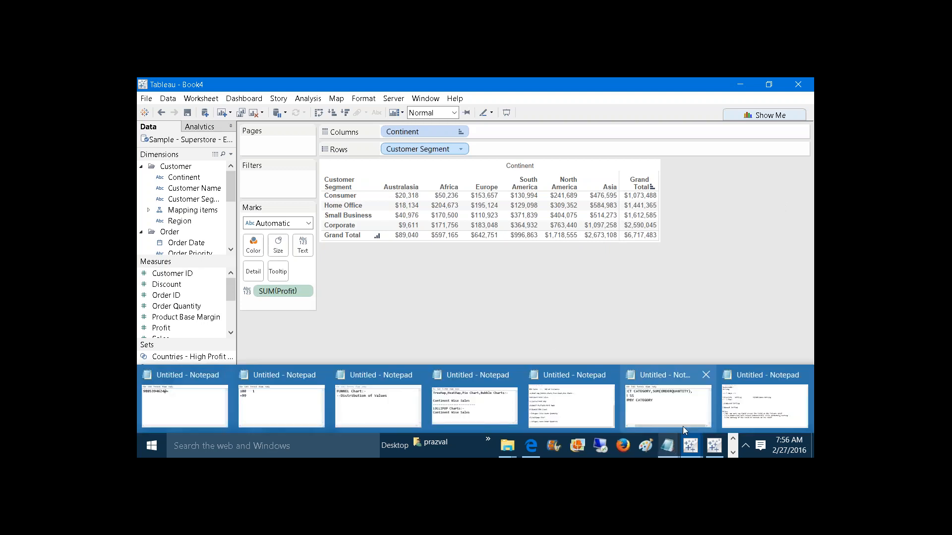
left_click(765, 404)
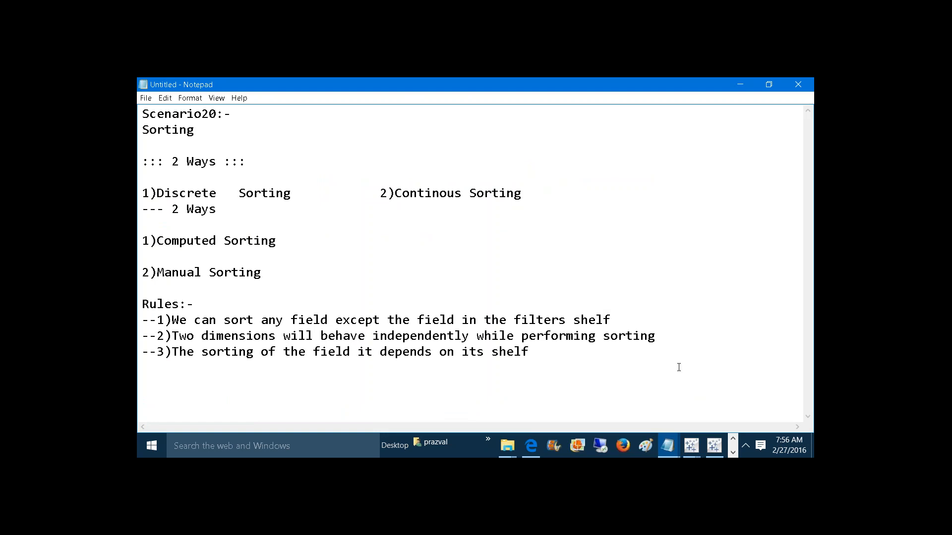
mouse_move(677, 432)
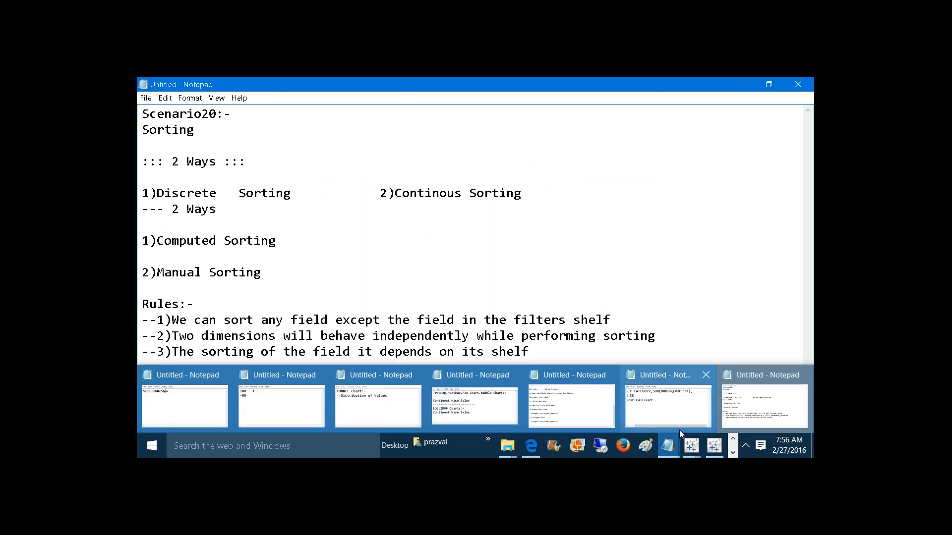
left_click(515, 404)
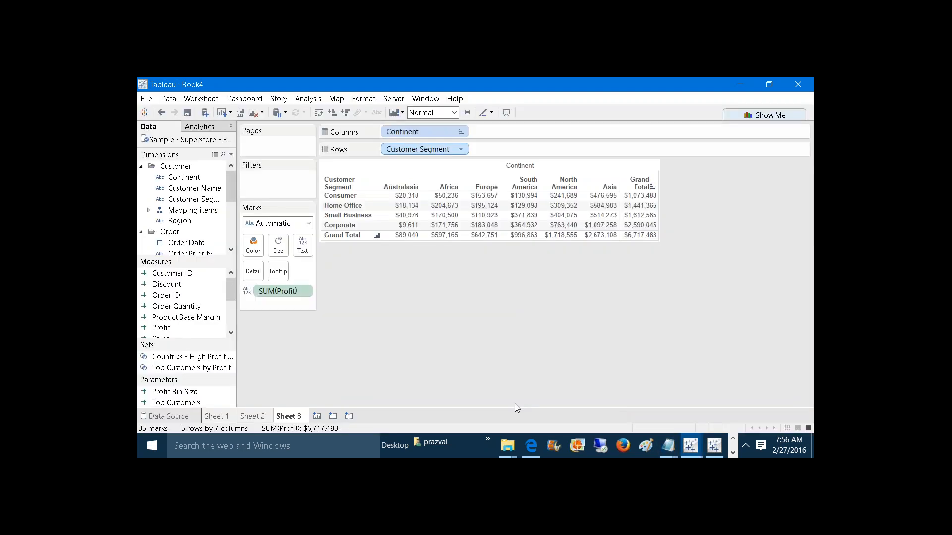
Create a new worksheet with Continent and Customer Segment in Rows and the sum of Profit in Columns
left_click(253, 414)
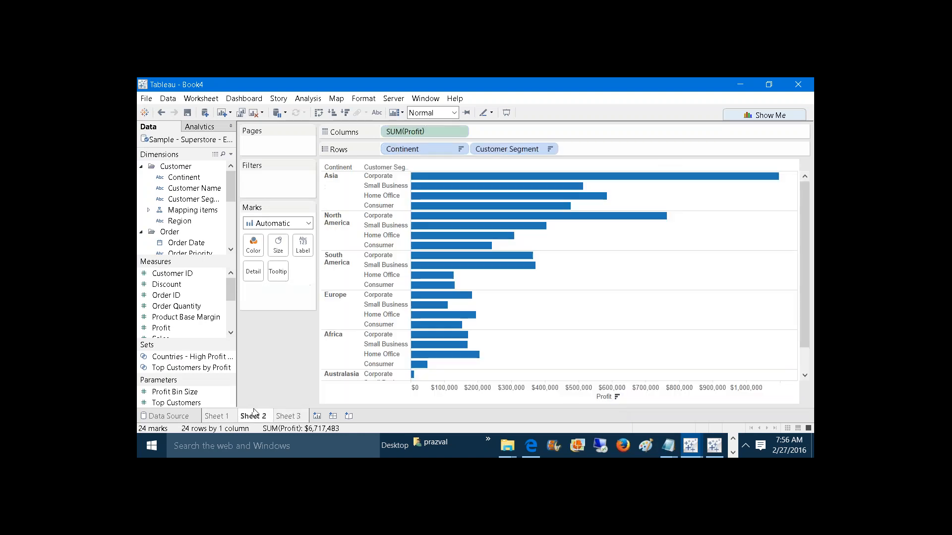
left_click(316, 417)
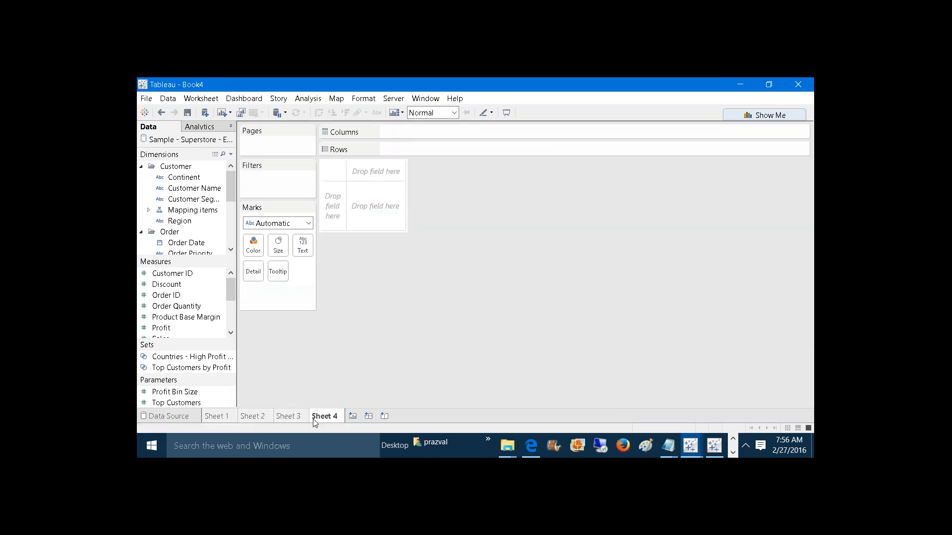
left_click_drag(189, 177, 389, 151)
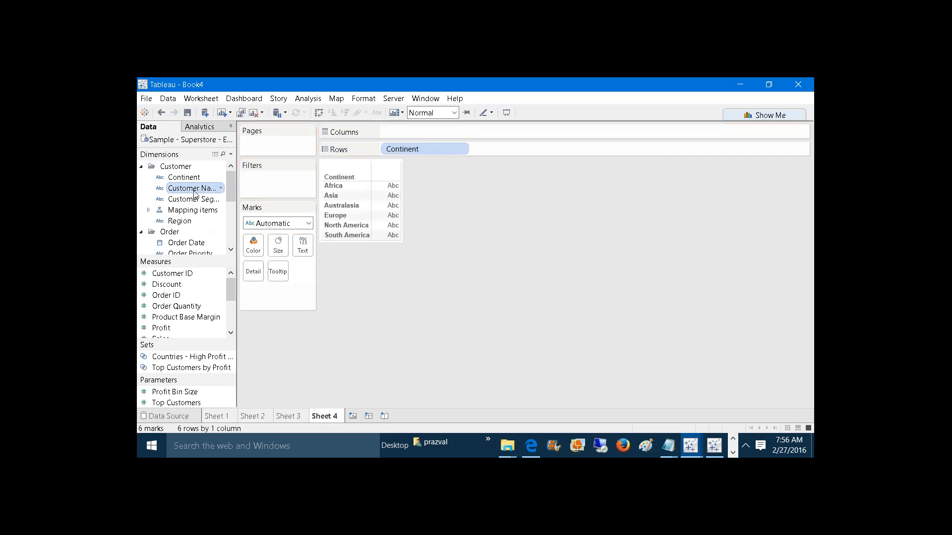
left_click_drag(198, 199, 500, 152)
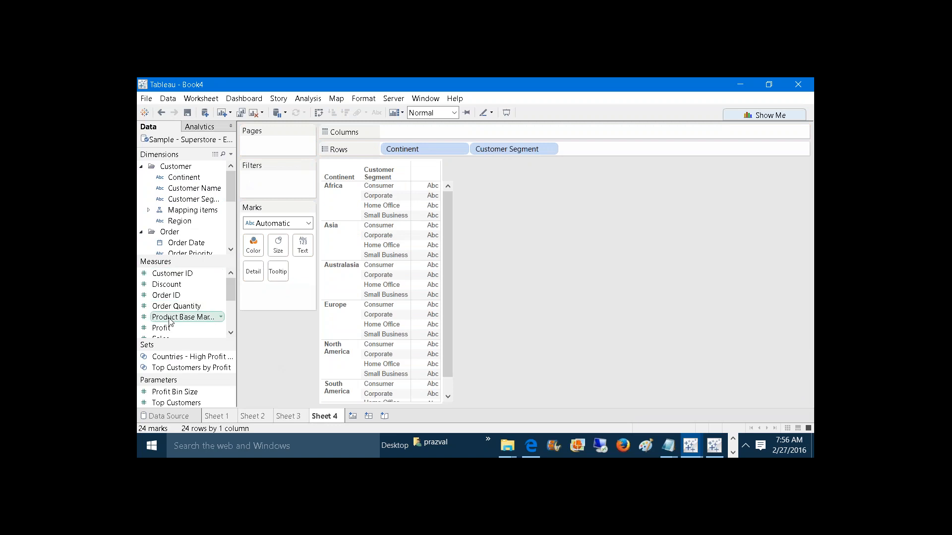
left_click_drag(161, 328, 424, 131)
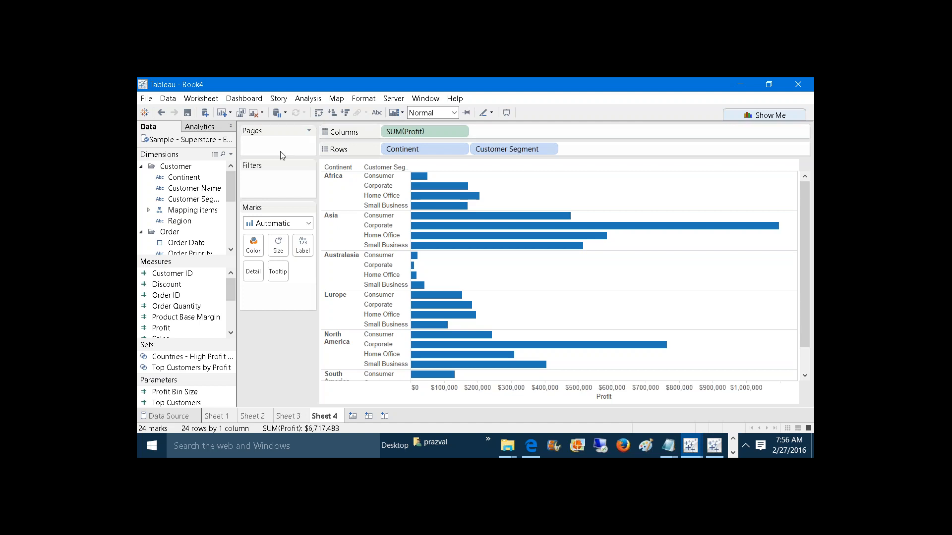
Start a new calculated field and name it C+CS
left_click(231, 154)
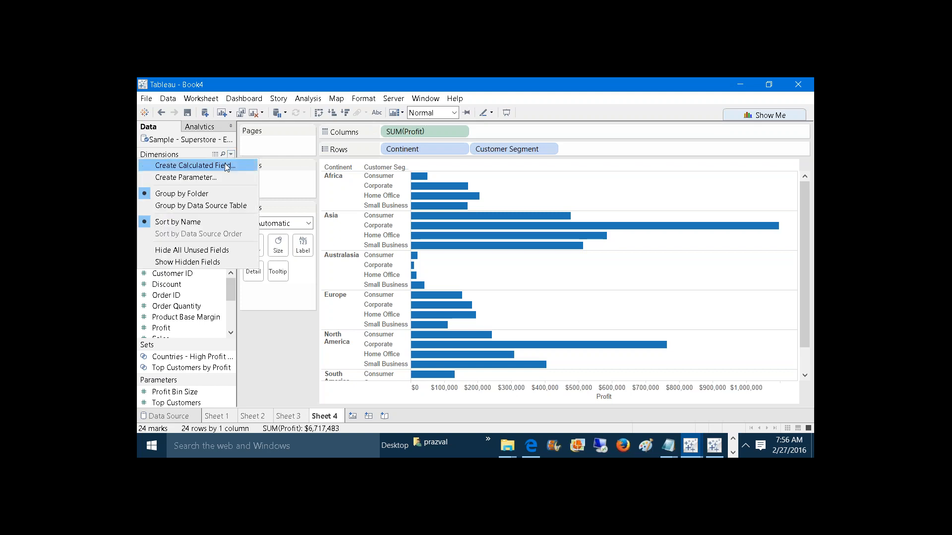
left_click(226, 166)
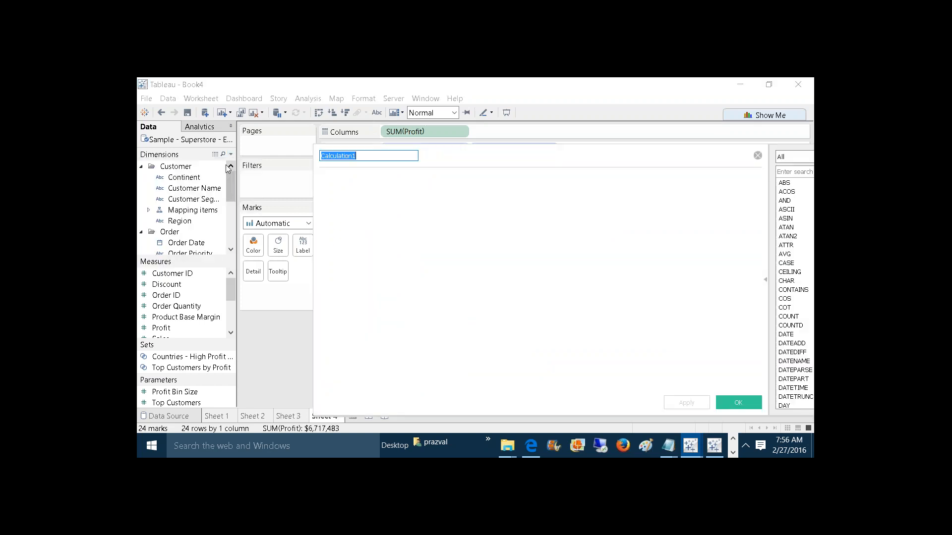
type("C+")
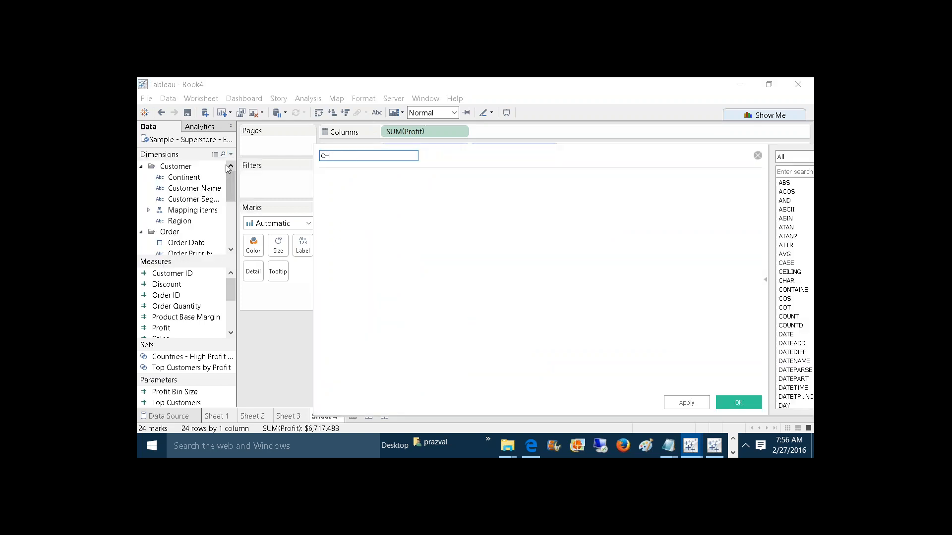
type("CS")
key("Tab")
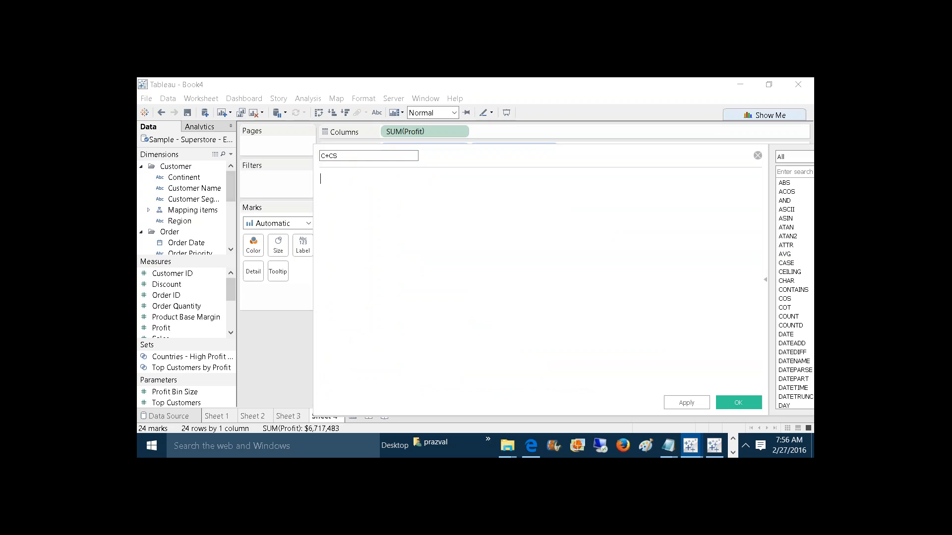
Define the calculated field as [Continent]+','+[Customer Segment], save it, and place it in Rows between Continent and Customer Segment
type("CO")
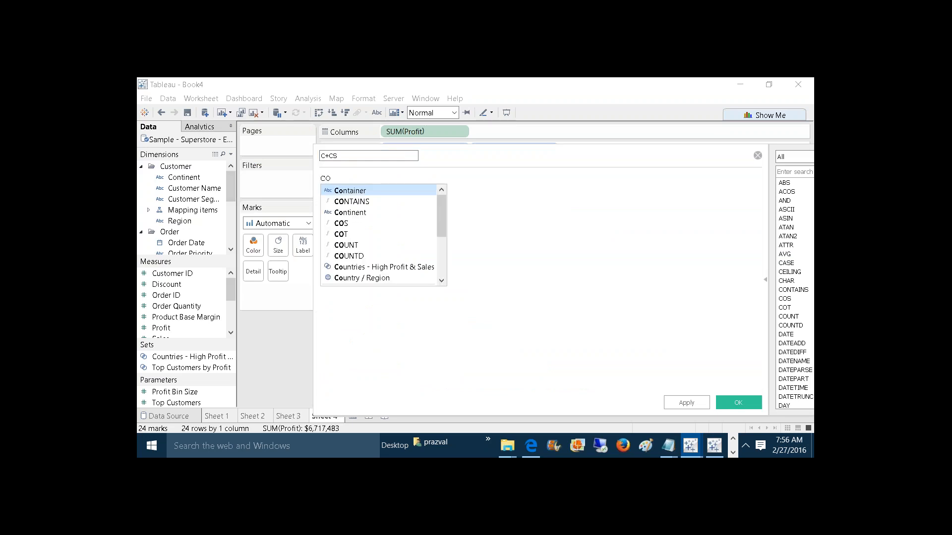
double_click(376, 212)
type("+")
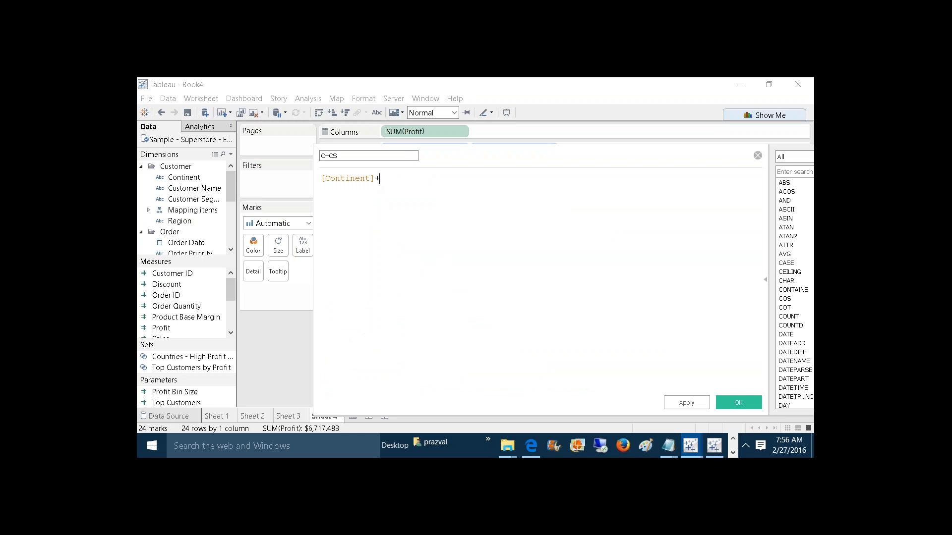
type("','+CU")
key("Down")
key("Down")
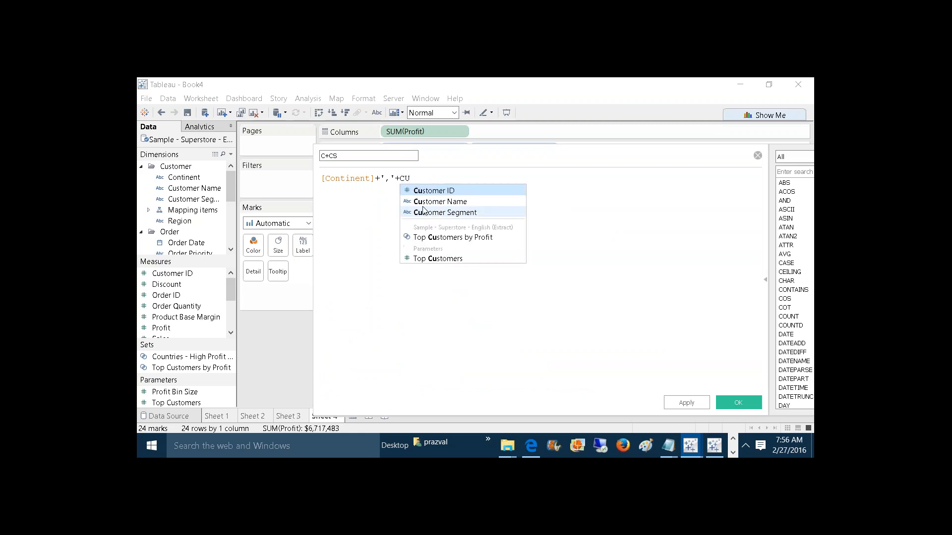
key("Return")
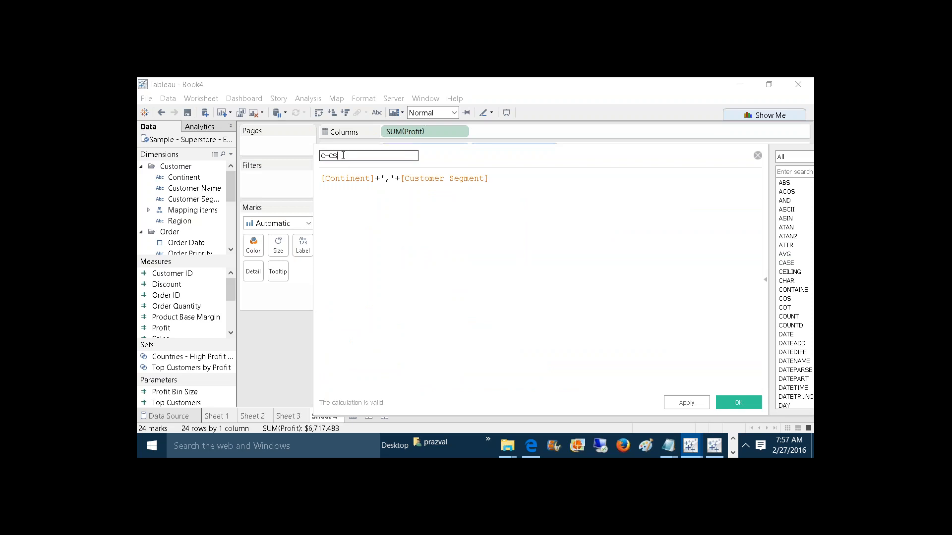
key("Tab")
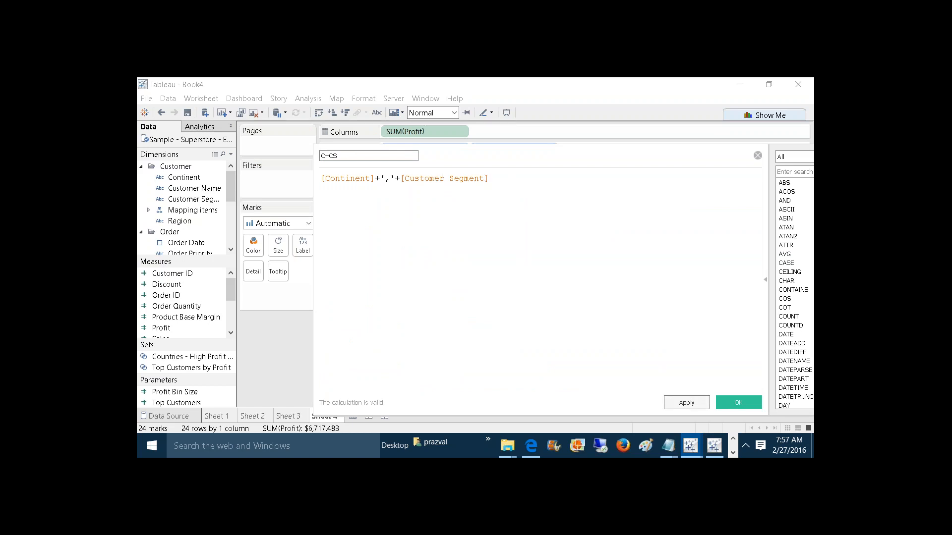
left_click(687, 402)
left_click(738, 403)
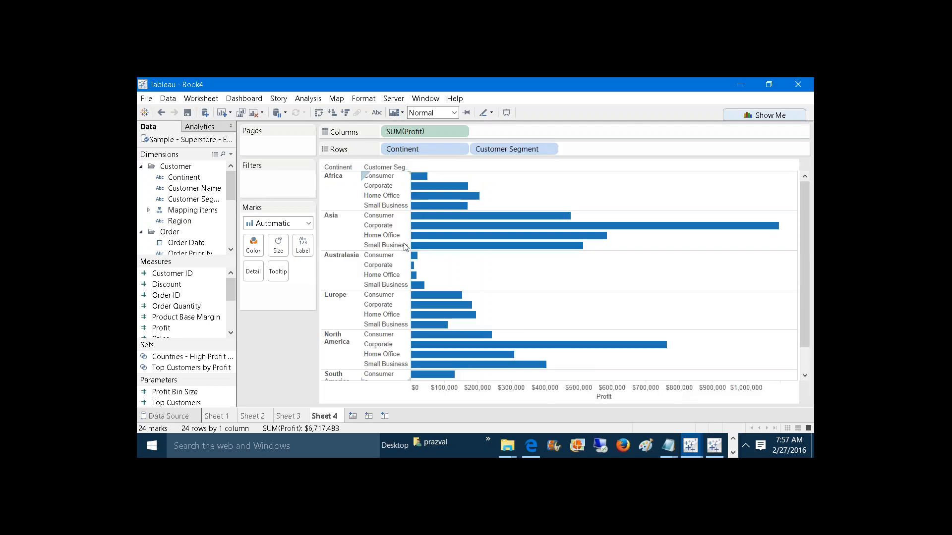
mouse_move(234, 184)
left_mouse_down()
mouse_move(234, 225)
mouse_move(181, 222)
mouse_move(361, 174)
mouse_move(385, 186)
mouse_move(461, 169)
mouse_move(475, 151)
left_mouse_up()
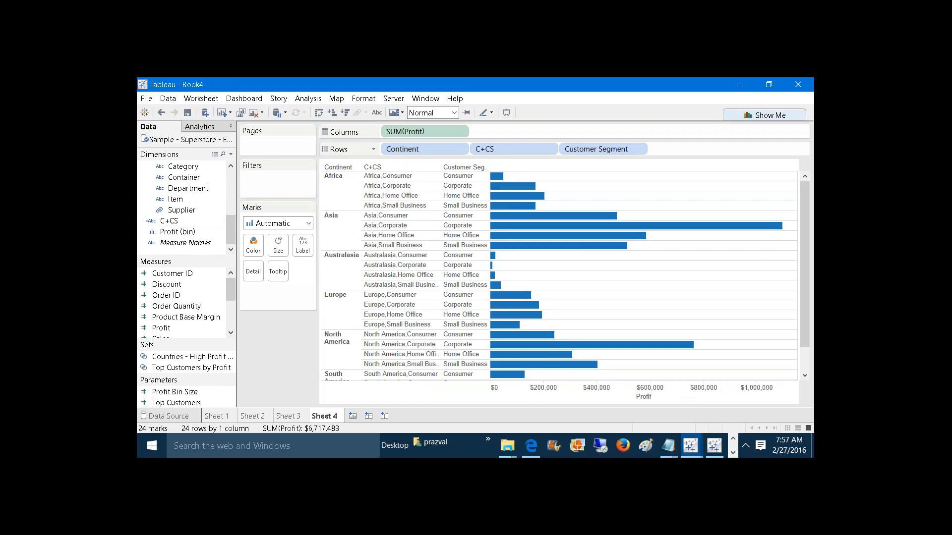
Sort the C+CS field in Rows in descending order by the Profit field with Sum aggregation and hide its header
right_click(484, 150)
left_click(499, 188)
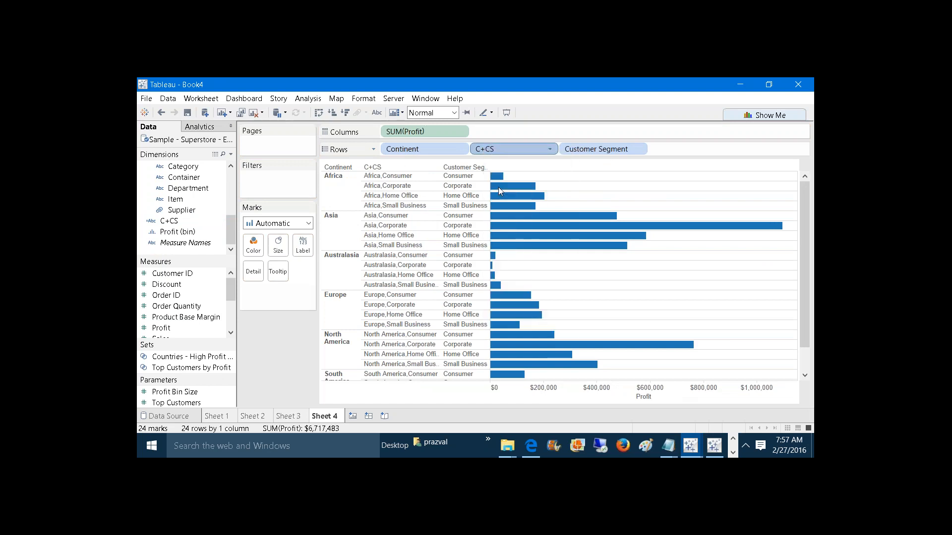
left_click(406, 227)
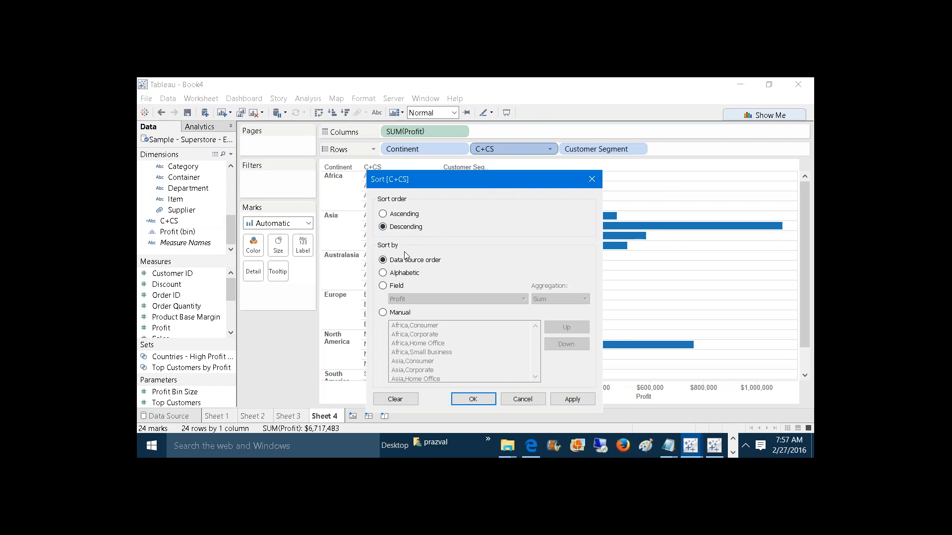
left_click(398, 285)
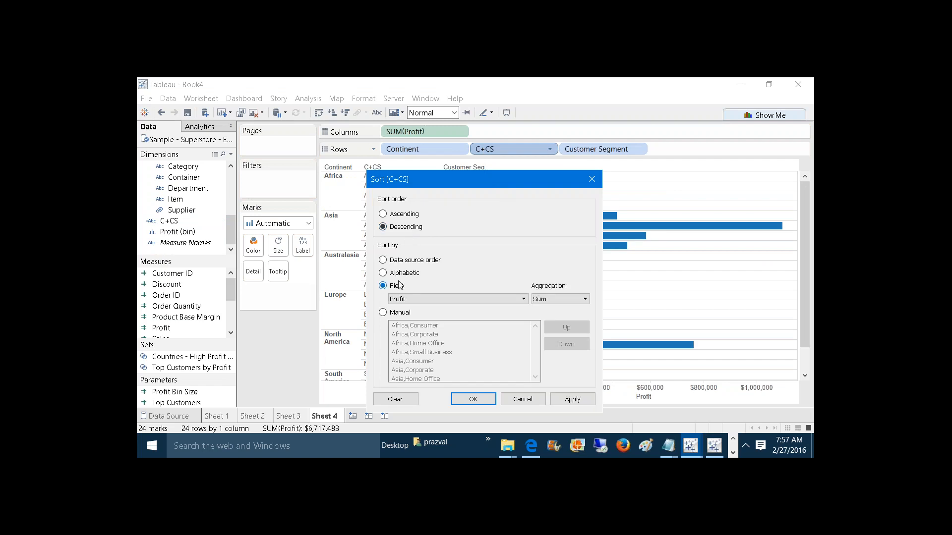
left_click(563, 400)
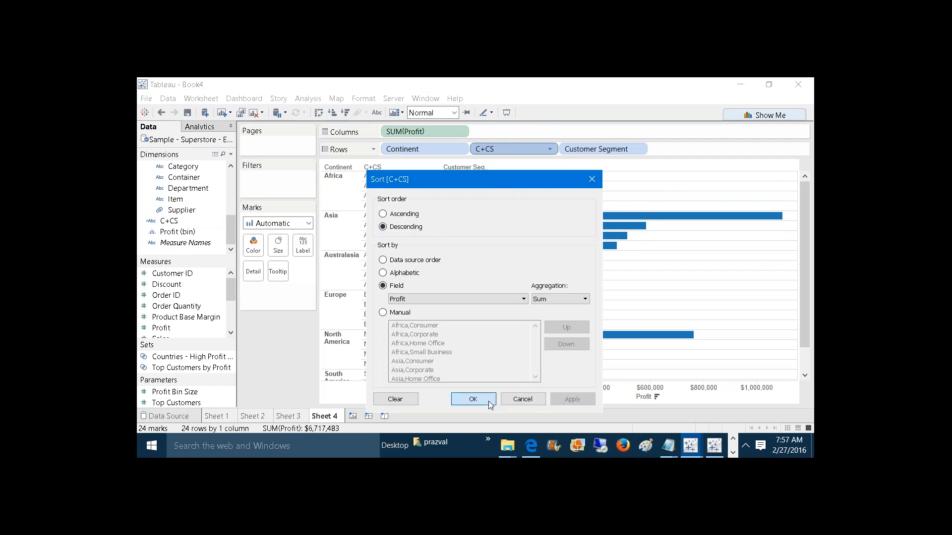
left_click(473, 399)
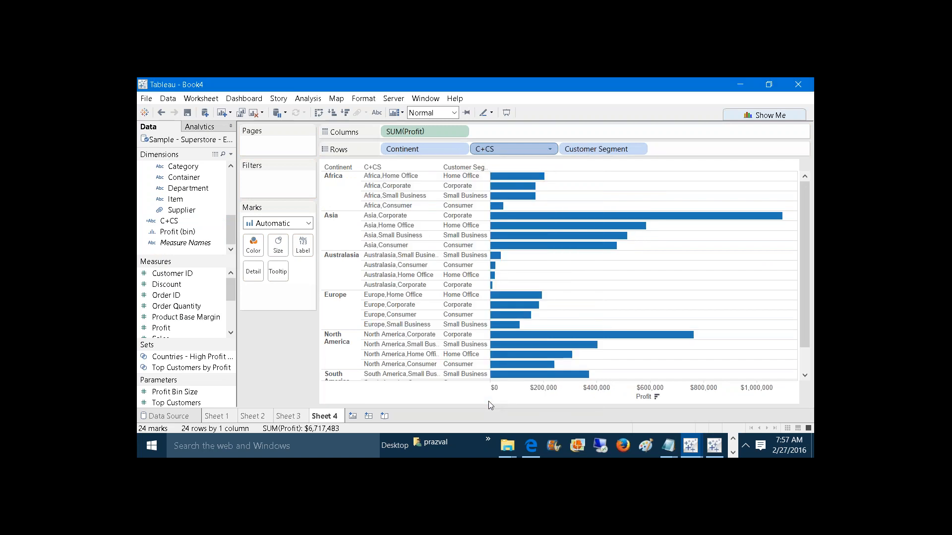
right_click(512, 149)
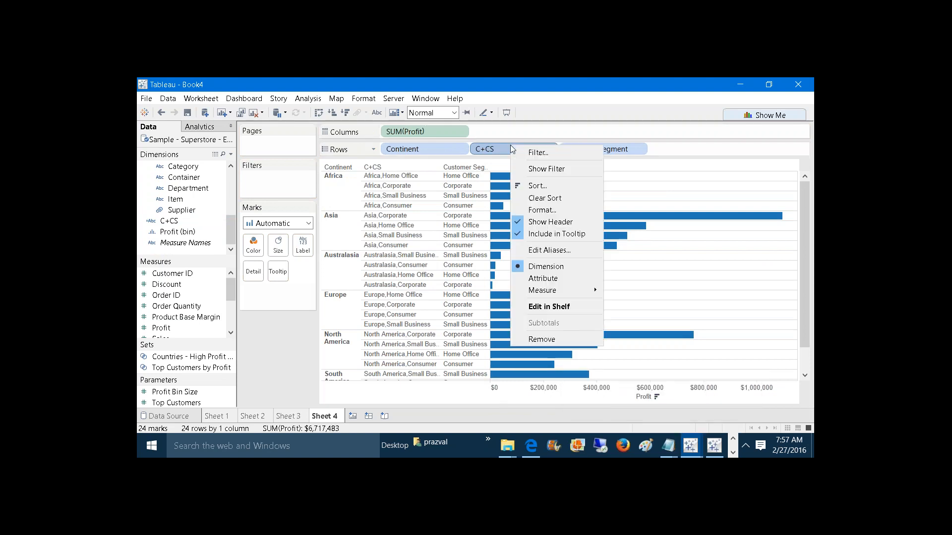
left_click(533, 223)
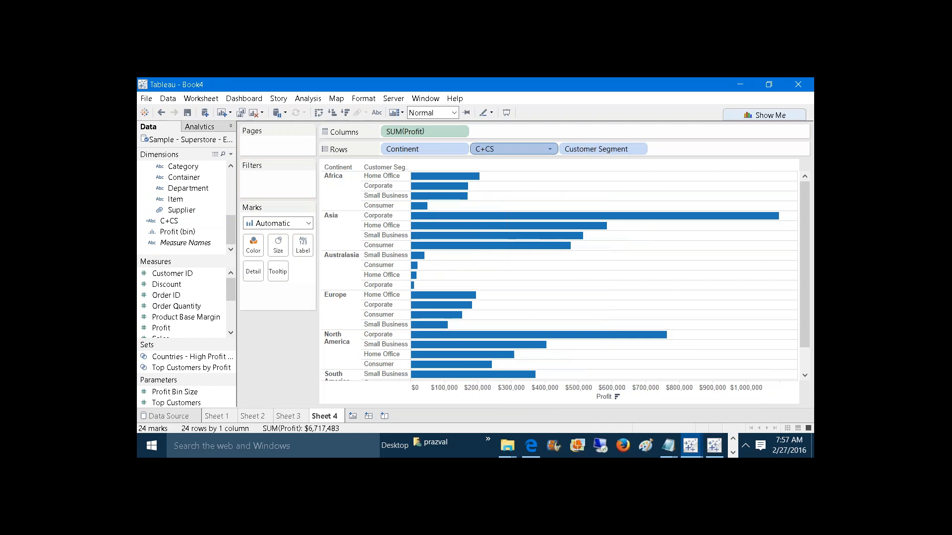
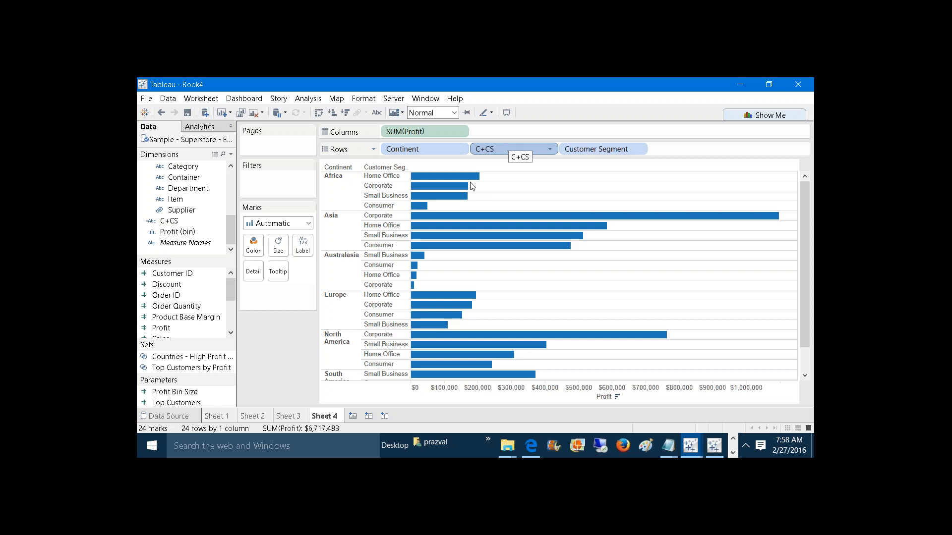
Create a new worksheet with Order Date in Rows, expanded from year to quarter and month
left_click(354, 416)
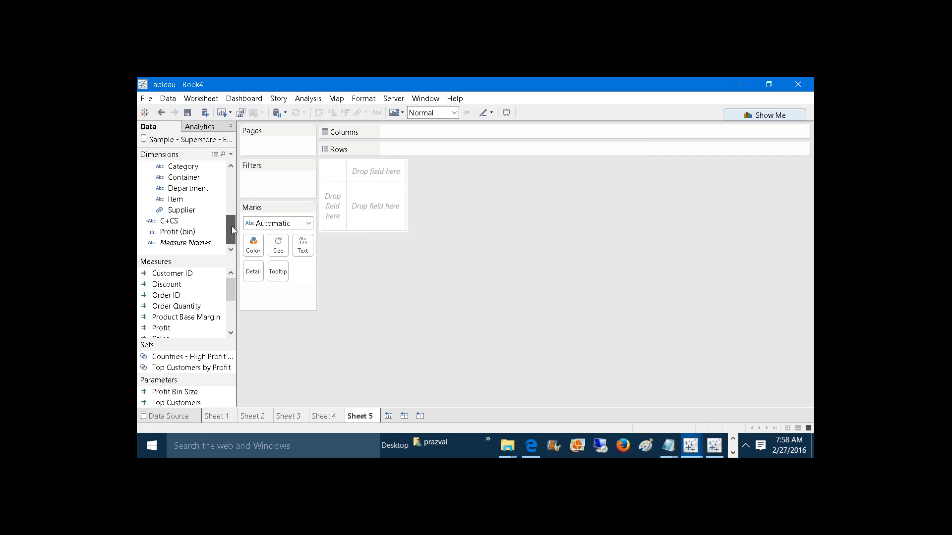
left_click_drag(230, 227, 231, 161)
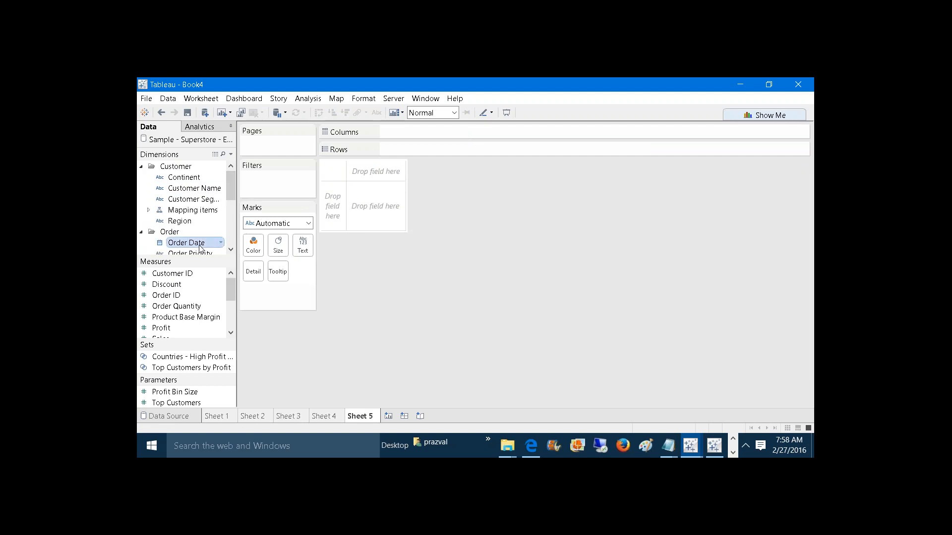
left_click_drag(186, 243, 384, 148)
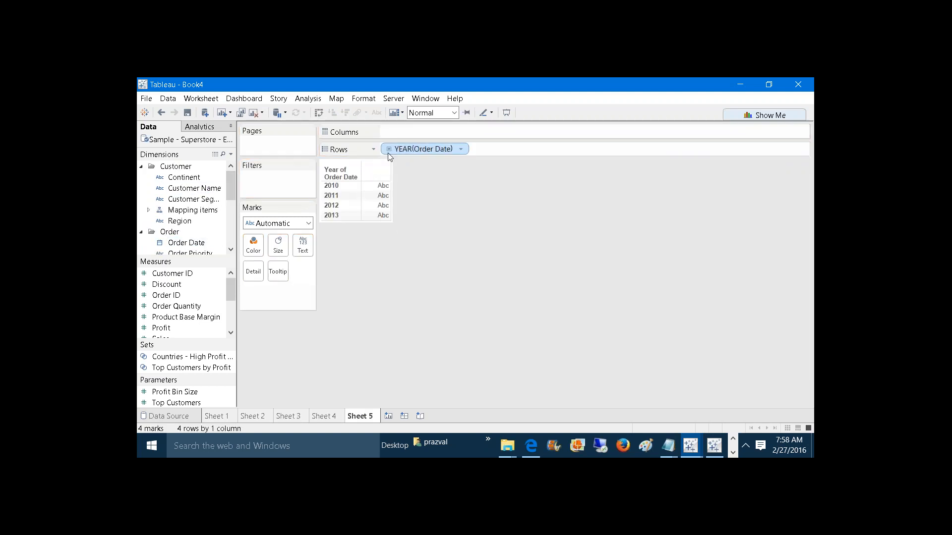
left_click(388, 150)
left_click(389, 149)
left_click(389, 150)
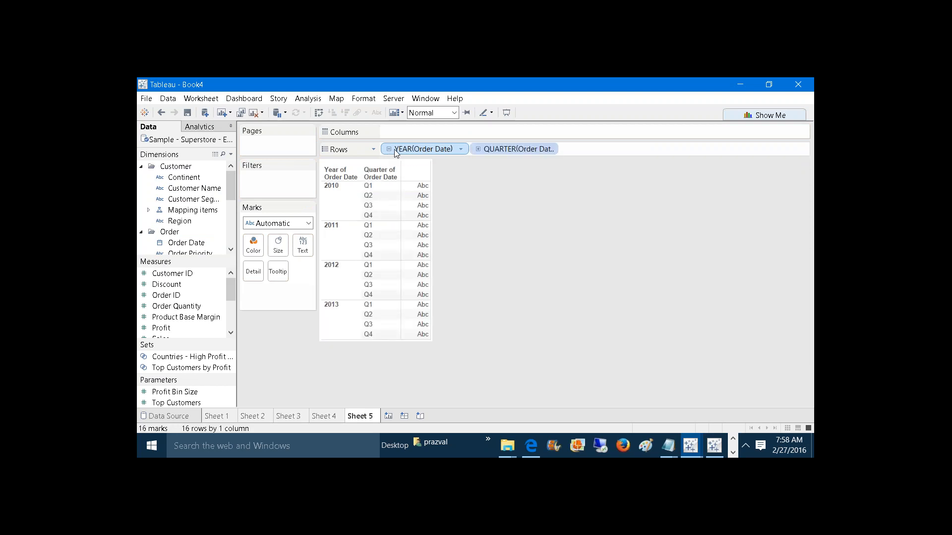
left_click(479, 149)
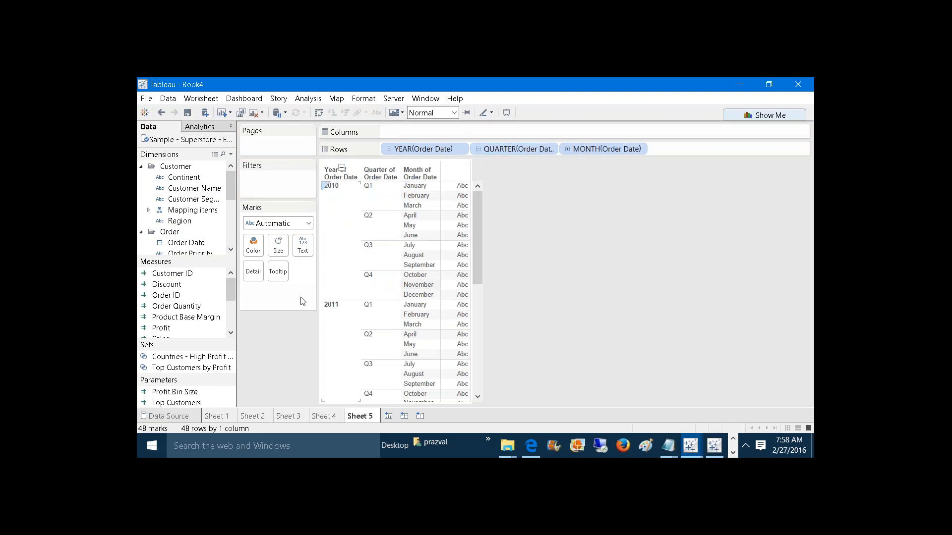
Plot the sum of Profit in Columns for the Order Date hierarchy and set the mark type to Bar
left_click_drag(227, 284, 226, 287)
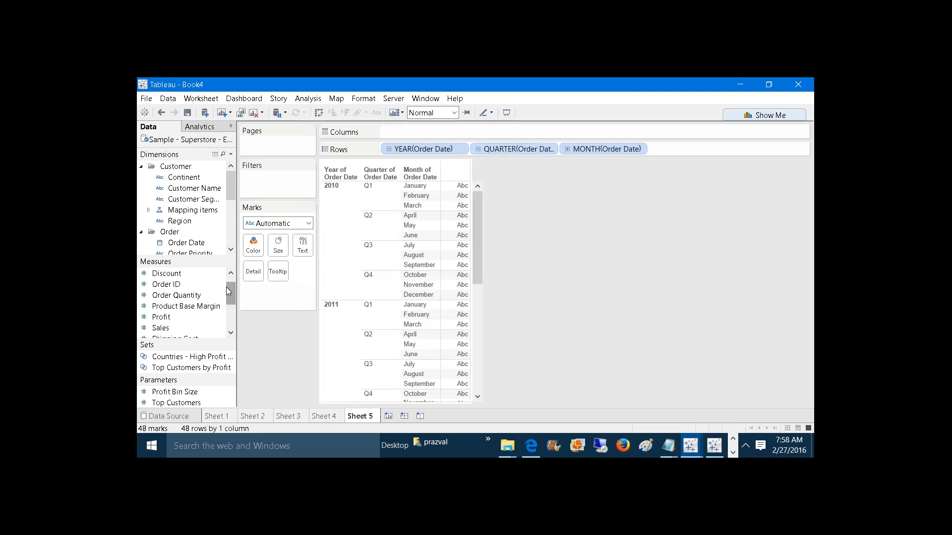
left_click(177, 317)
left_click_drag(178, 317, 302, 246)
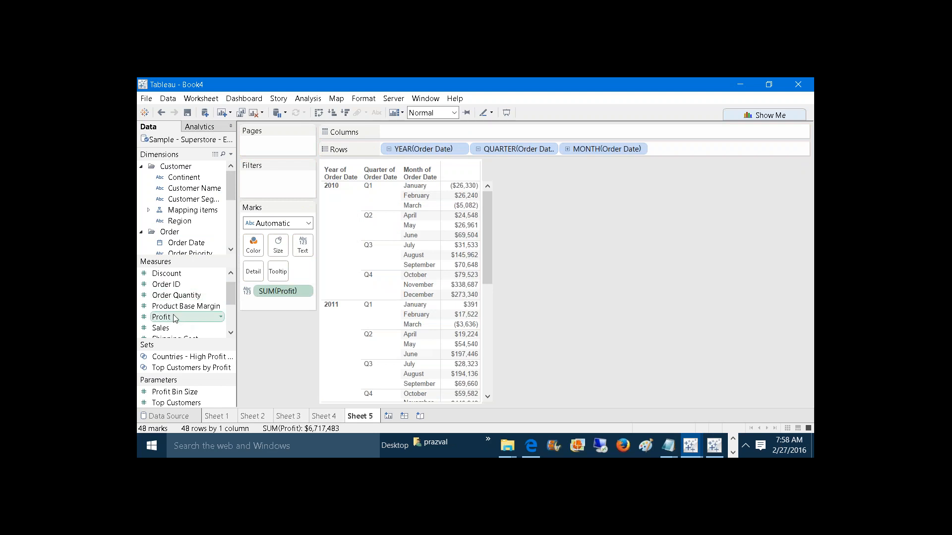
left_click_drag(176, 317, 437, 249)
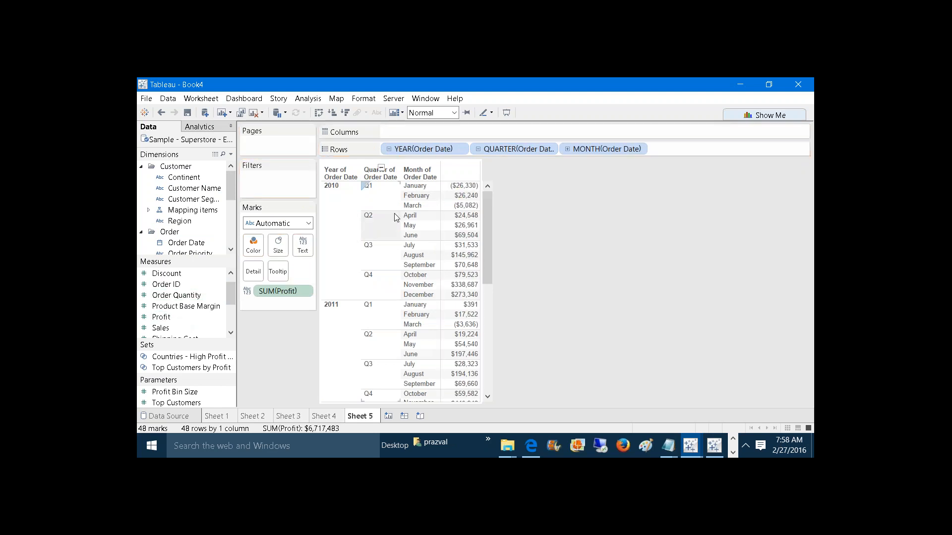
left_click_drag(278, 291, 502, 132)
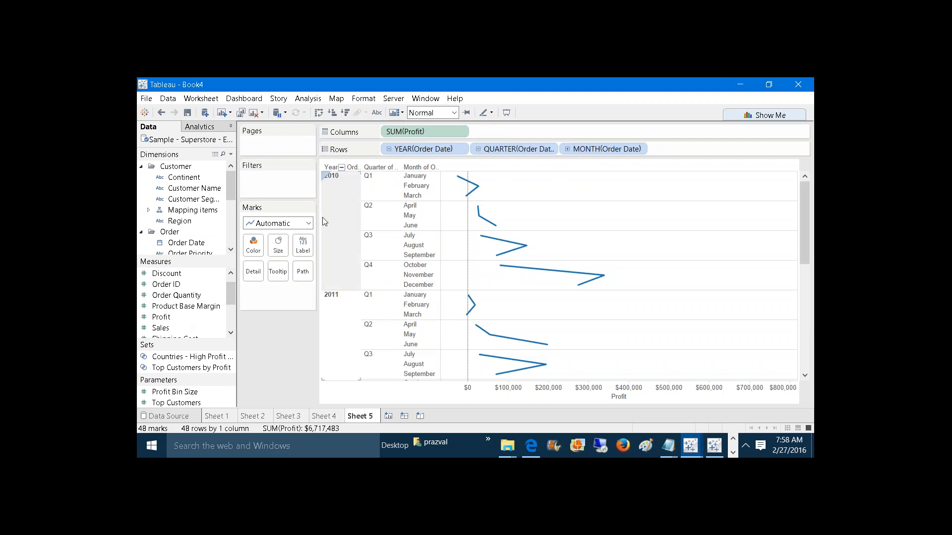
left_click(311, 224)
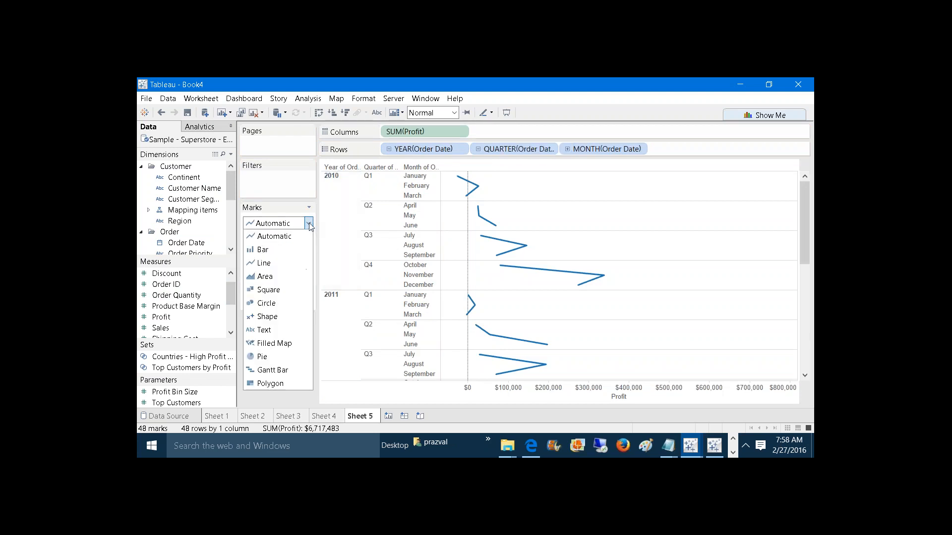
left_click(290, 251)
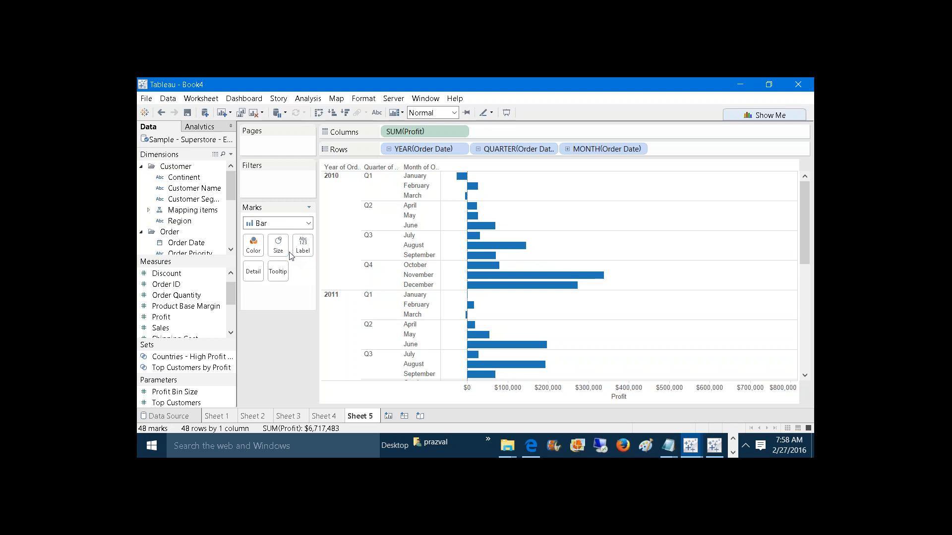
Start a calculated field named Y+Q+M with the formula DATENAME('year',[Order Date])
left_click(230, 154)
left_click(224, 165)
type("Y+Q+M")
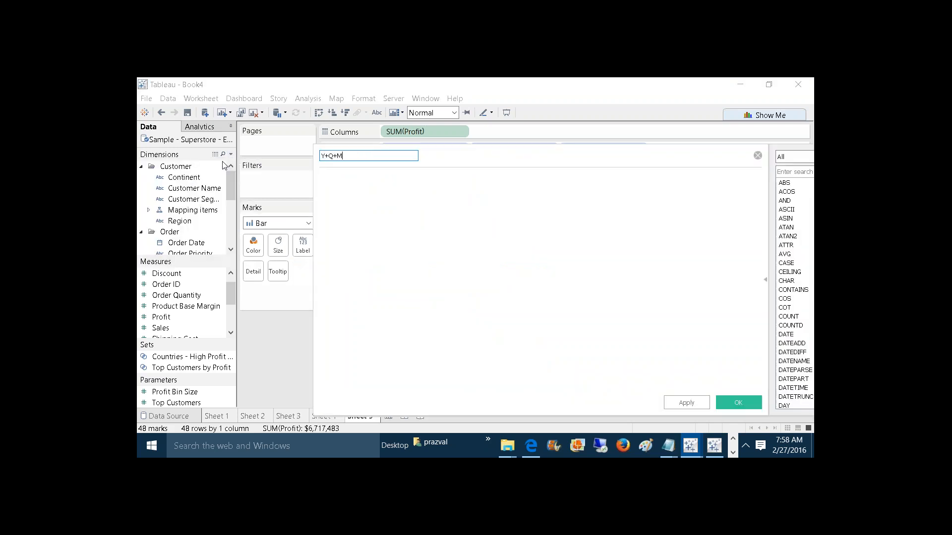
left_click(376, 231)
type("DATE")
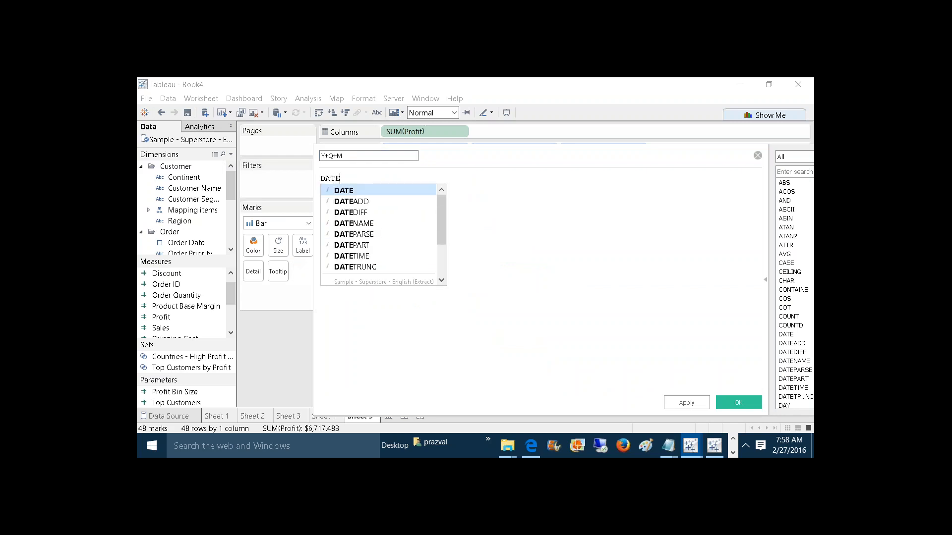
type("NAME")
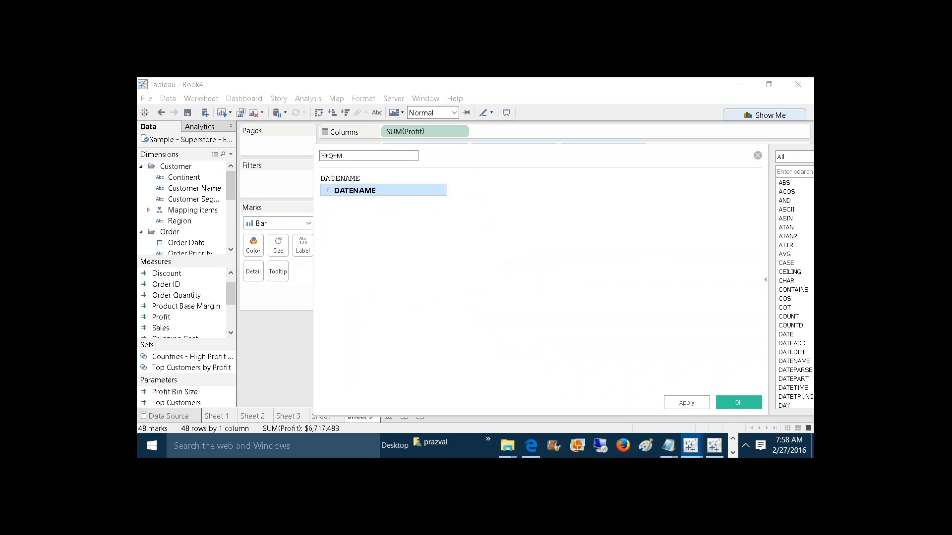
type("('")
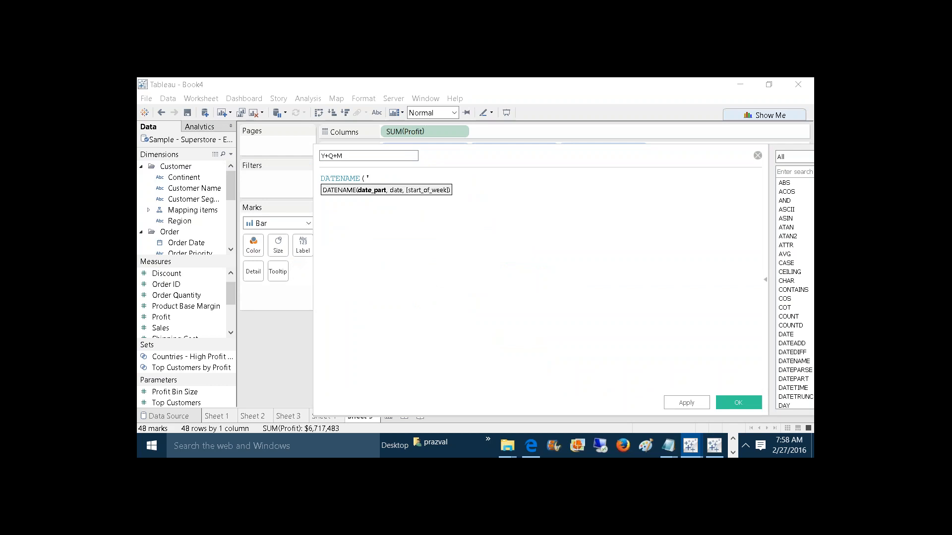
type("year',o")
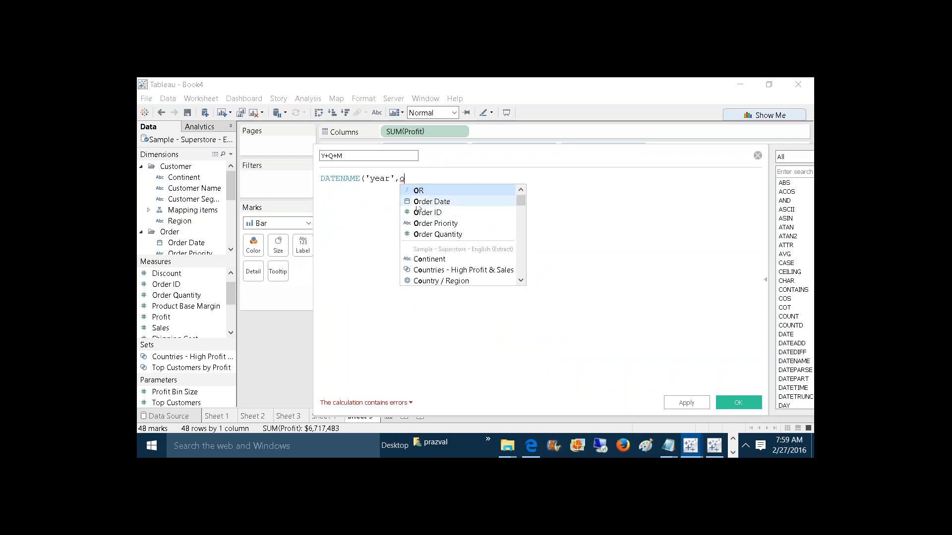
left_click(415, 203)
type(")")
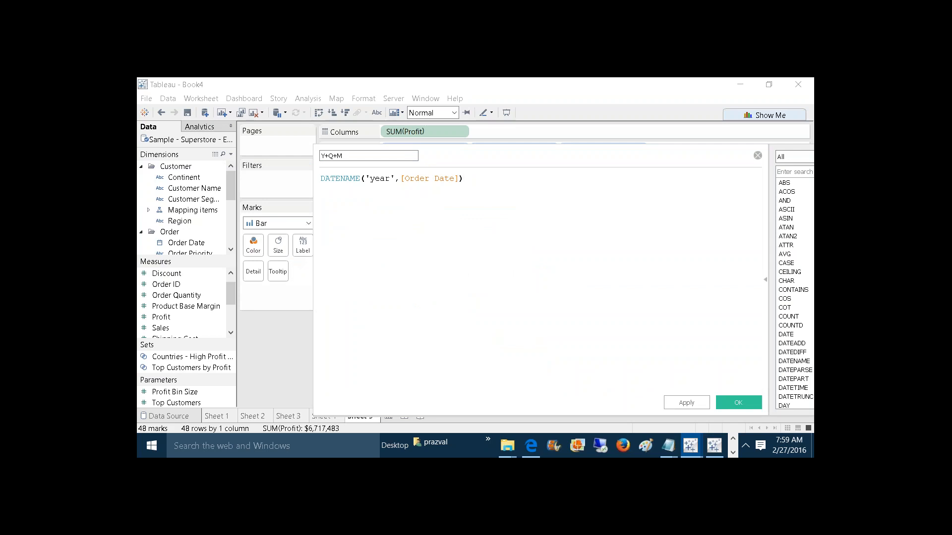
Append the quarter part to the Y+Q+M formula as +','+DATENAME('quarter',[Order Date])
type("+','+")
type("DATE")
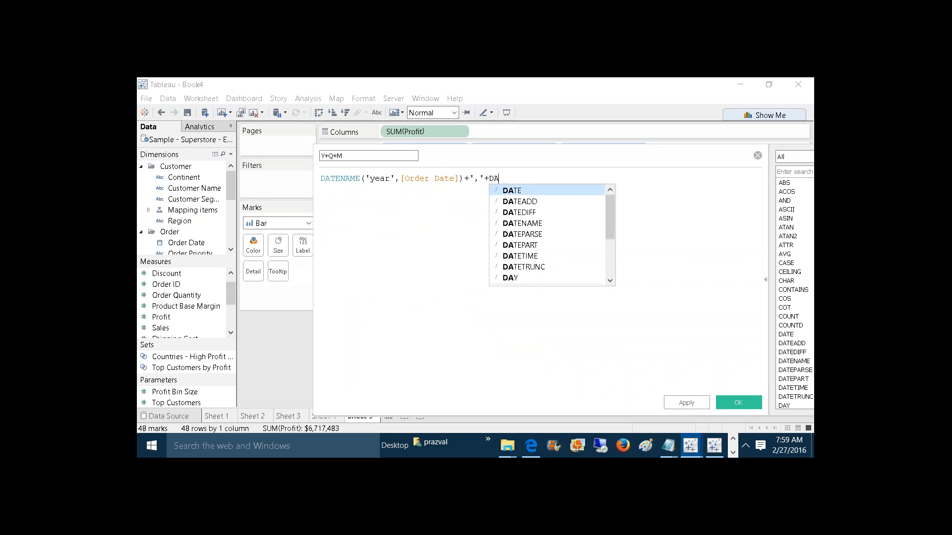
key("Down")
key("Down")
key("Down")
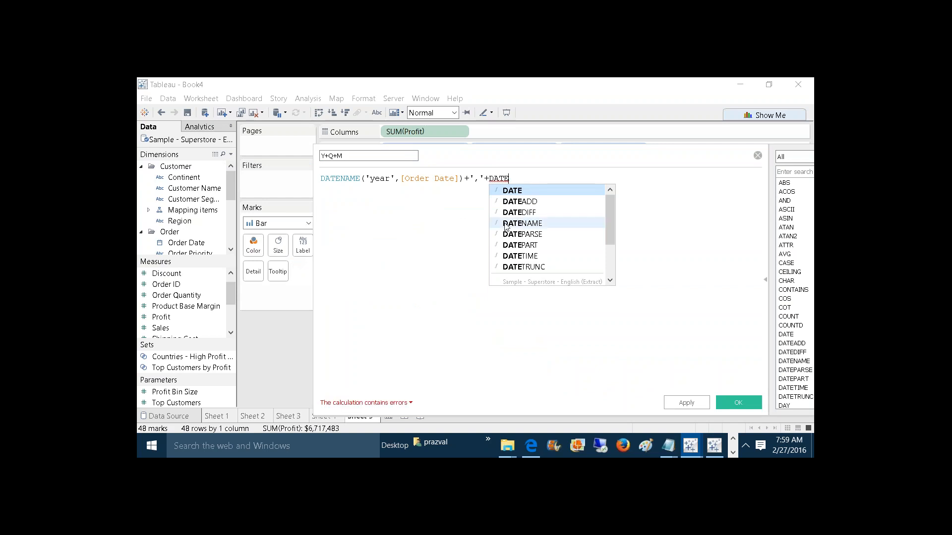
key("Return")
type("'")
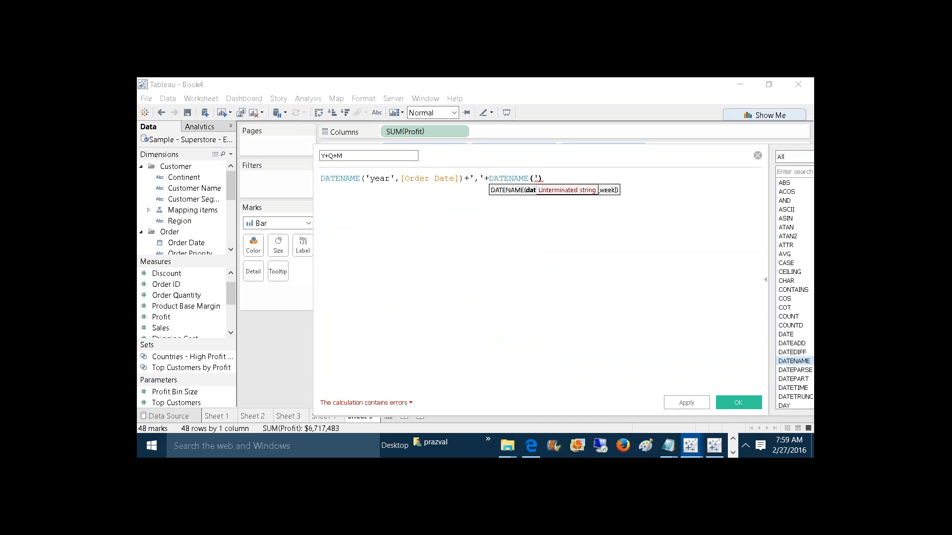
type("q")
type("uarter")
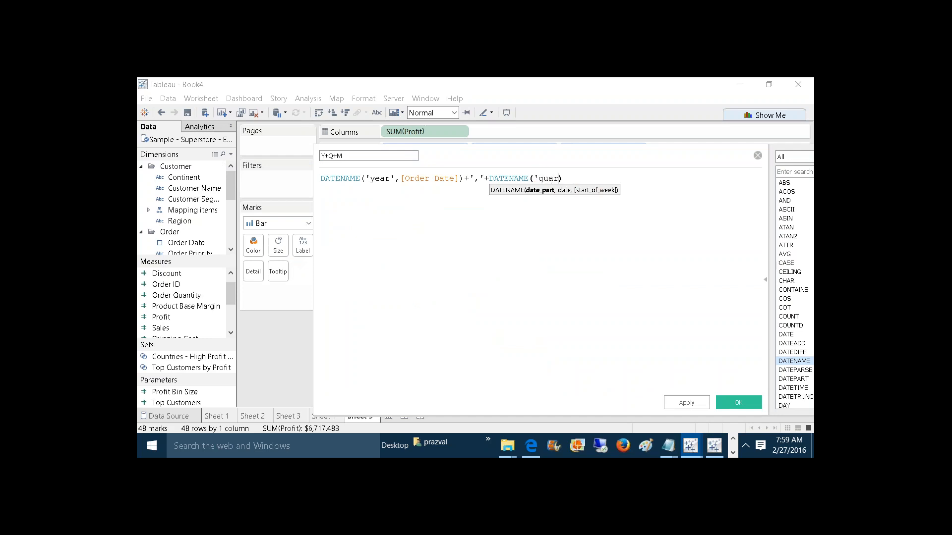
type("',o")
key("Down")
key("Return")
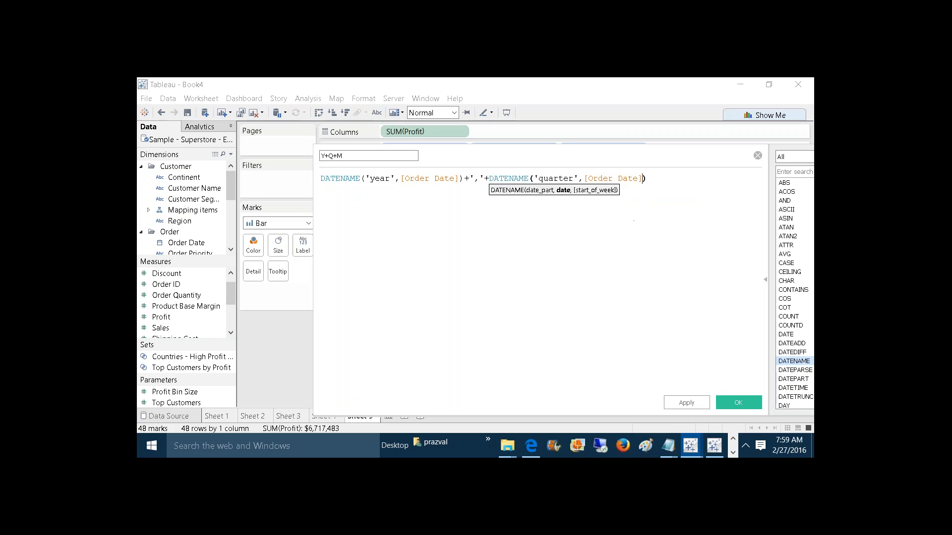
Append +','+DATENAME('month',[Order Date]) to the end of the Y+Q+M formula and save the calculated field
left_click(670, 183)
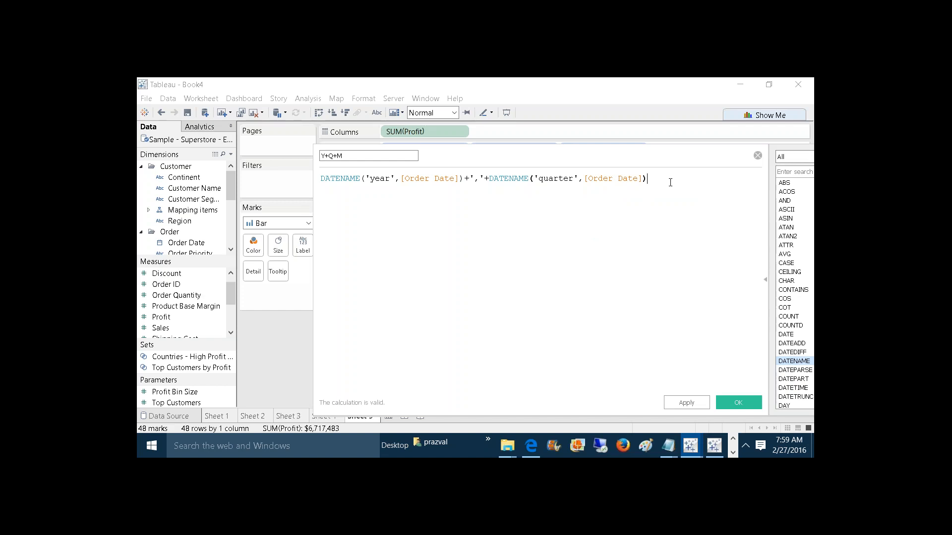
type("+','+DATE")
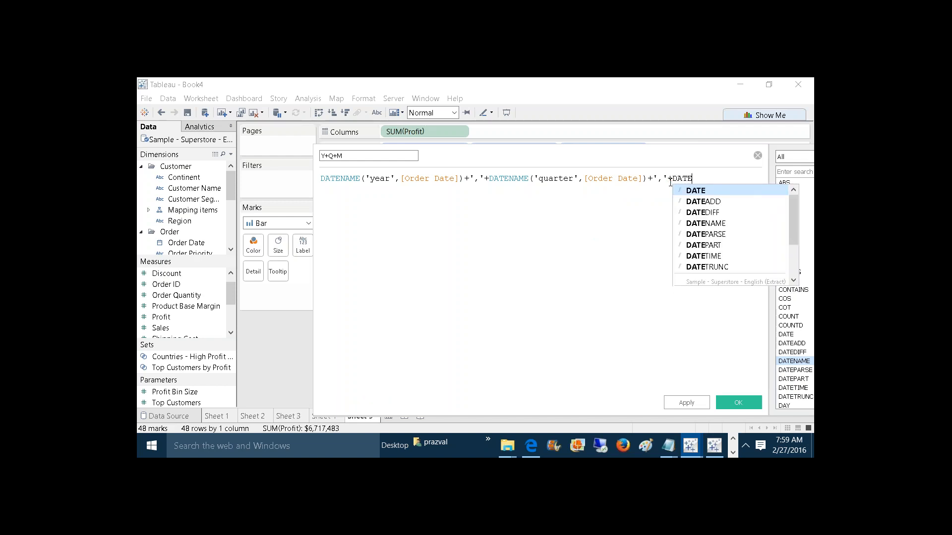
type("N")
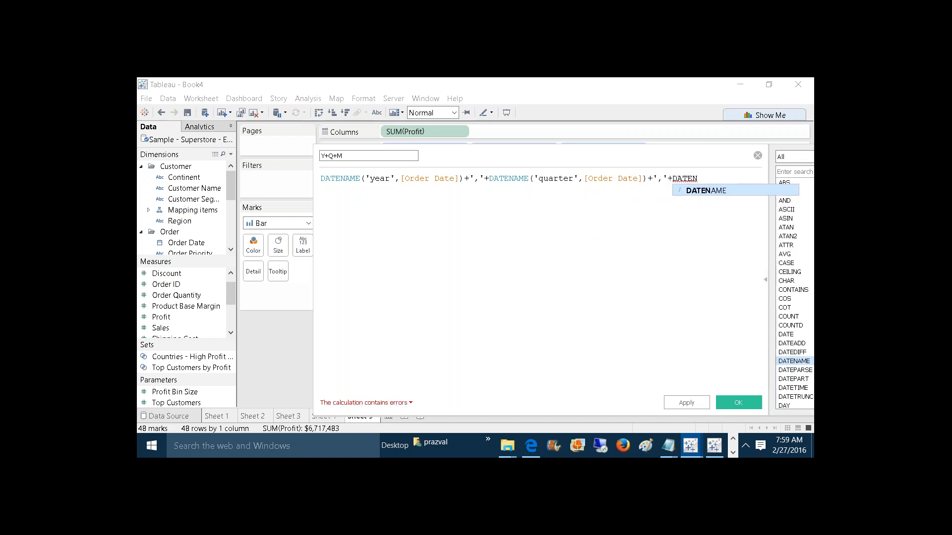
double_click(688, 191)
type("'")
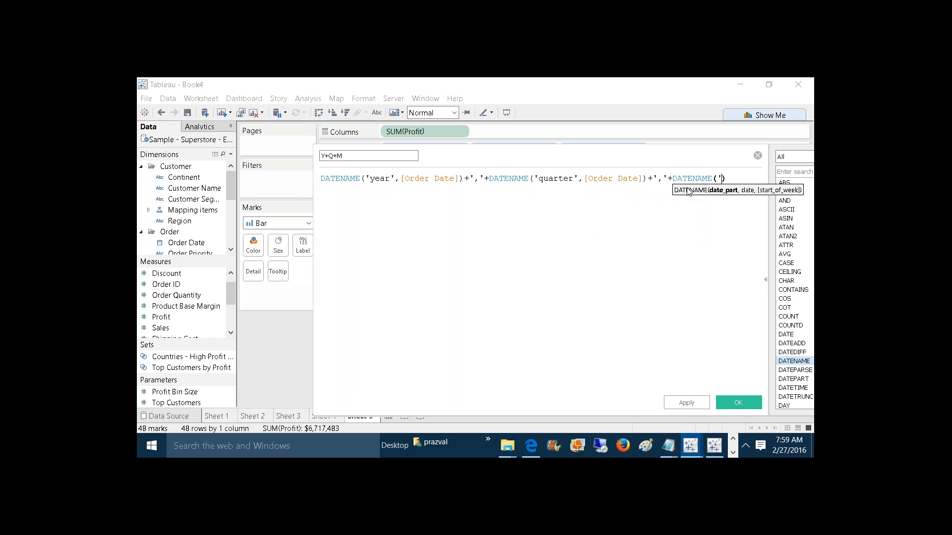
type("month")
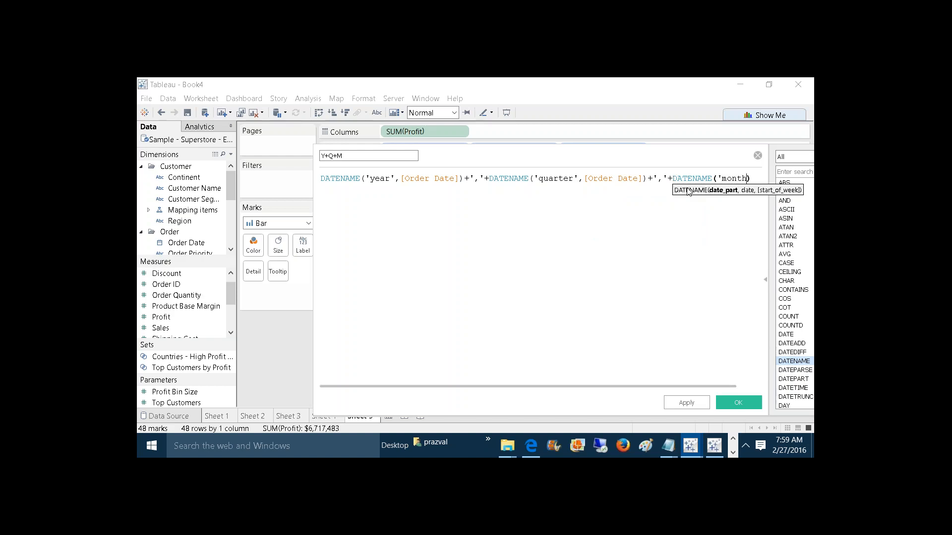
type("',or")
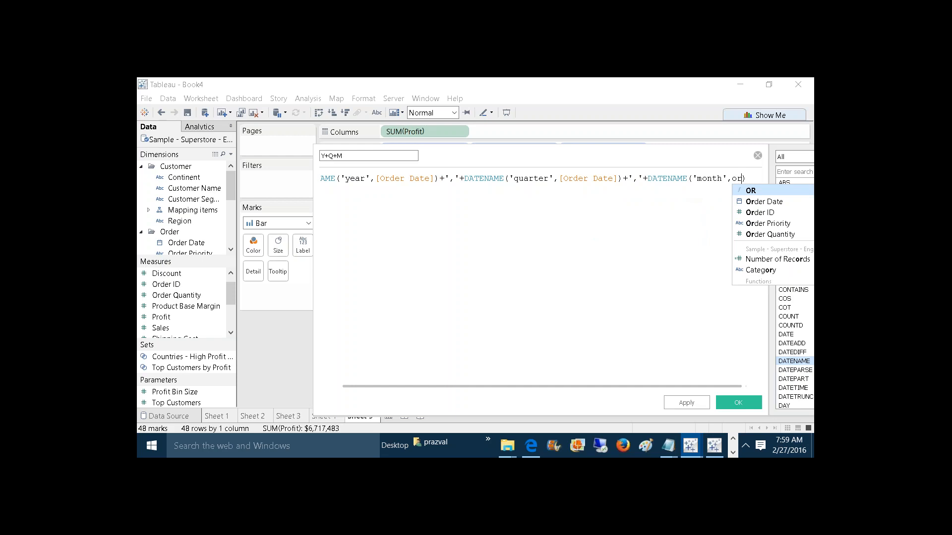
key("Down")
key("Return")
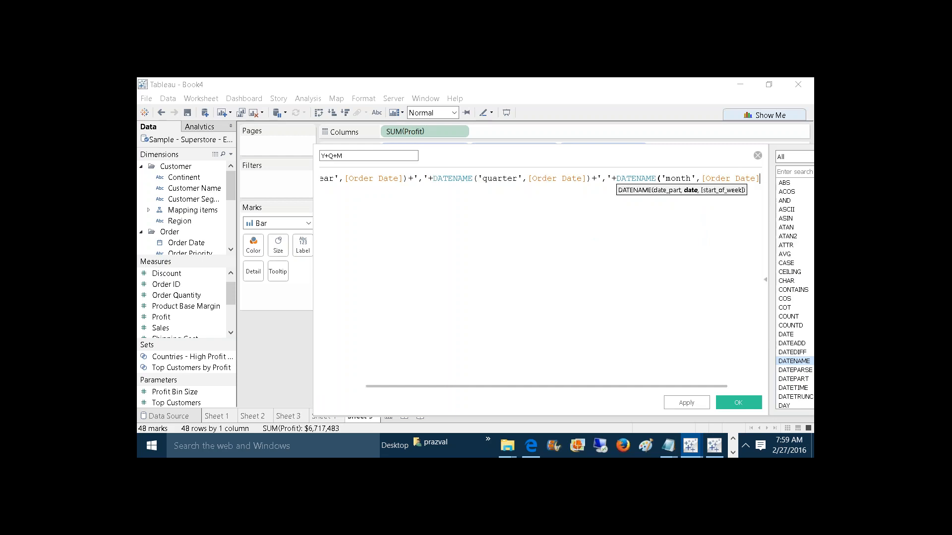
type(")")
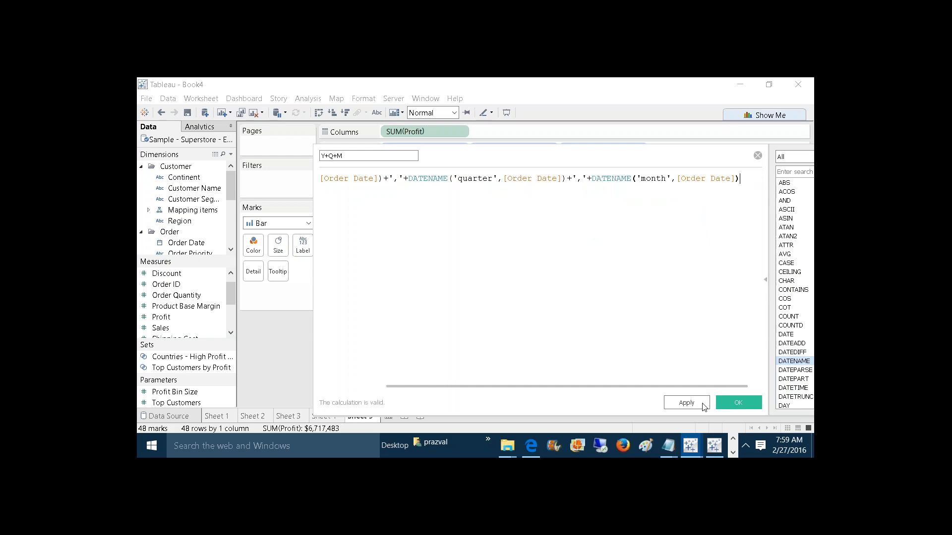
left_click(686, 402)
left_click(722, 403)
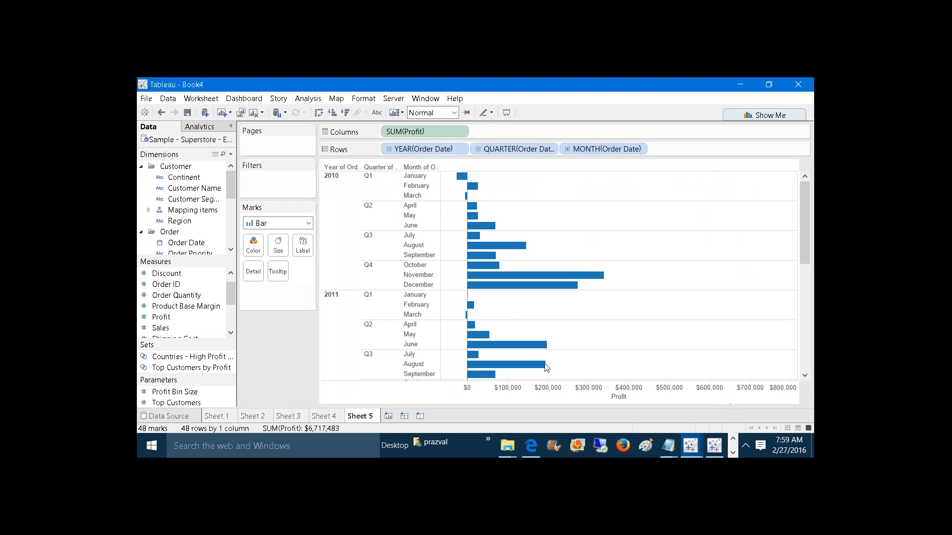
Place Y+Q+M in Rows between the quarter and month of Order Date and set its sort to descending by the Profit field with Sum aggregation
left_click_drag(229, 186, 560, 150)
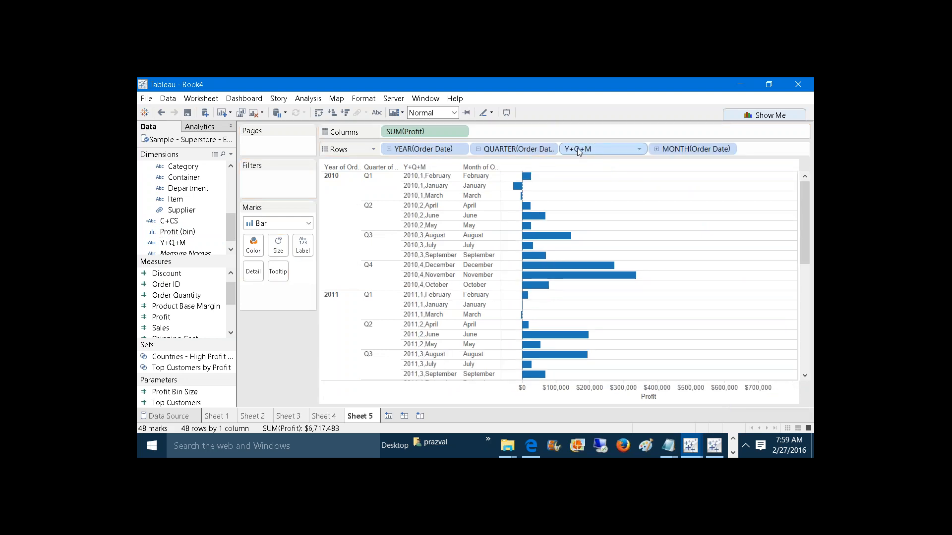
right_click(577, 148)
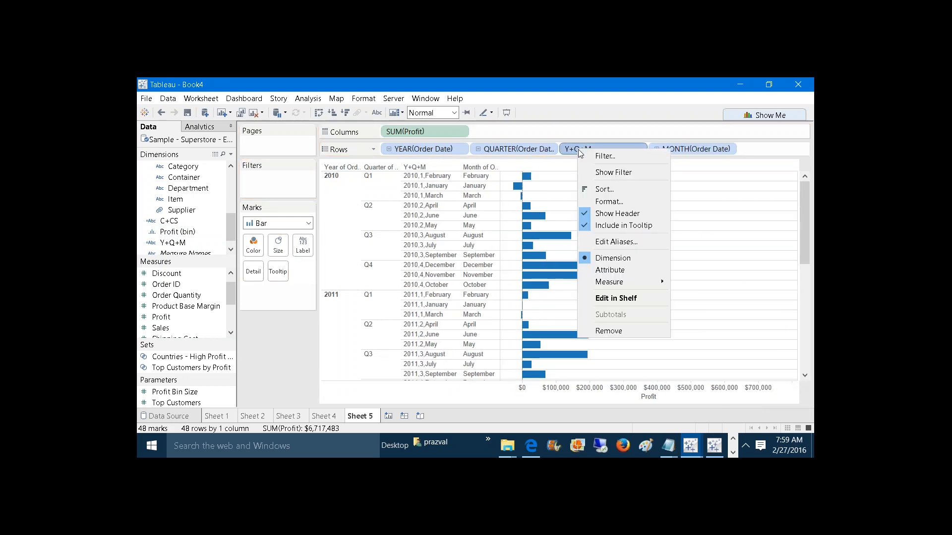
left_click(600, 187)
left_click(417, 227)
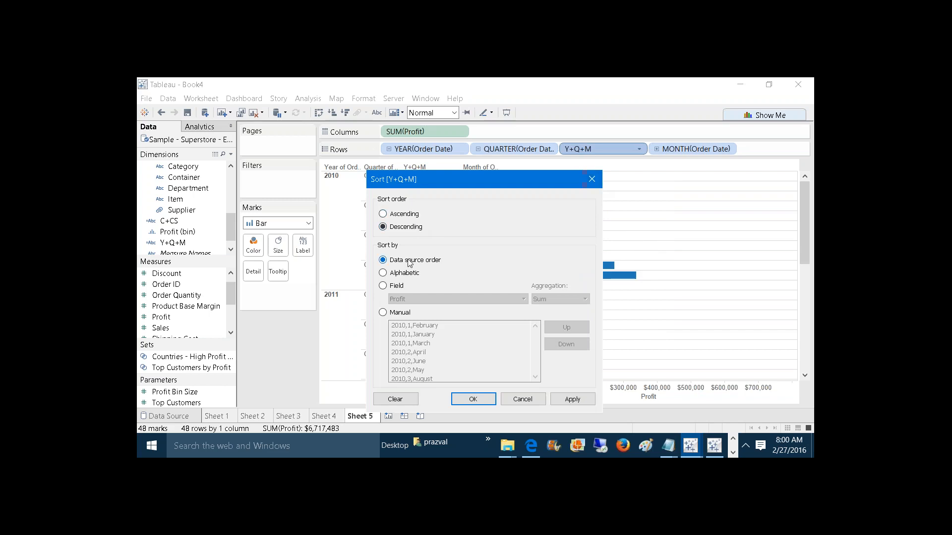
left_click(398, 287)
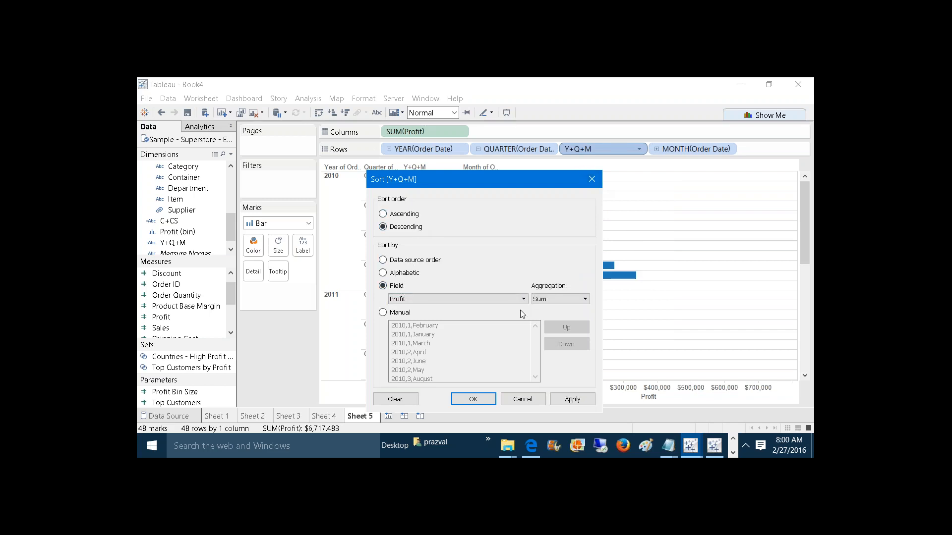
Apply the descending sort of the Y+Q+M field by the sum of Profit
left_click(566, 404)
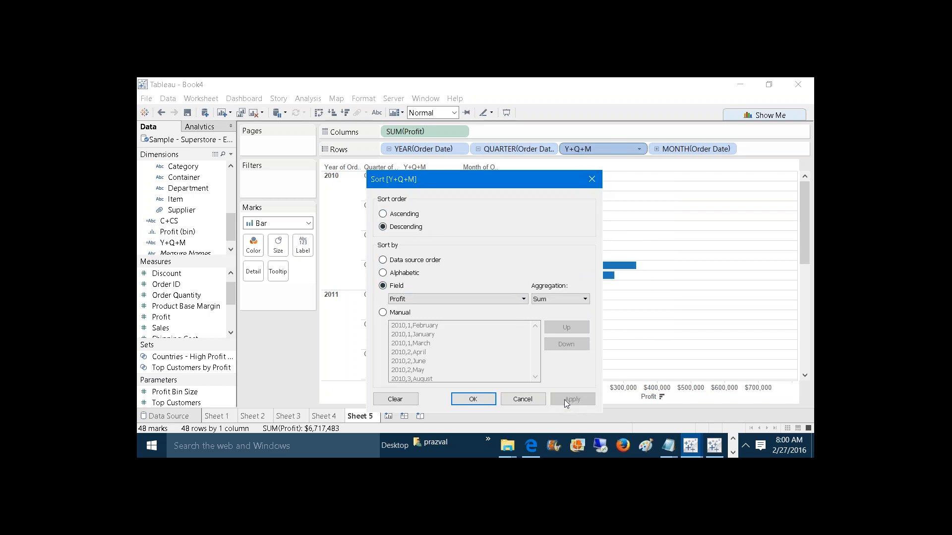
left_click(489, 399)
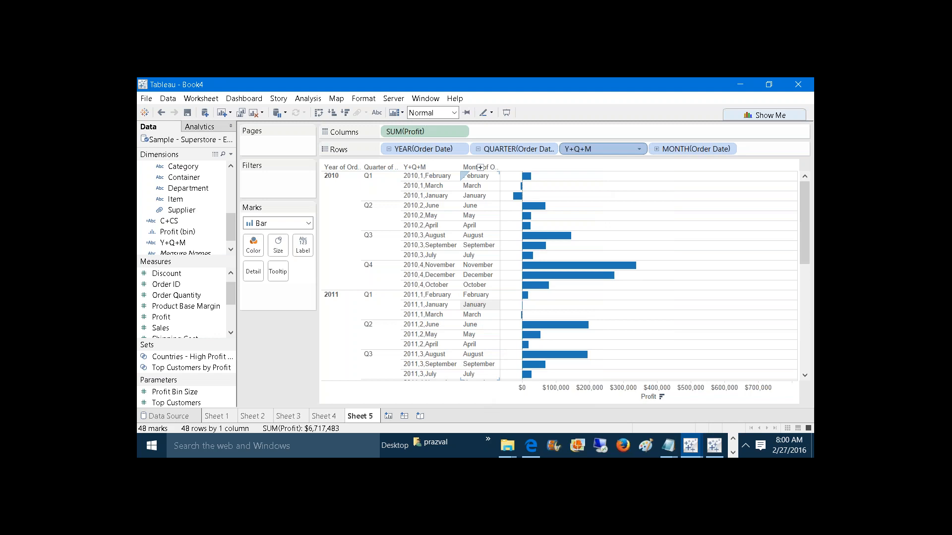
Show the mark labels on the sorted bar chart and color its bars by Profit
left_click(376, 113)
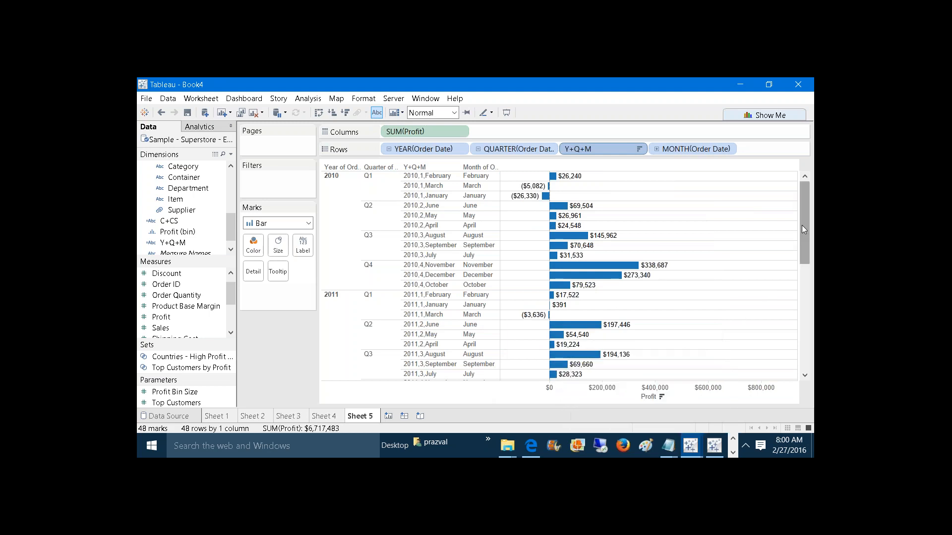
left_click_drag(802, 226, 813, 196)
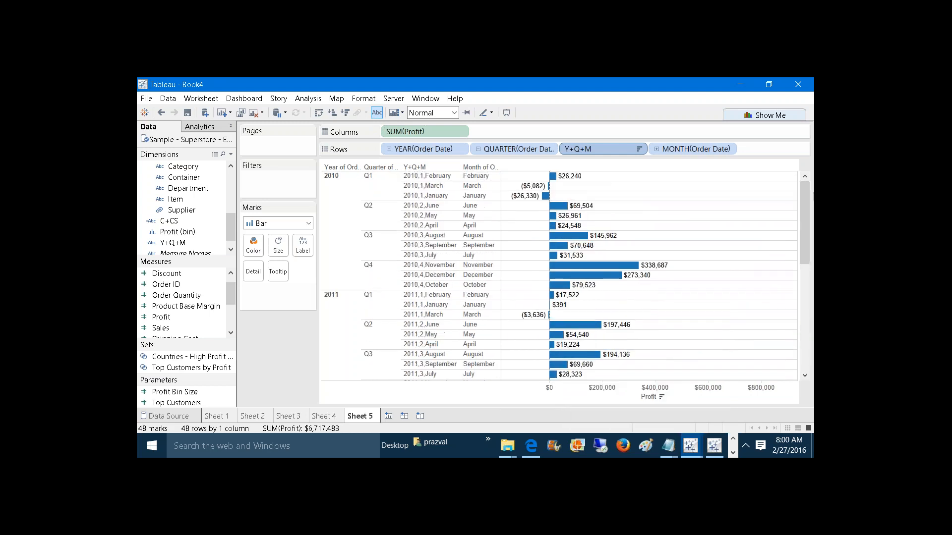
mouse_move(161, 317)
left_mouse_down()
mouse_move(290, 277)
mouse_move(254, 245)
left_mouse_up()
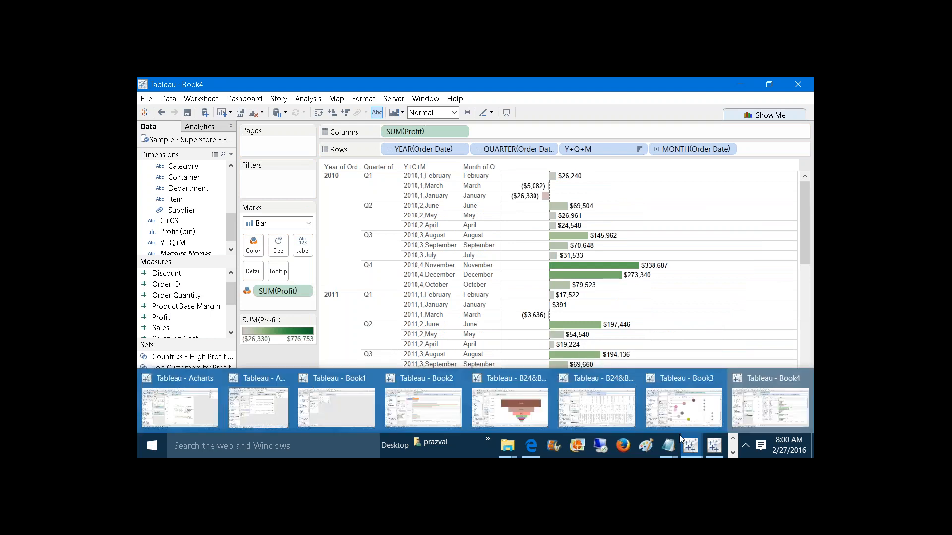
mouse_move(667, 447)
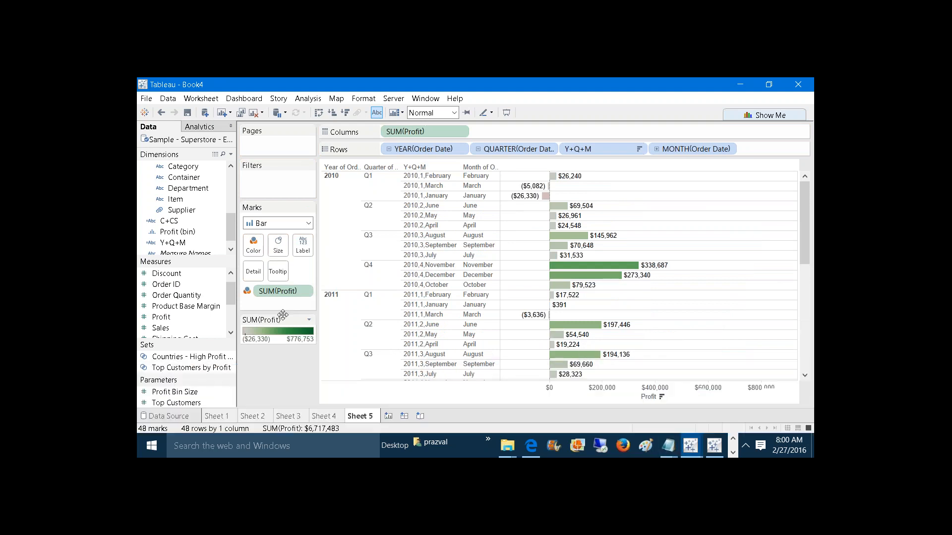
Create a new worksheet with a horizontal bar chart of Sales by Continent
left_click(387, 416)
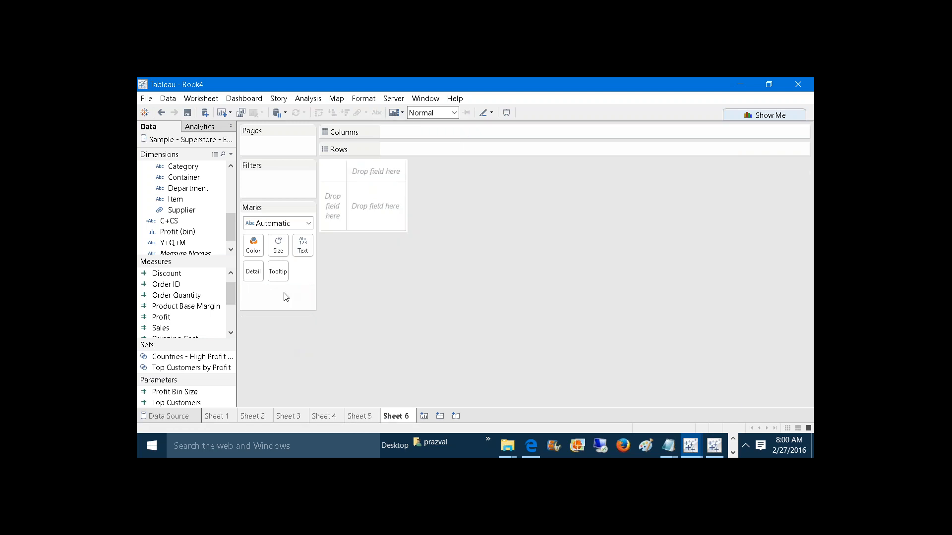
left_click_drag(231, 223, 396, 149)
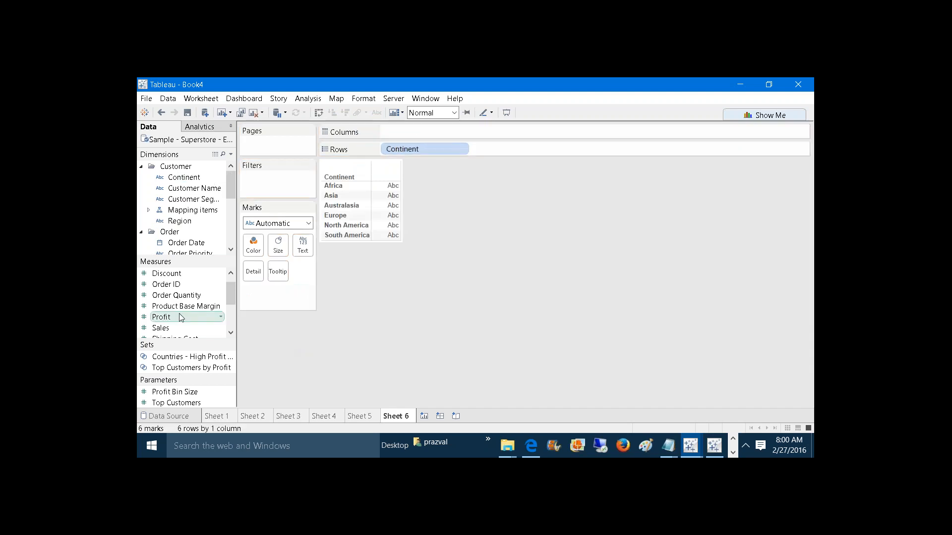
left_click_drag(163, 327, 426, 133)
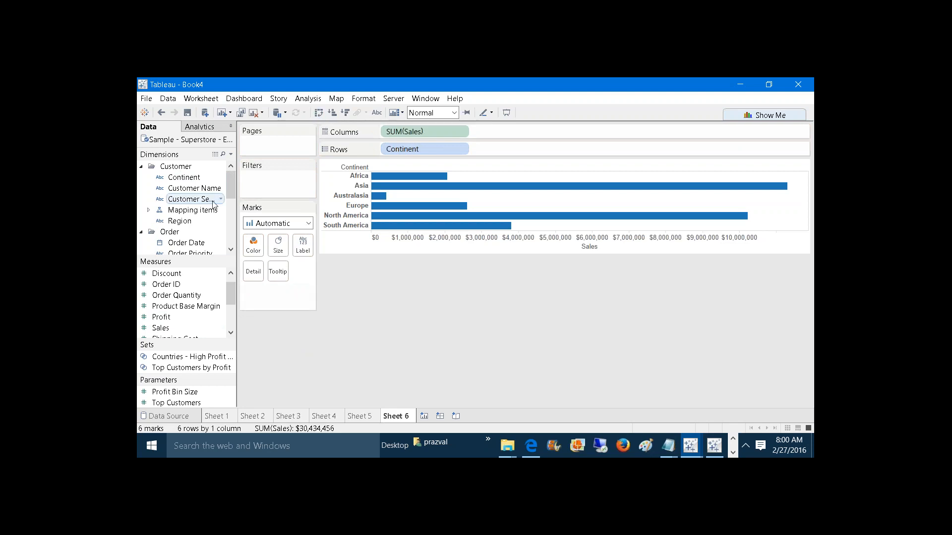
Color the bars by Customer Segment and swap rows and columns to get a widened vertical stacked chart
left_click_drag(214, 203, 254, 244)
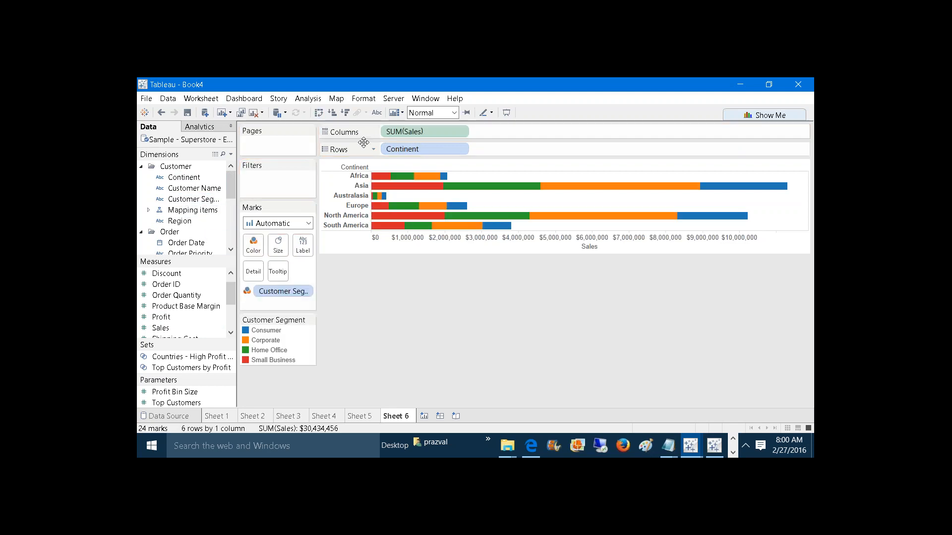
left_click(322, 116)
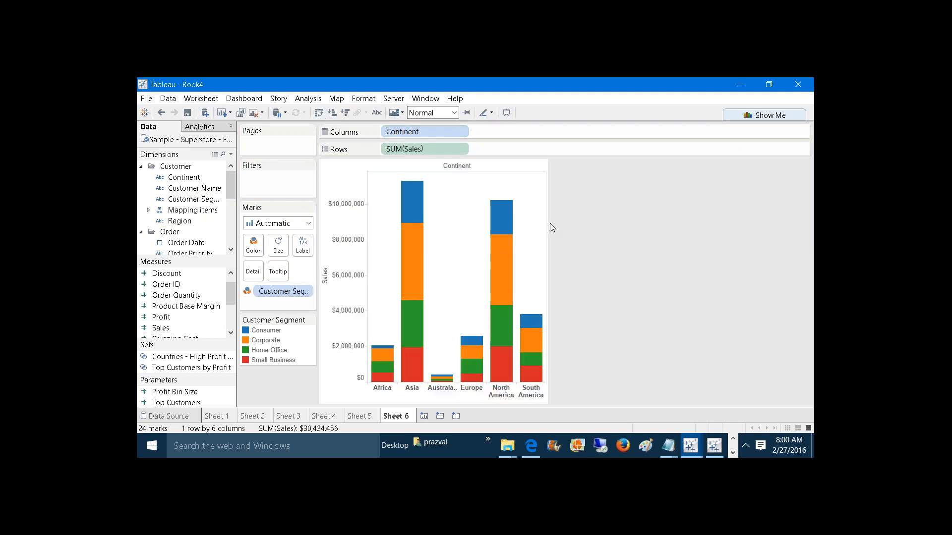
left_click_drag(547, 231, 665, 235)
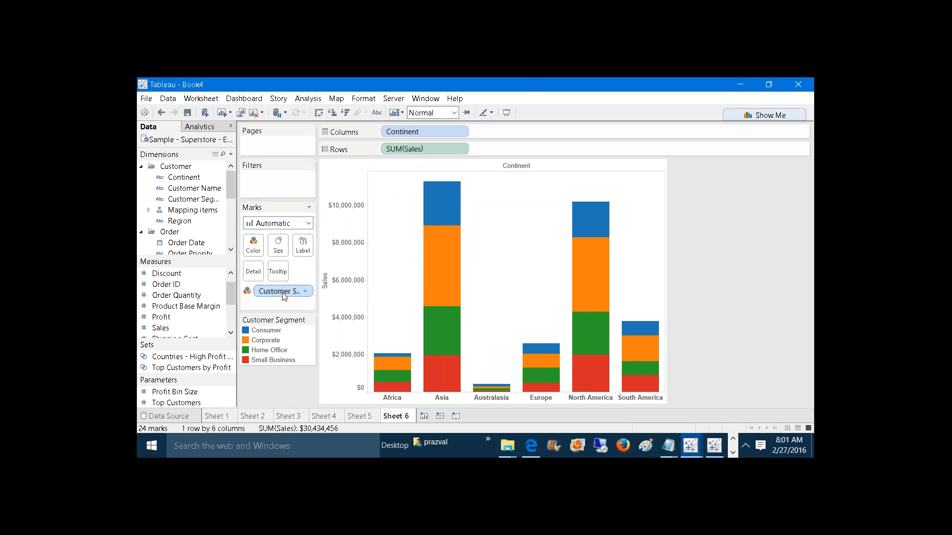
Remove Customer Segment from the marks and sort the continents by Sales, first descending and finally ascending
left_click_drag(283, 292, 298, 392)
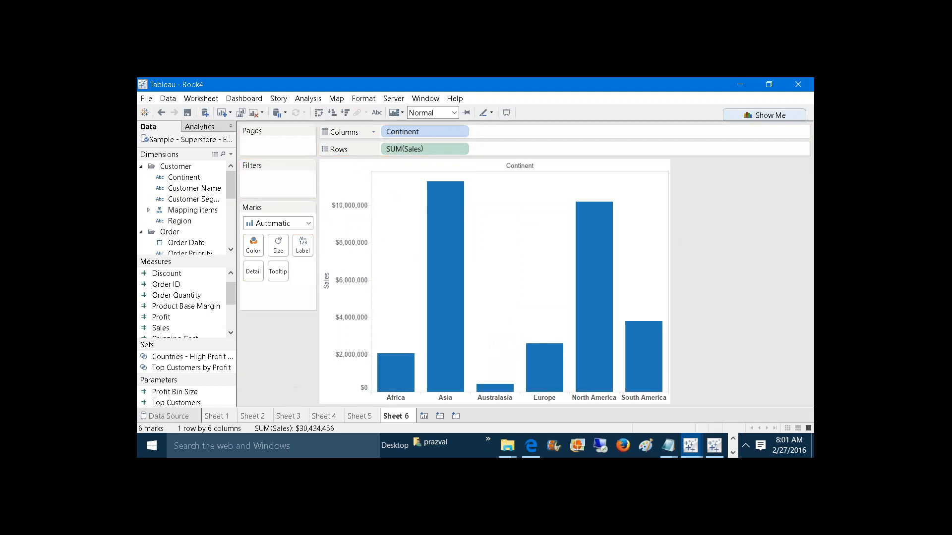
left_click(346, 116)
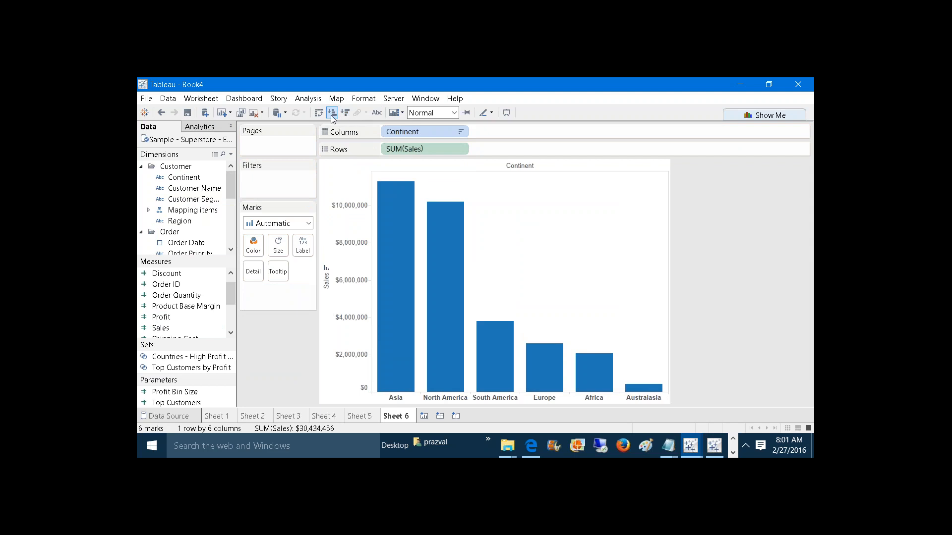
left_click(331, 114)
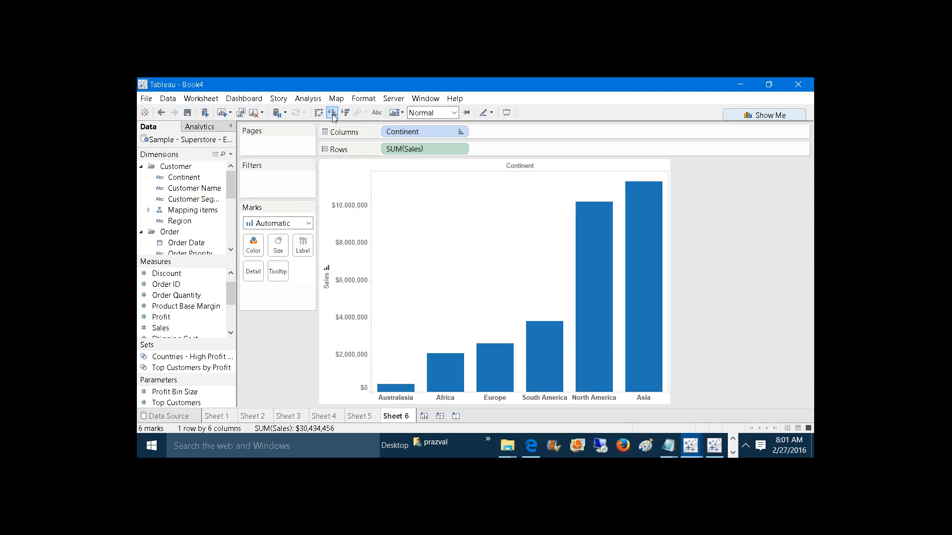
Examine the sort order and sort field in the Continent field's sort settings
right_click(392, 133)
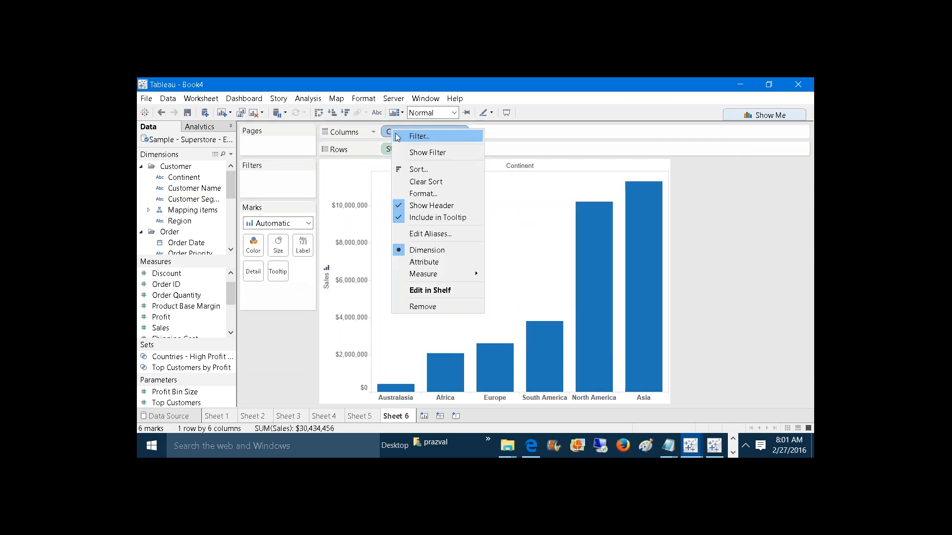
left_click(413, 170)
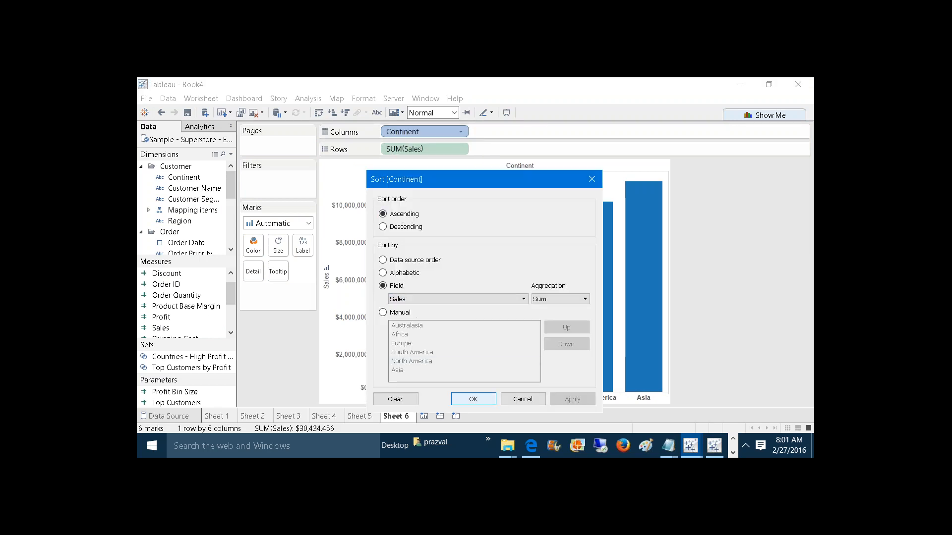
left_click(473, 399)
Sort the continents by descending Sales and check the Continent field's sort settings
left_click(345, 112)
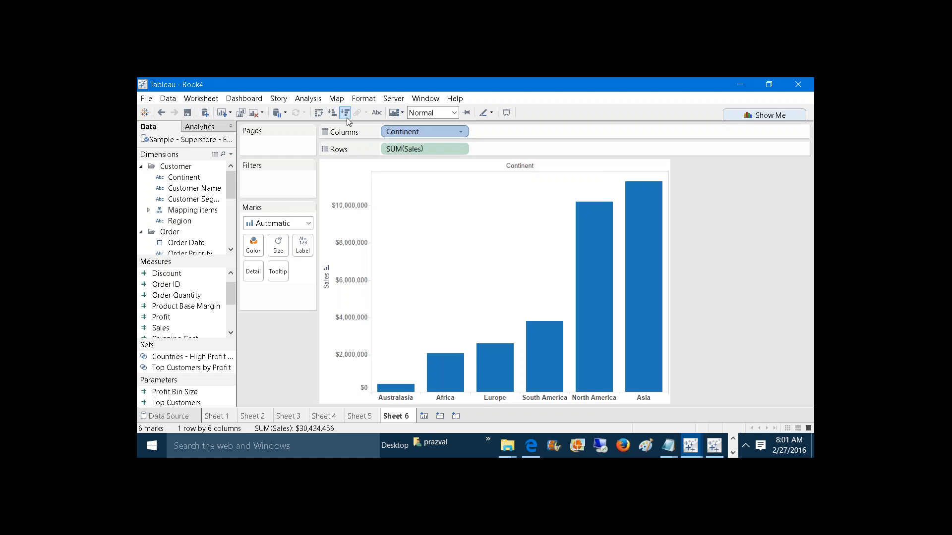
right_click(392, 133)
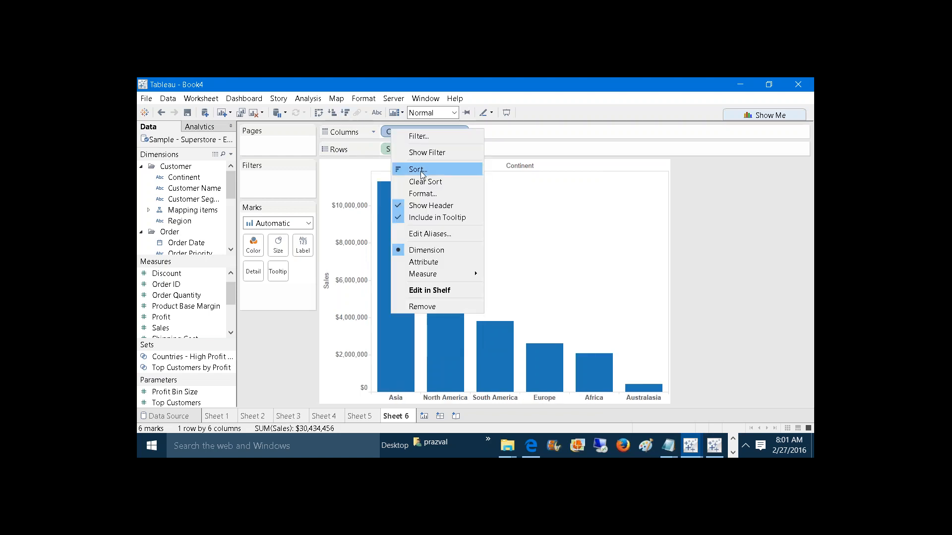
left_click(418, 169)
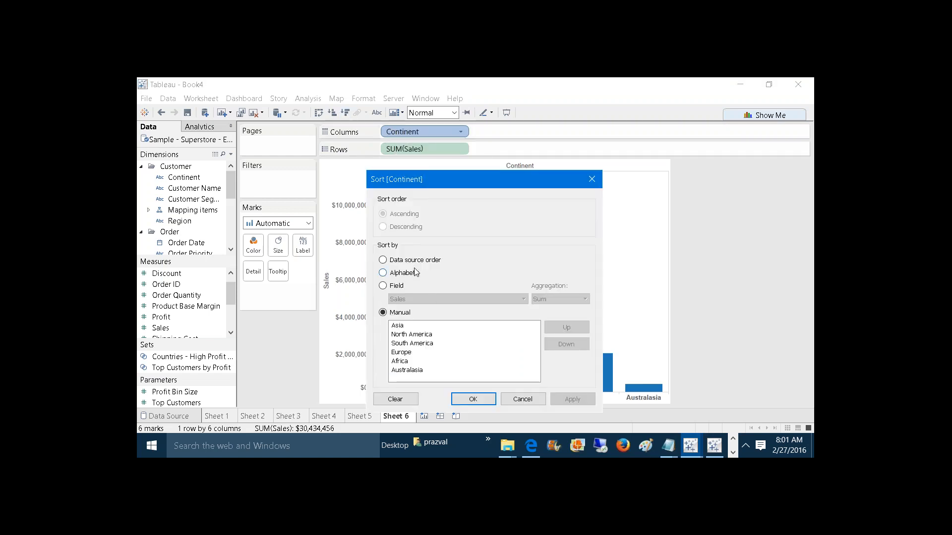
left_click(480, 397)
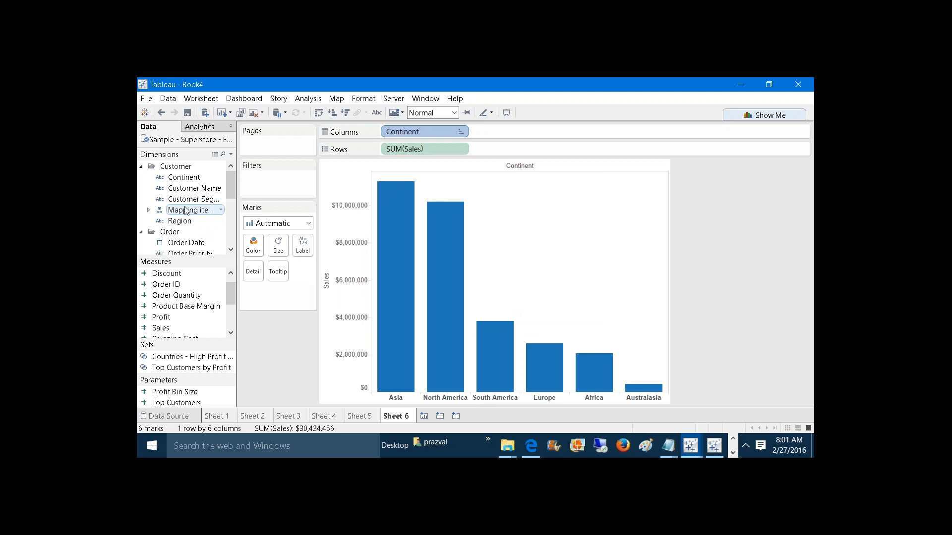
Color the columns by Customer Segment, widen the chart and label each segment with its Sales
left_click_drag(196, 198, 253, 243)
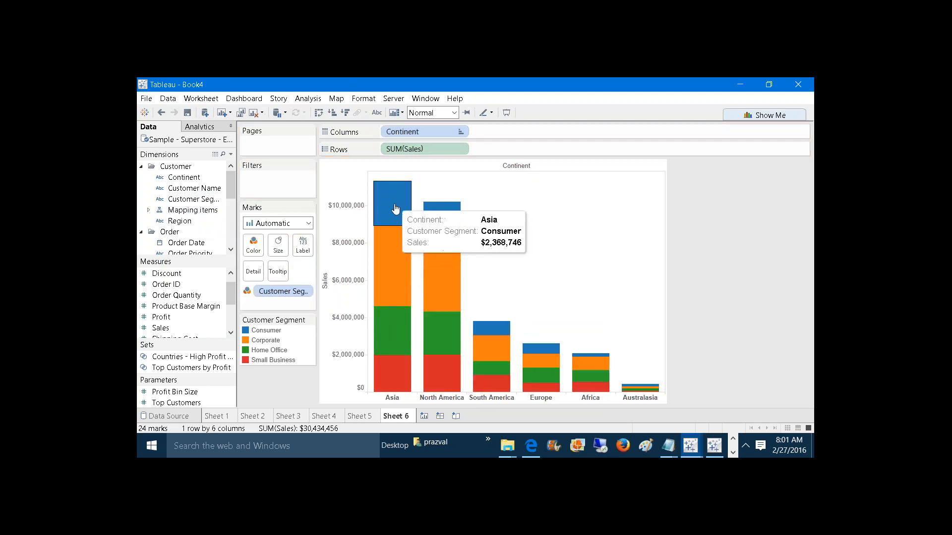
mouse_move(385, 231)
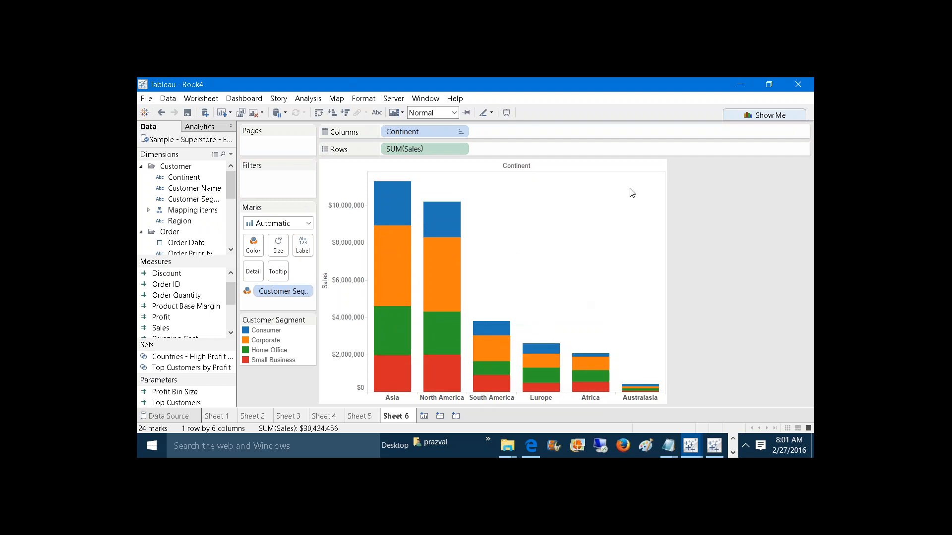
left_click_drag(665, 189, 737, 185)
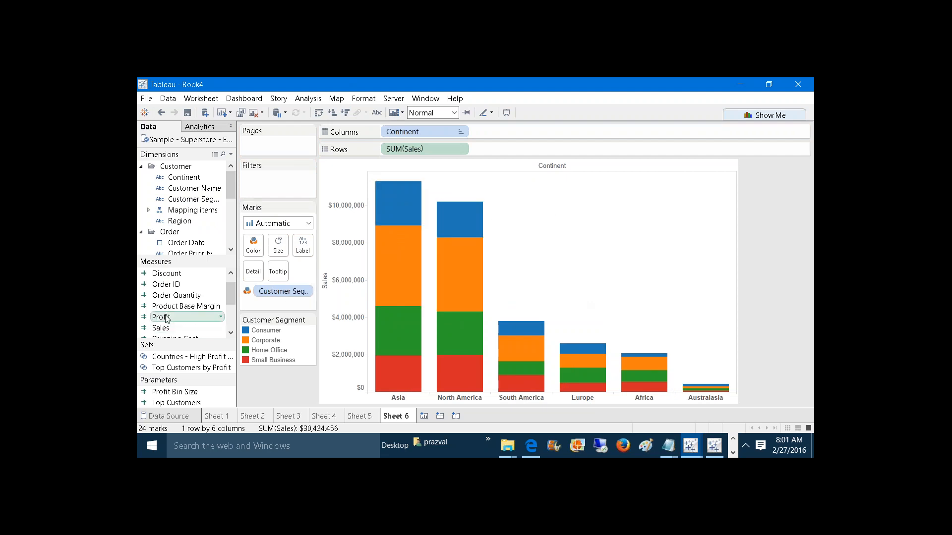
left_click_drag(161, 328, 303, 246)
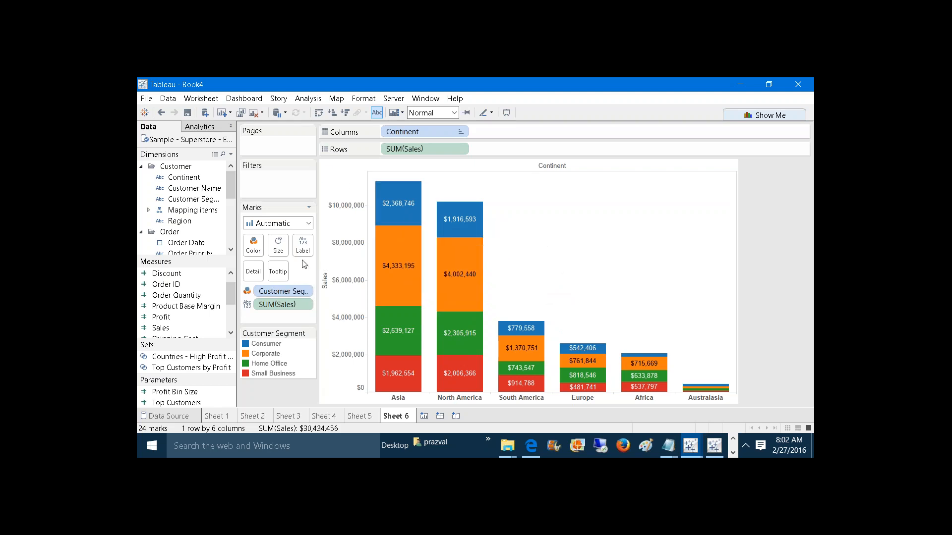
Create a calculated field named Con+CS with the formula [Continent] +','+[Customer Segment]
left_click(231, 154)
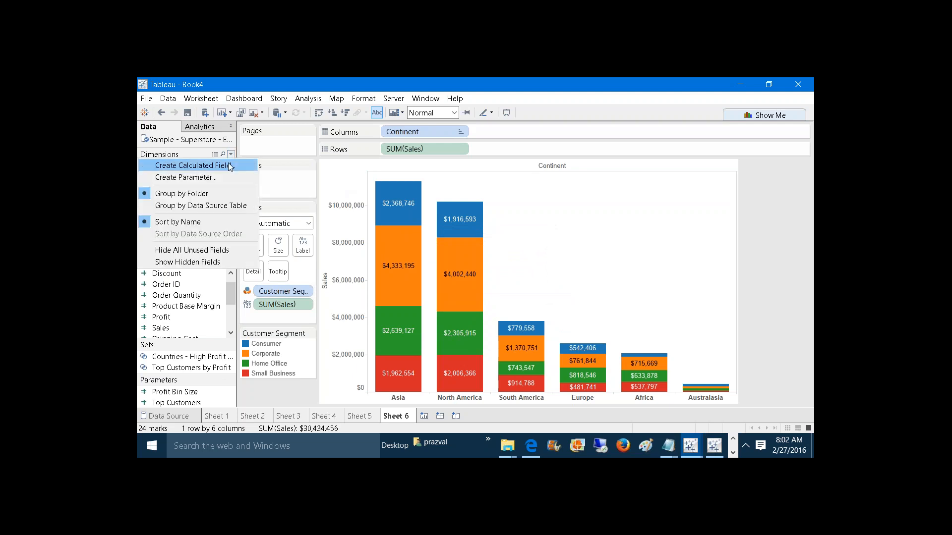
left_click(228, 165)
type("Con+CS")
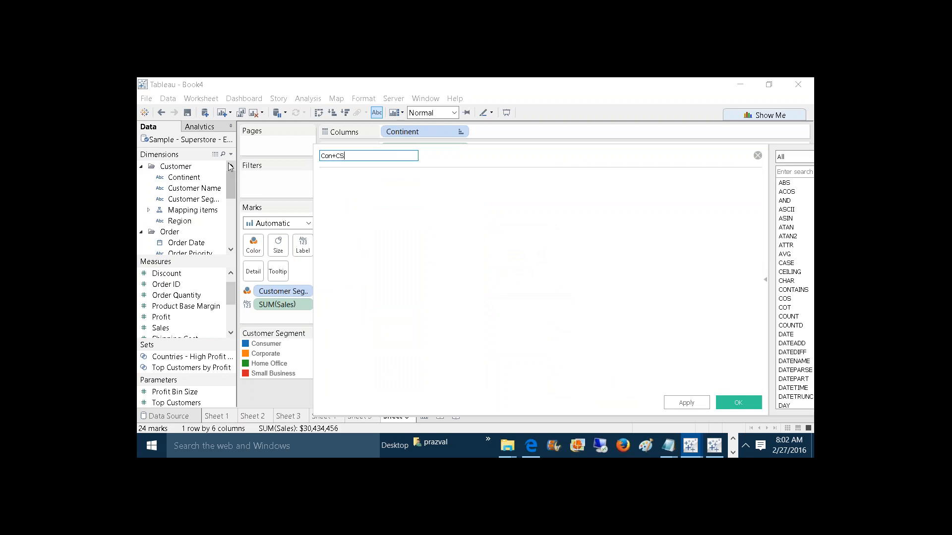
left_click(322, 179)
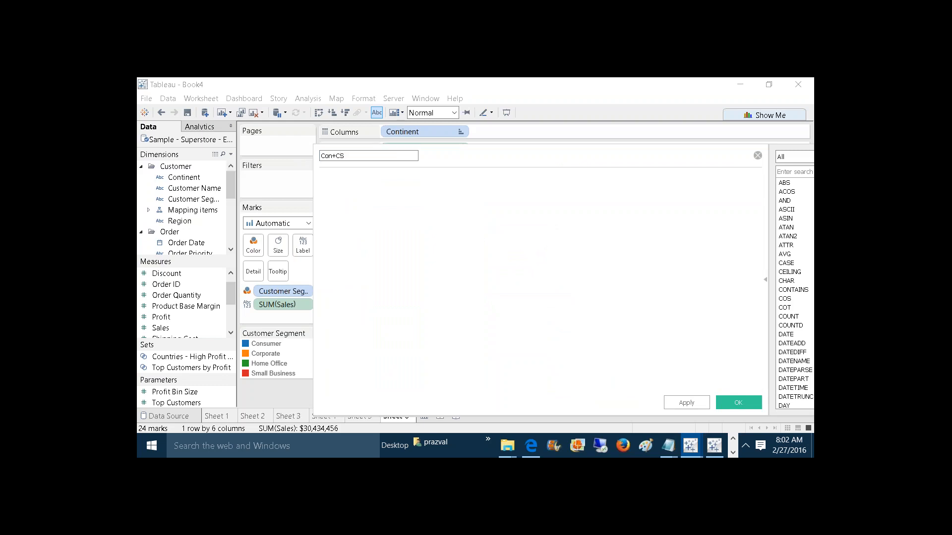
type("Co")
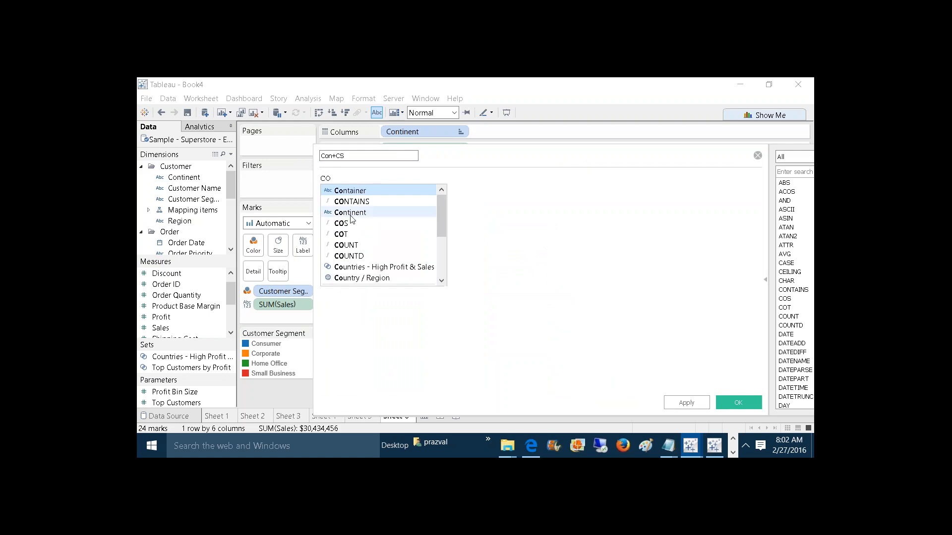
key("Return")
type("+")
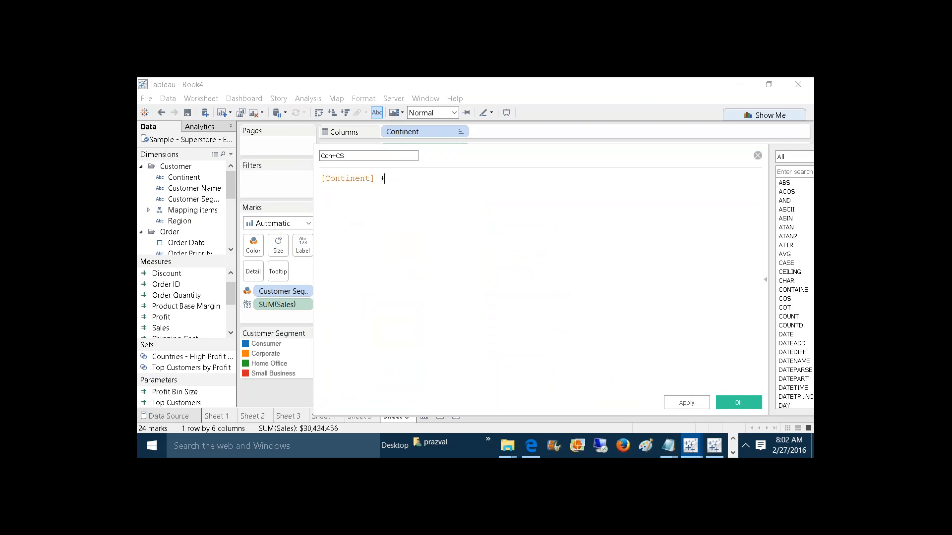
type("','+CUS")
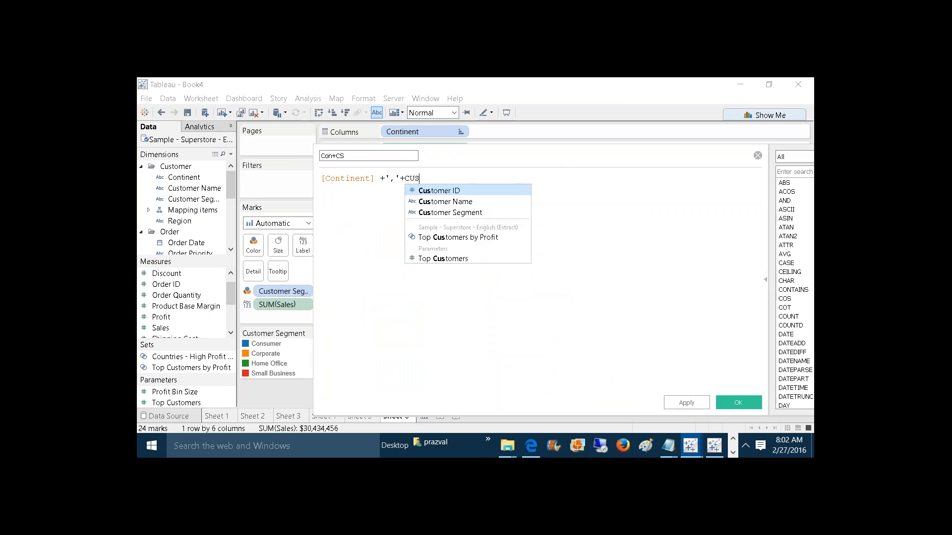
key("Down")
key("Down")
key("Return")
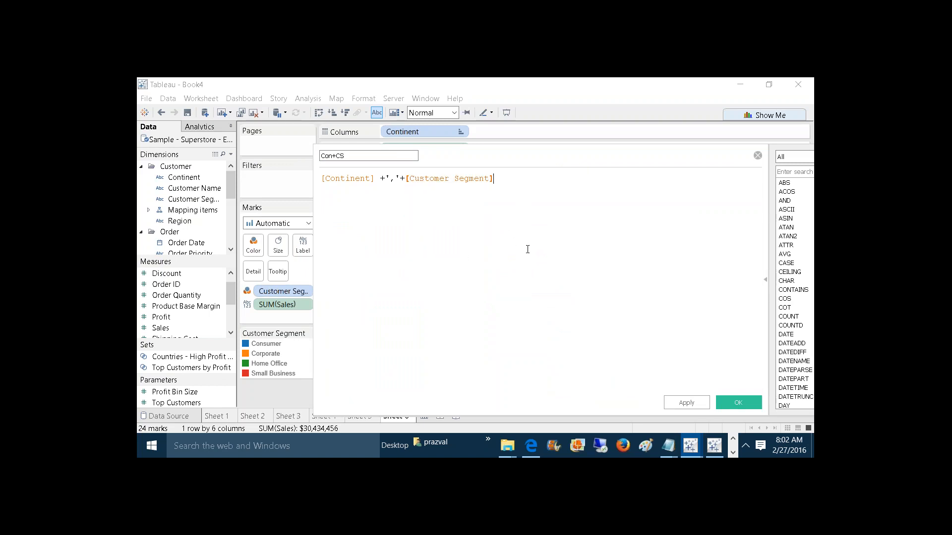
left_click(698, 403)
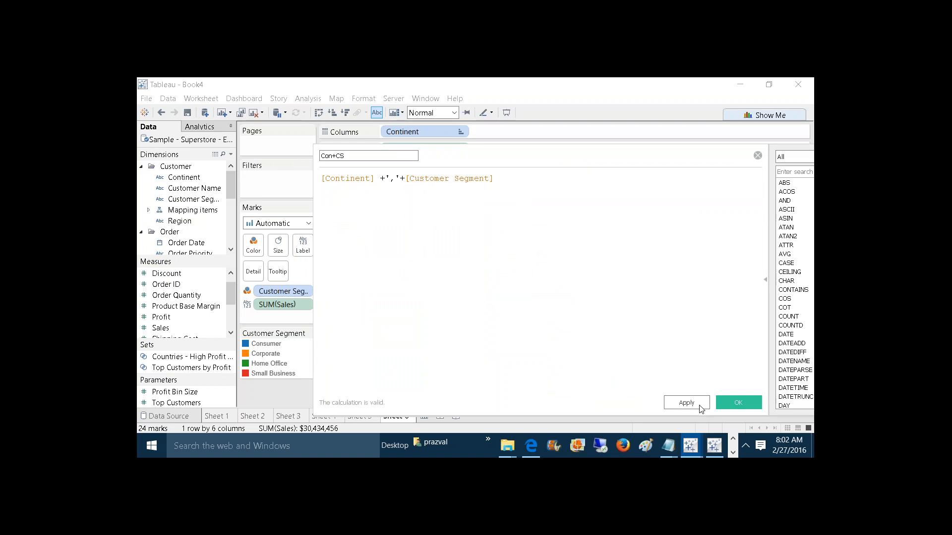
left_click(735, 402)
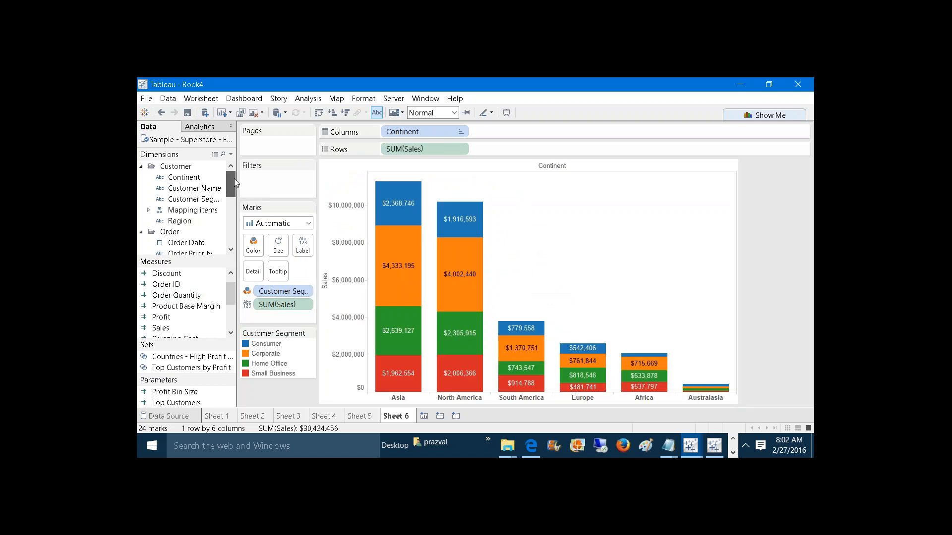
Add Con+CS to the marks as detail and sort it in descending order by the sum of Sales
left_click_drag(234, 179, 257, 268)
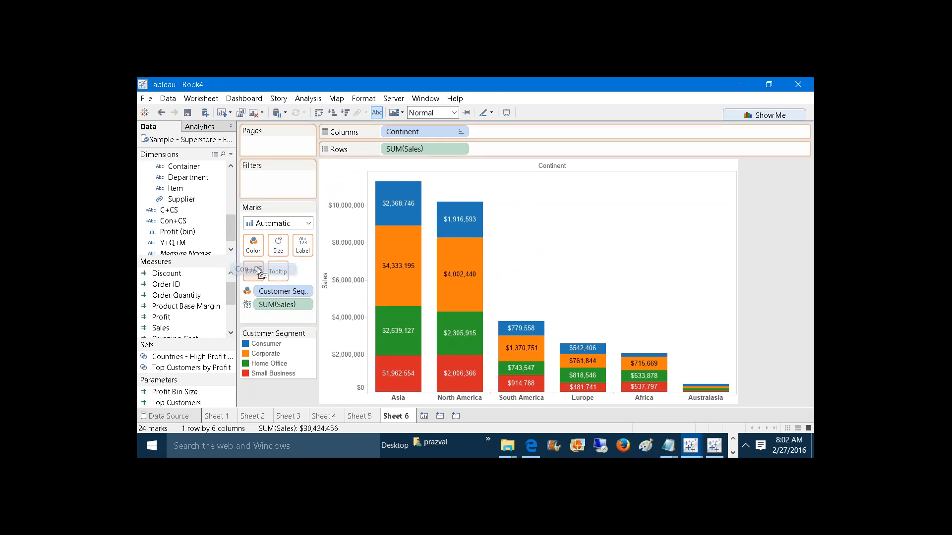
left_click_drag(258, 270, 258, 272)
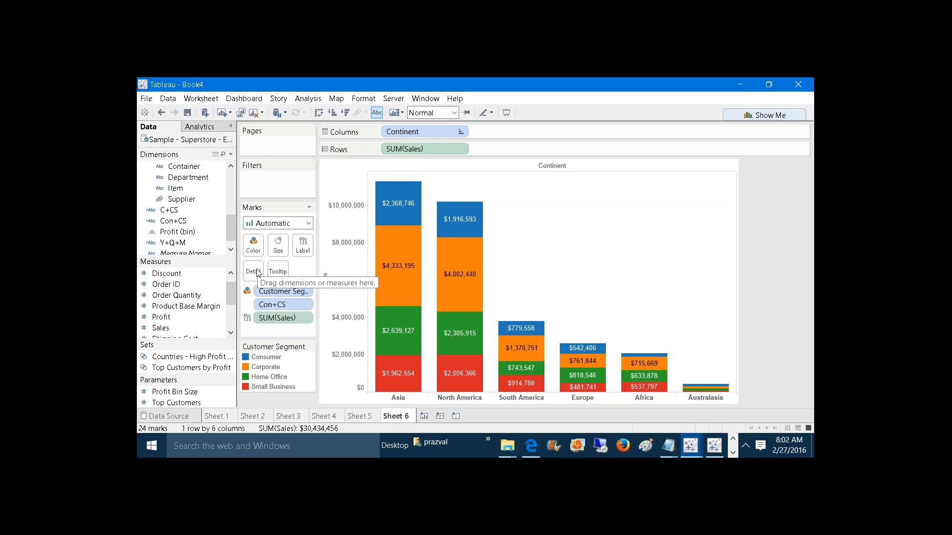
right_click(263, 305)
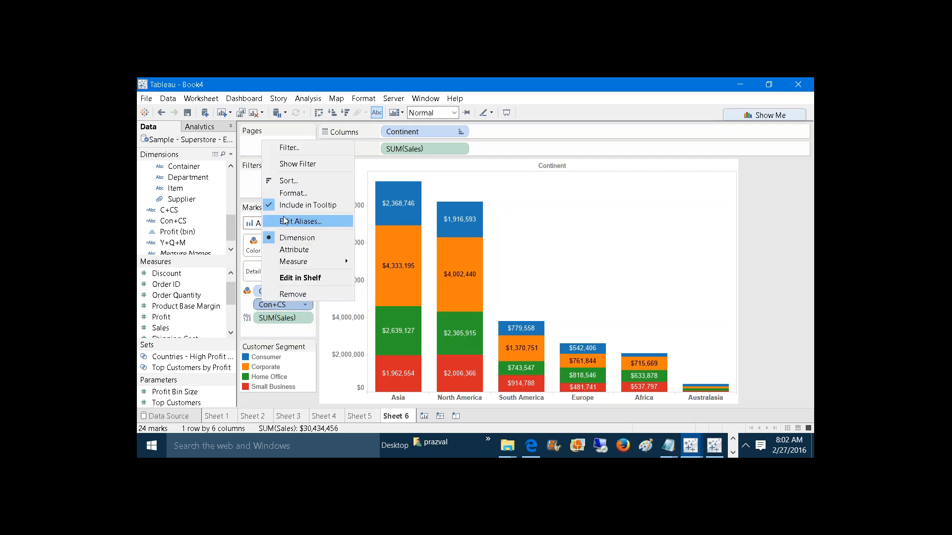
left_click(286, 181)
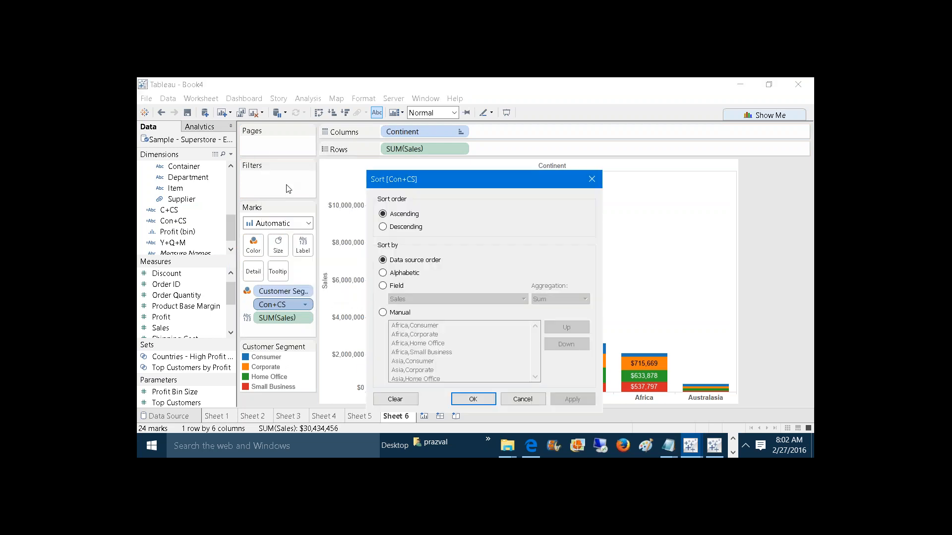
left_click(395, 229)
left_click(397, 286)
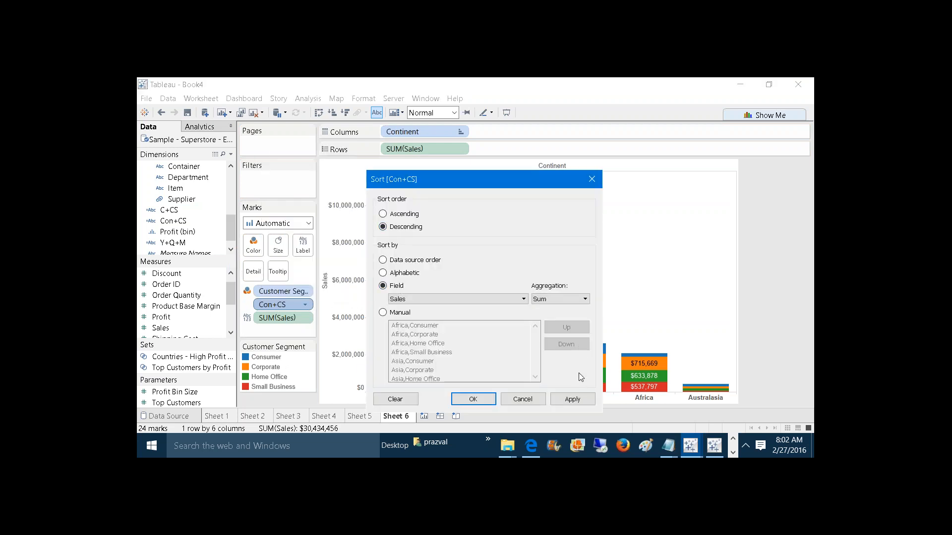
left_click(580, 399)
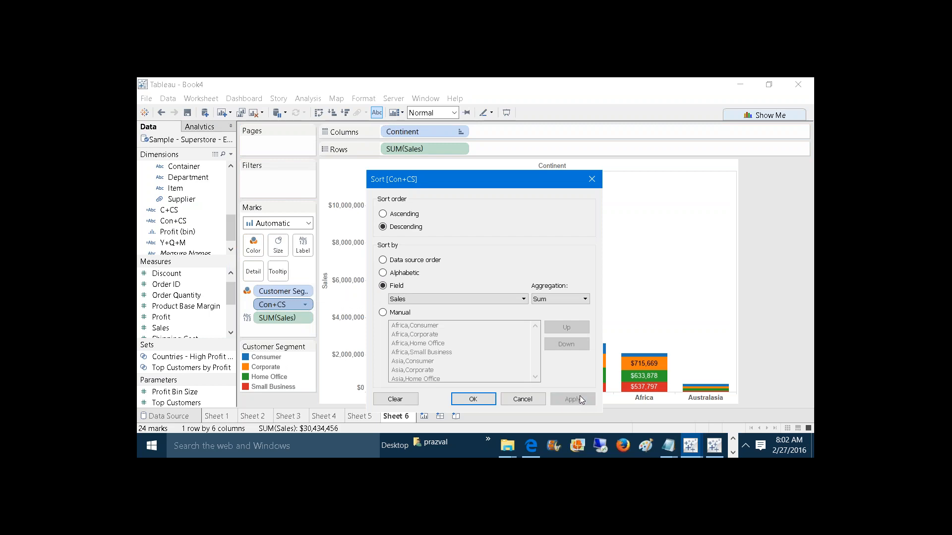
left_click(473, 399)
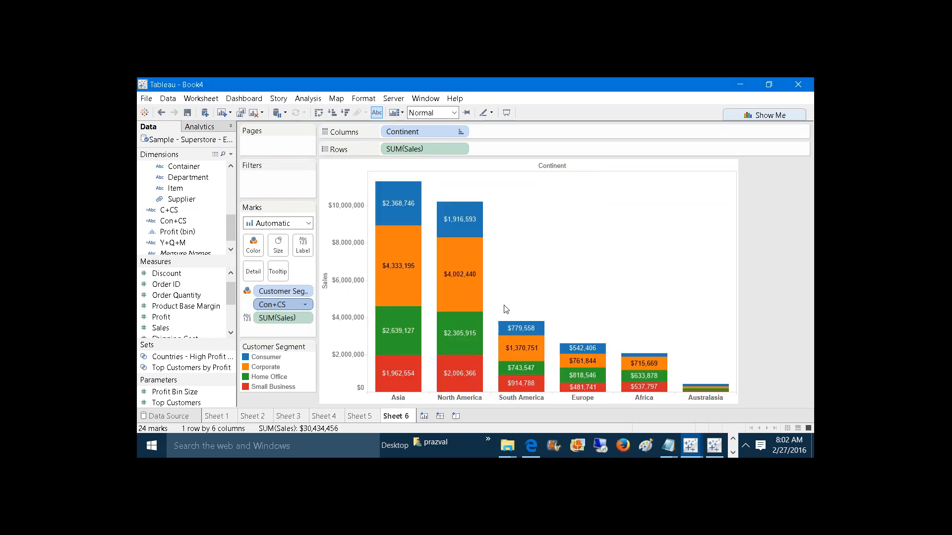
Change the Customer Segment color field to an attribute and check the segment order within each continent's stacked column
mouse_move(397, 265)
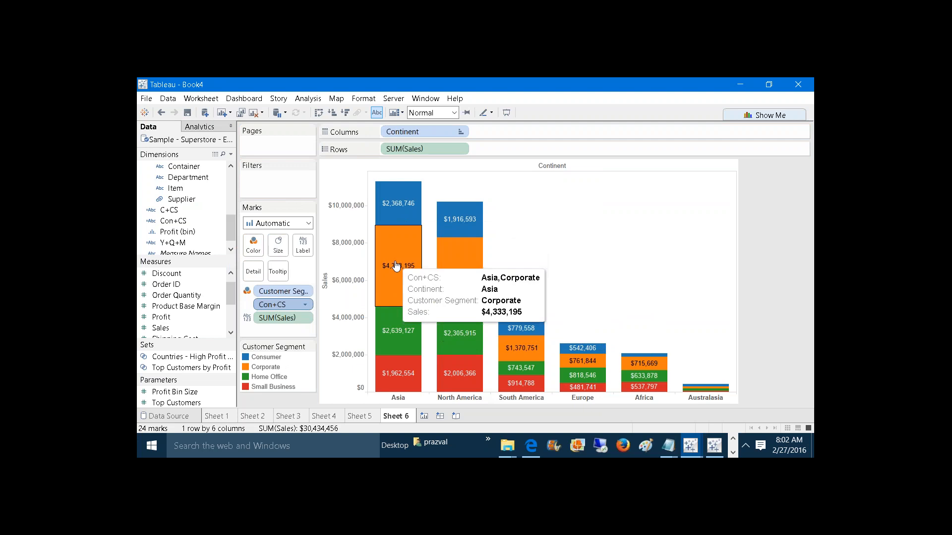
mouse_move(461, 377)
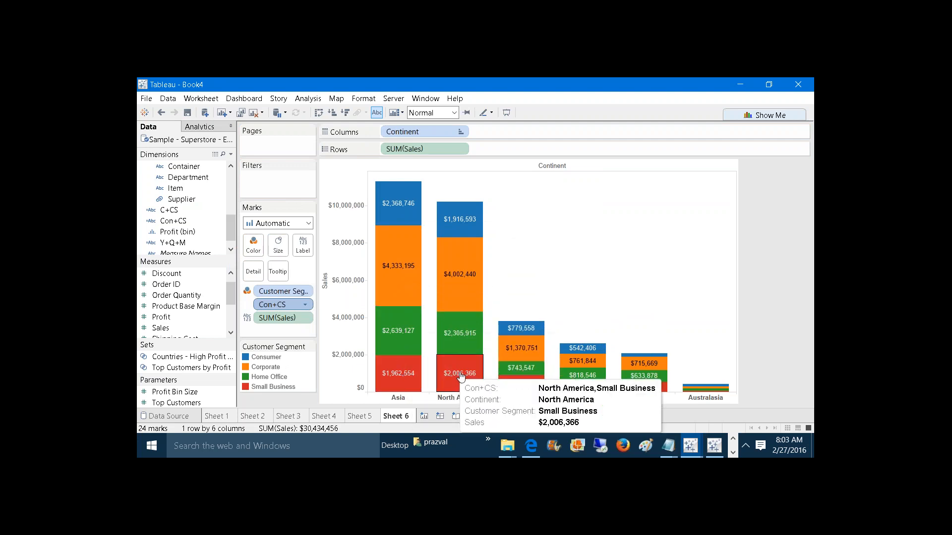
mouse_move(450, 229)
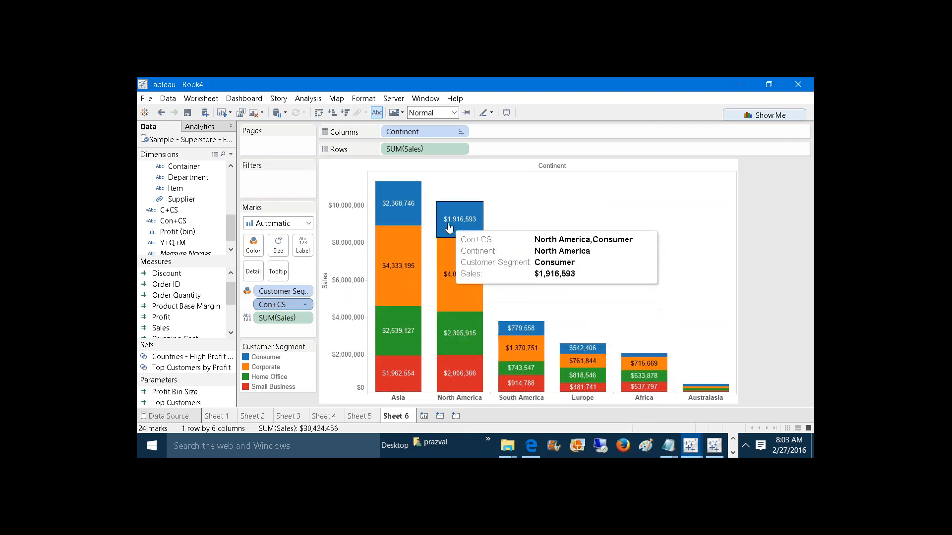
mouse_move(410, 222)
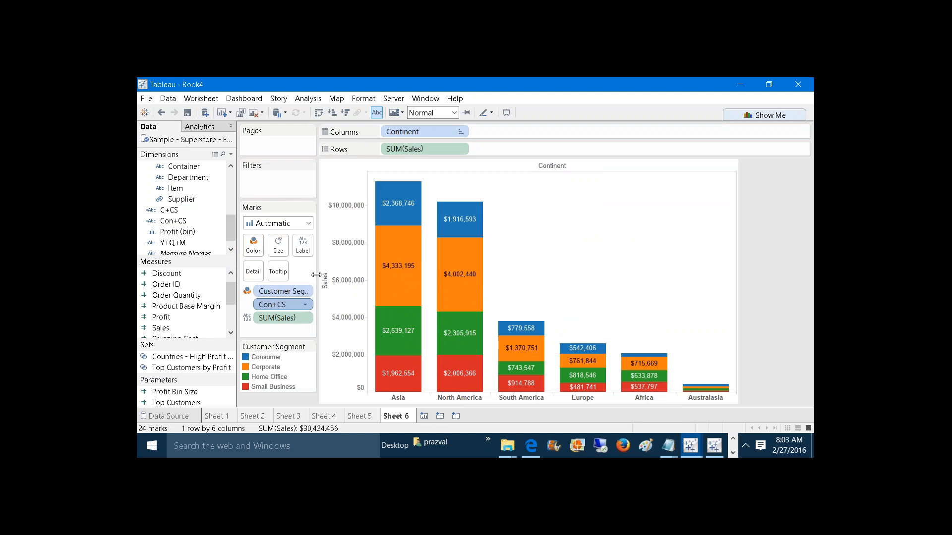
right_click(291, 293)
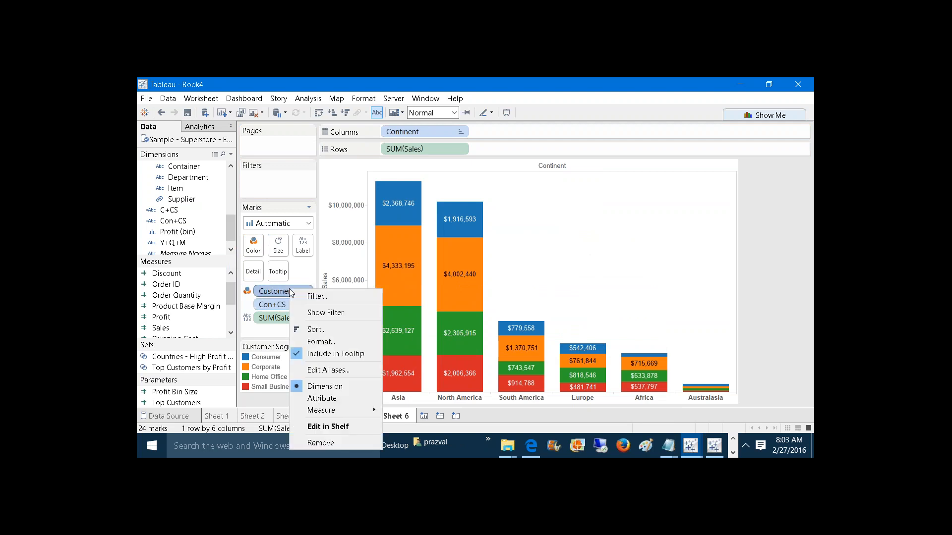
left_click(332, 403)
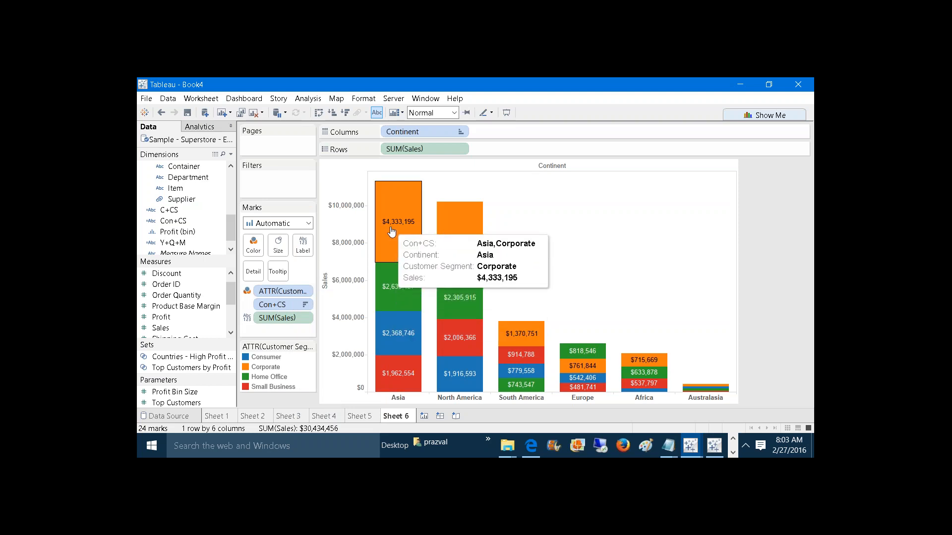
mouse_move(390, 282)
mouse_move(392, 249)
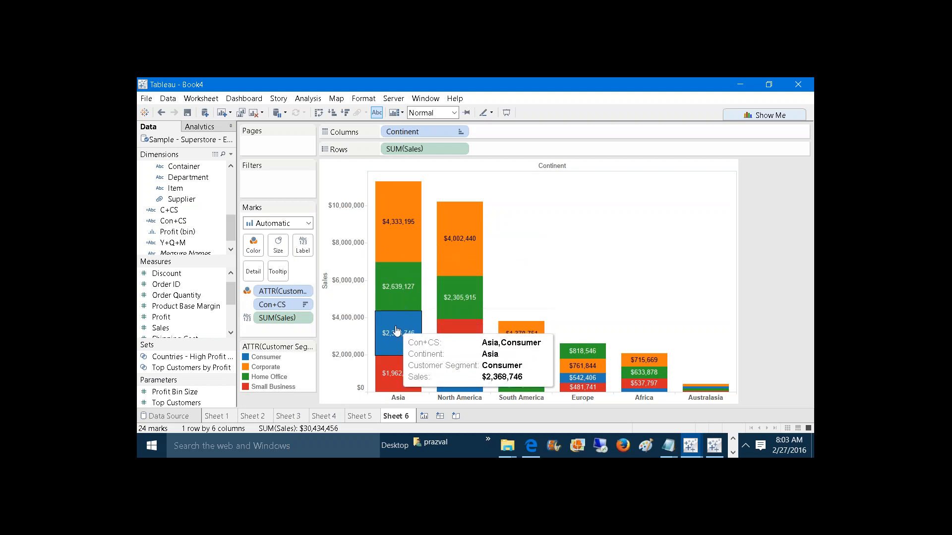
mouse_move(402, 365)
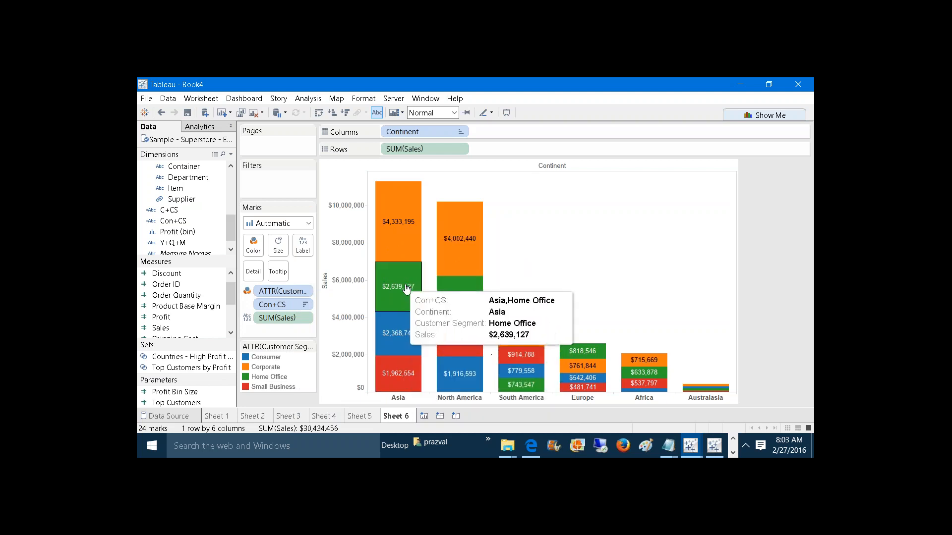
mouse_move(455, 267)
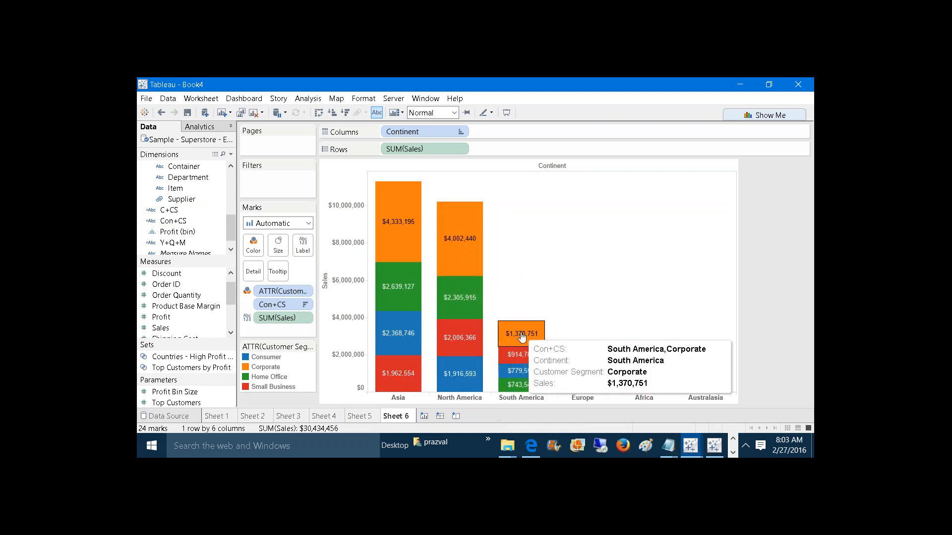
mouse_move(521, 373)
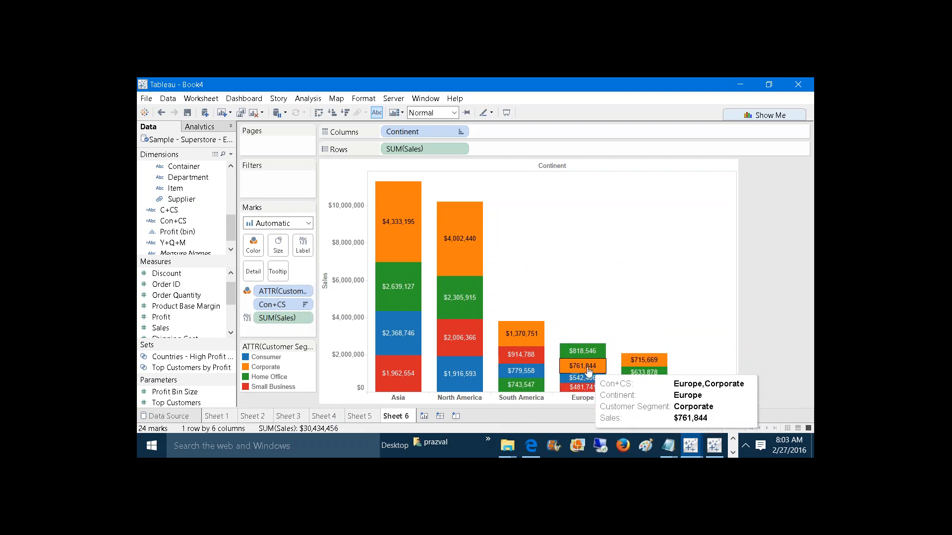
mouse_move(621, 390)
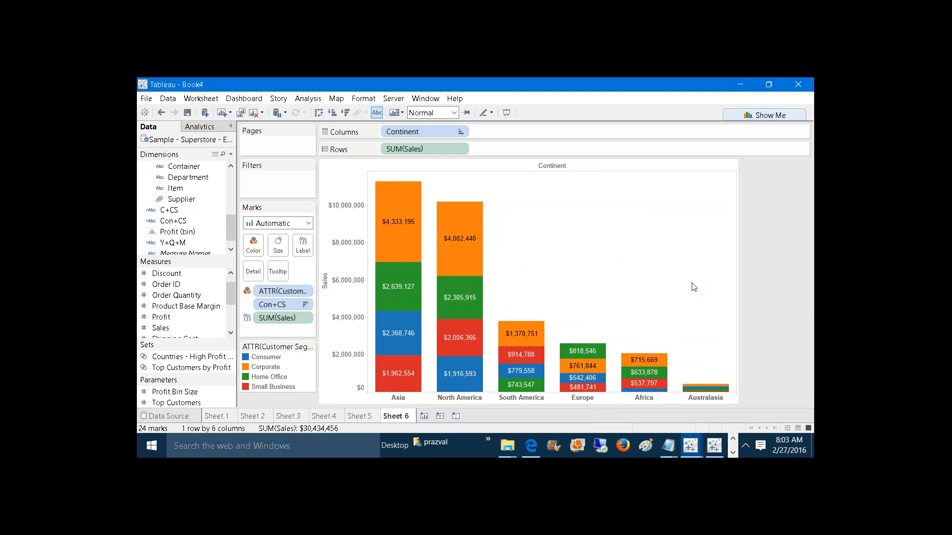
Create a new worksheet with a text table of Sales, with Continent as rows and Customer Segment as columns
left_click(426, 415)
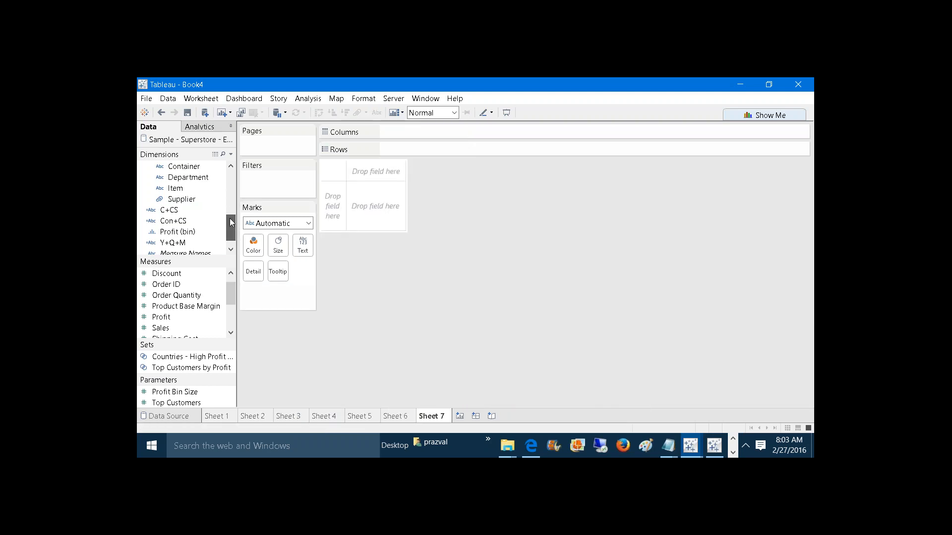
left_click_drag(230, 223, 441, 151)
left_click(204, 180)
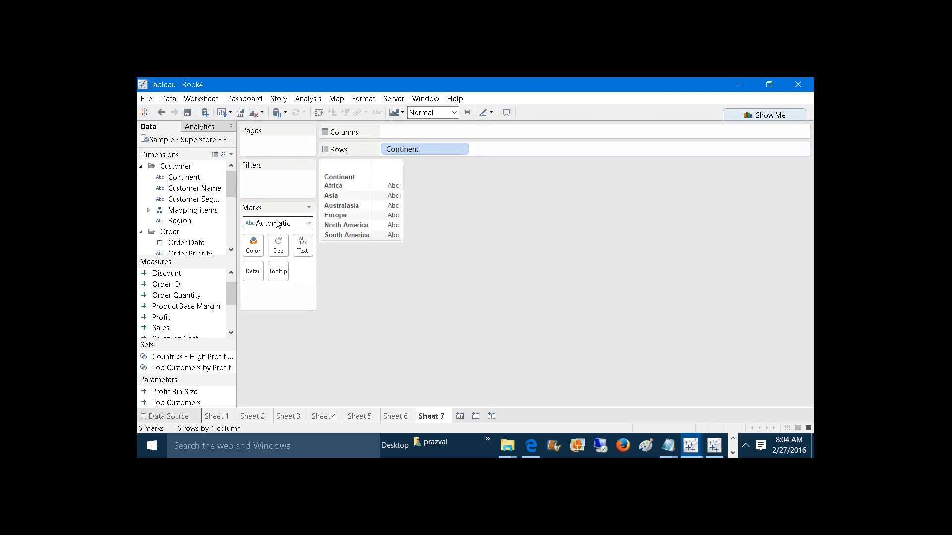
mouse_move(213, 199)
left_mouse_down()
mouse_move(453, 164)
mouse_move(484, 169)
left_mouse_up()
left_click(192, 327)
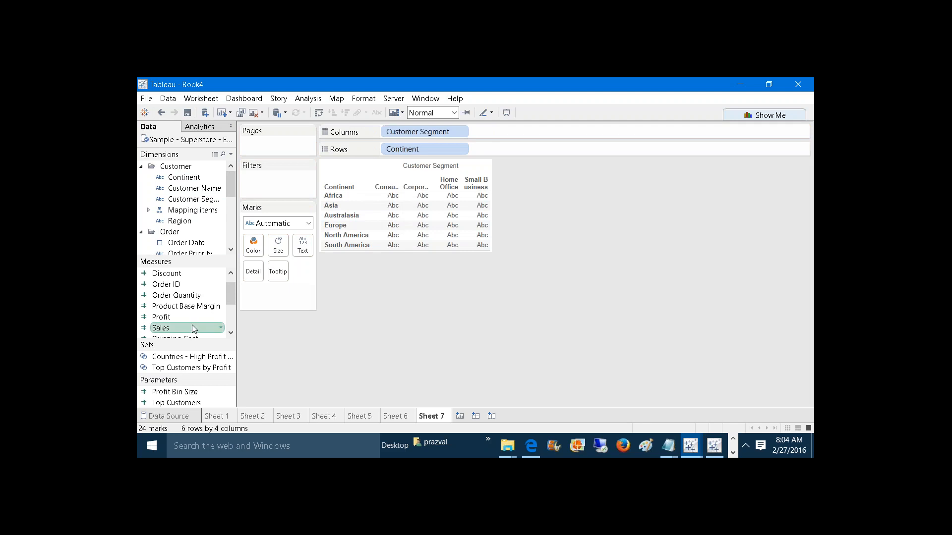
left_click_drag(192, 327, 303, 245)
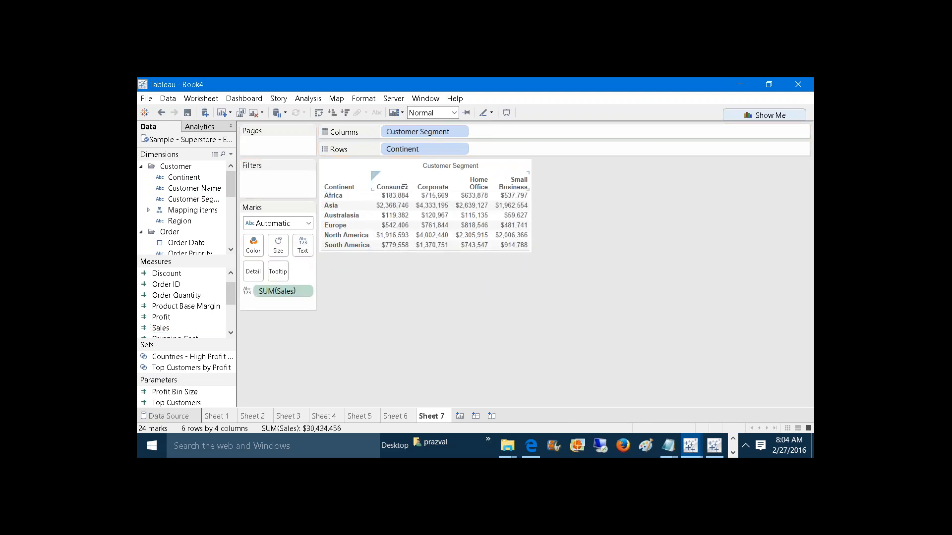
Sort the table's Continent rows in descending order by the sum of Sales
right_click(391, 148)
left_click(410, 184)
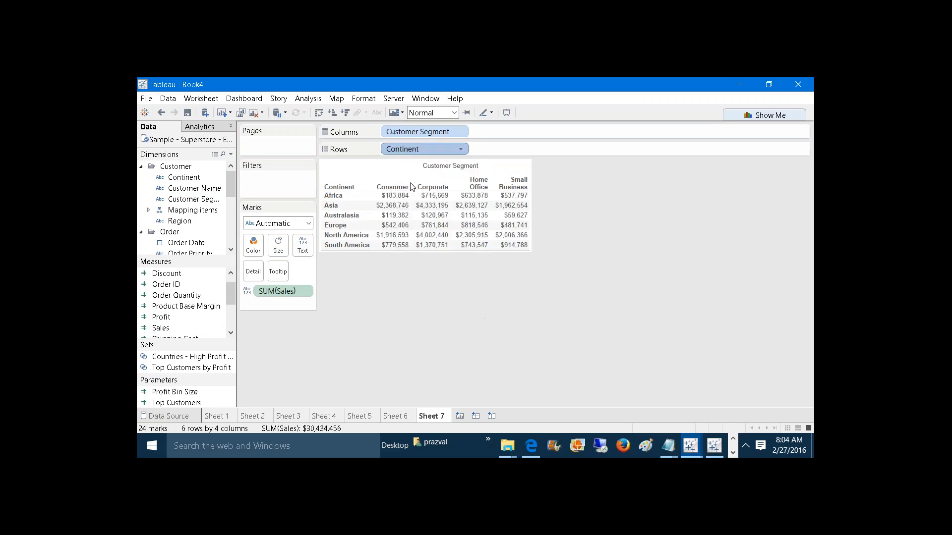
left_click(403, 228)
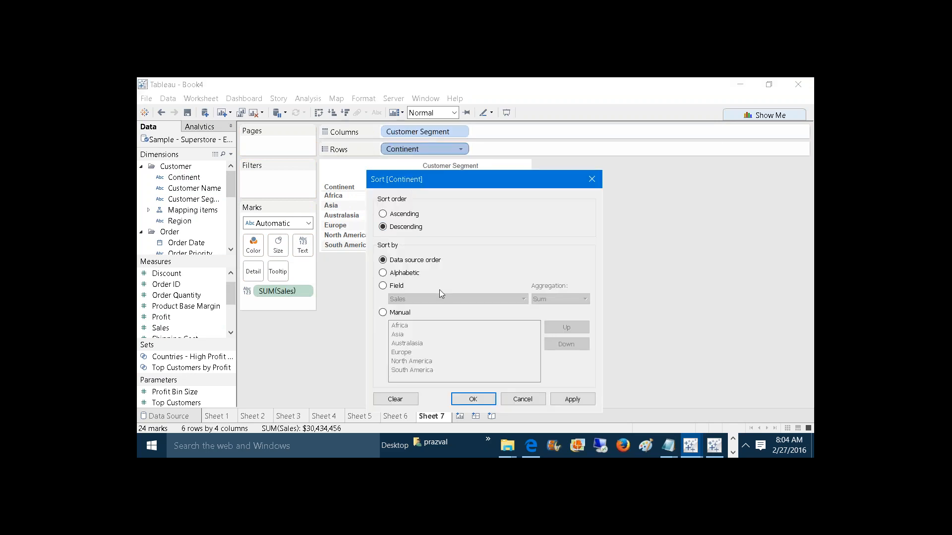
left_click(399, 287)
left_click(570, 398)
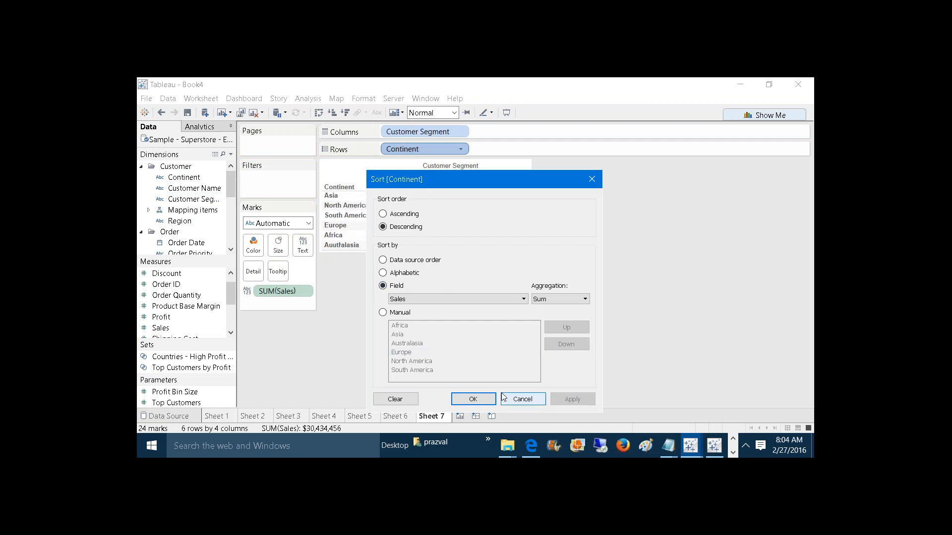
left_click(480, 399)
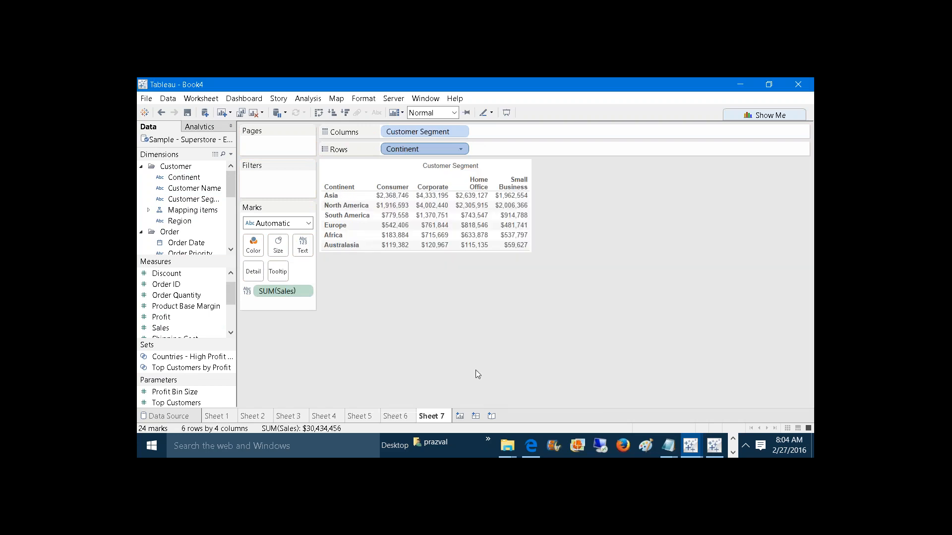
Sort the table's Customer Segment columns in descending order by the sum of Sales
right_click(395, 136)
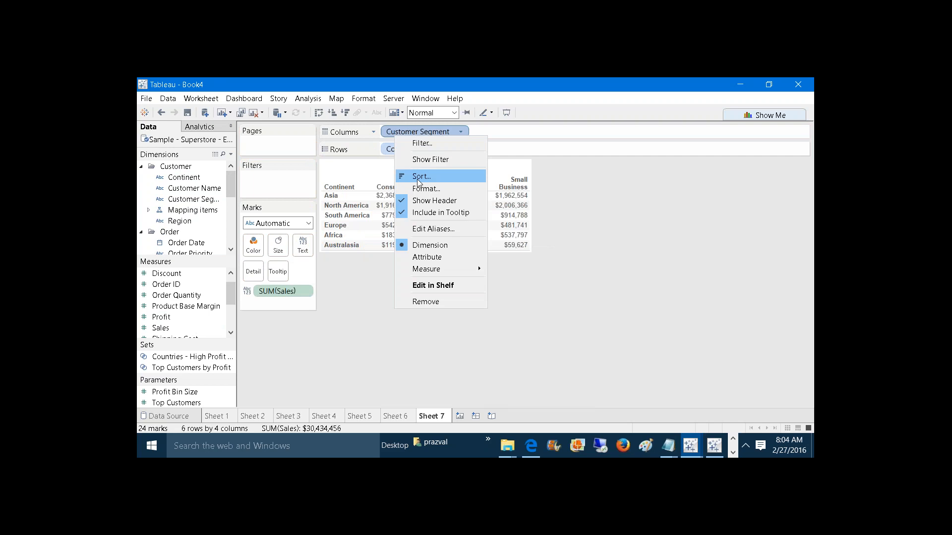
left_click(417, 177)
left_click(406, 226)
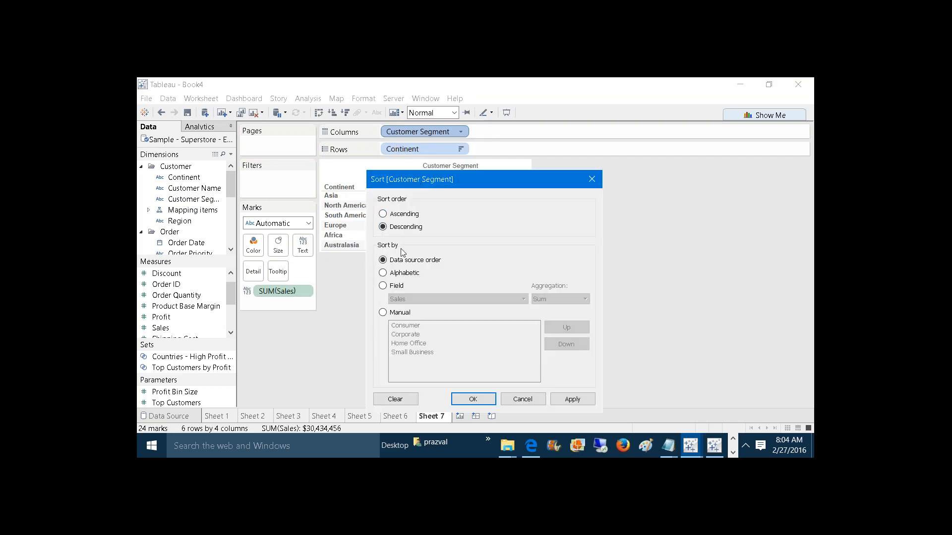
left_click(396, 286)
left_click(570, 398)
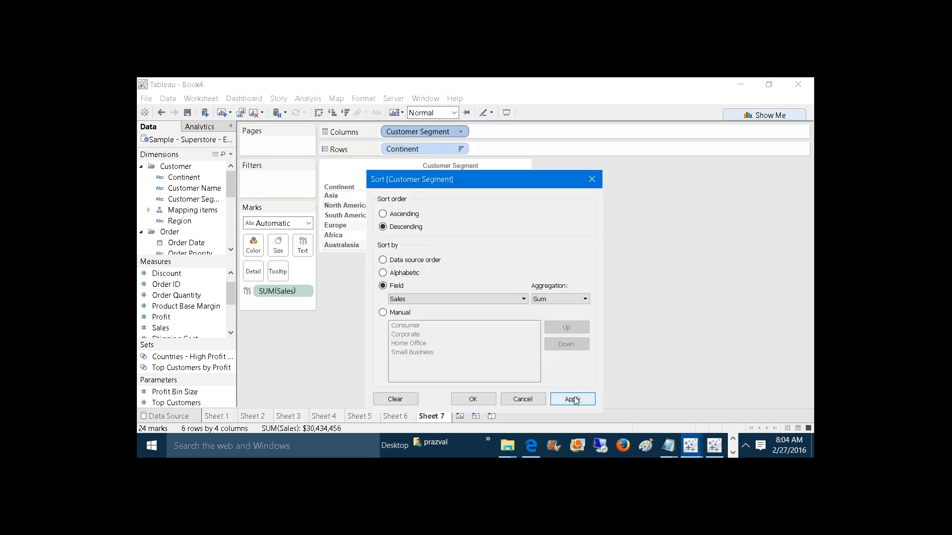
left_click(480, 399)
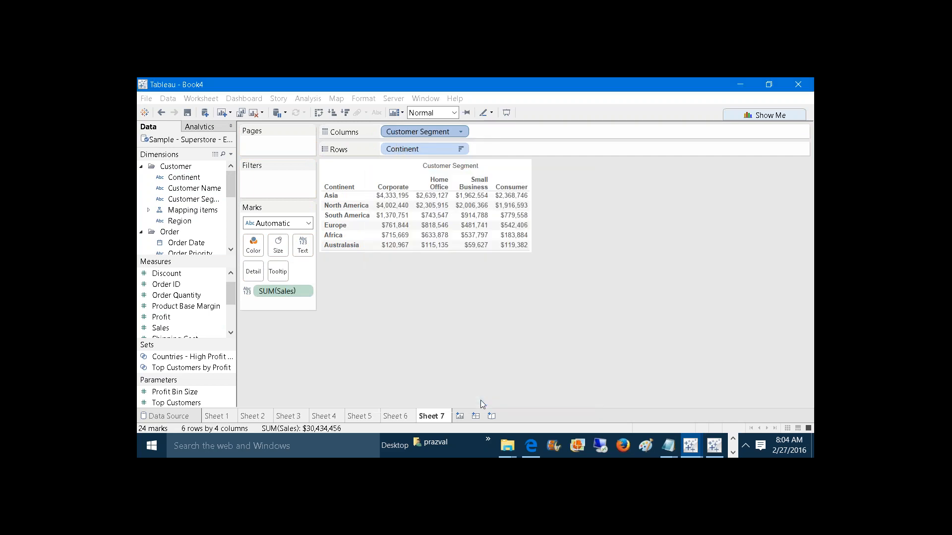
Show row grand totals and column grand totals in the Sales table
left_click(319, 102)
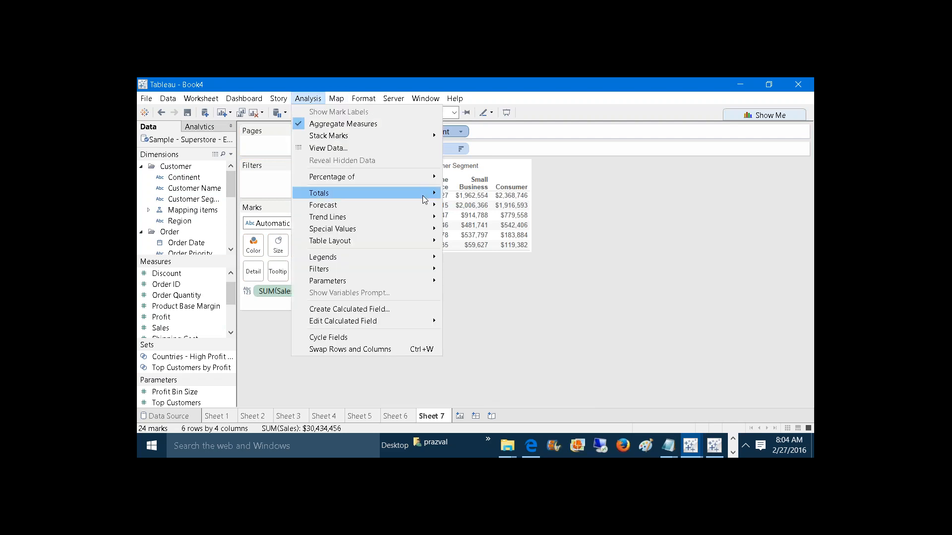
mouse_move(426, 197)
left_click(480, 196)
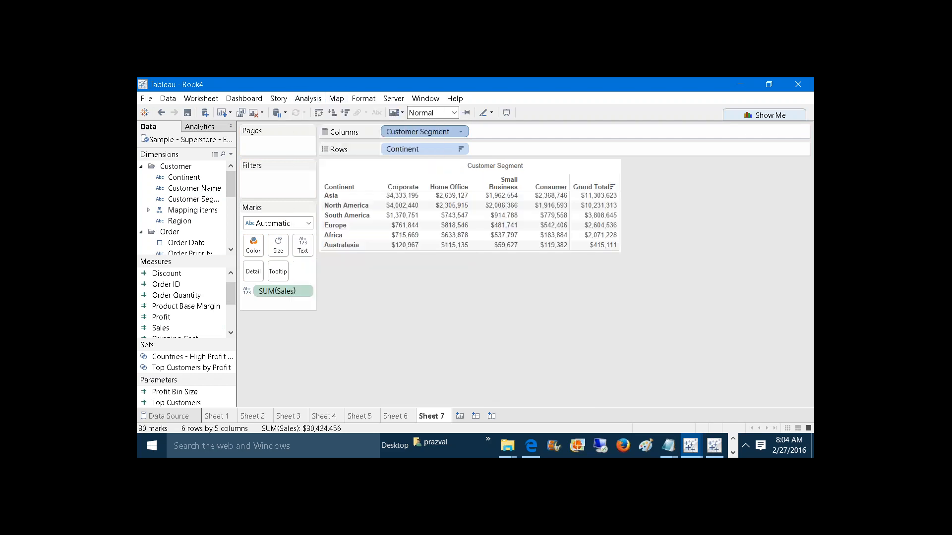
left_click(310, 101)
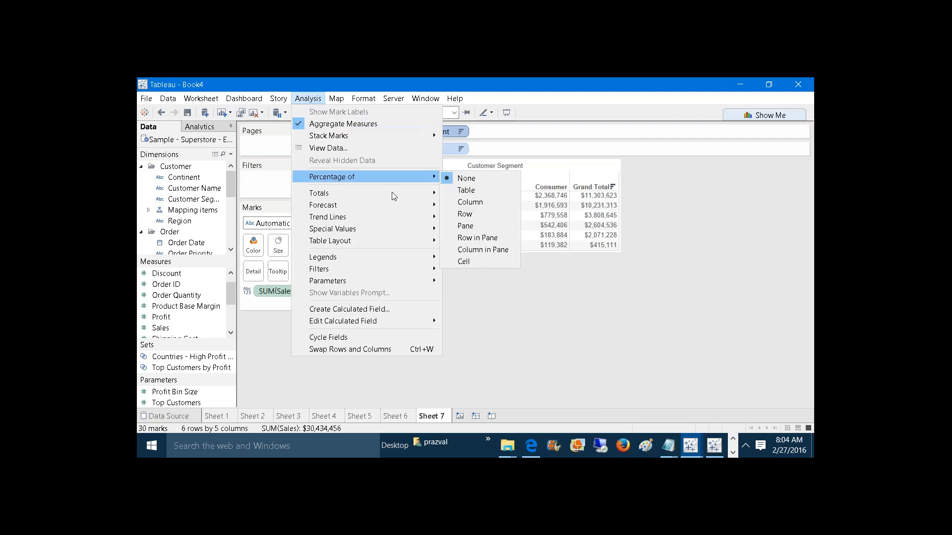
mouse_move(405, 193)
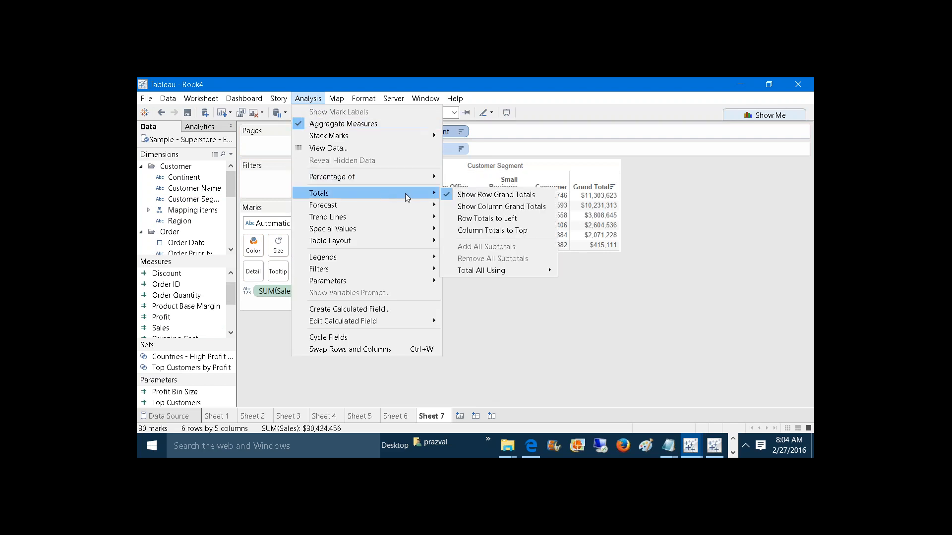
left_click(454, 208)
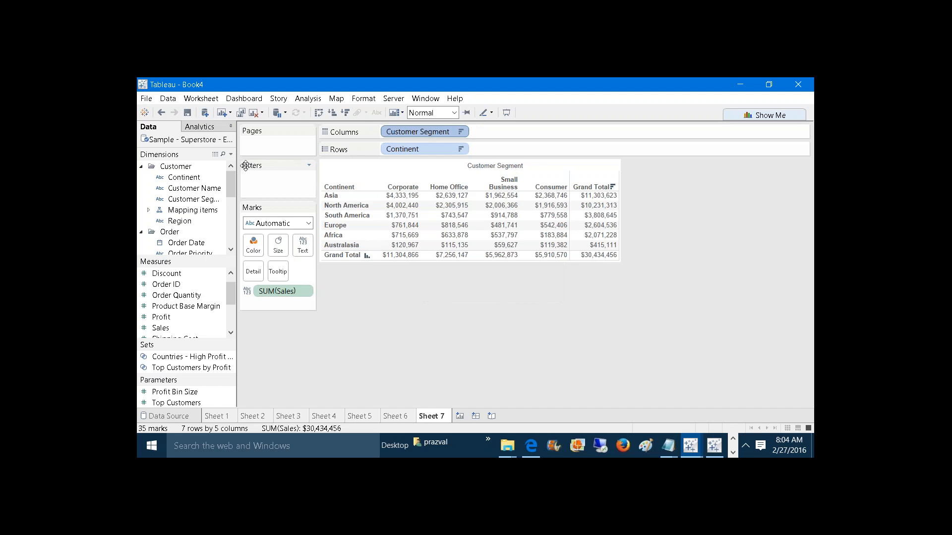
Add Ship Mode to the rows after Continent and Order Priority to the columns after Customer Segment
left_click_drag(231, 179, 231, 192)
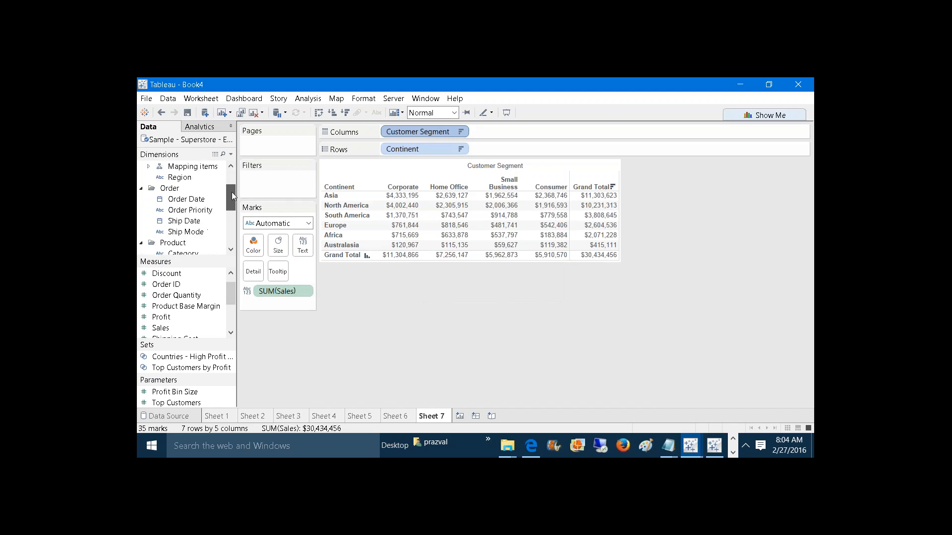
left_click_drag(198, 234, 498, 149)
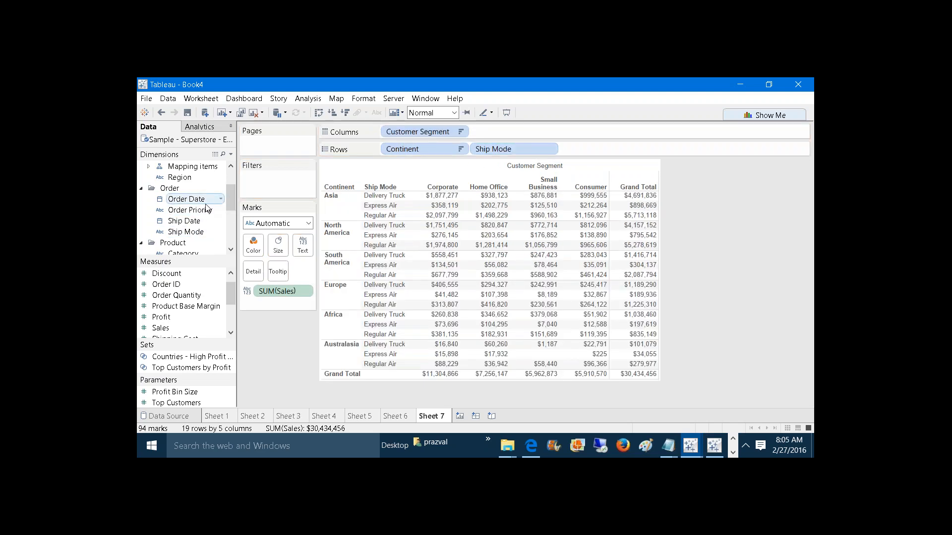
left_click_drag(198, 210, 555, 171)
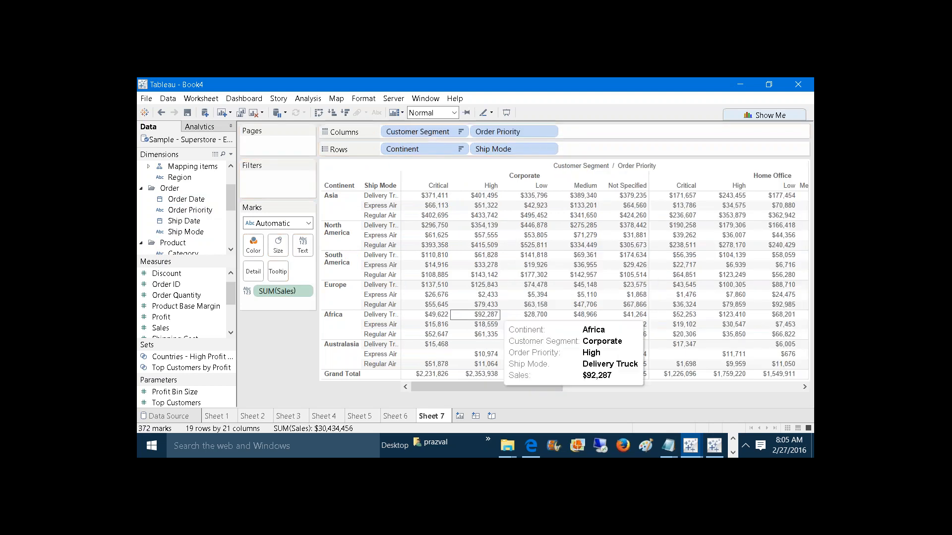
Examine the row and column grand totals to check how Ship Mode and Order Priority are ordered within each group
left_click_drag(442, 386, 725, 415)
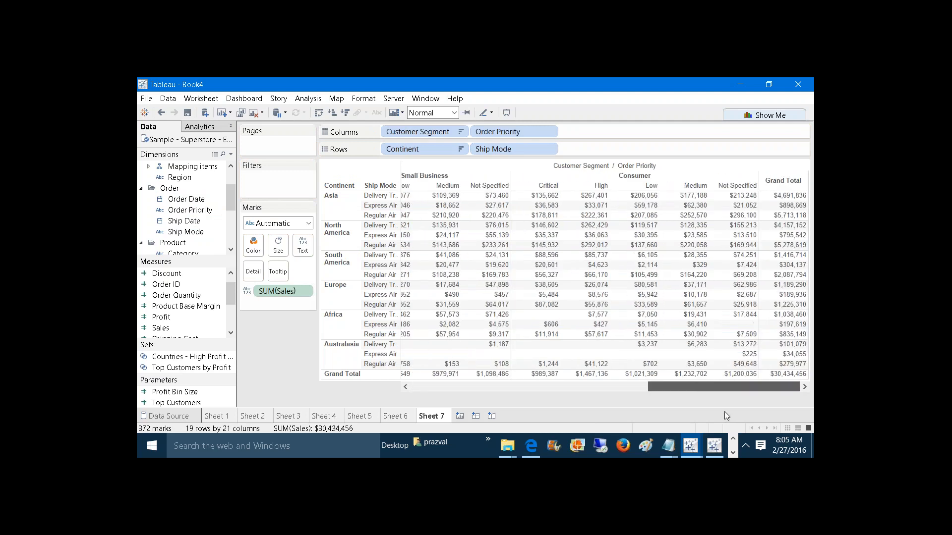
mouse_move(784, 200)
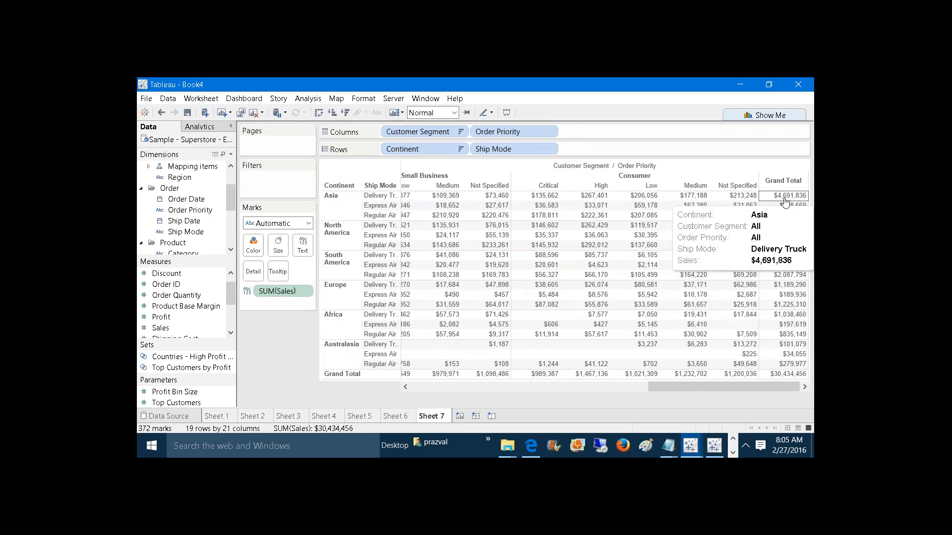
mouse_move(785, 280)
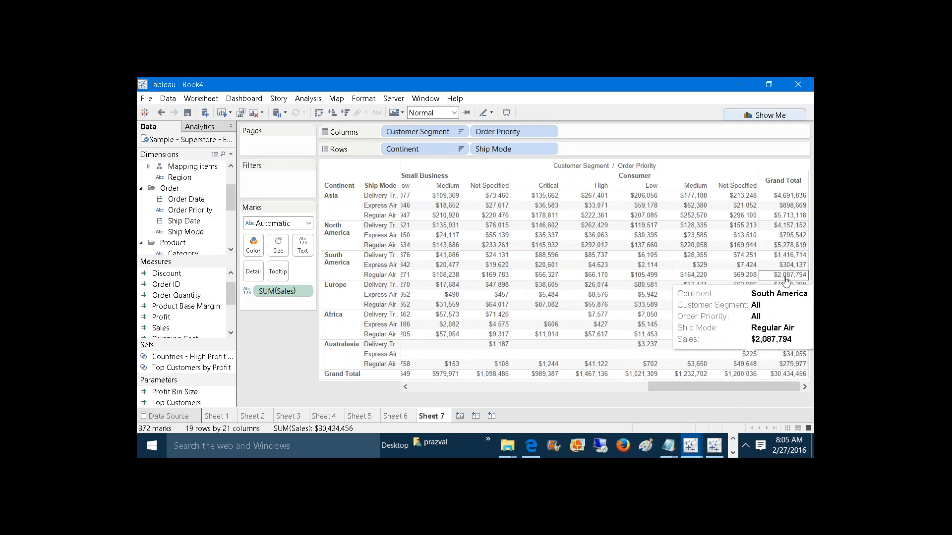
mouse_move(736, 366)
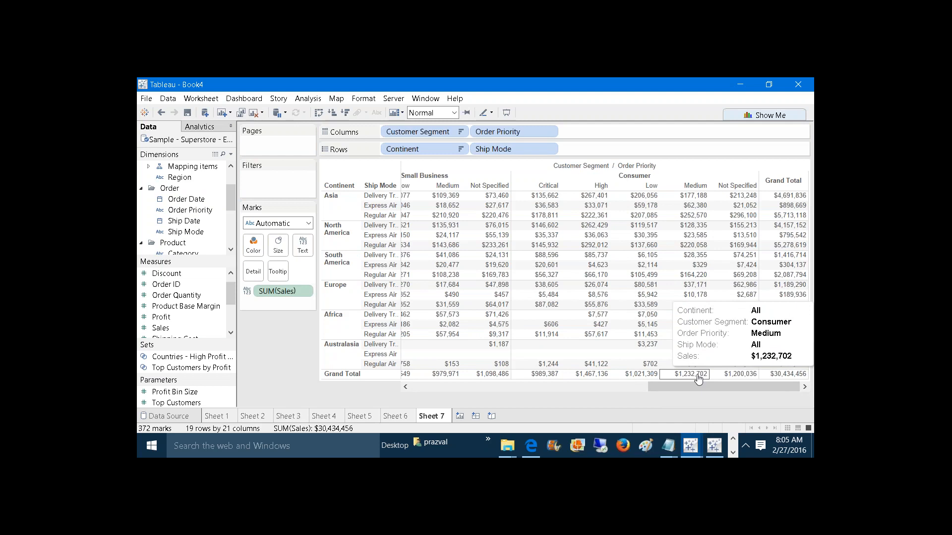
left_click_drag(676, 384, 434, 385)
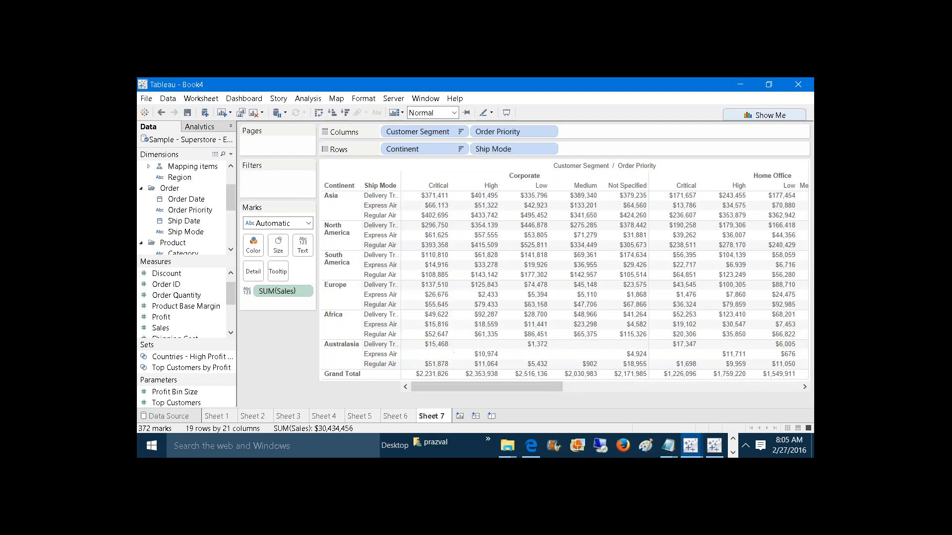
mouse_move(441, 379)
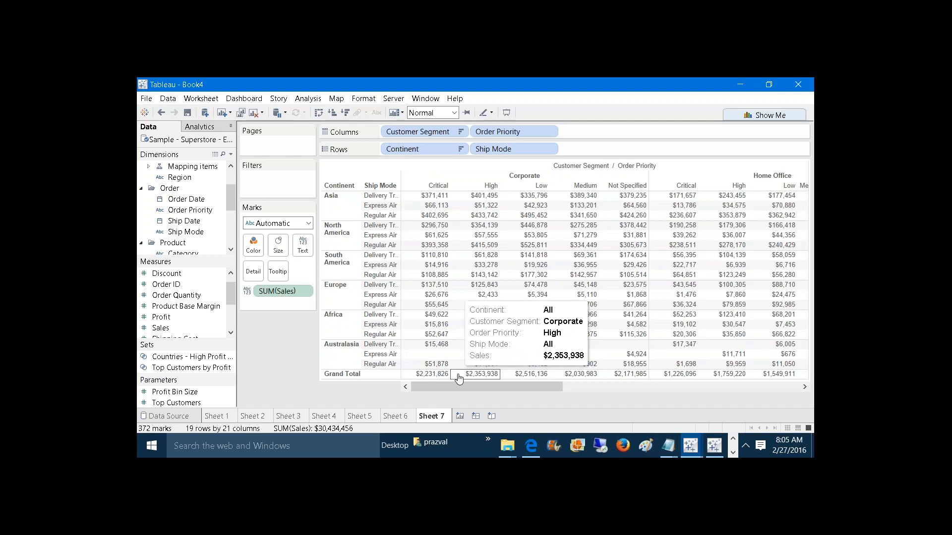
mouse_move(510, 383)
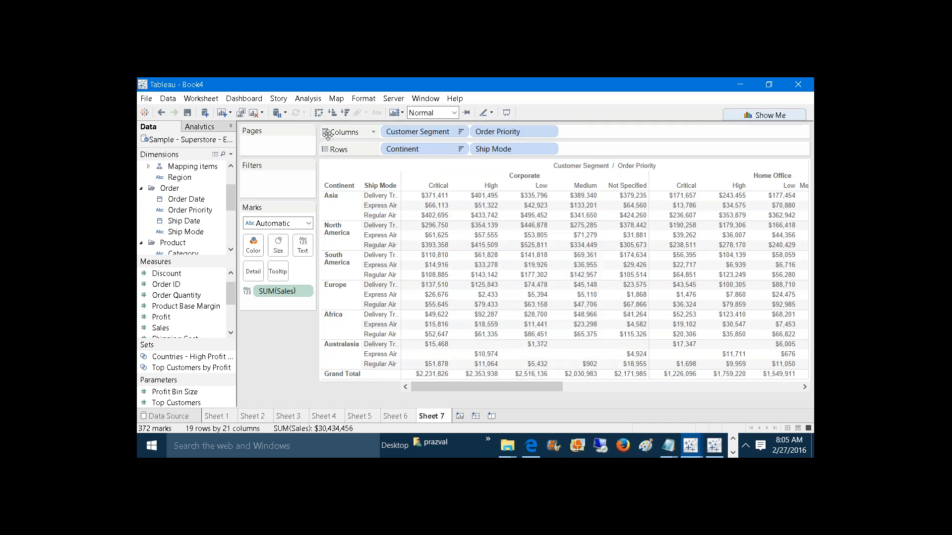
Create a calculated field named CS+OP and begin its formula with [Customer Segment]
left_click(230, 154)
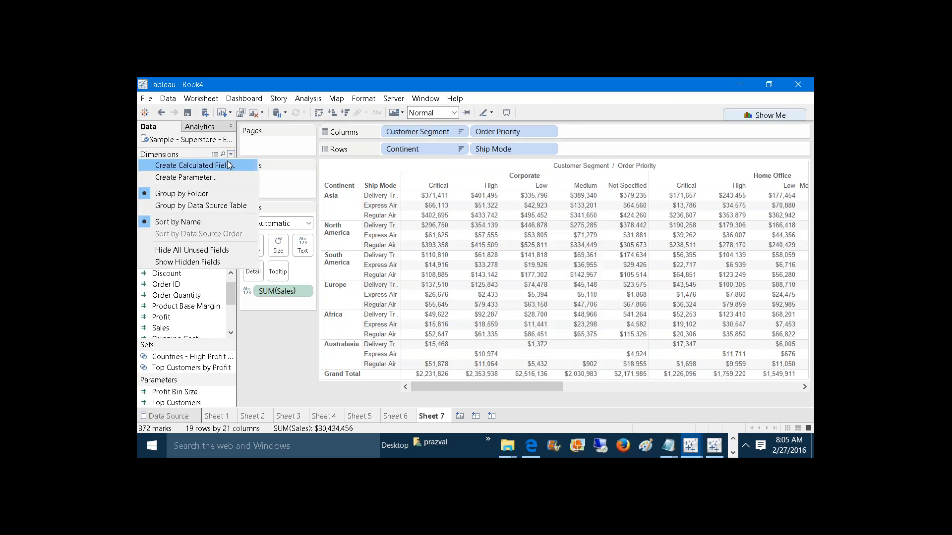
left_click(228, 164)
type("C")
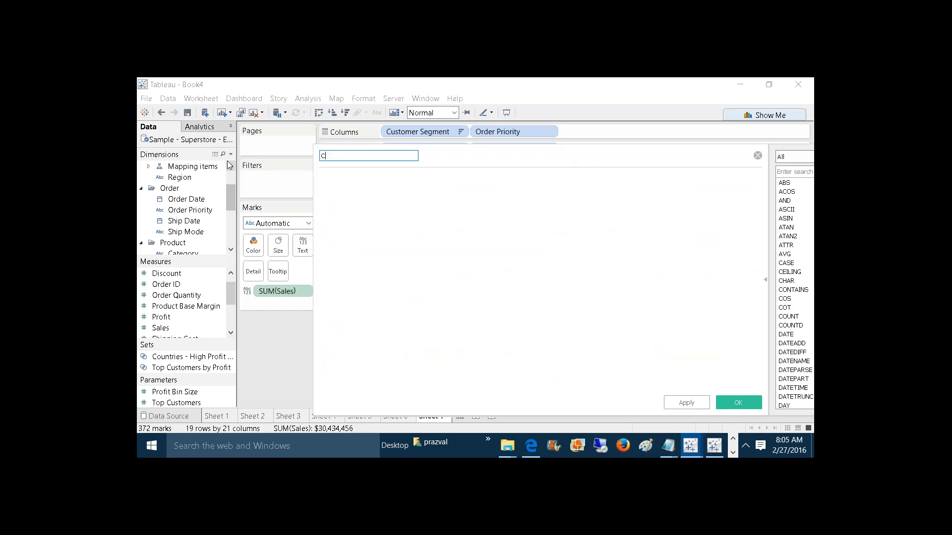
type("S+OP")
left_click(332, 199)
type("CUS")
key("Escape")
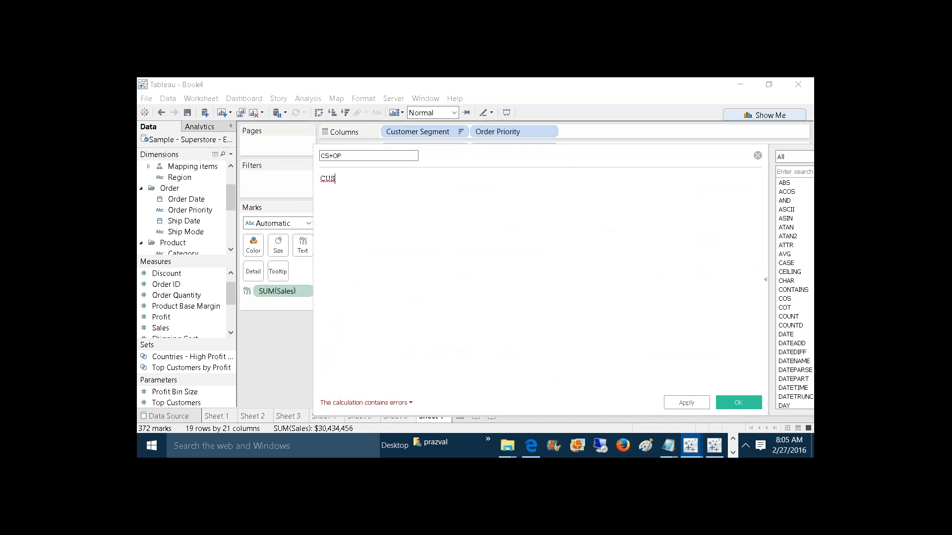
key("Return")
Complete the CS+OP formula as [Customer Segment]+','+[Order Priority] and save the calculated field
type("+,'")
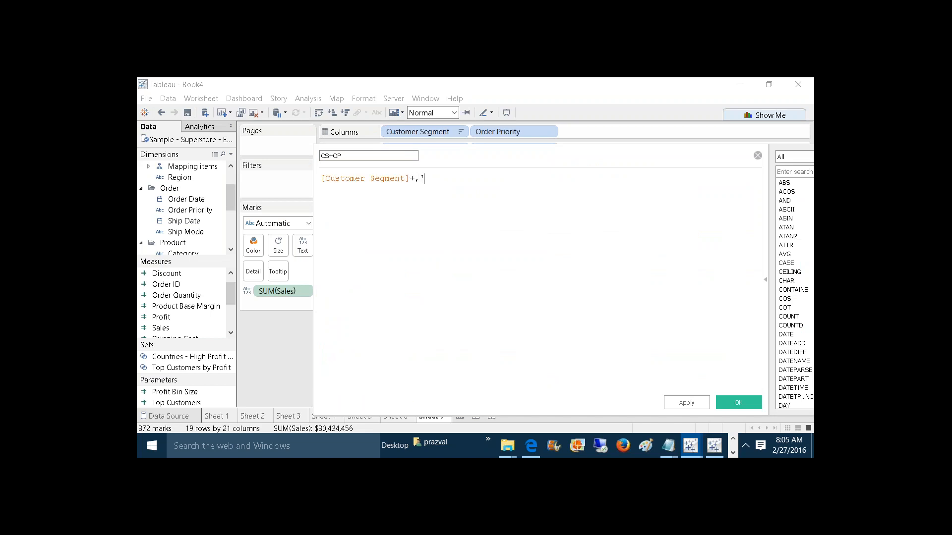
type("+")
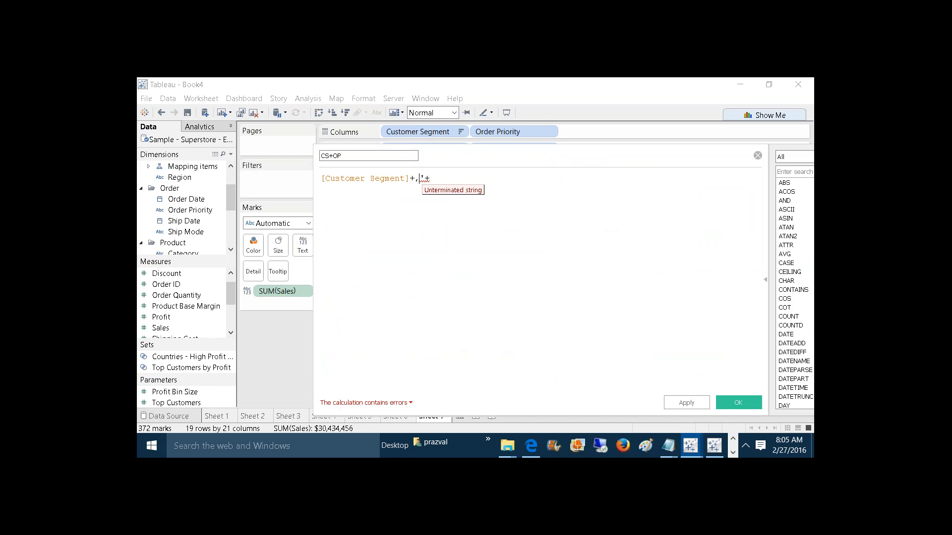
type("'")
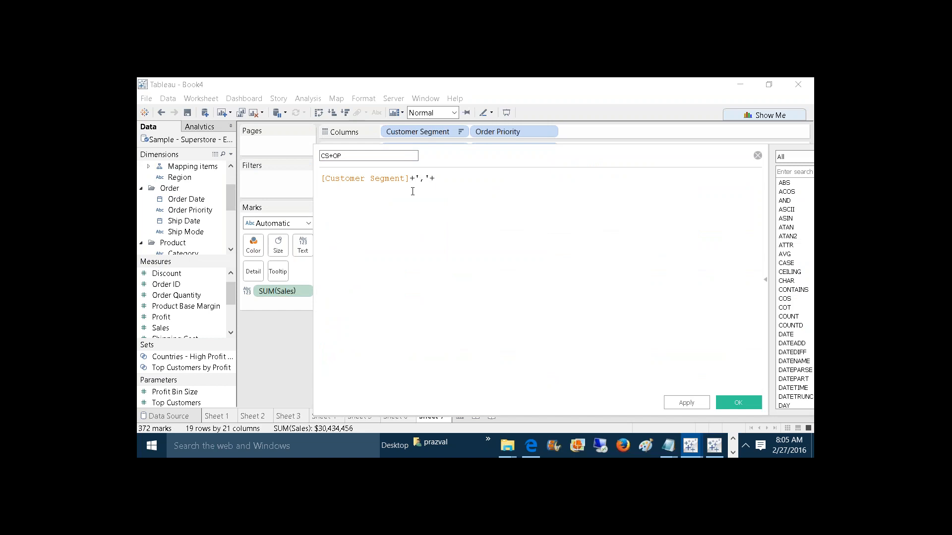
type("o")
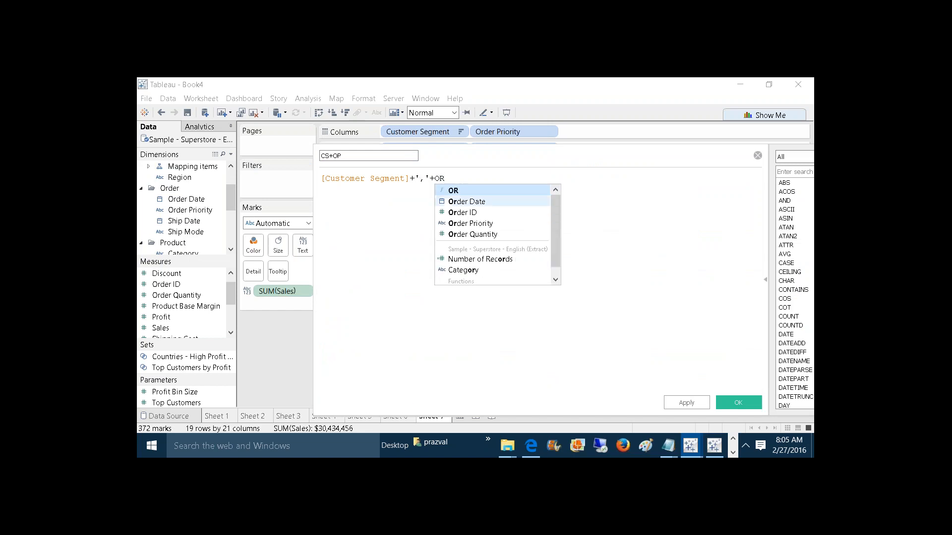
left_click(477, 225)
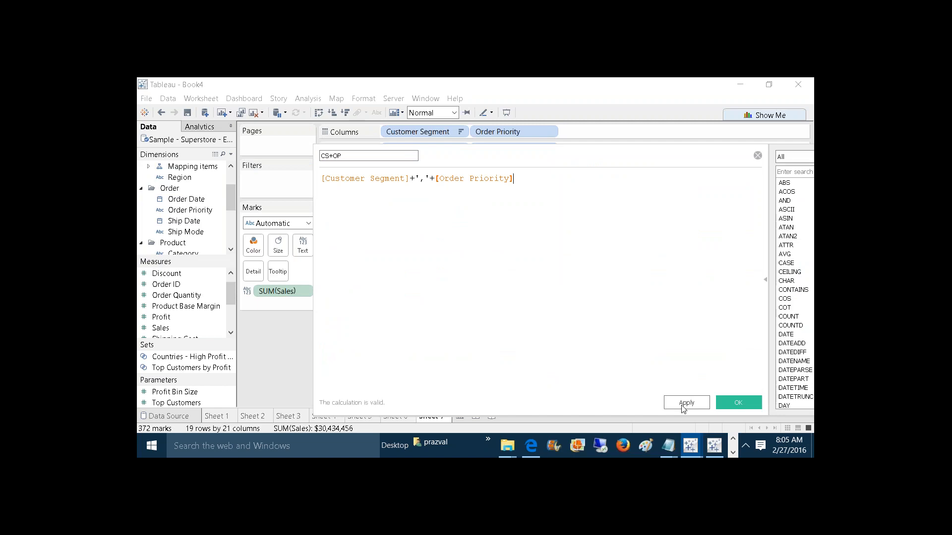
left_click(728, 403)
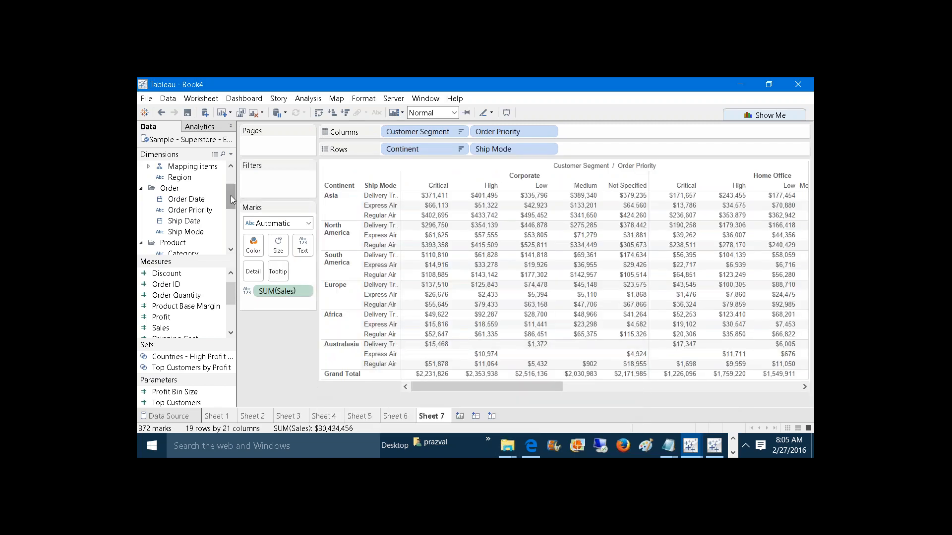
Place CS+OP between Customer Segment and Order Priority in the columns and sort it descending by the sum of Sales
mouse_move(230, 192)
left_mouse_down()
mouse_move(231, 173)
mouse_move(230, 233)
mouse_move(195, 222)
mouse_move(401, 130)
mouse_move(575, 110)
mouse_move(472, 131)
left_mouse_up()
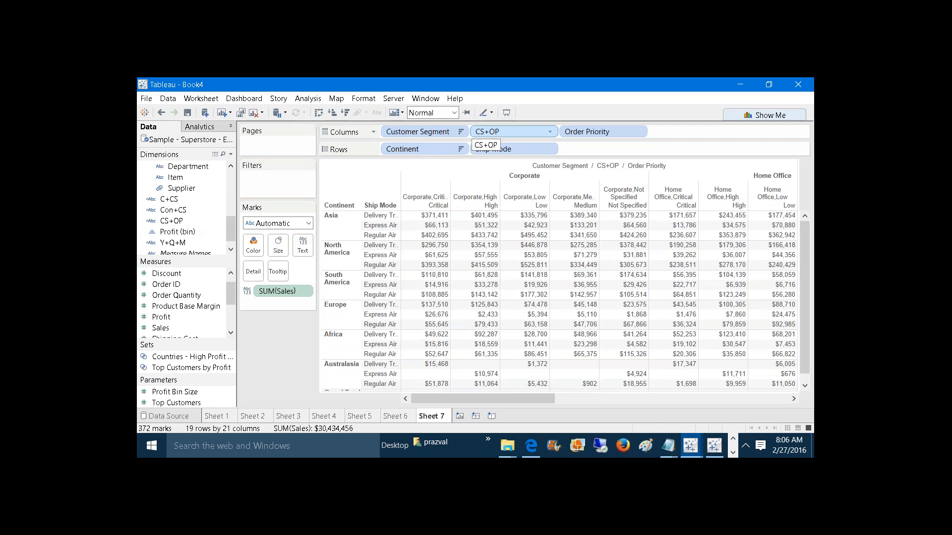
right_click(478, 132)
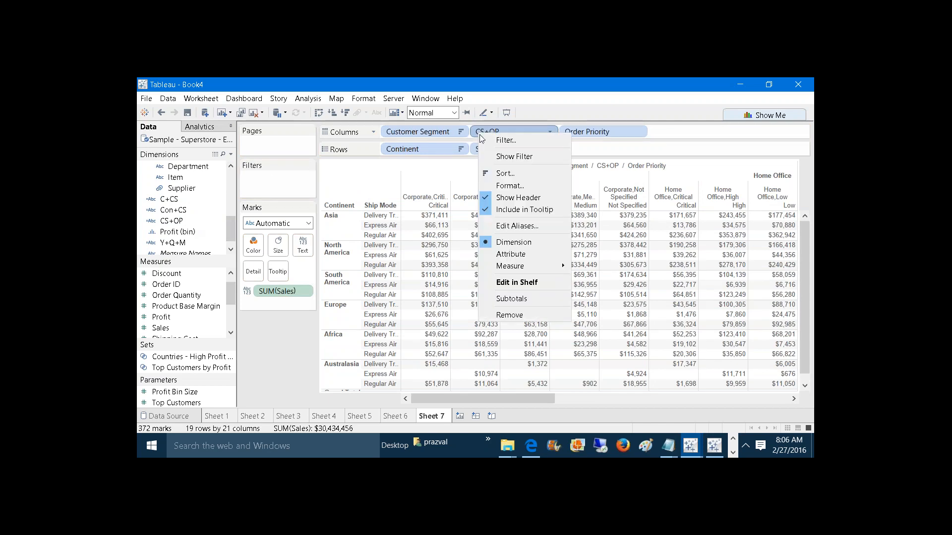
left_click(504, 173)
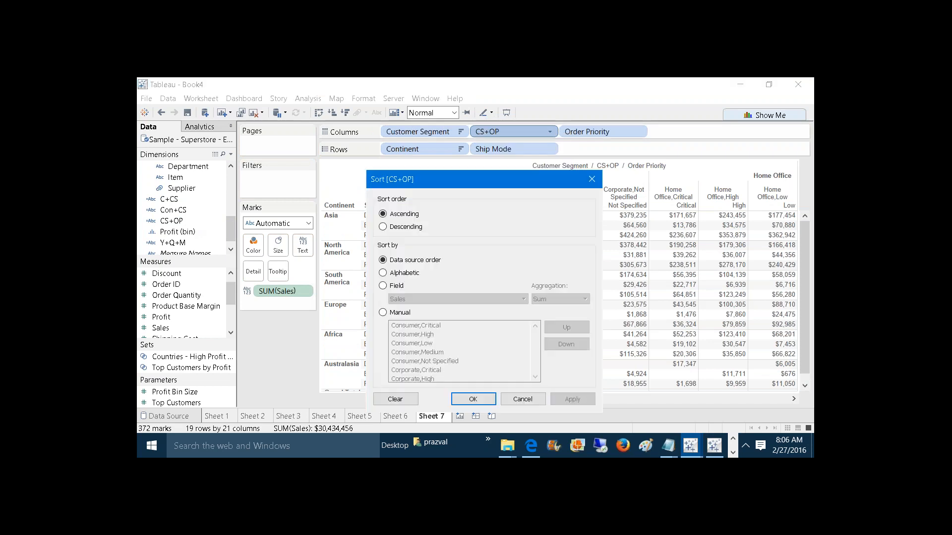
left_click(403, 229)
left_click(398, 286)
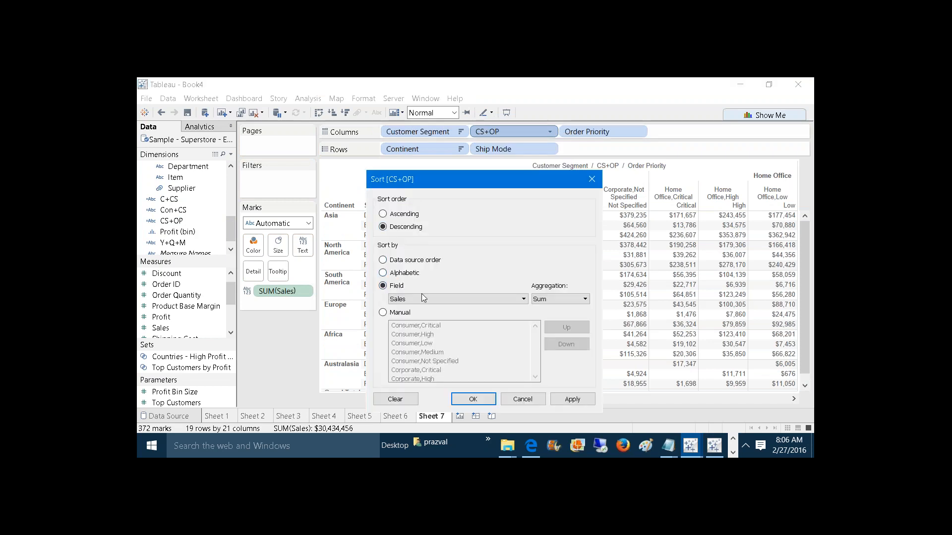
left_click(564, 397)
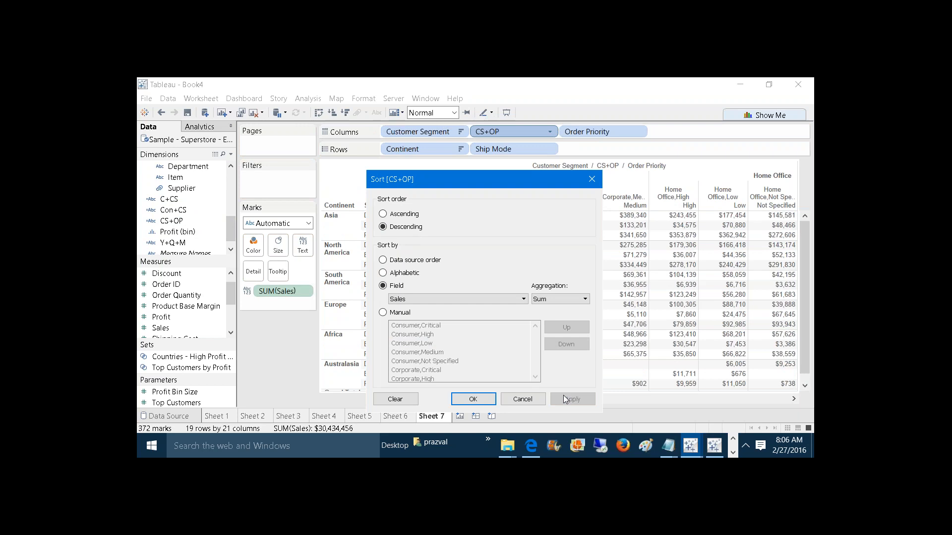
left_click(486, 401)
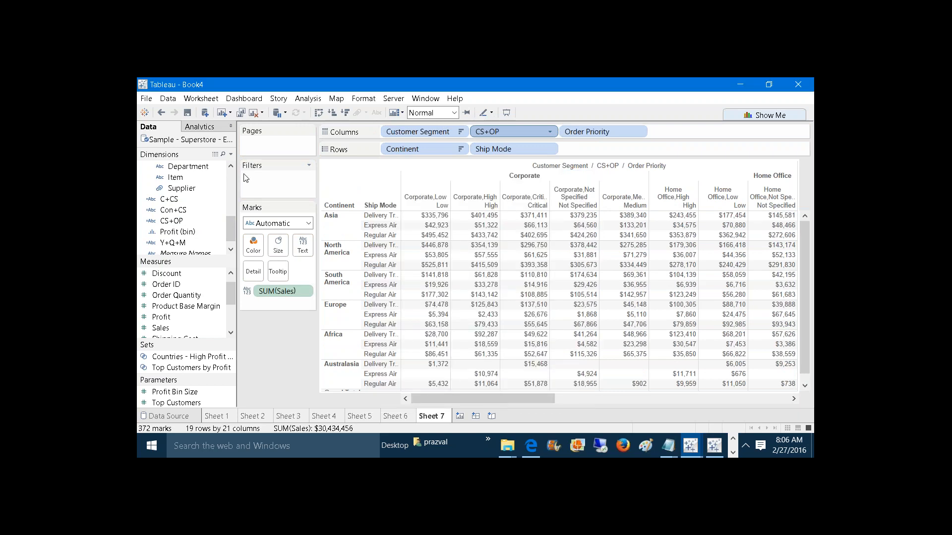
Create a calculated field named C+SM with the formula [Continent]+','+[Ship Mode]
left_click(231, 154)
left_click(230, 165)
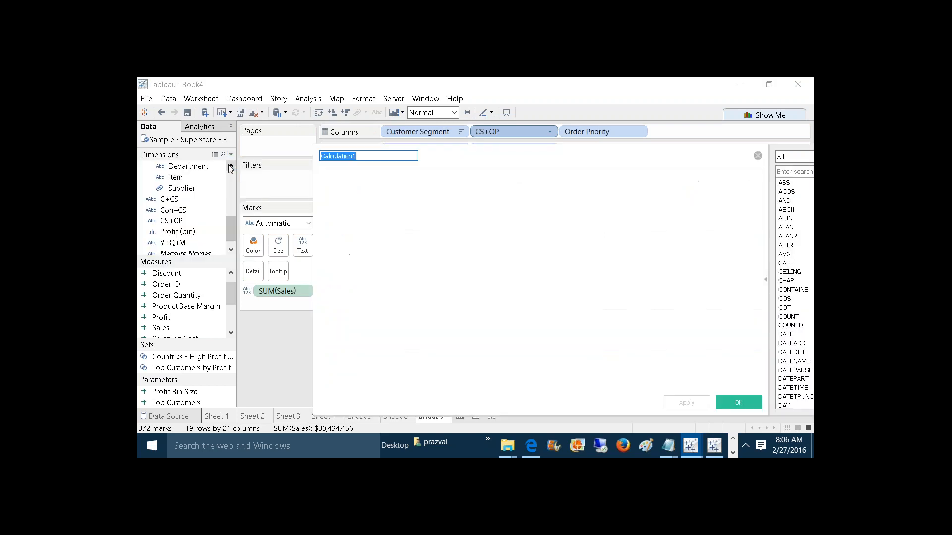
type("C+")
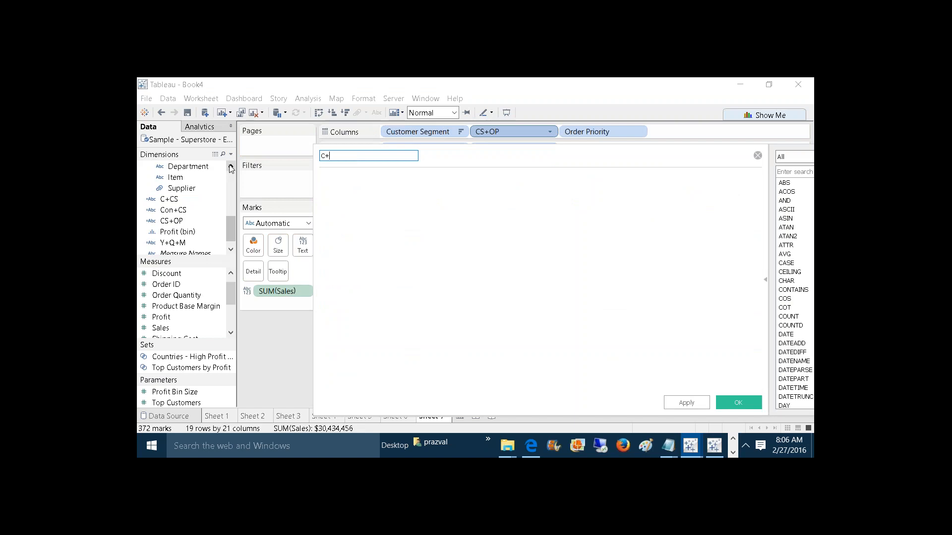
type("SM")
left_click(337, 193)
type("CON")
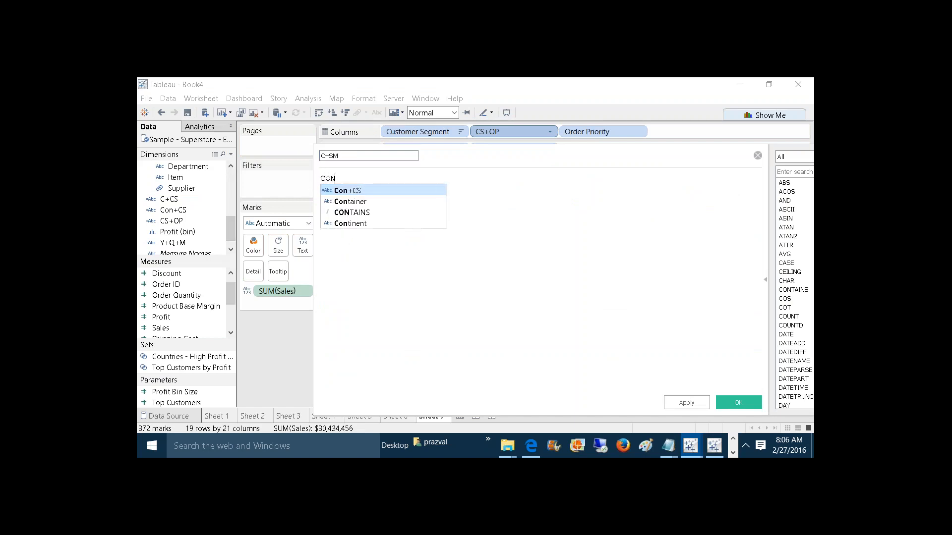
left_click(351, 224)
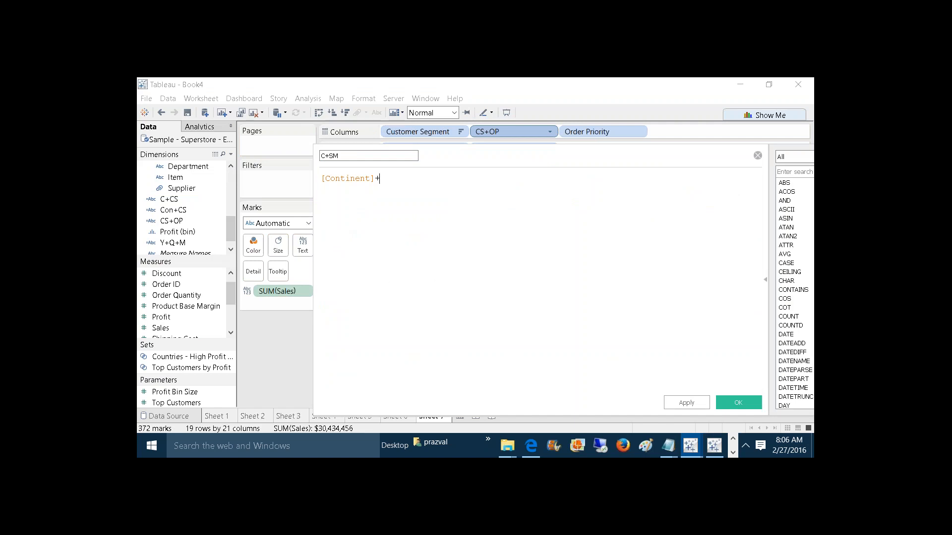
type("+','+SHI")
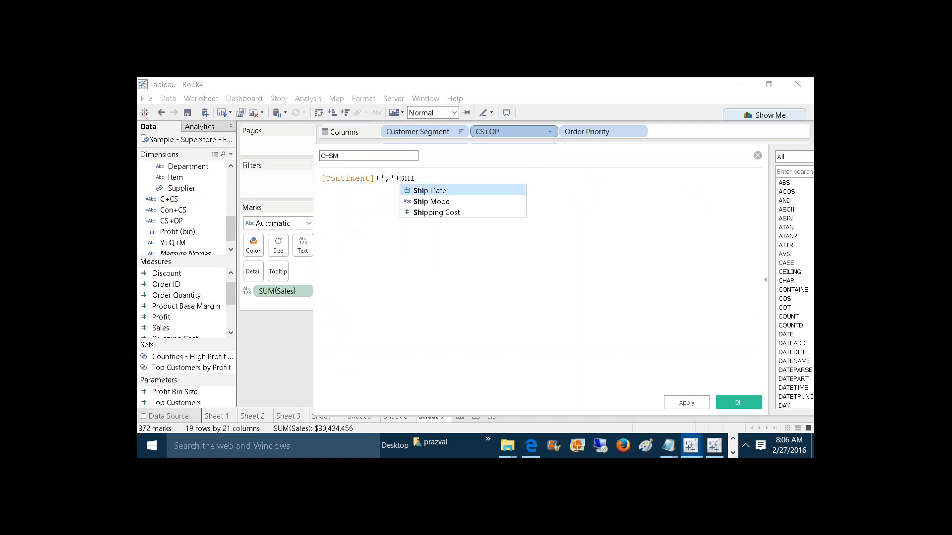
left_click(424, 202)
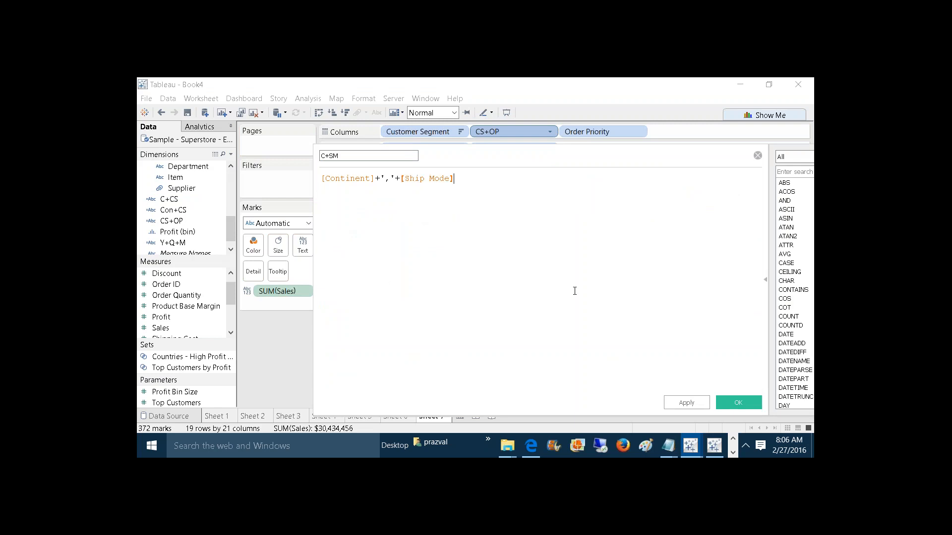
left_click(685, 403)
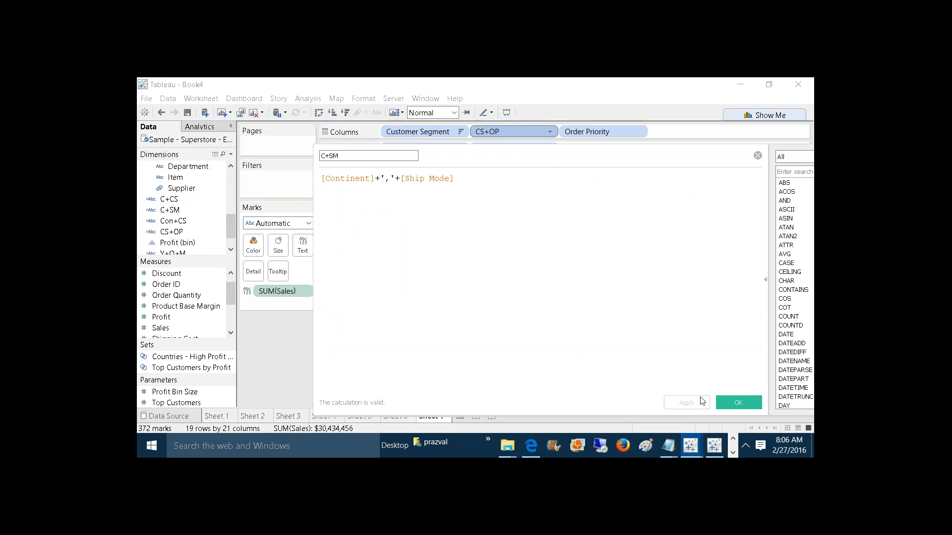
left_click(724, 403)
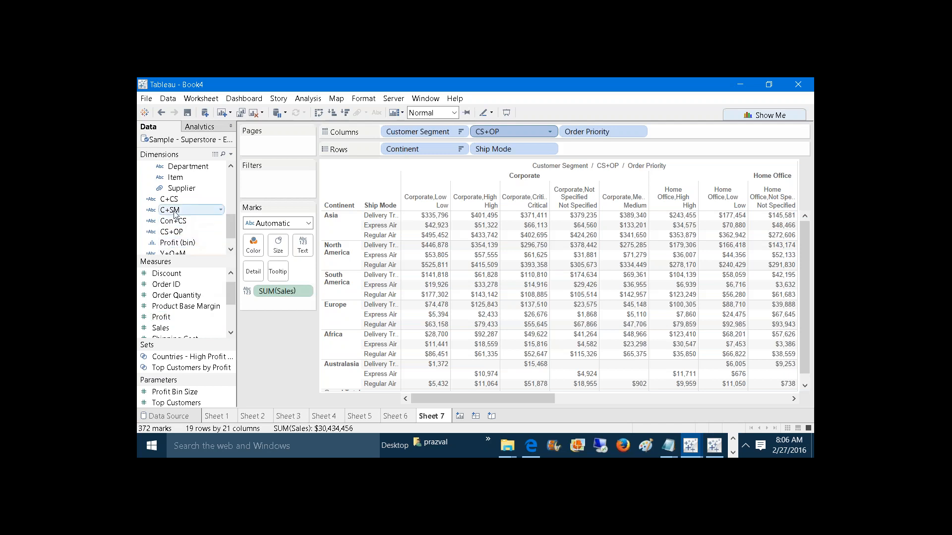
Place C+SM between Continent and Ship Mode in the rows and sort it descending by the sum of Sales
left_click_drag(174, 214, 475, 150)
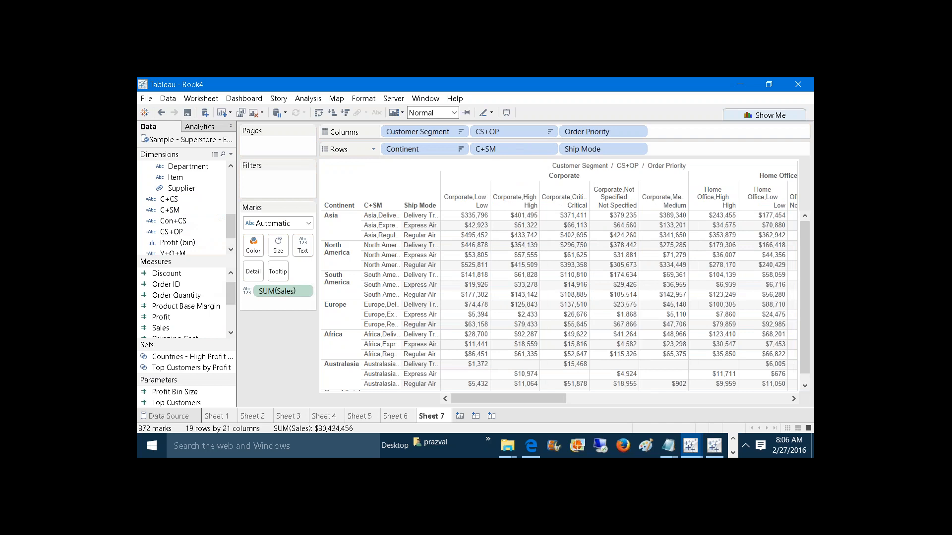
right_click(487, 149)
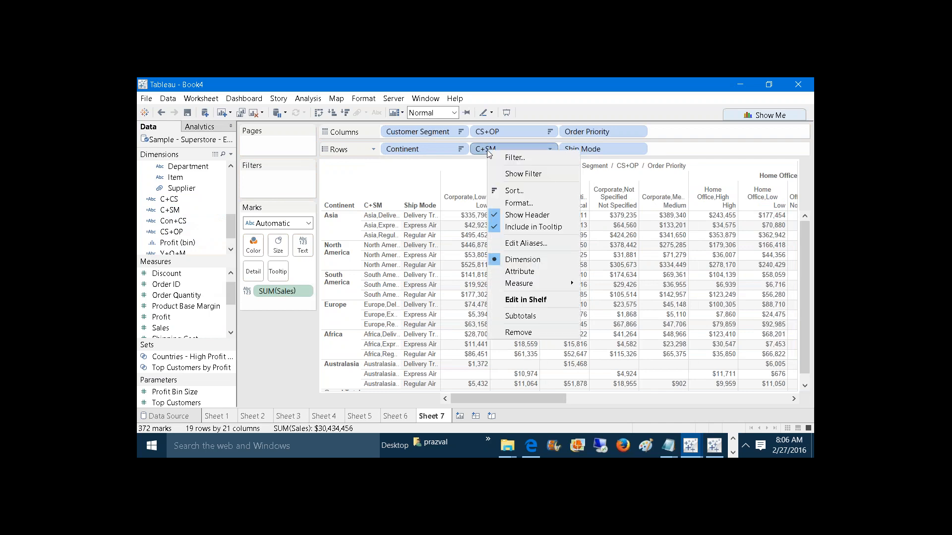
left_click(504, 189)
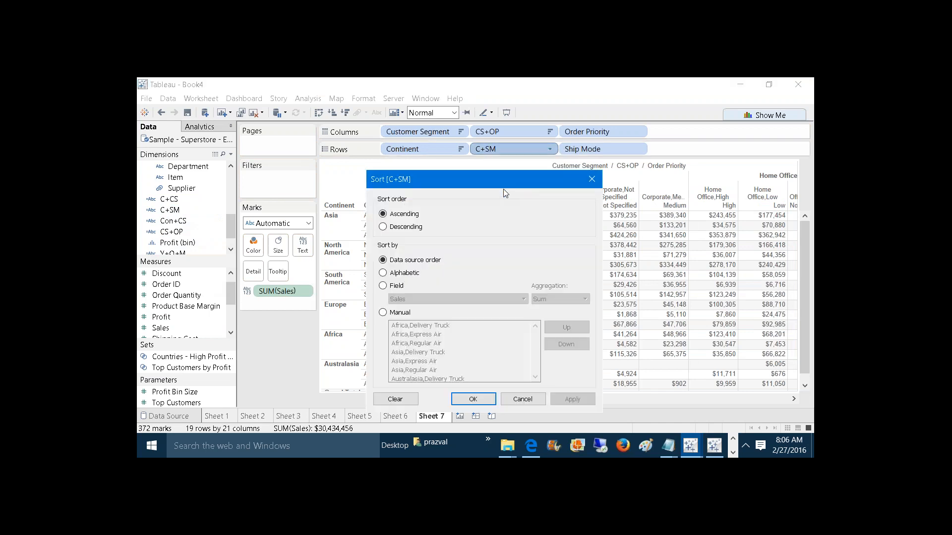
left_click(406, 227)
left_click(399, 287)
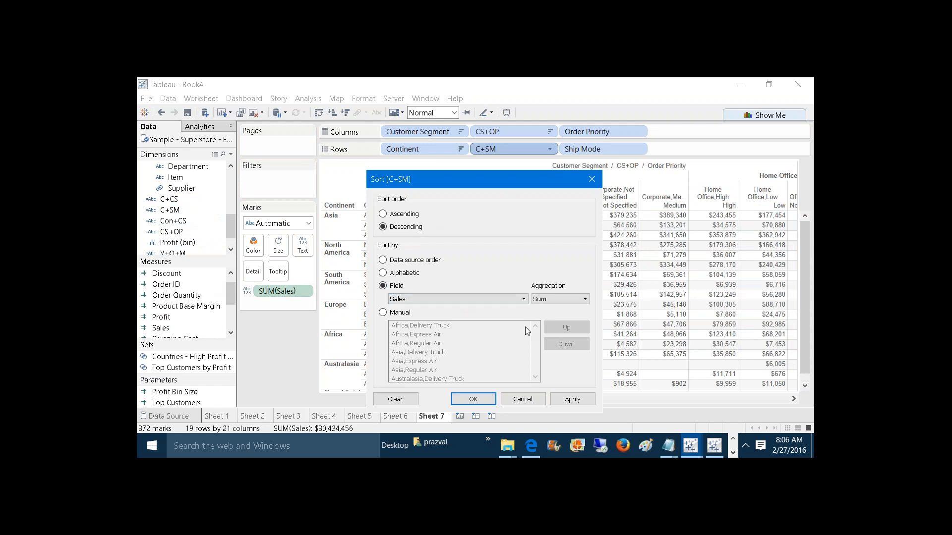
left_click(563, 401)
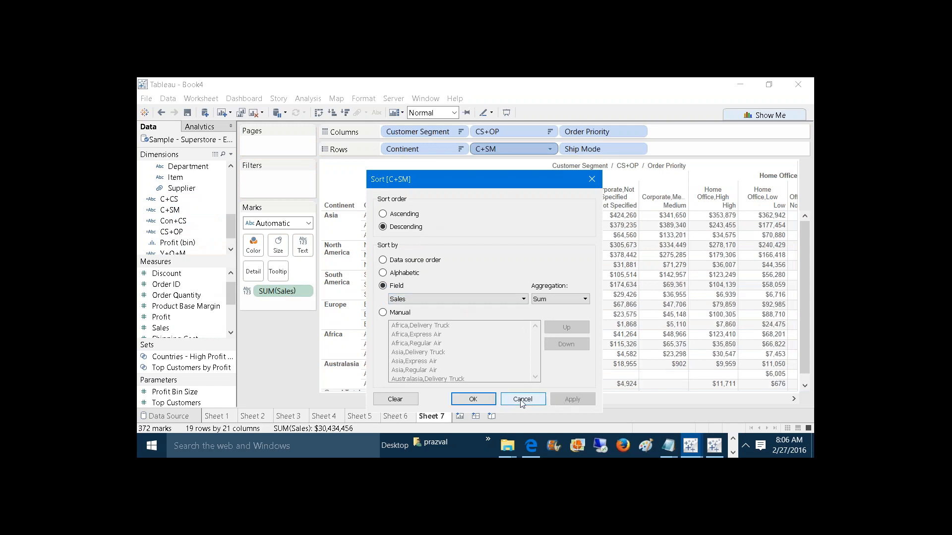
left_click(477, 399)
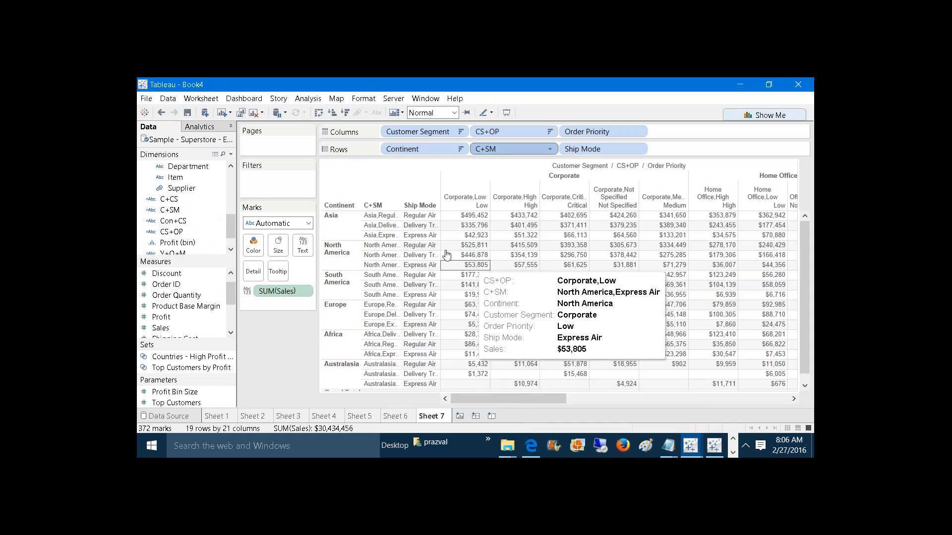
Hide the headers of the helper fields C+SM in the rows and CS+OP in the columns
right_click(493, 151)
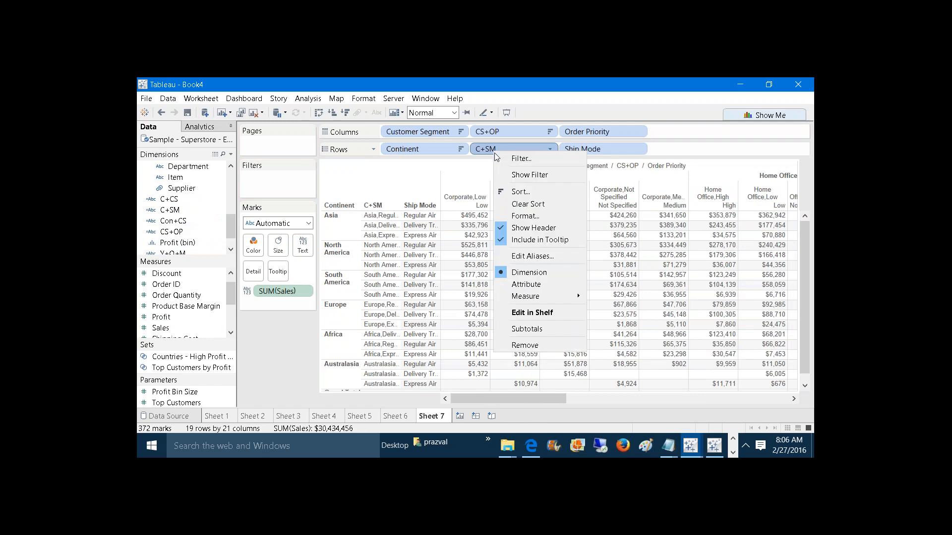
left_click(520, 228)
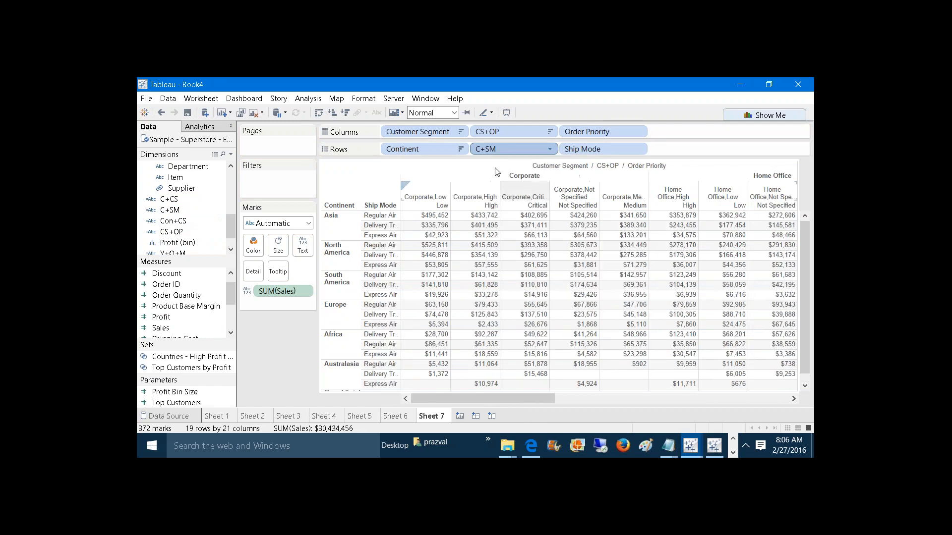
right_click(476, 133)
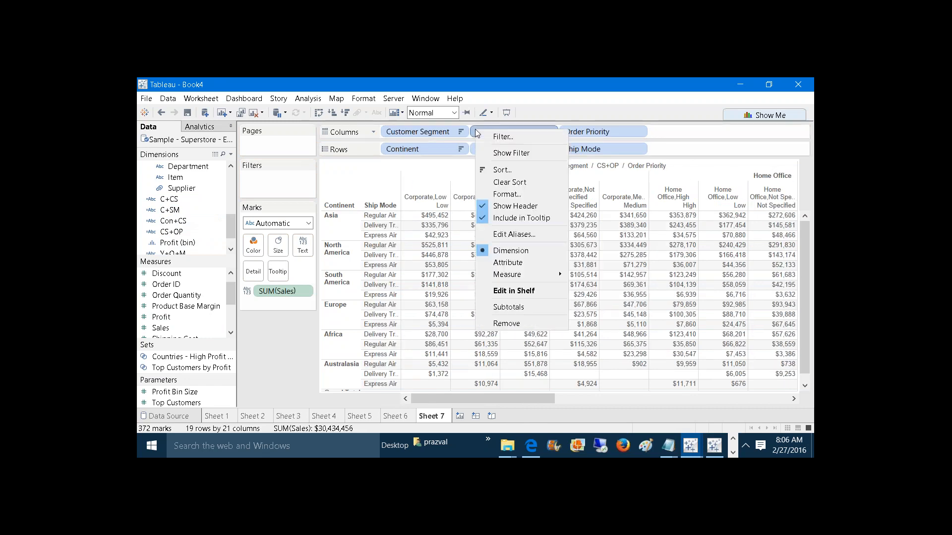
left_click(499, 206)
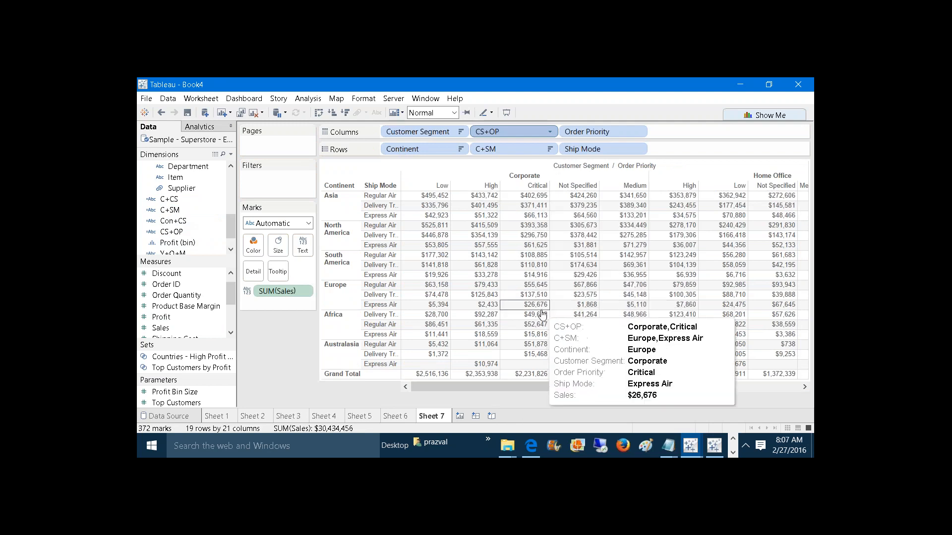
Try adding all subtotals to the Sales table, and undo the addition
left_click(309, 98)
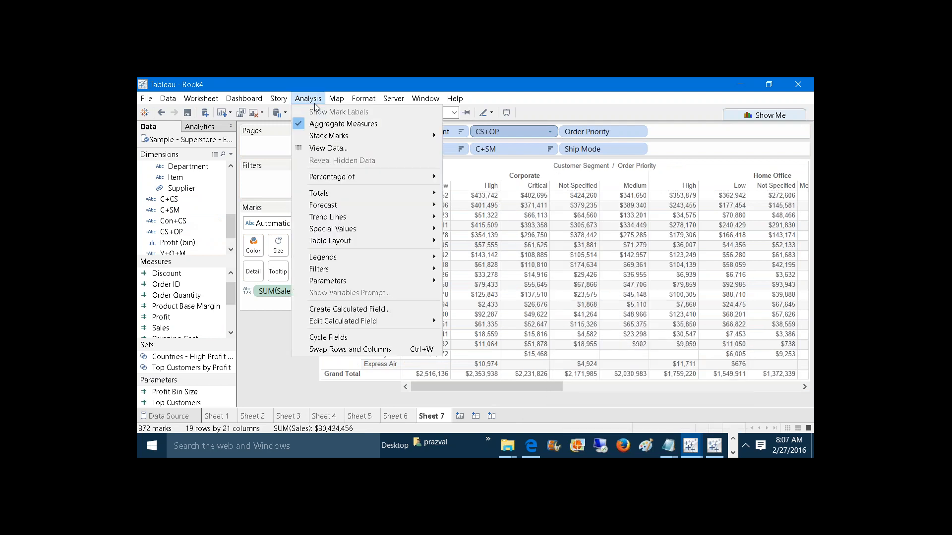
mouse_move(391, 193)
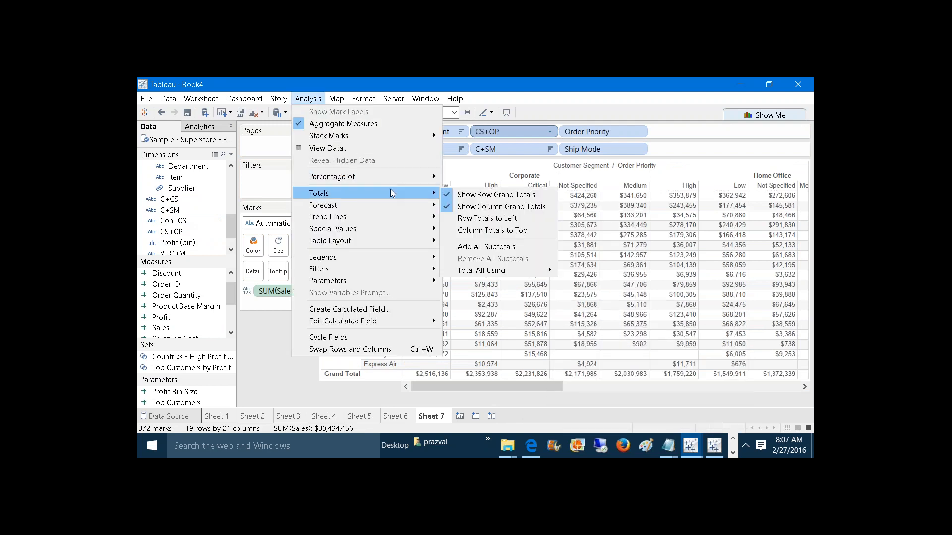
left_click(487, 247)
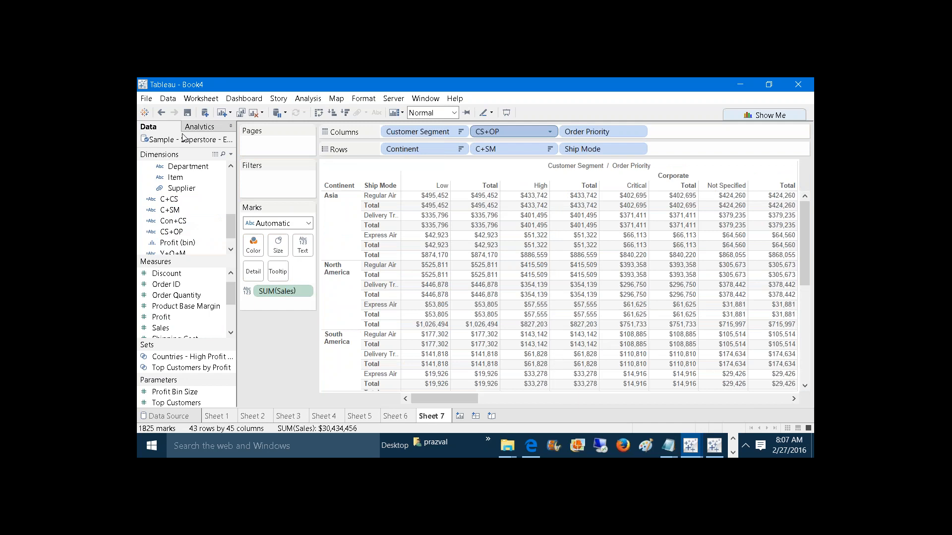
left_click(161, 117)
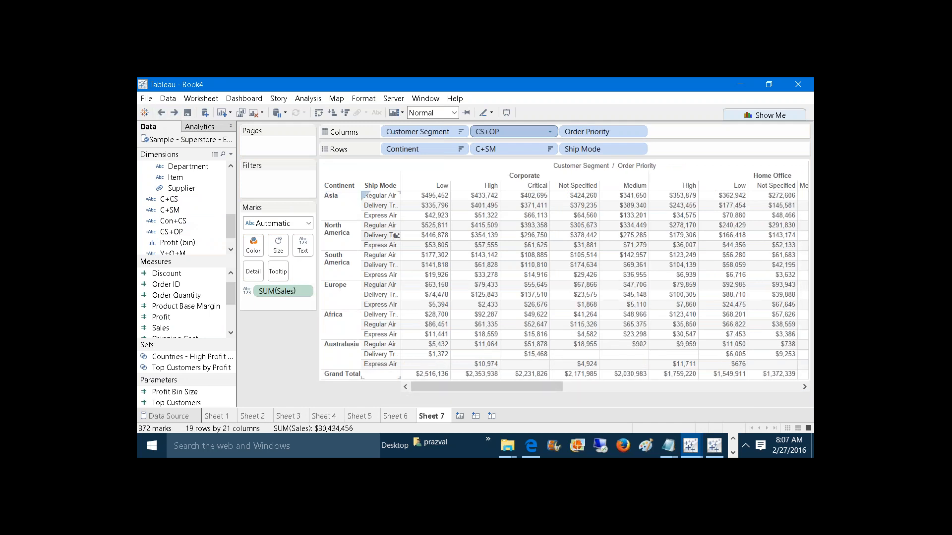
left_click(308, 99)
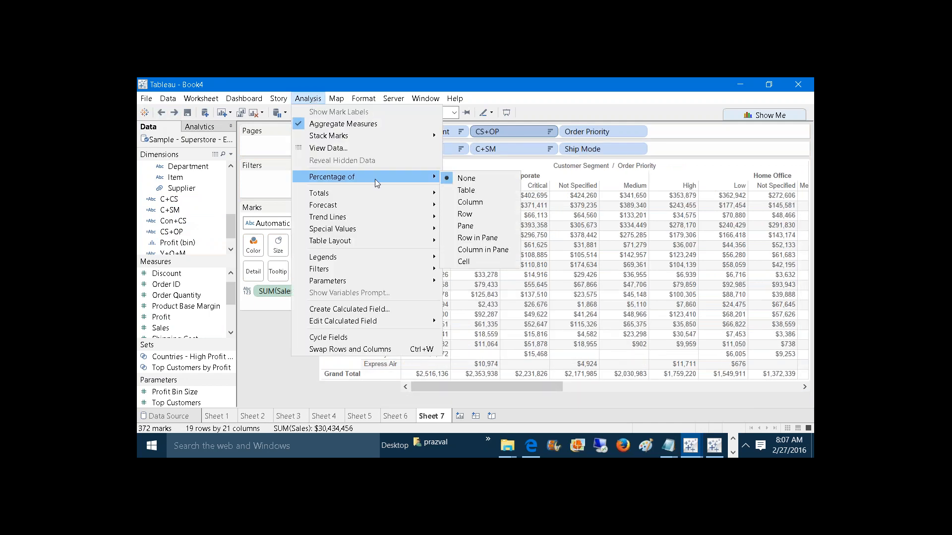
mouse_move(377, 194)
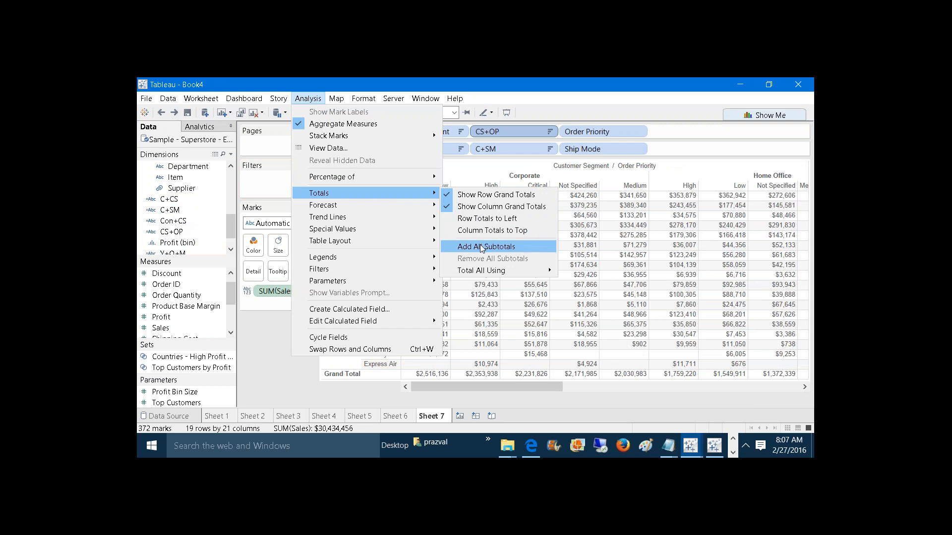
left_click(264, 402)
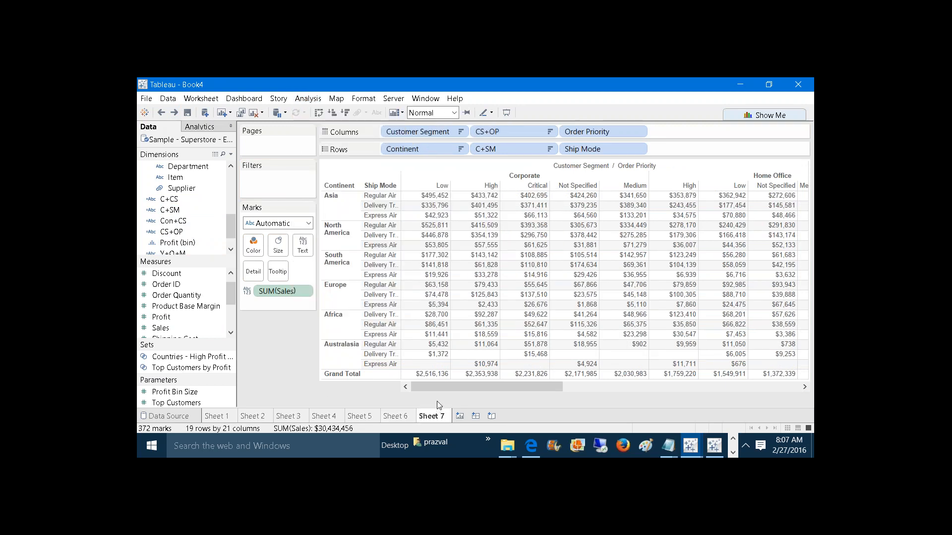
Examine the order of the priority columns within each customer segment by comparing their grand totals across the table
left_click(517, 176)
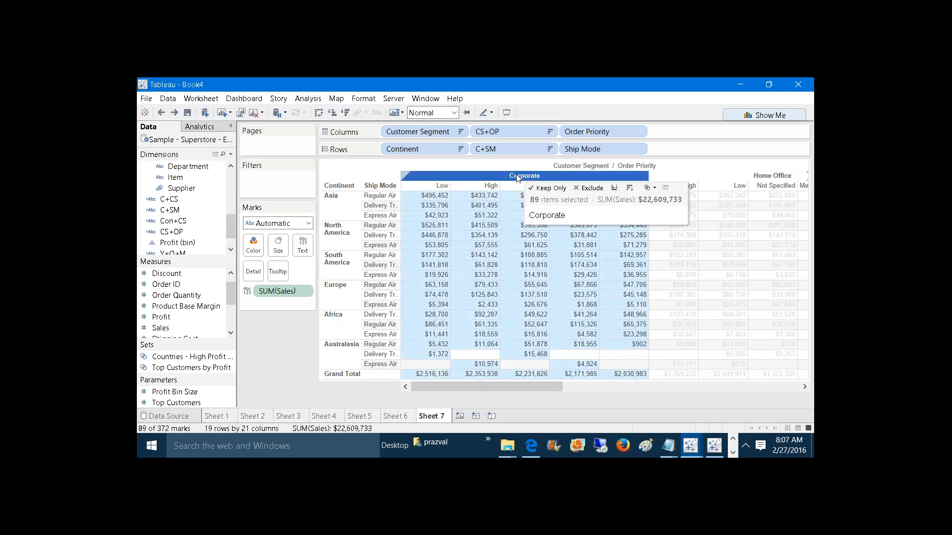
mouse_move(427, 378)
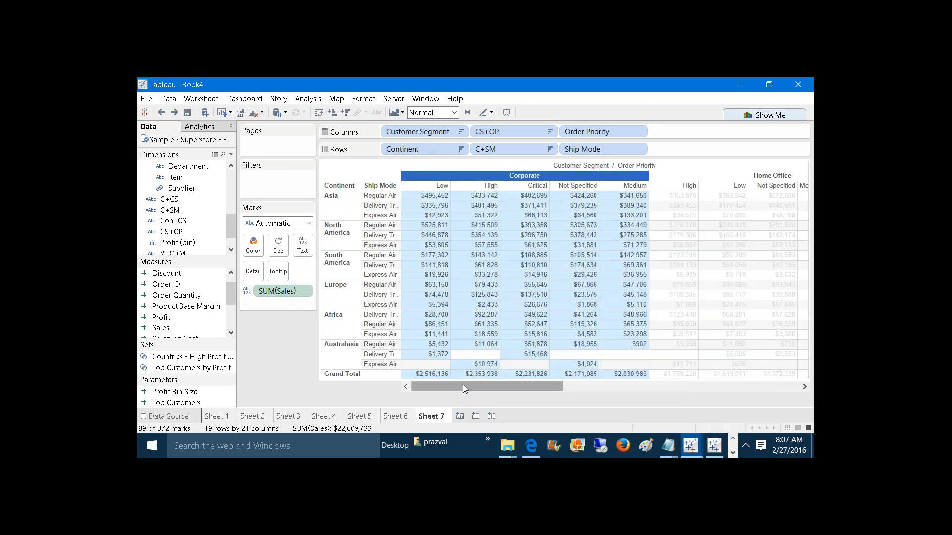
left_click_drag(463, 385, 555, 409)
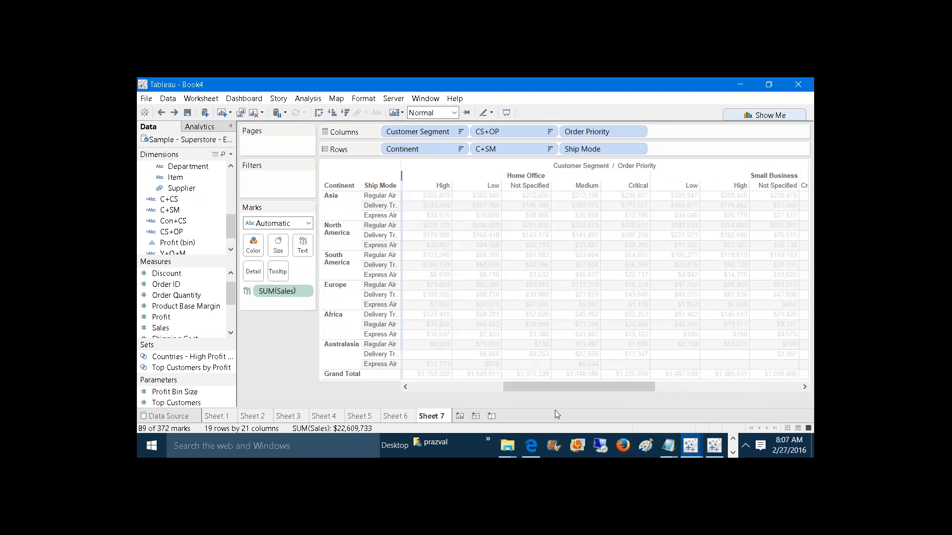
left_click(523, 178)
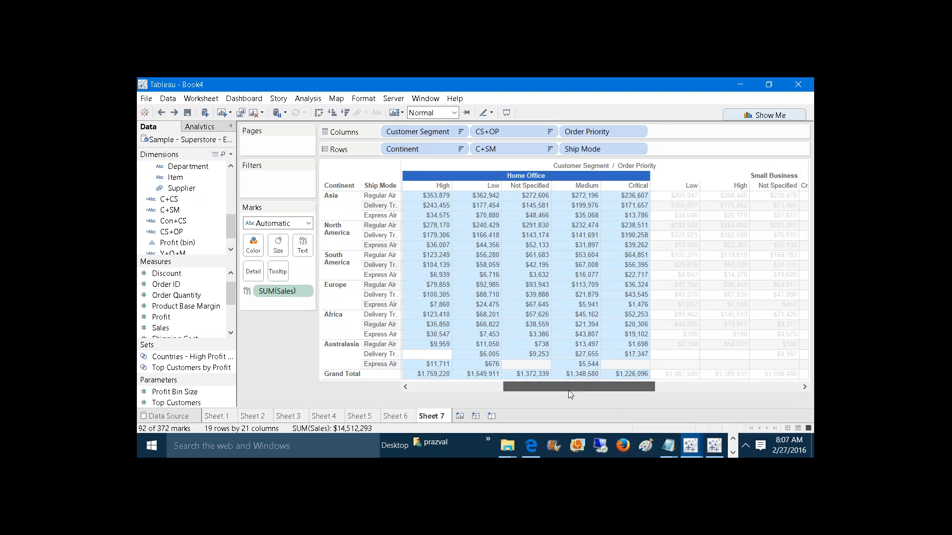
left_click_drag(568, 390, 748, 397)
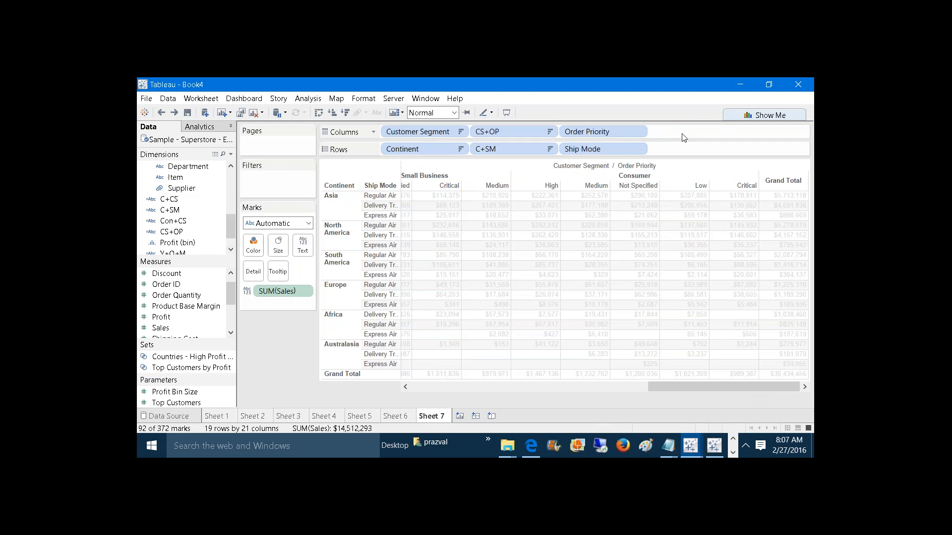
left_click(696, 139)
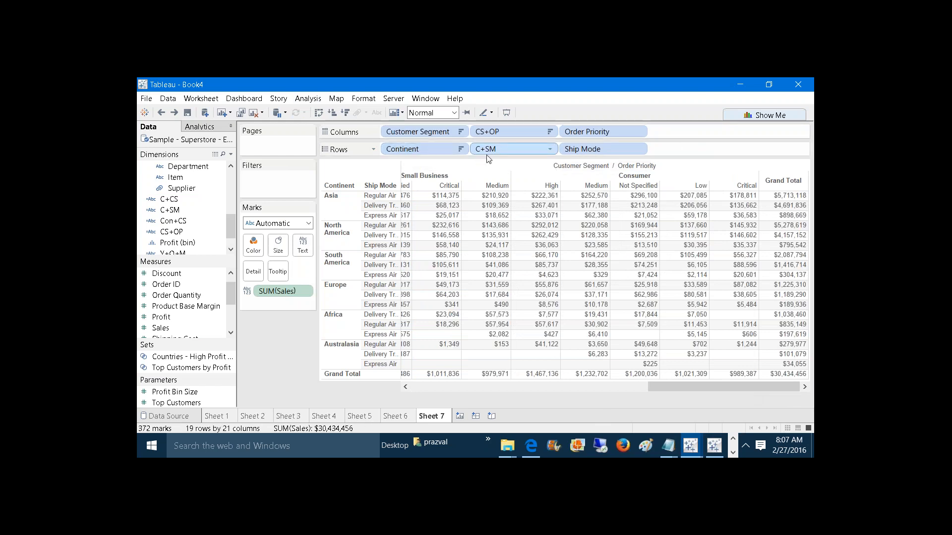
Examine the order of the ship modes within each continent against the row grand totals, and clear the selection
left_click(331, 211)
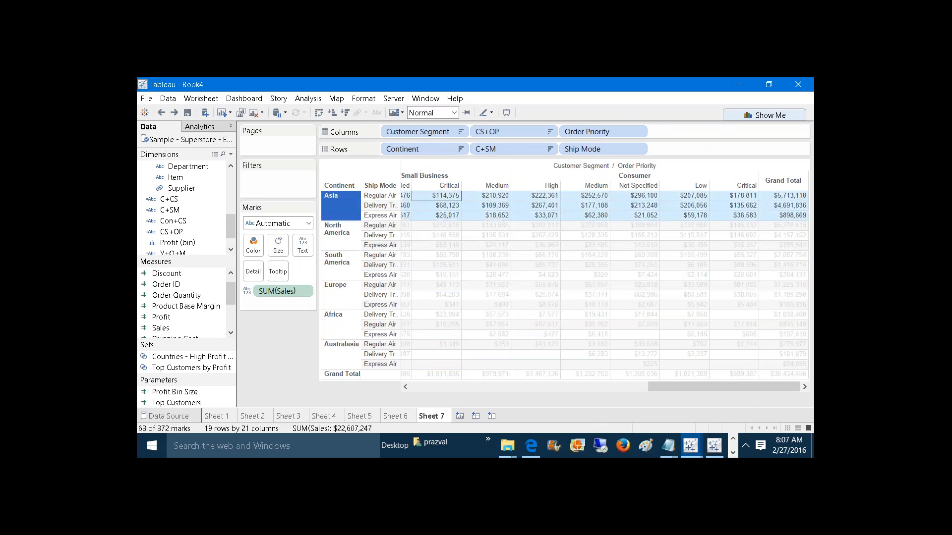
mouse_move(787, 208)
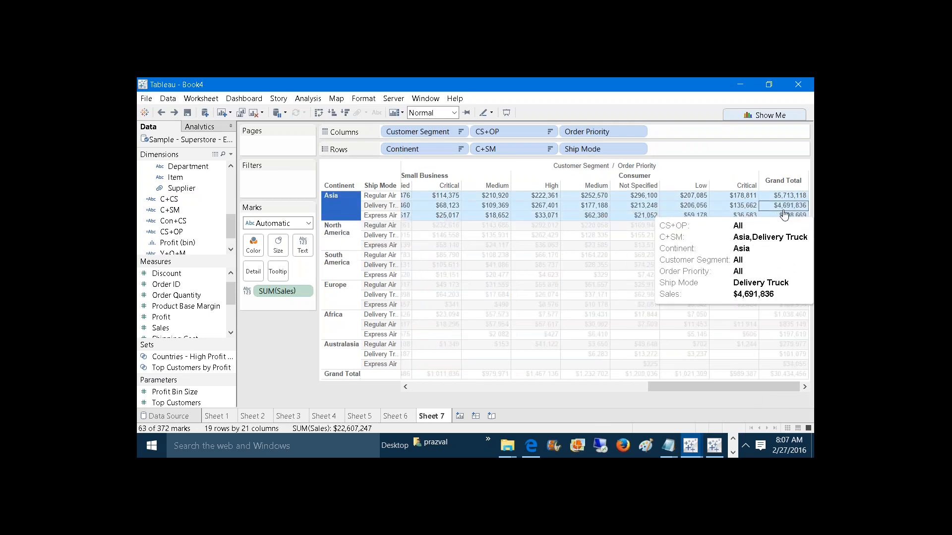
left_click(333, 242)
left_click(331, 261)
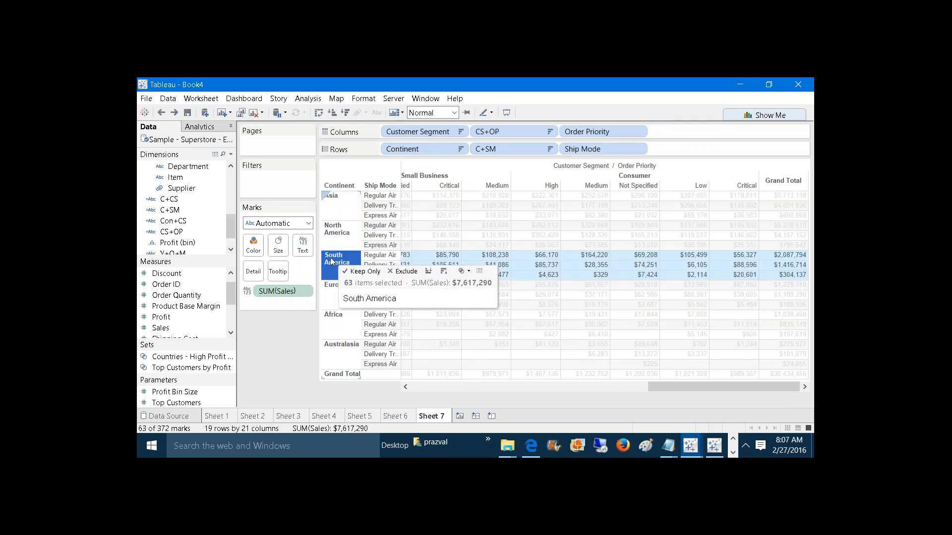
left_click(326, 295)
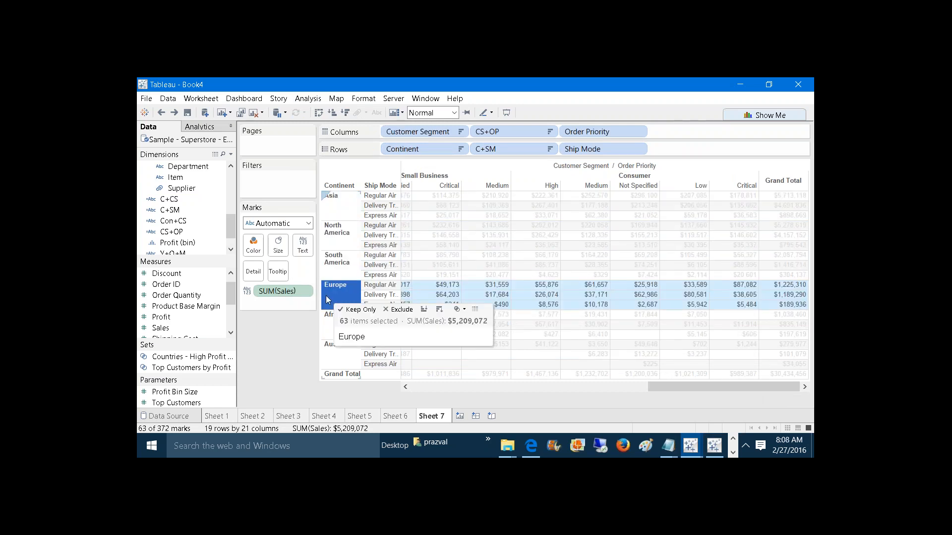
left_click(326, 319)
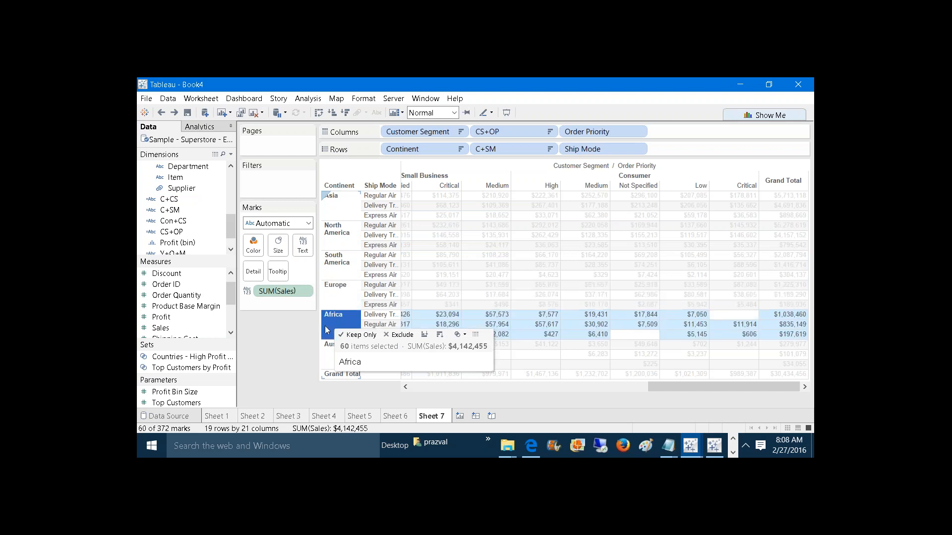
key("Escape")
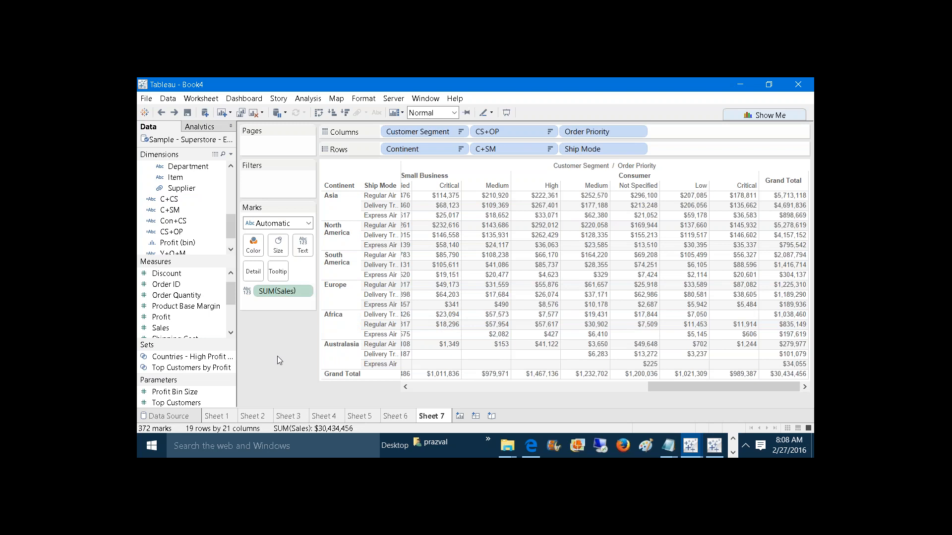
Add a new worksheet and place Continent in its rows
left_click(460, 417)
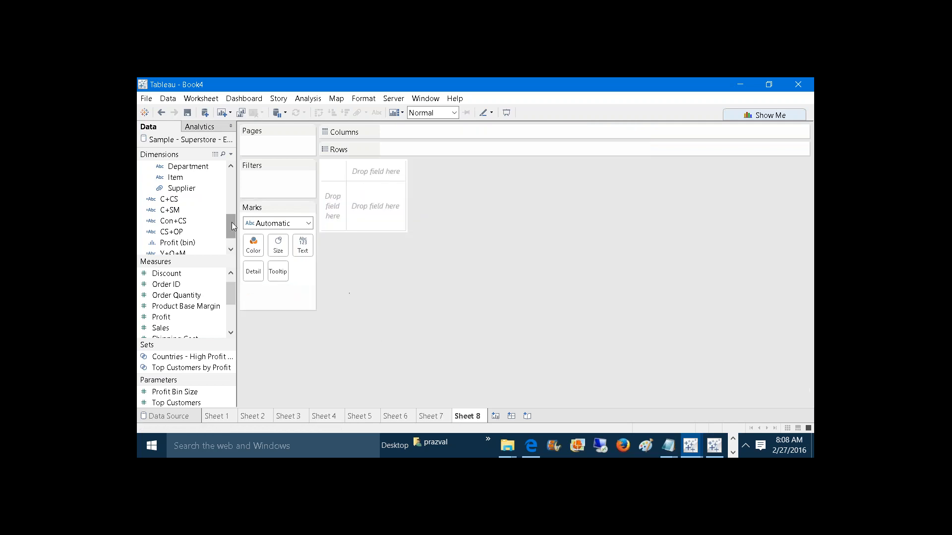
left_click_drag(231, 222, 406, 146)
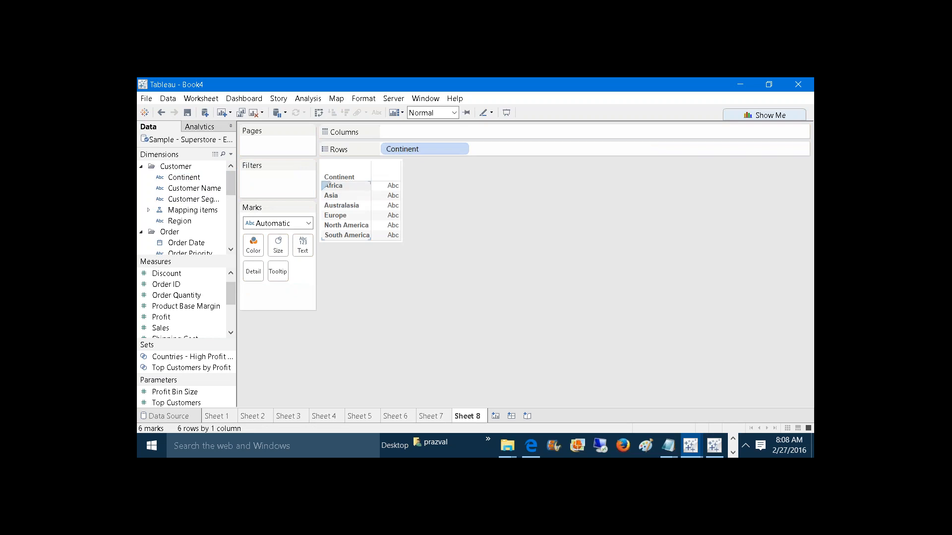
left_click_drag(161, 327, 458, 134)
Switch to the sorting notes in Notepad and highlight the Computed Sorting entry to review it
mouse_move(668, 445)
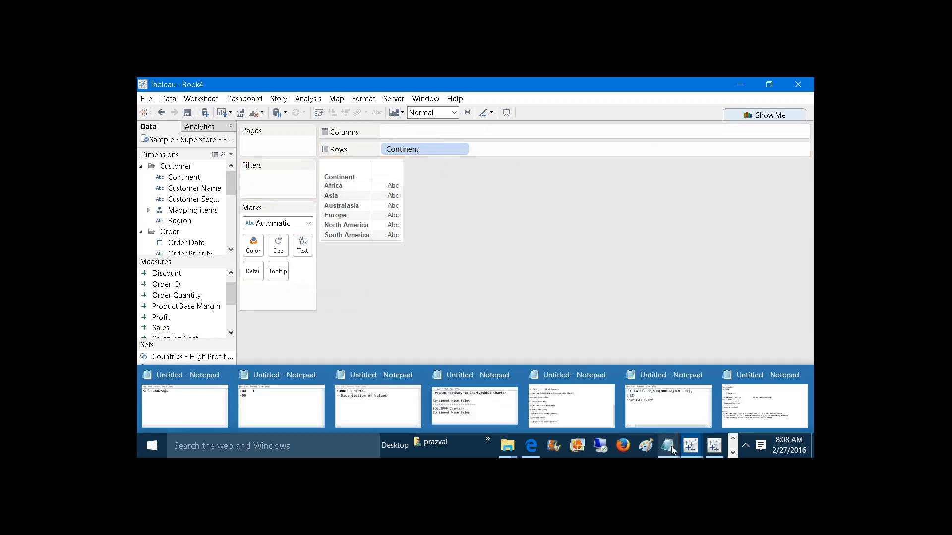
left_click(759, 401)
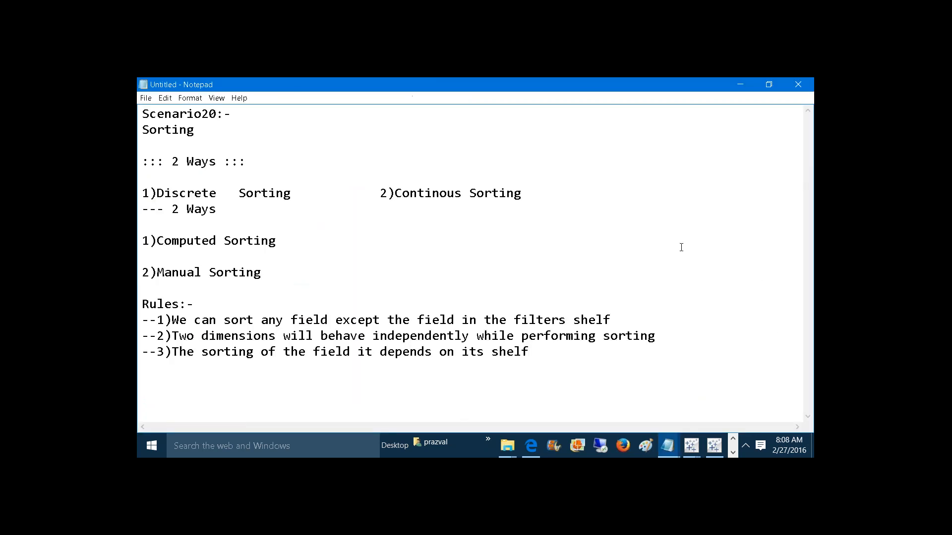
left_click_drag(282, 241, 143, 240)
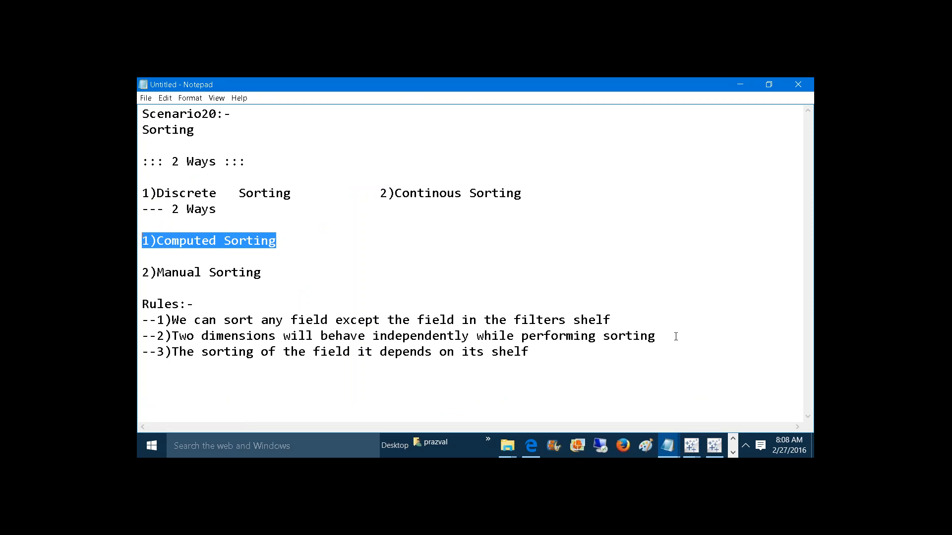
mouse_move(687, 448)
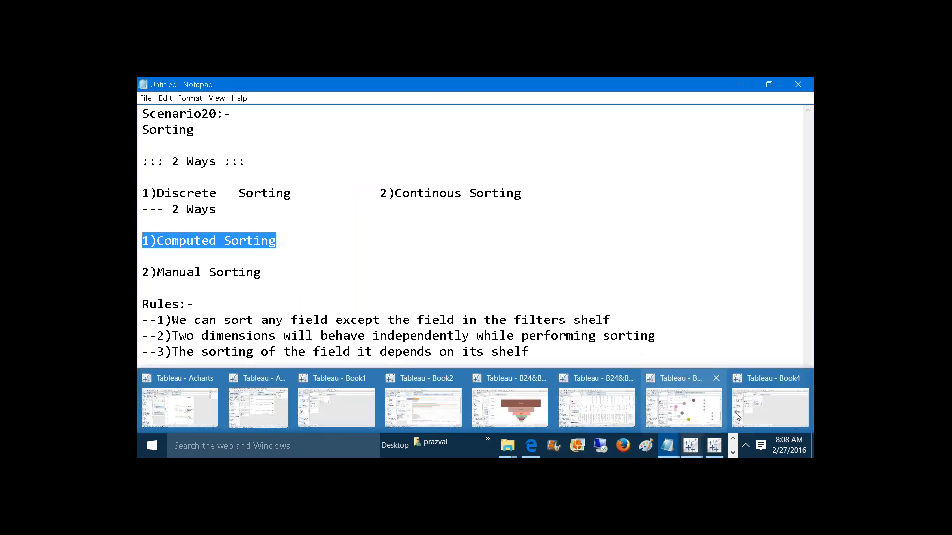
Switch to the Book4 workbook in Tableau and start a string parameter named Sort that allows a list of values
left_click(760, 408)
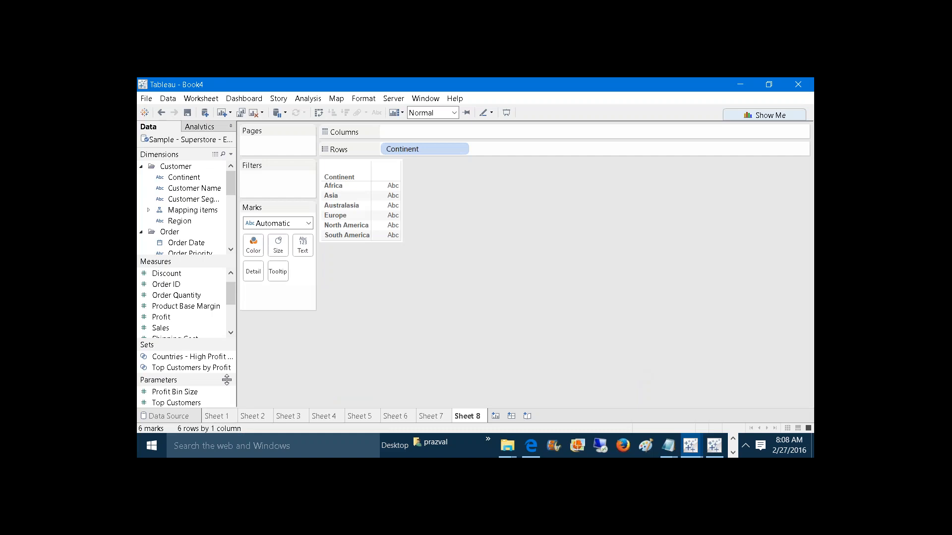
left_click_drag(225, 380, 189, 294)
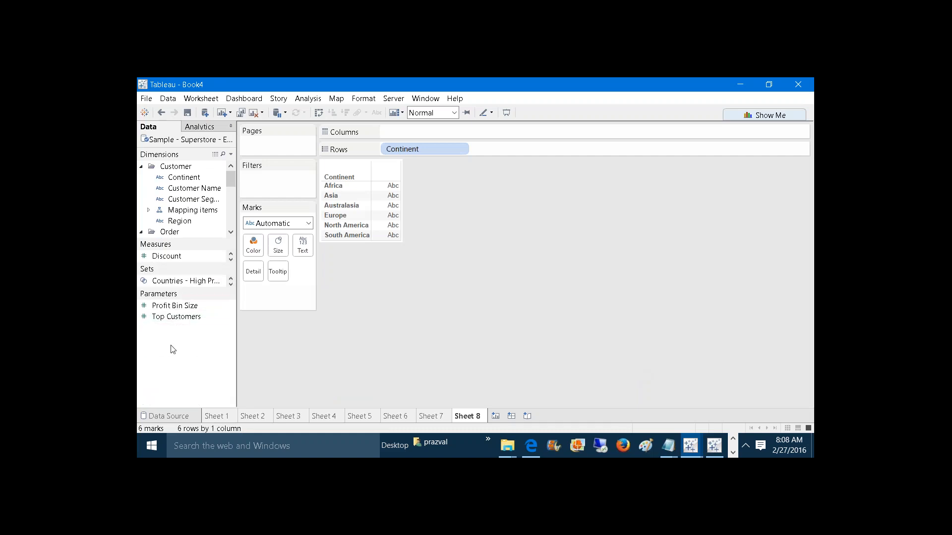
right_click(171, 347)
left_click(208, 241)
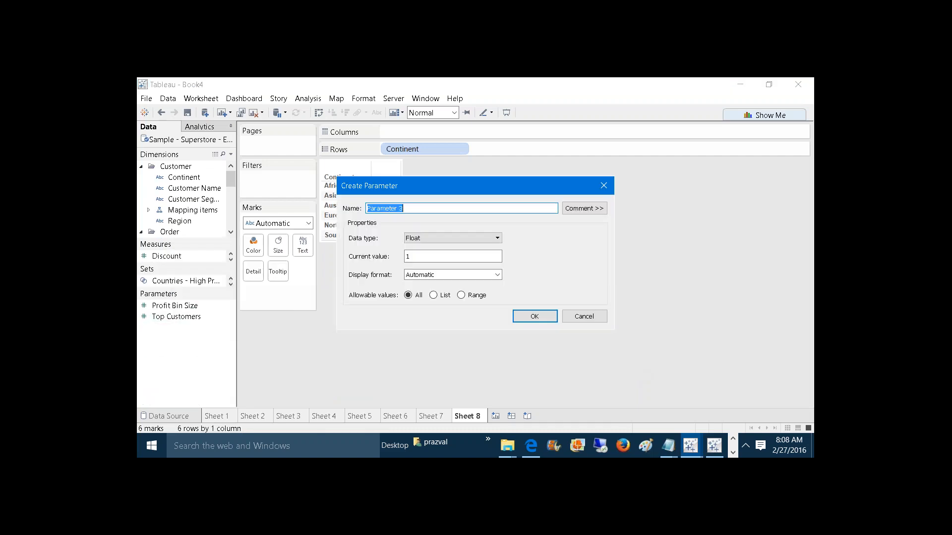
type("Sort")
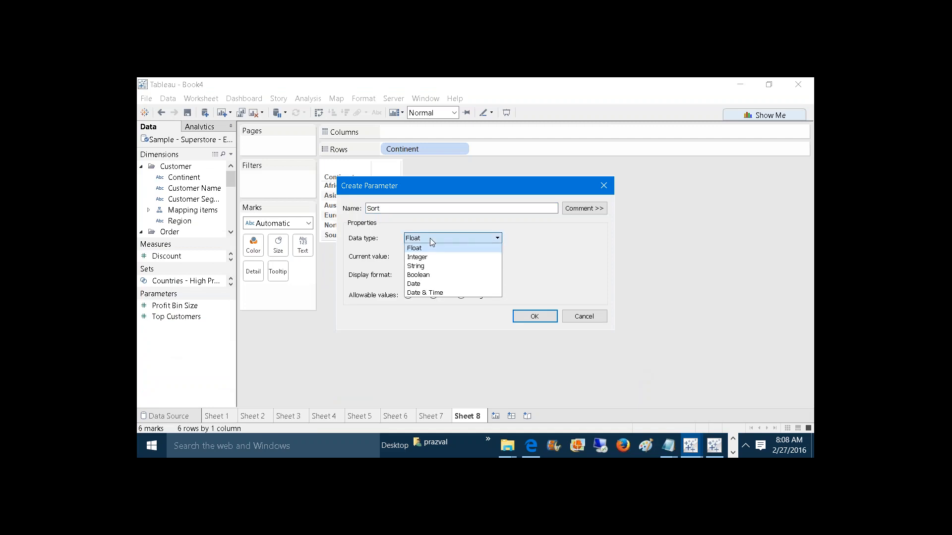
left_click(424, 266)
left_click(432, 295)
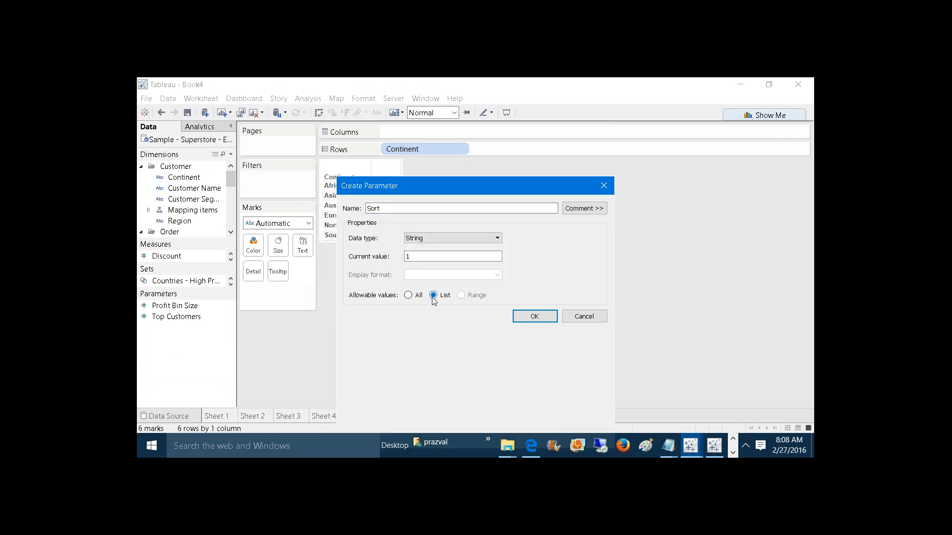
Enter Sales and Profit as the Sort parameter's list values and create the parameter
left_click(403, 343)
type("Saled")
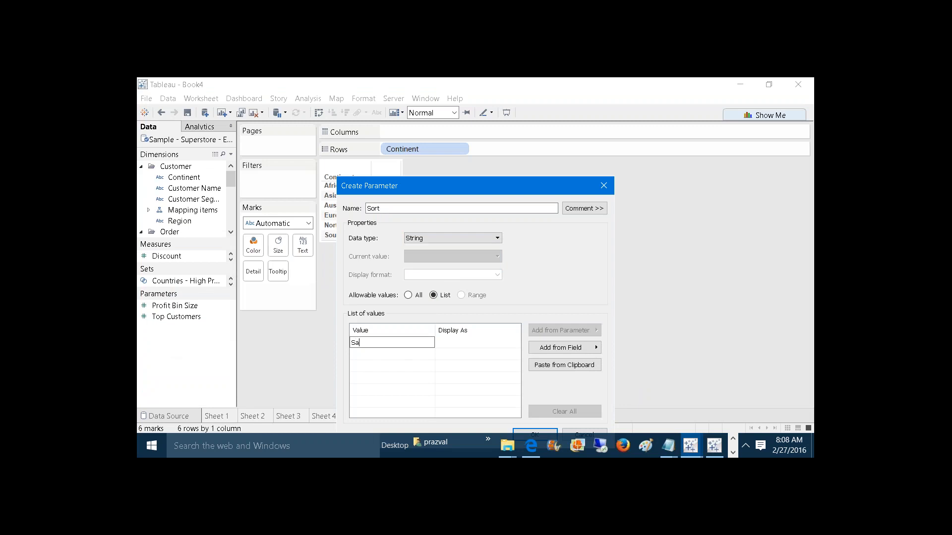
left_click(395, 355)
type("Pr")
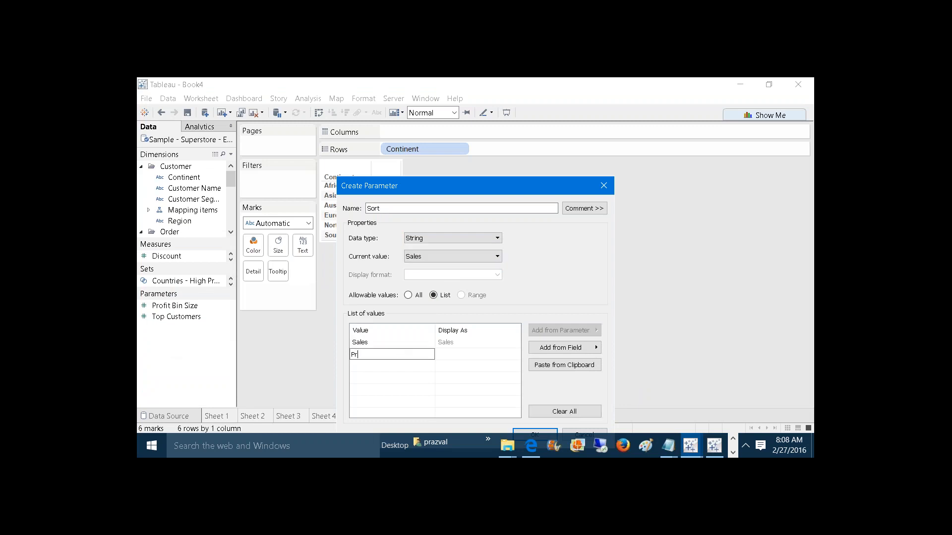
type("ofit")
left_click_drag(552, 193, 520, 153)
left_click(516, 397)
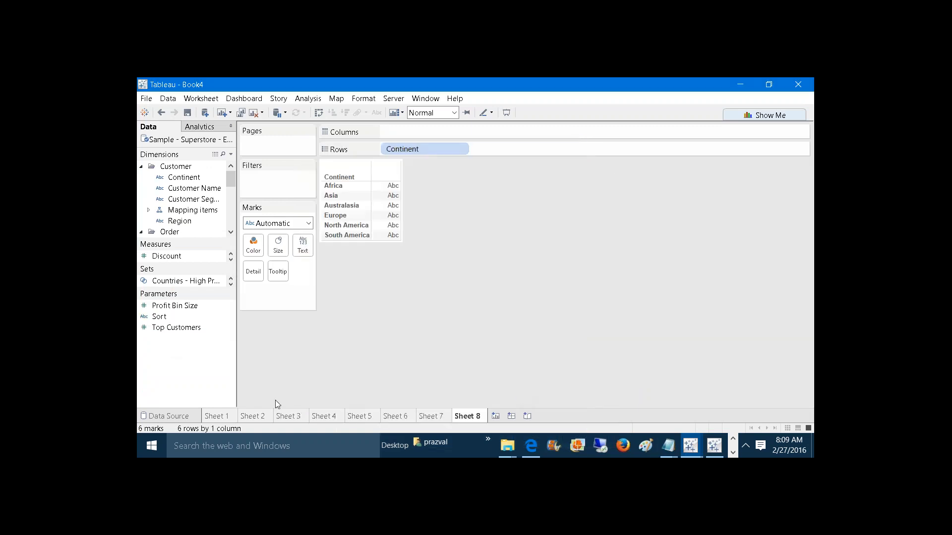
Show the Sort parameter control on the worksheet and set it to Profit
right_click(159, 318)
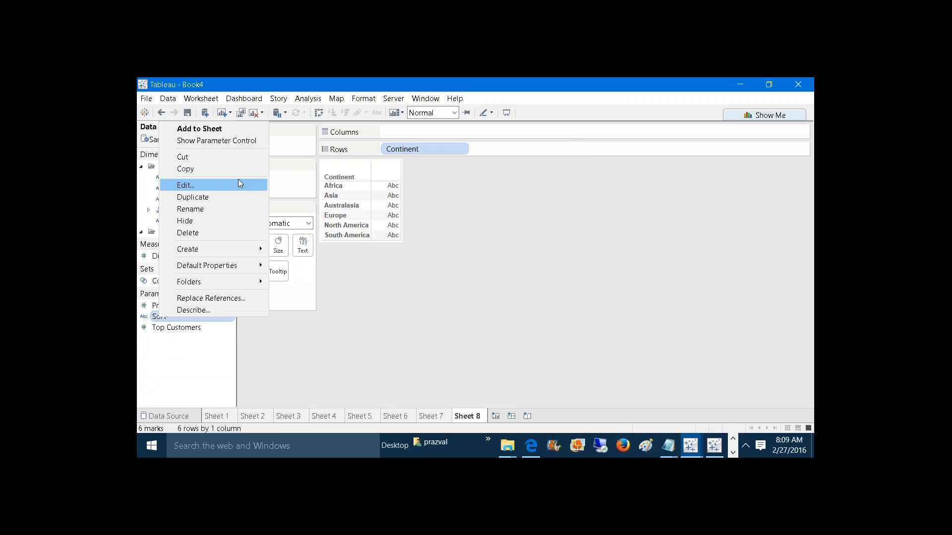
left_click(244, 142)
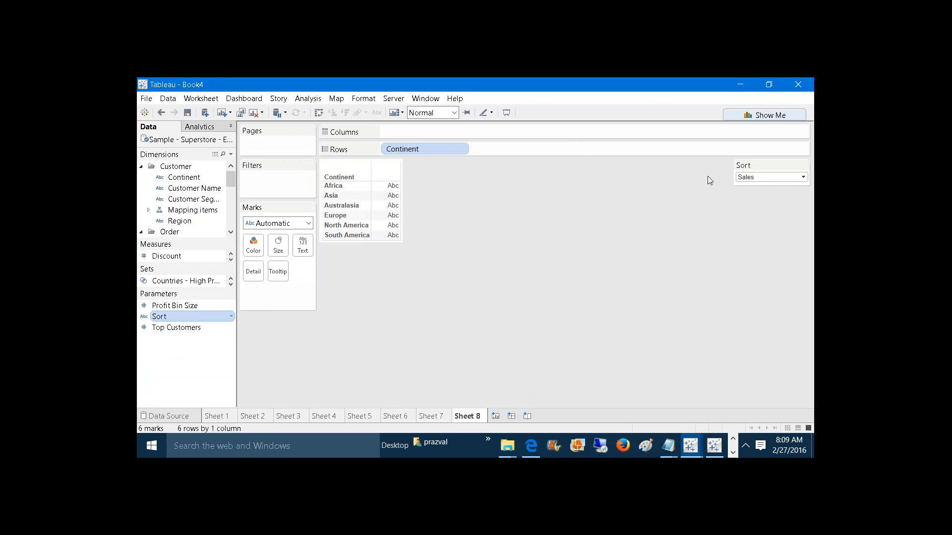
left_click(744, 178)
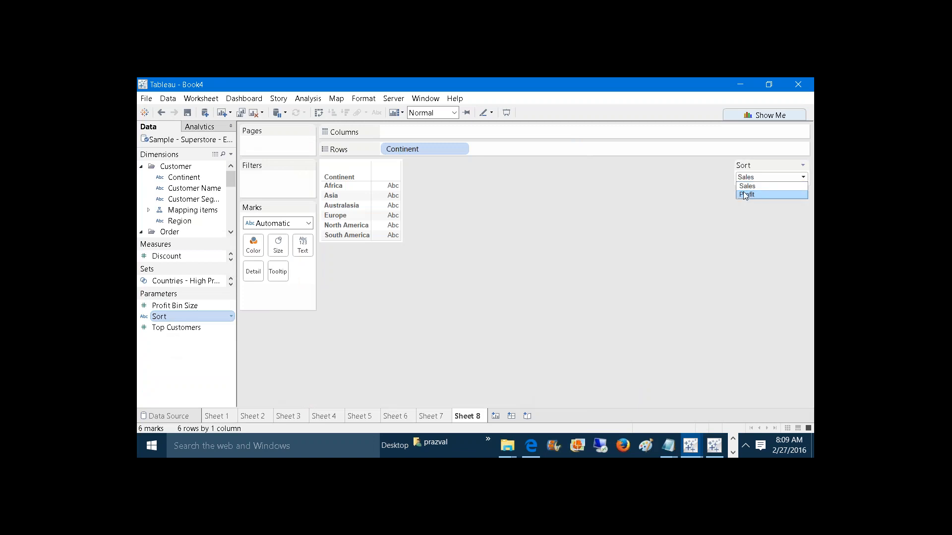
left_click(745, 195)
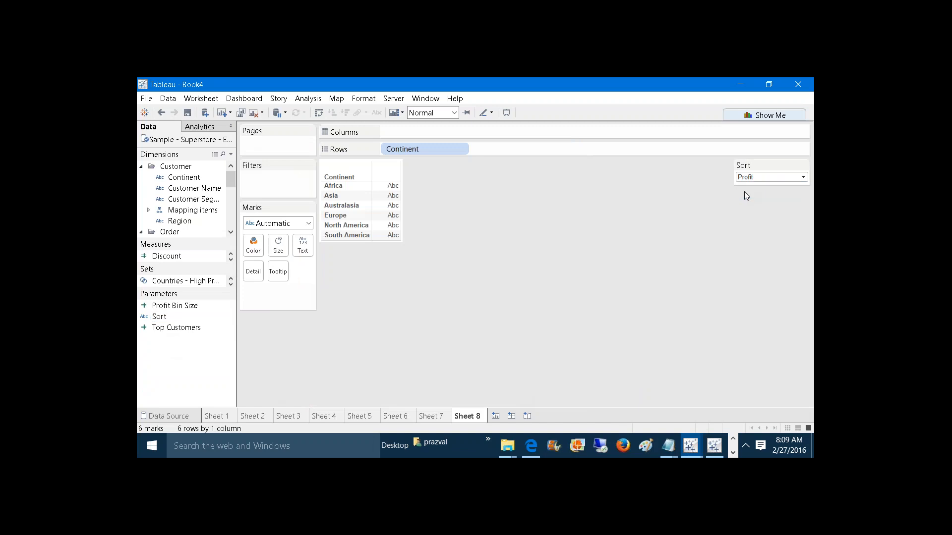
Try out the Sort parameter control by switching it to Sales and back to Profit
left_click(746, 181)
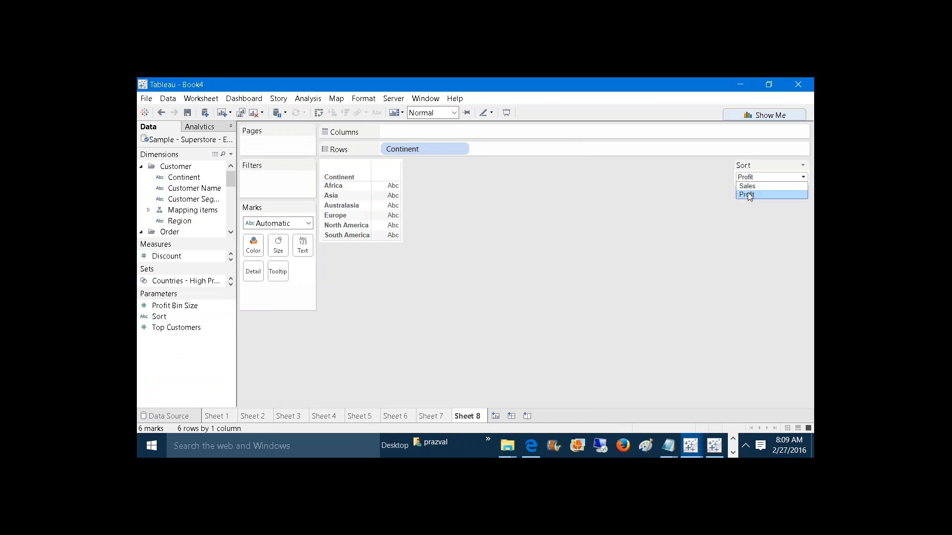
left_click(747, 194)
left_click(749, 178)
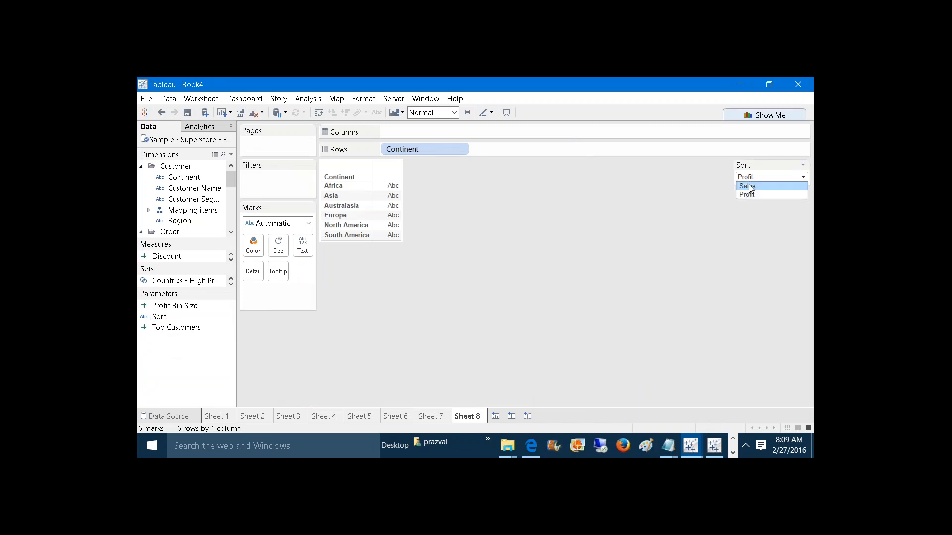
left_click(748, 185)
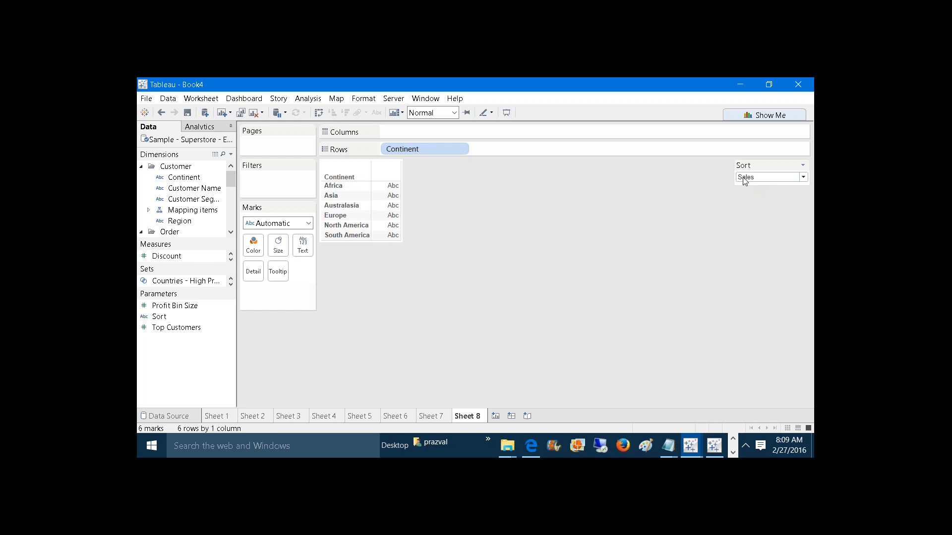
left_click(744, 182)
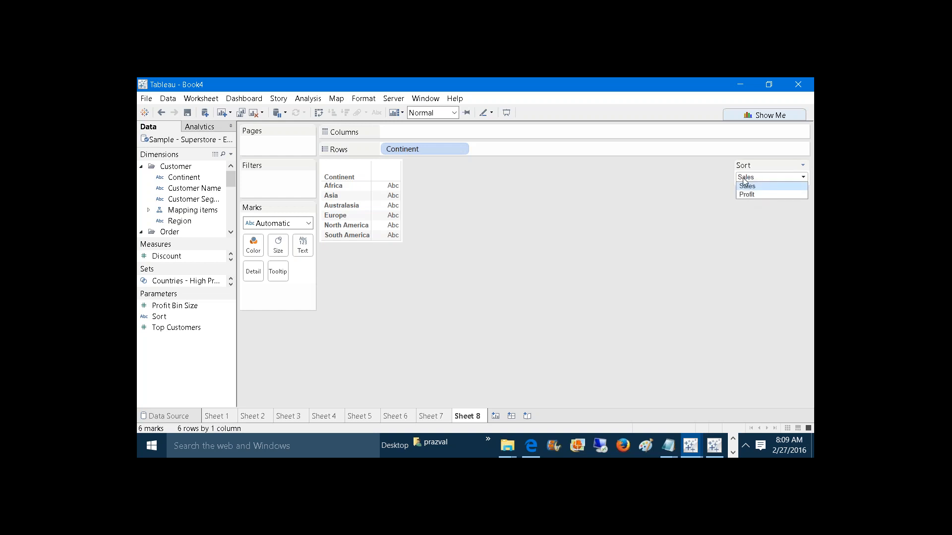
left_click(745, 191)
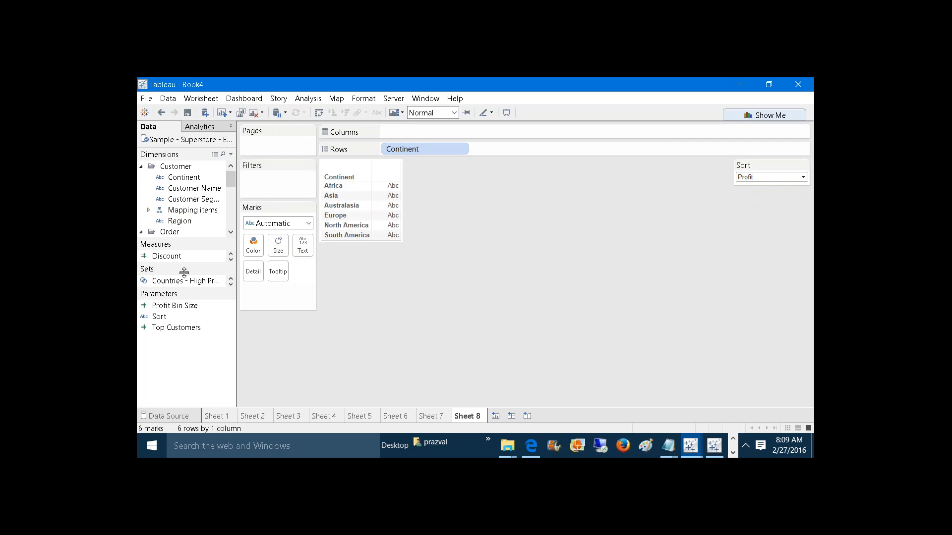
Place Order Quantity in the columns, and test the chart with the Sort parameter on Sales and again on Profit
left_click_drag(184, 272, 177, 347)
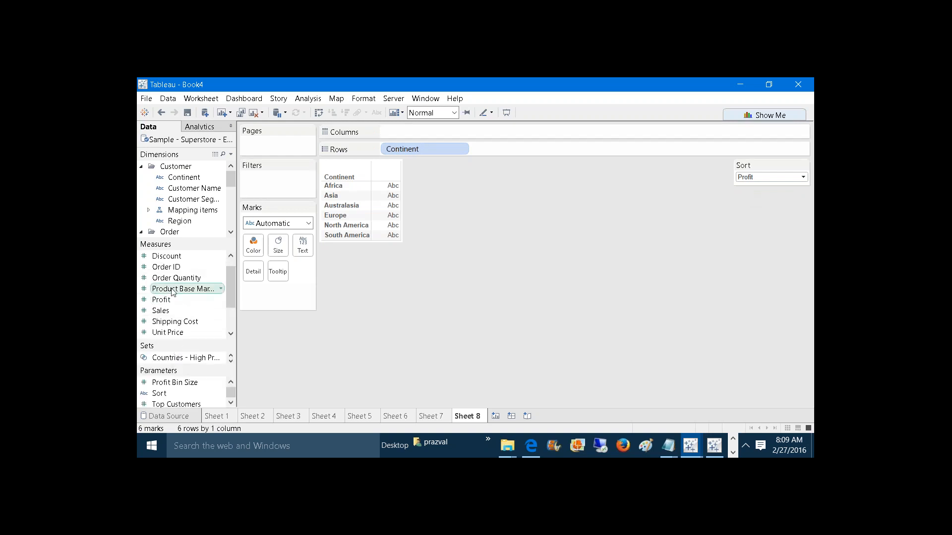
left_click_drag(171, 280, 422, 133)
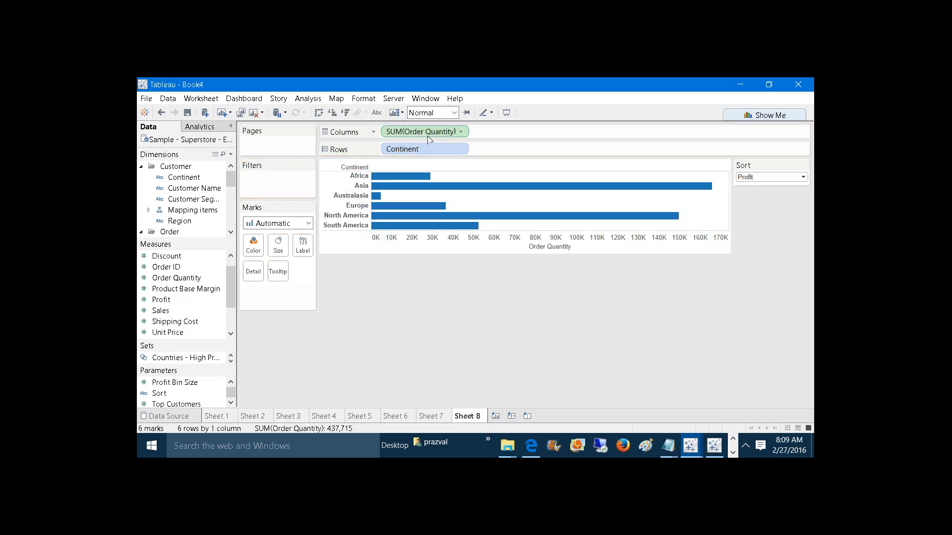
left_click(803, 176)
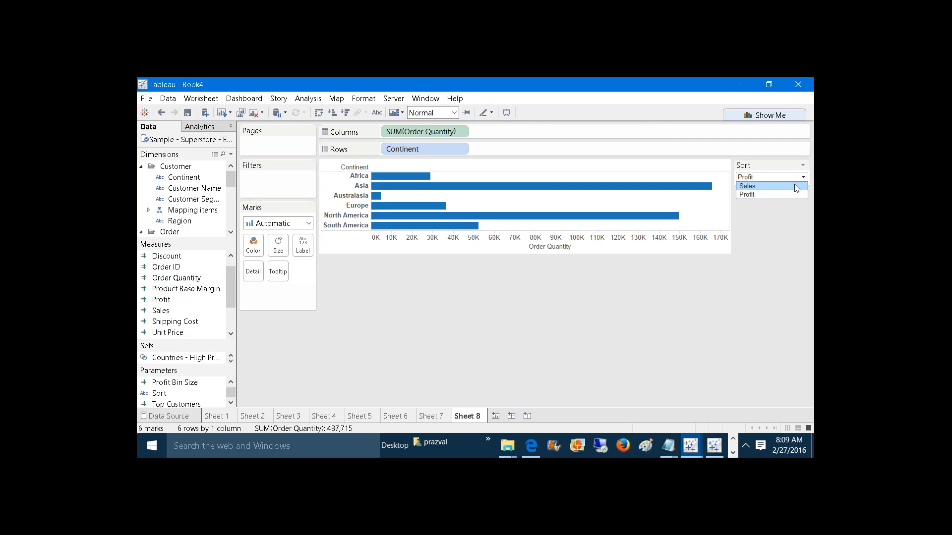
left_click(797, 188)
left_click(802, 177)
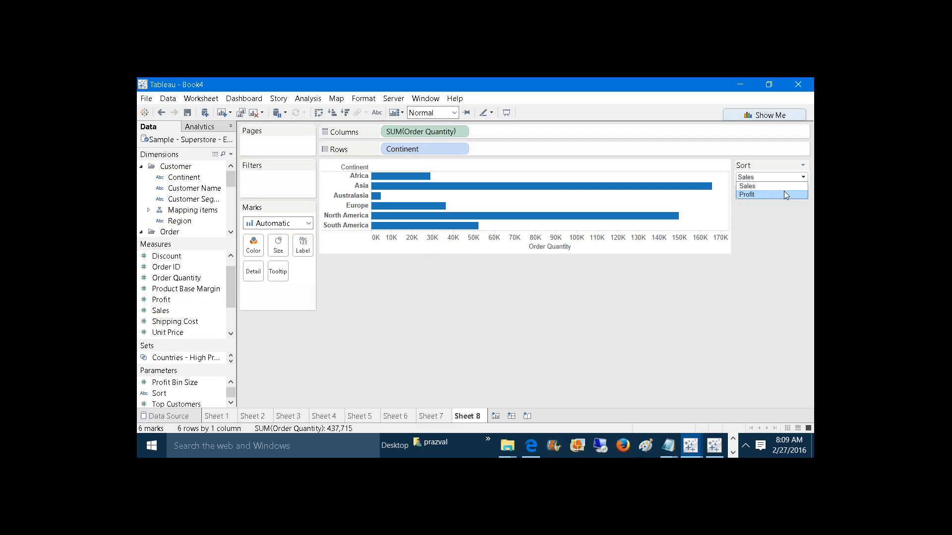
left_click(785, 193)
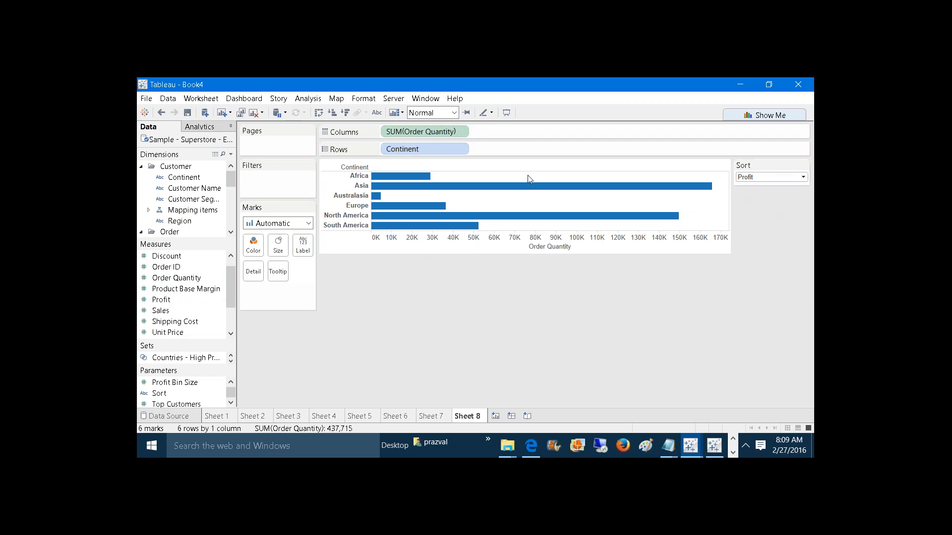
Start a new calculated field named SortBy
left_click(231, 155)
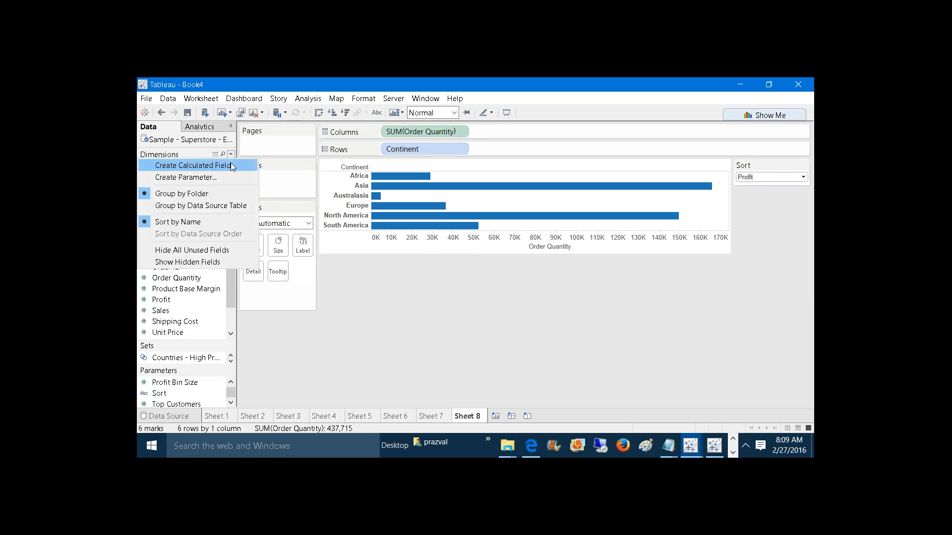
left_click(231, 166)
type("S")
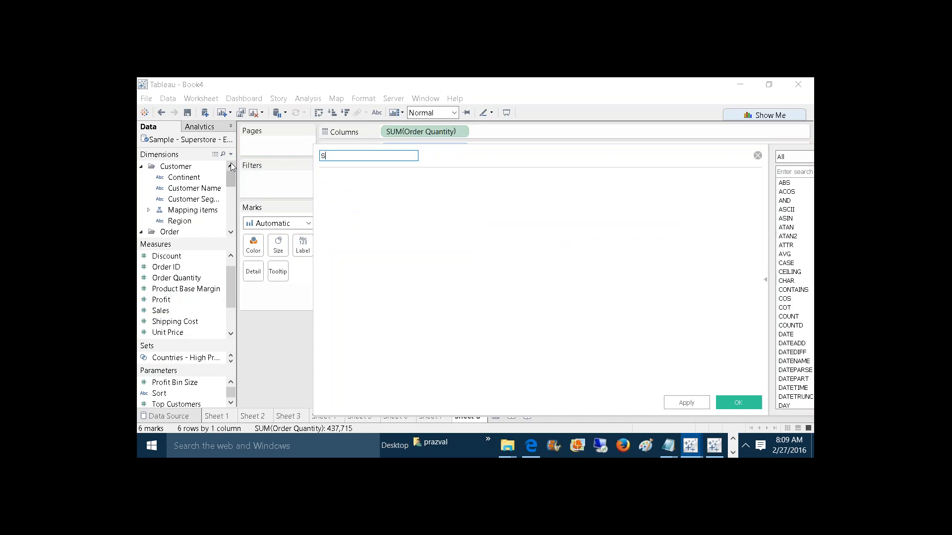
type("ortBy")
key("Tab")
Write the first line of the SortBy formula as IF [Sort]='Sales' THEN SUM([Sales])
type("IF S")
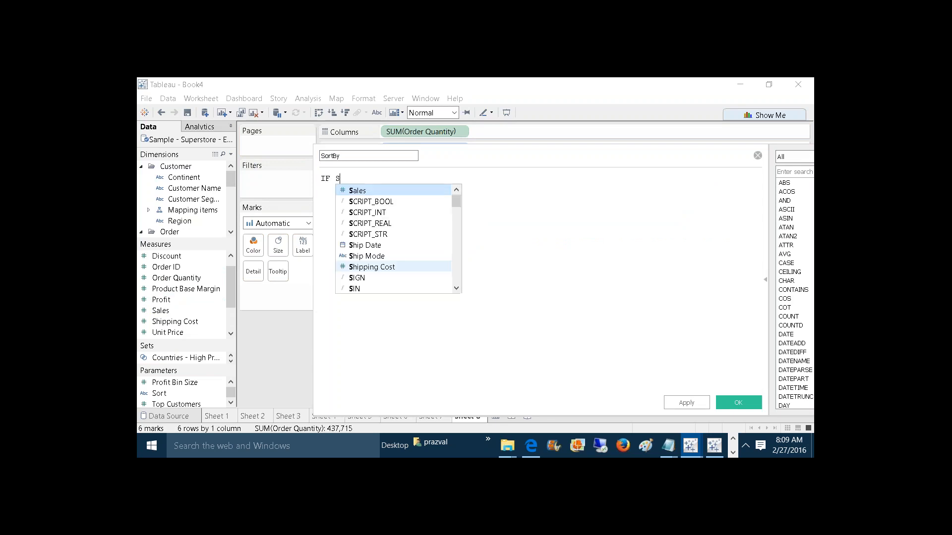
type("O")
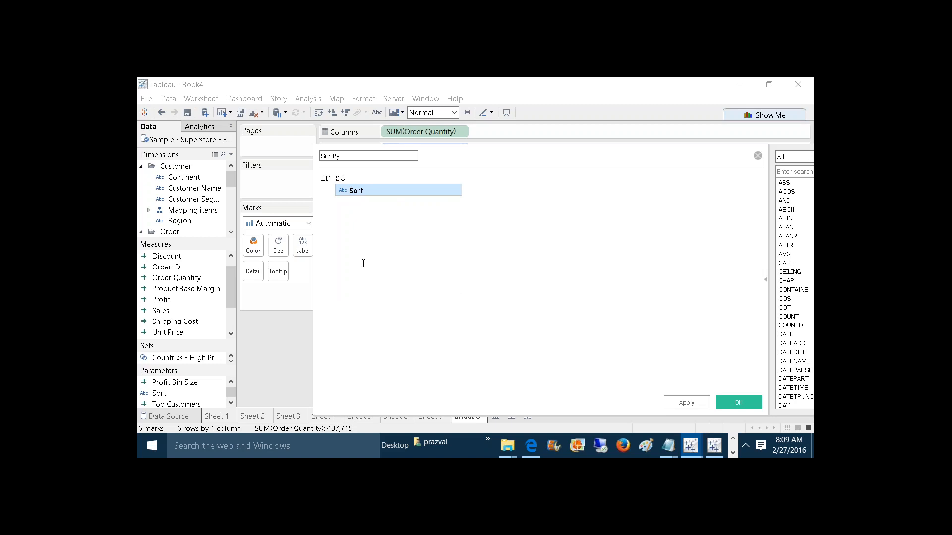
double_click(359, 196)
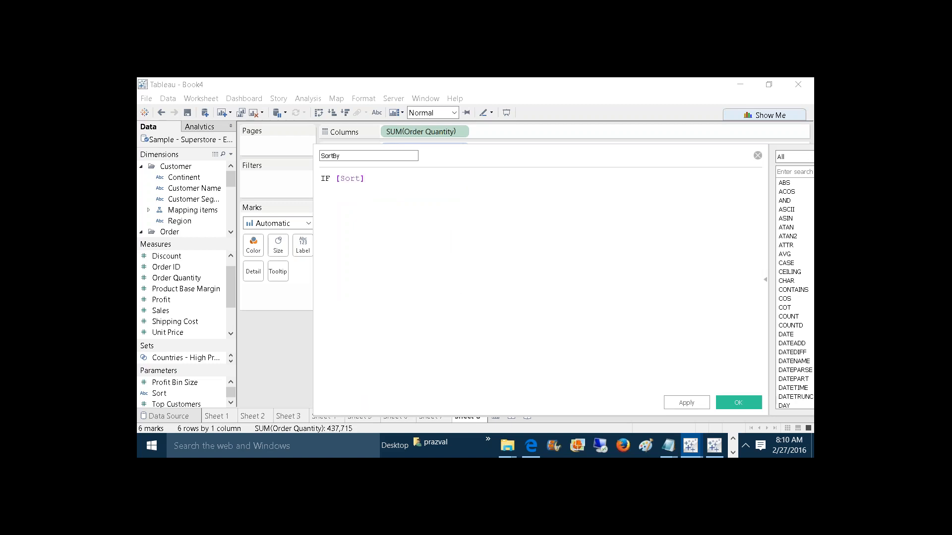
type("='Sales' T")
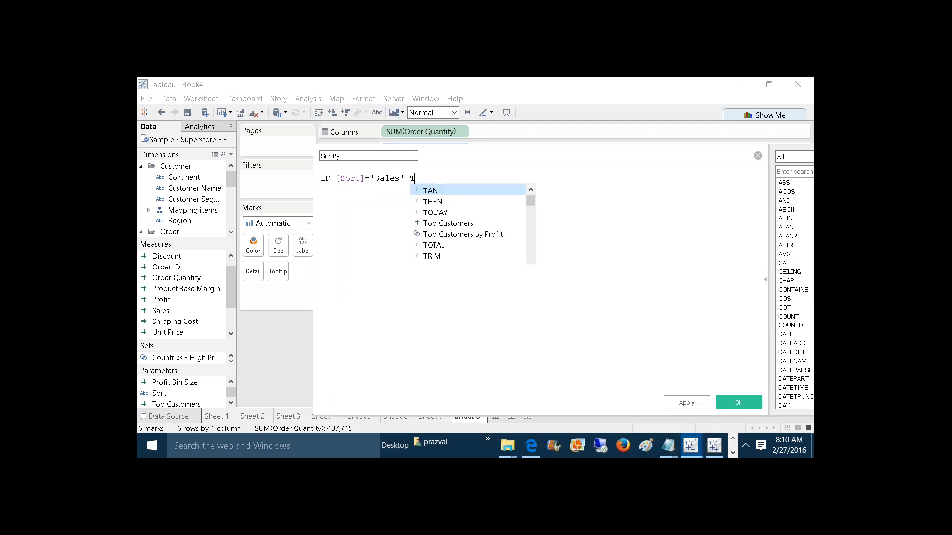
type("HEN S")
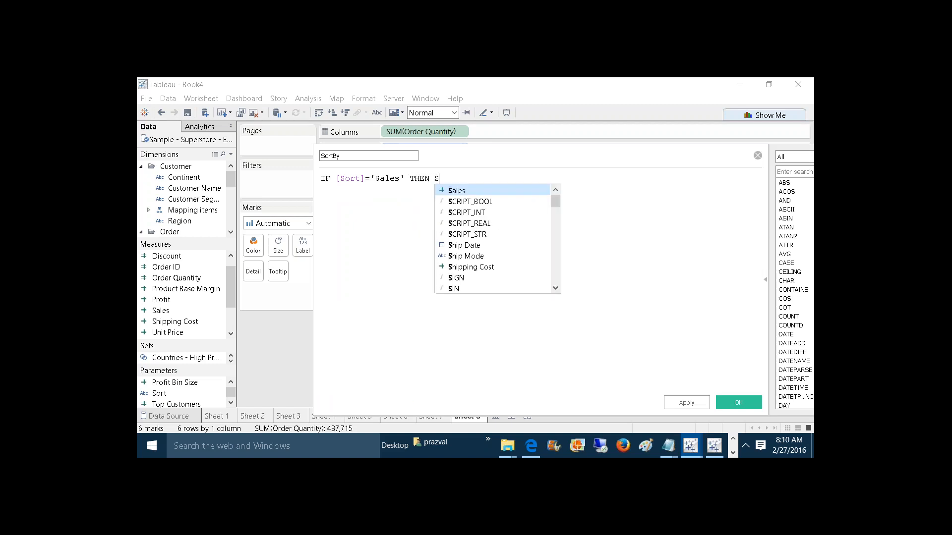
type("UM")
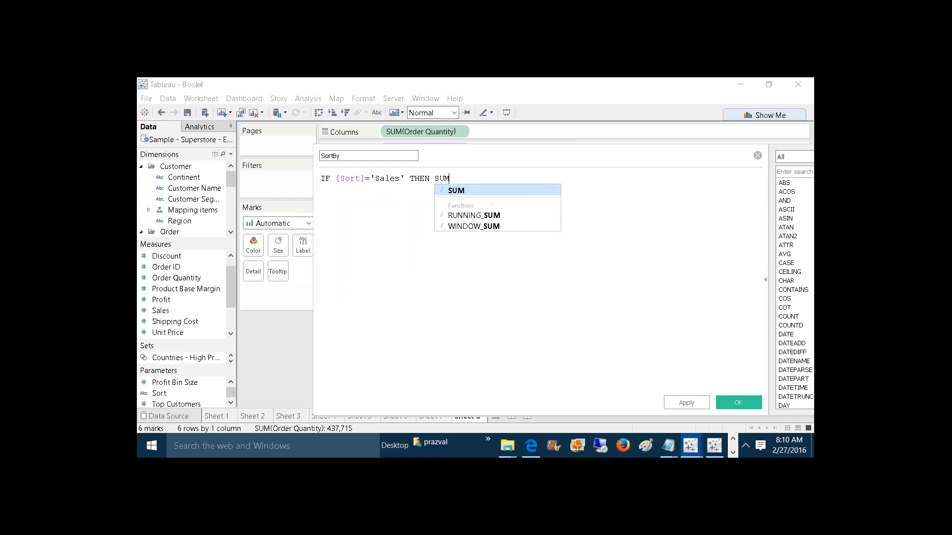
type("(S")
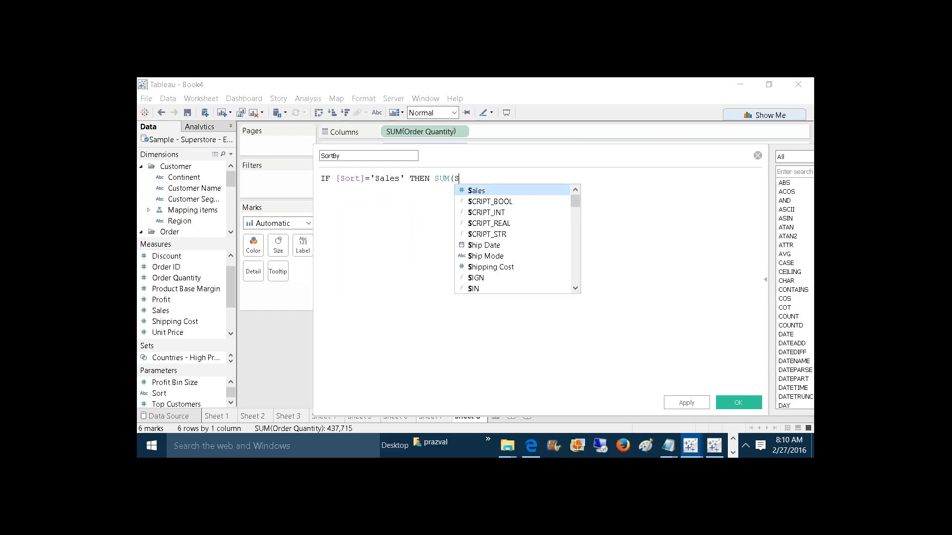
key("Return")
type(") ")
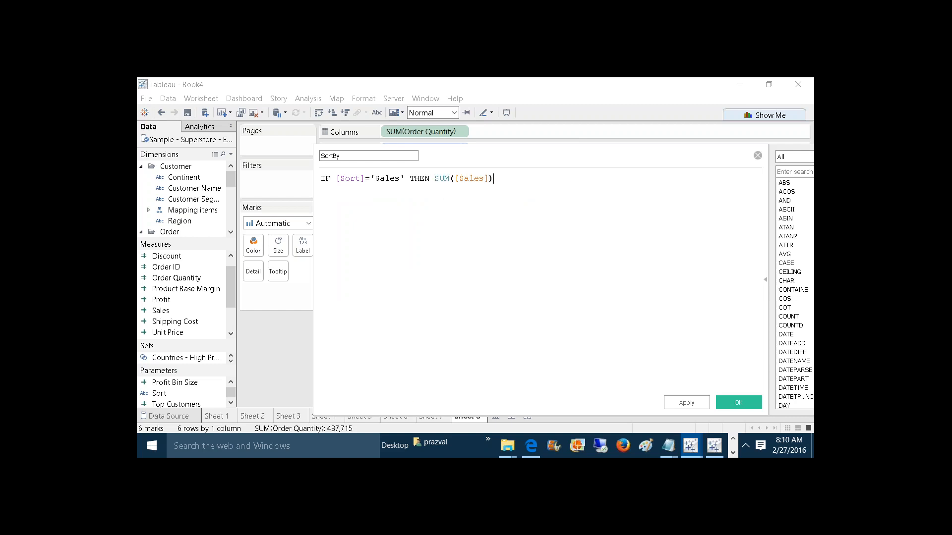
Add the line ELSE SUM([Profit]) to the SortBy formula and begin a new line below it
type("ELSE SUM(")
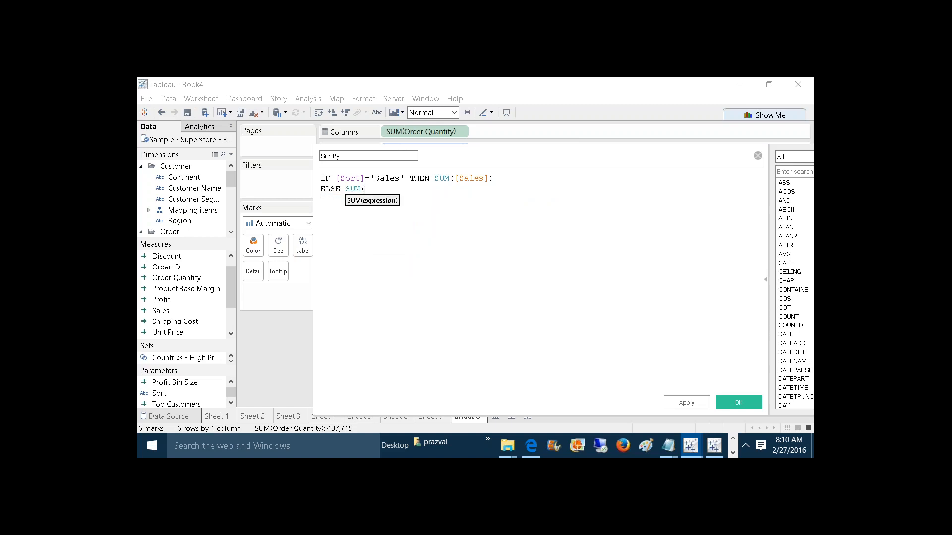
type("PR")
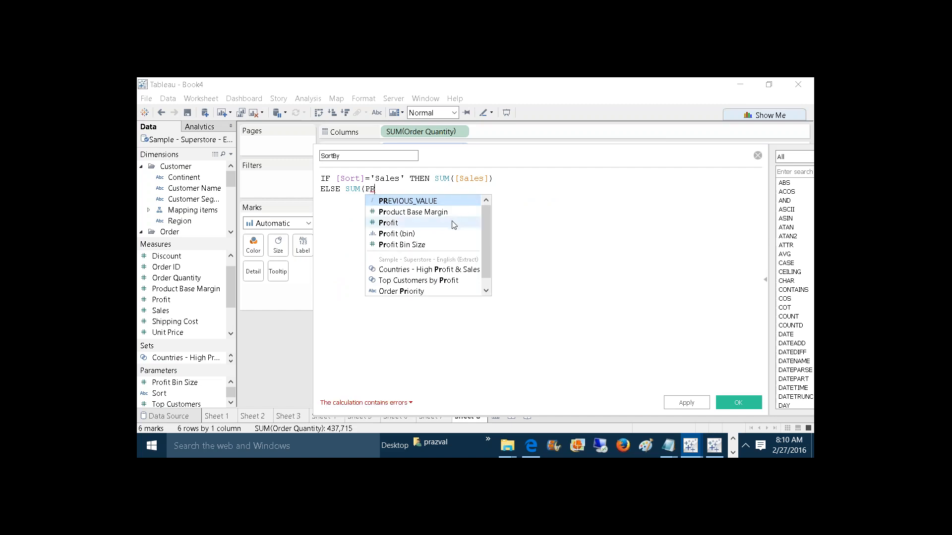
left_click(451, 222)
type(")")
key("Return")
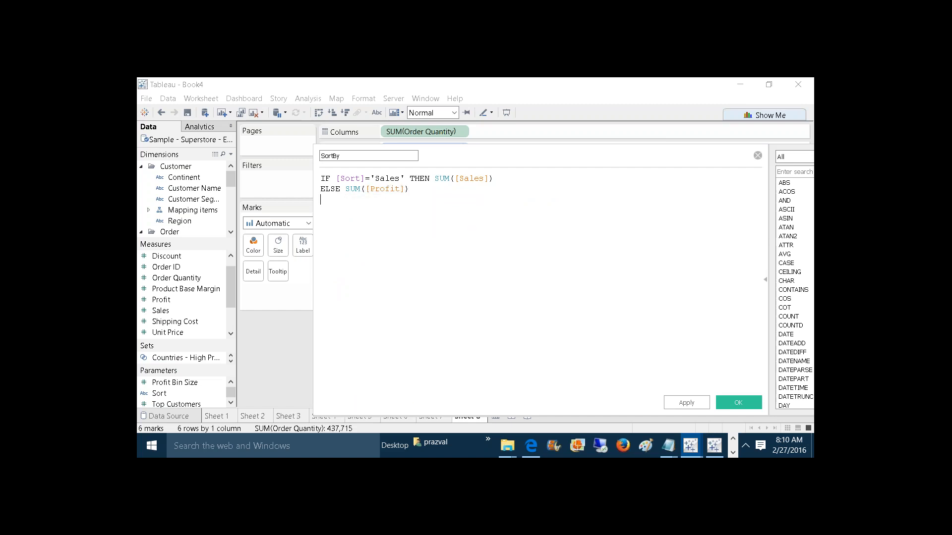
Close the SortBy formula with END, apply it and save the calculated field
type("END")
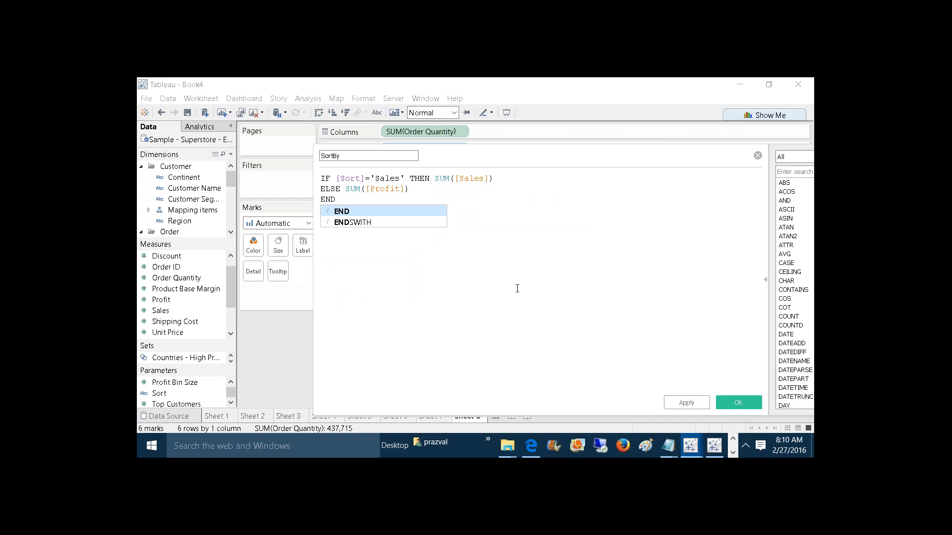
left_click(517, 288)
left_click(687, 402)
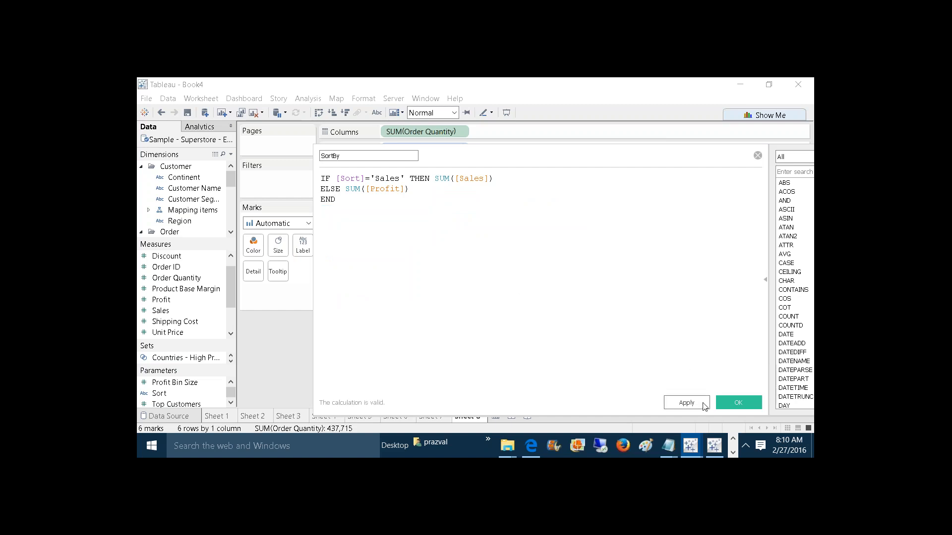
left_click(722, 407)
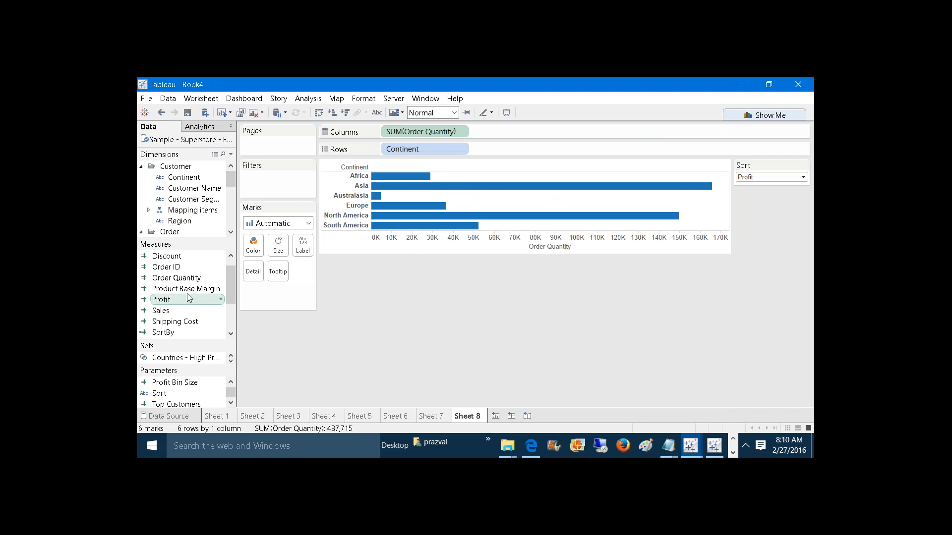
Encode the bars' size and color with SortBy, and sort the continents in descending order
left_click_drag(233, 285, 239, 302)
left_click_drag(164, 288, 277, 254)
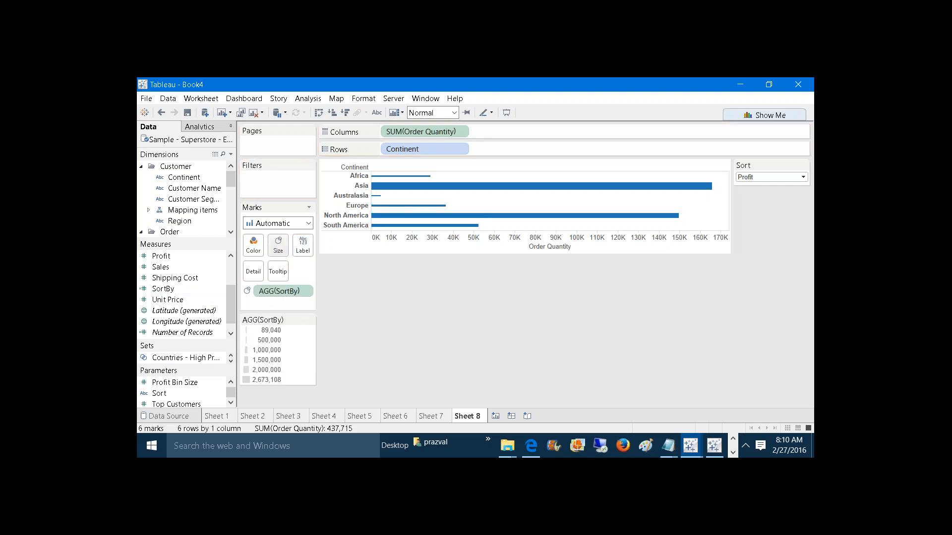
left_click(345, 113)
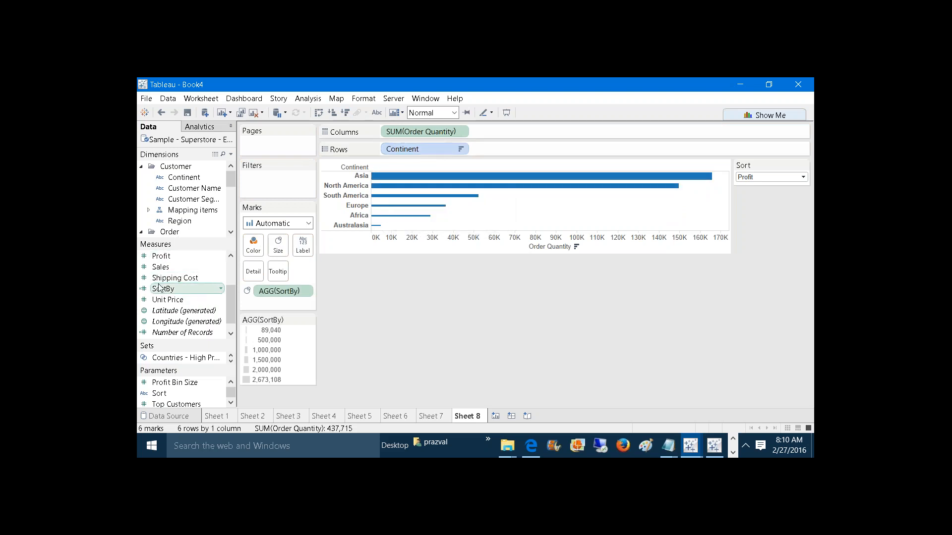
left_click_drag(159, 288, 253, 244)
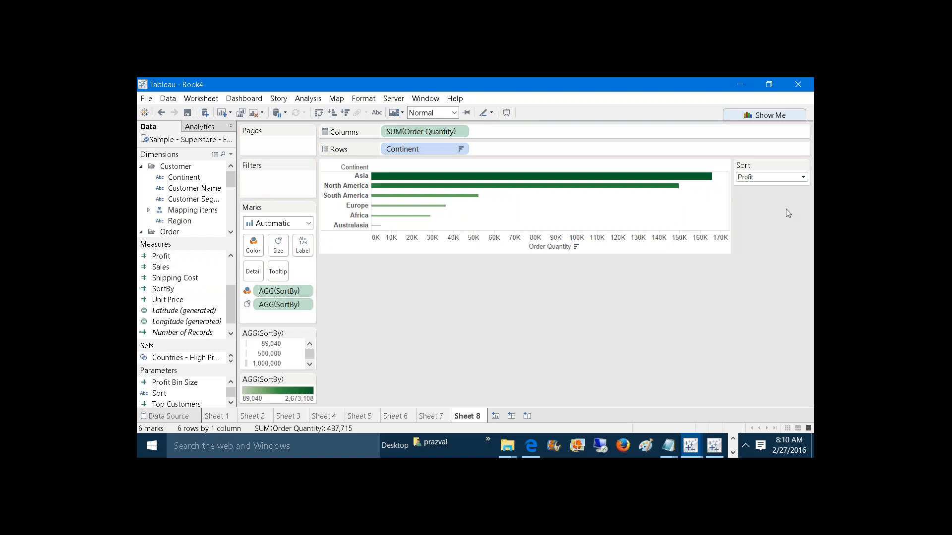
Test the chart by switching the Sort parameter between Sales and Profit, ending on Profit
left_click(803, 177)
left_click(790, 185)
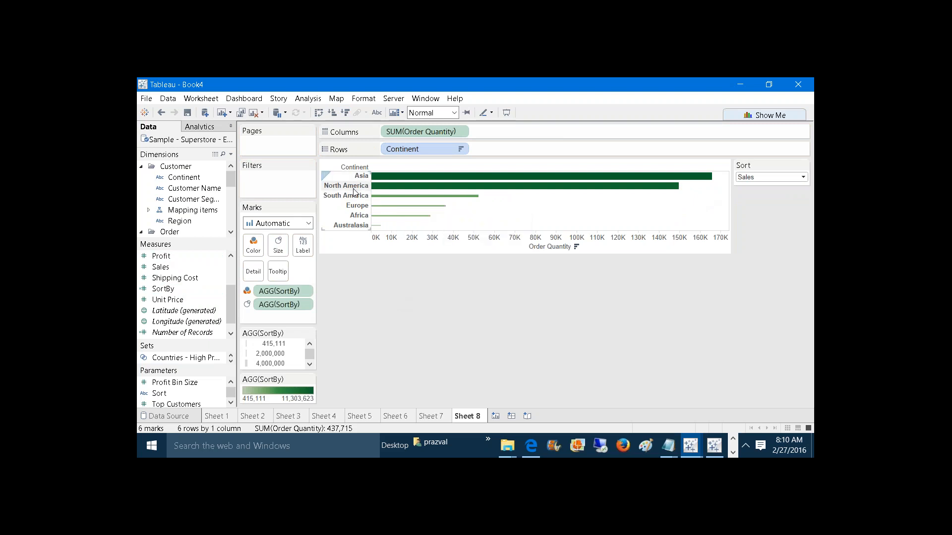
left_click(803, 177)
left_click(789, 195)
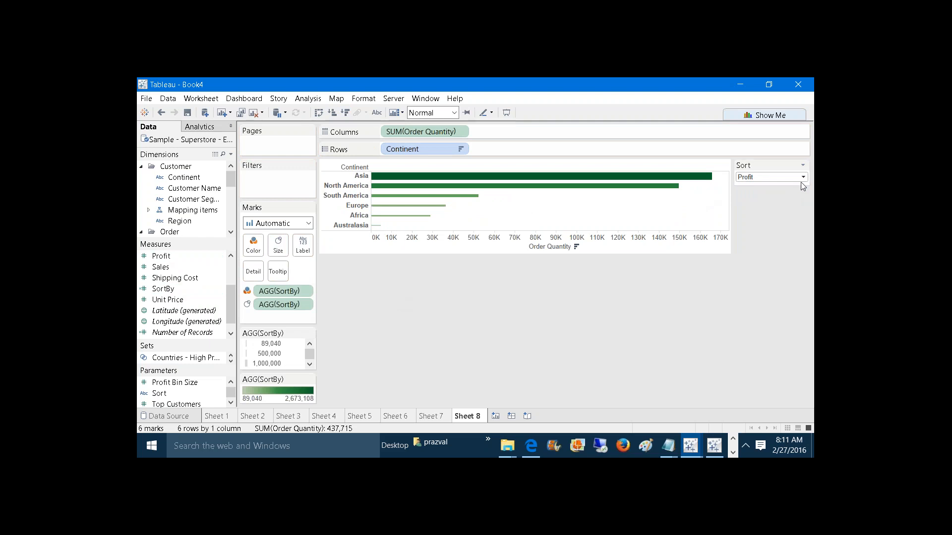
left_click(803, 177)
left_click(791, 186)
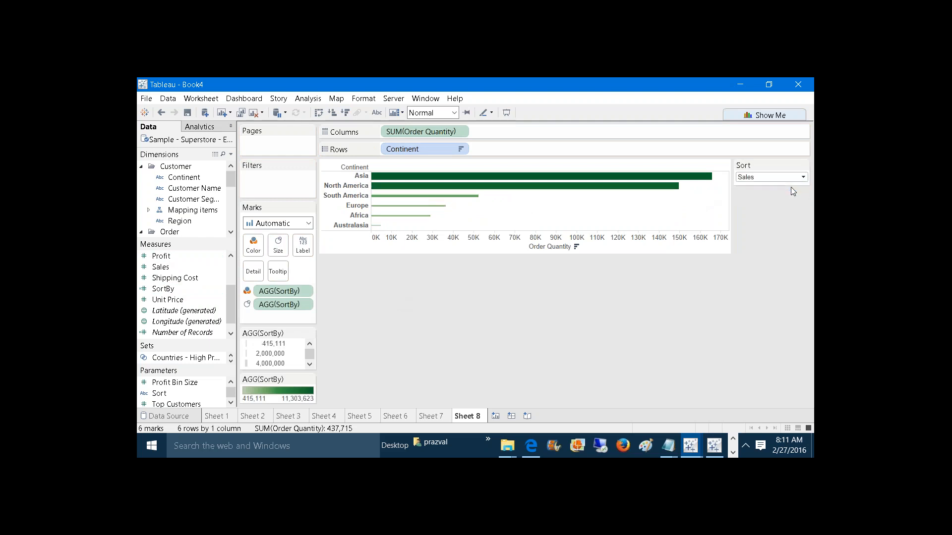
left_click(798, 177)
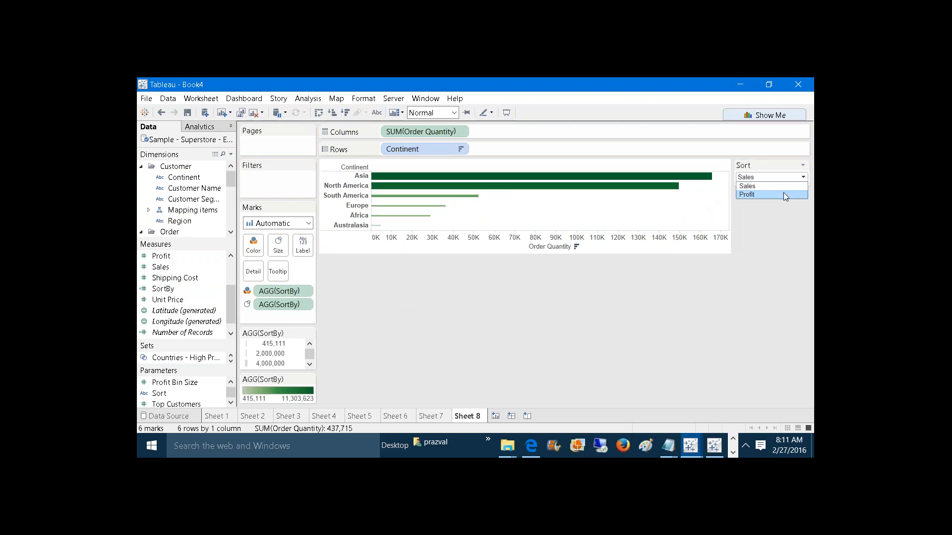
left_click(785, 195)
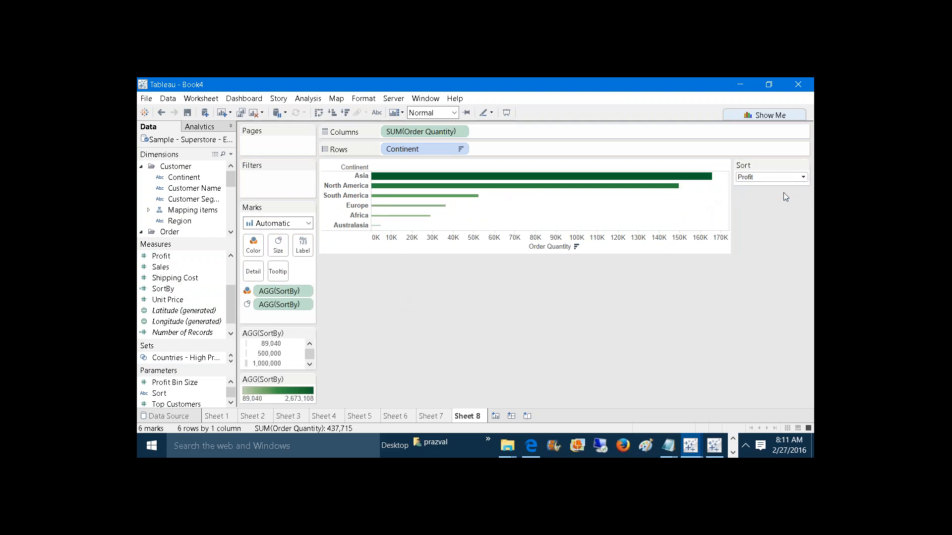
Add a new worksheet and place Continent in its rows
left_click(495, 416)
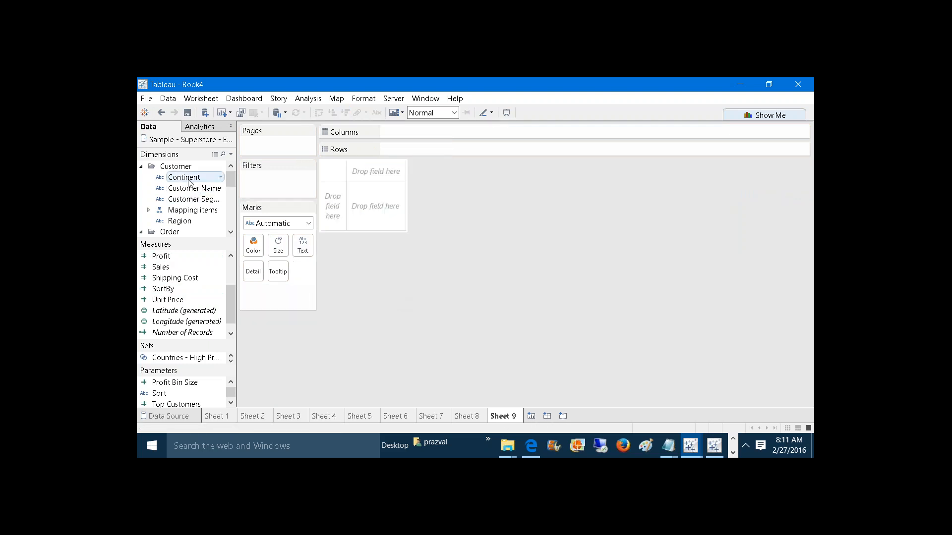
left_click_drag(189, 183, 412, 149)
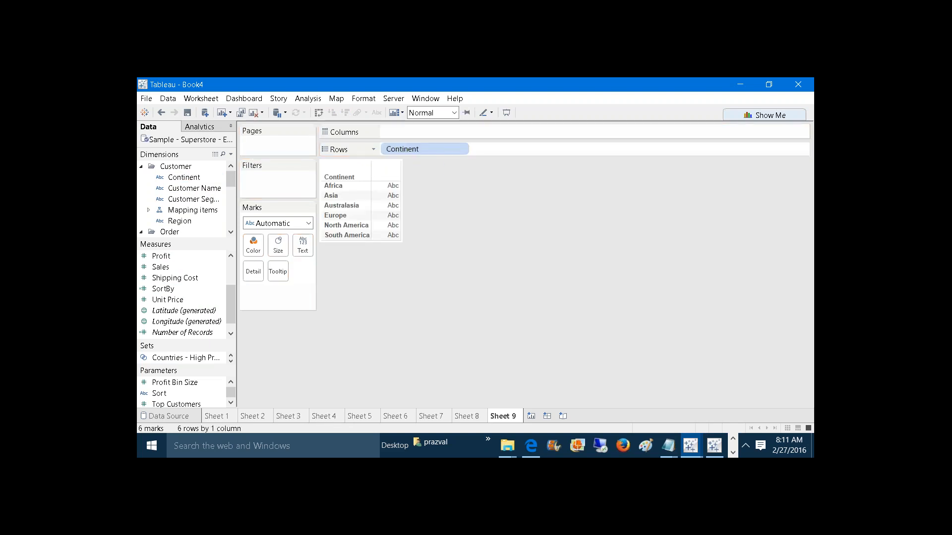
Switch to the Notepad sorting notes, highlight the Manual Sorting entry, and return to the Book4 workbook in Tableau
left_click(733, 452)
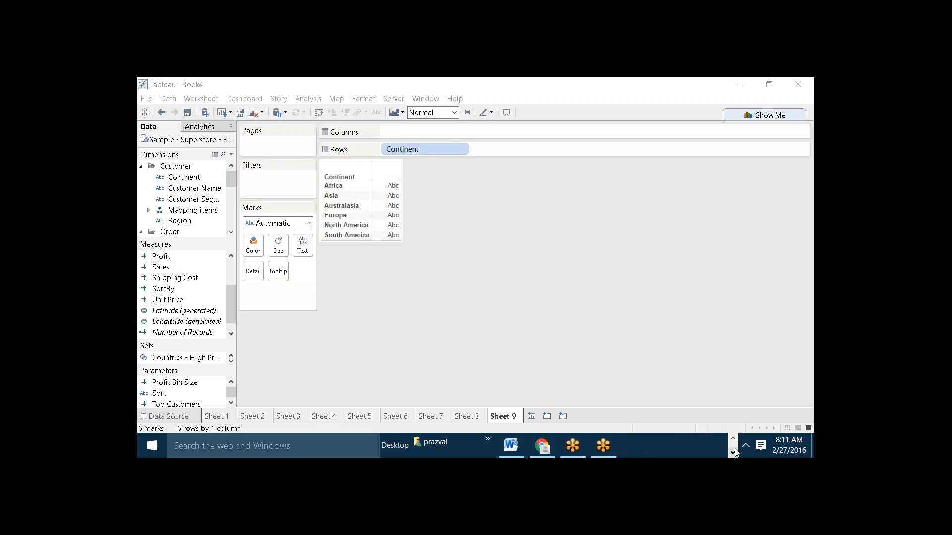
left_click(732, 438)
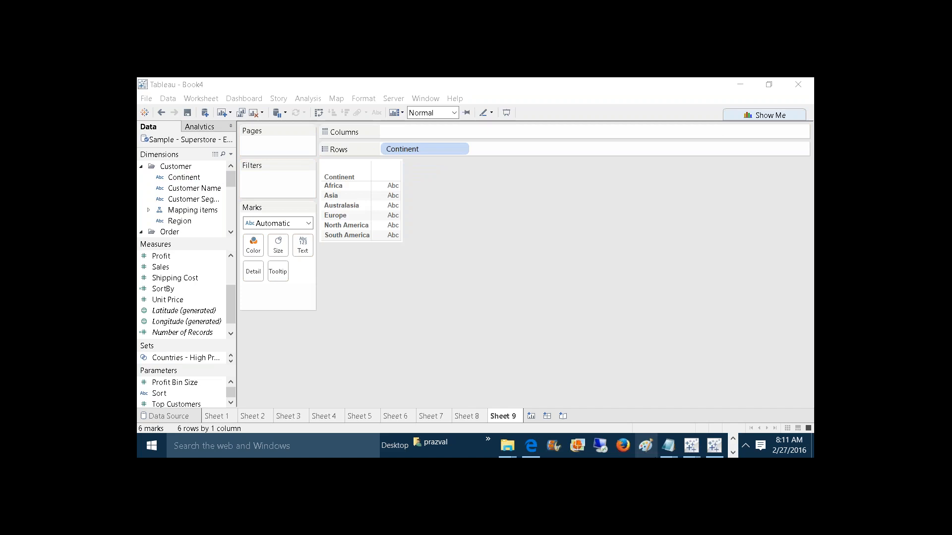
mouse_move(662, 456)
left_click(764, 406)
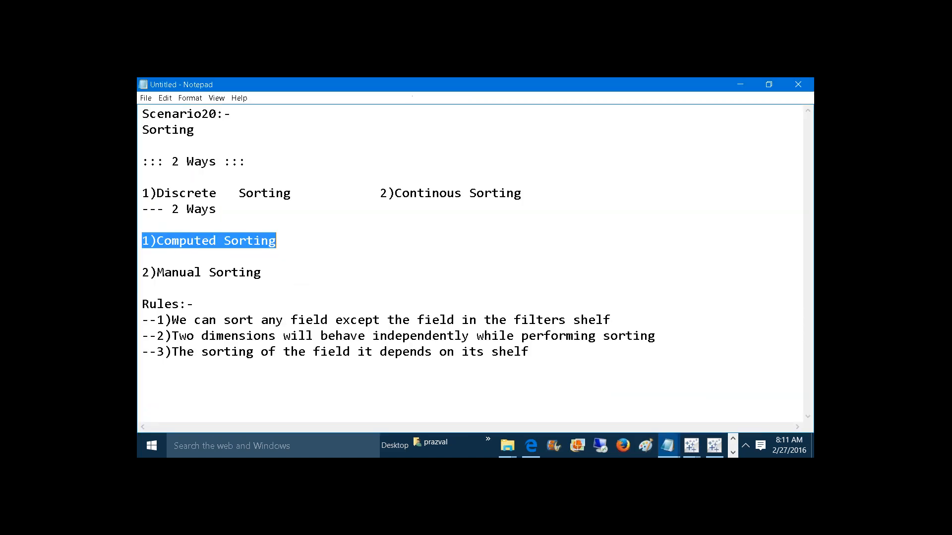
left_click(259, 282)
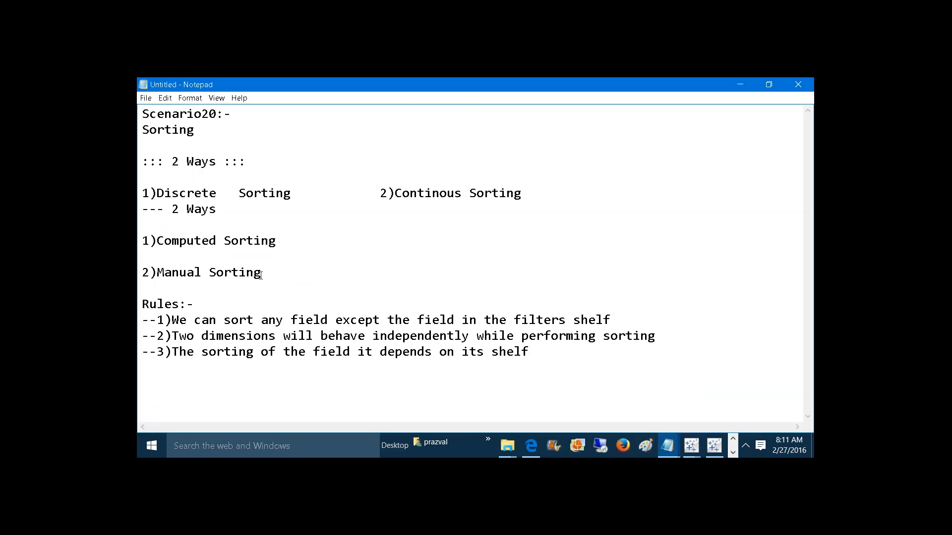
left_click_drag(261, 273, 145, 273)
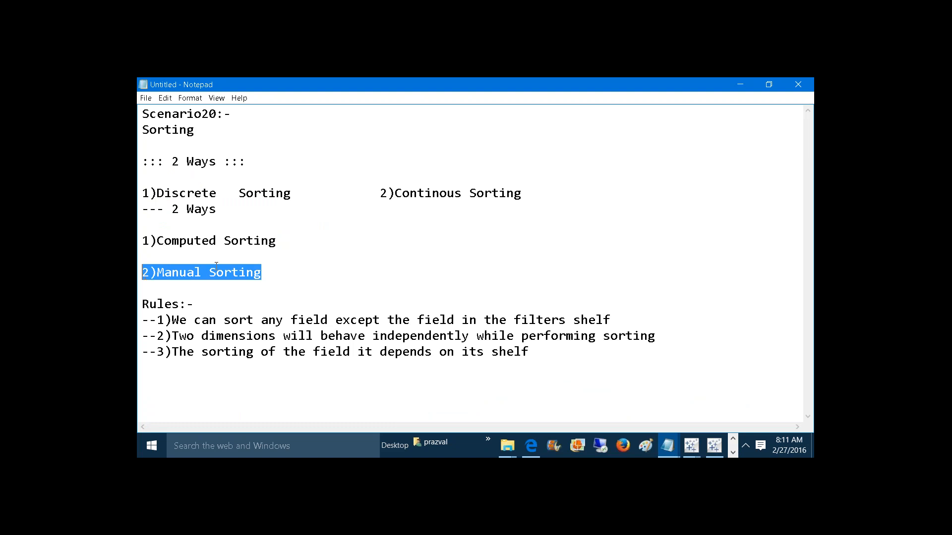
mouse_move(702, 434)
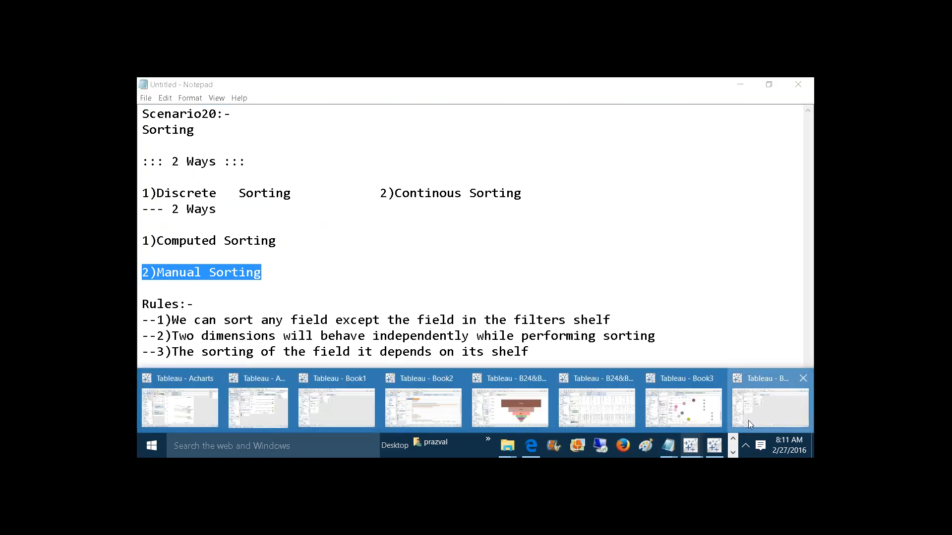
left_click(748, 420)
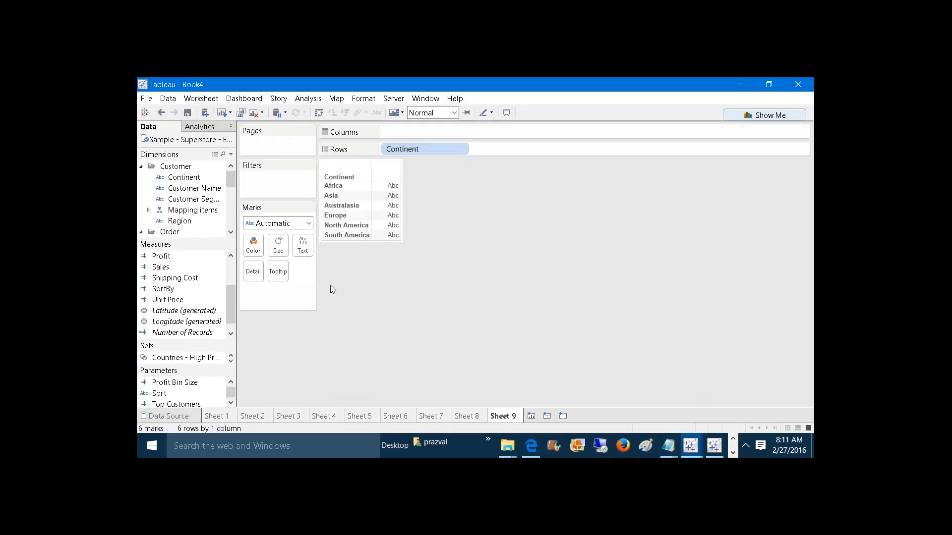
Manually sort the continent list by moving Asia to the first row and Europe to the last, and clear the selection
left_click(335, 196)
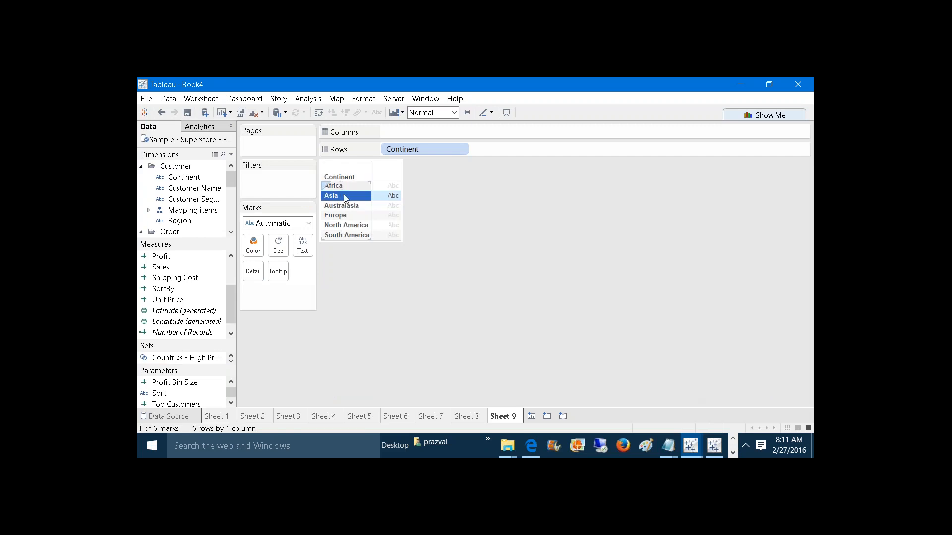
mouse_move(331, 199)
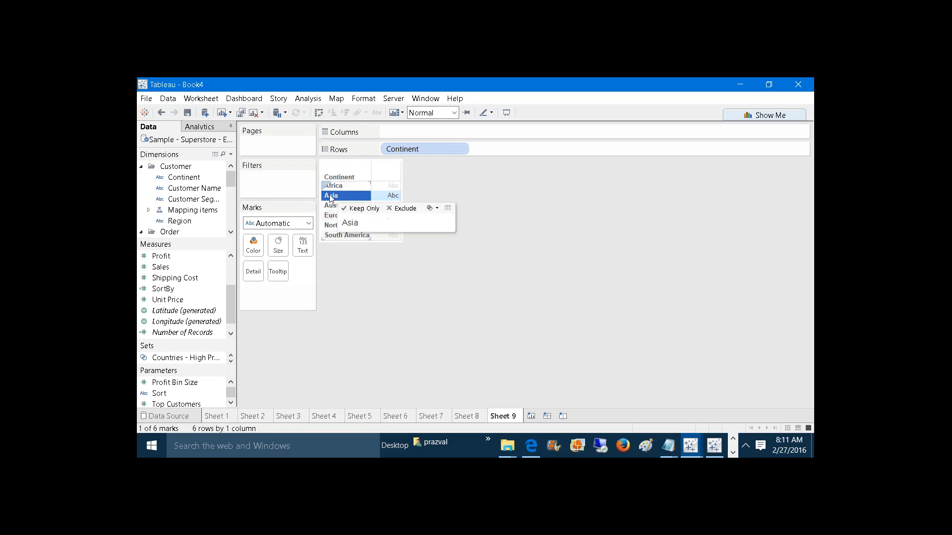
left_click_drag(329, 195, 330, 182)
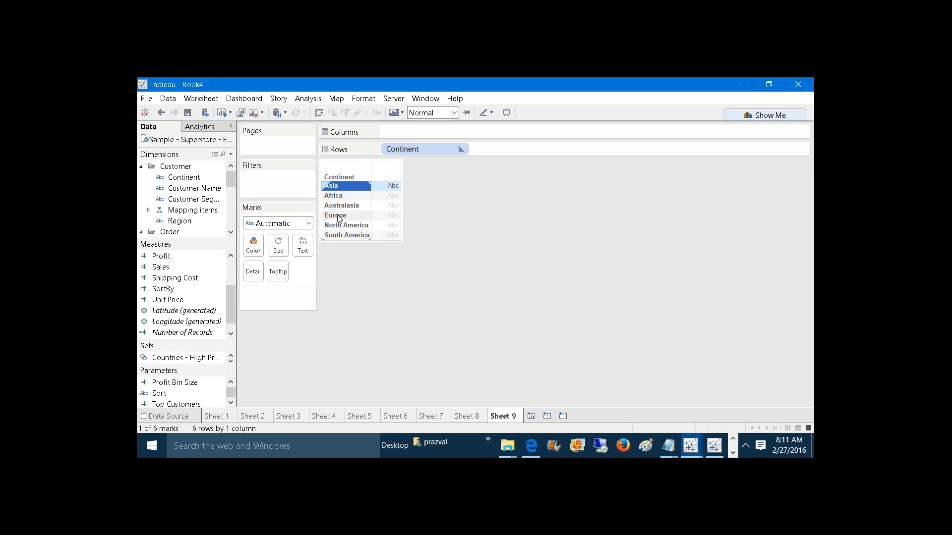
left_click_drag(337, 218, 346, 238)
left_click(326, 185)
key("Escape")
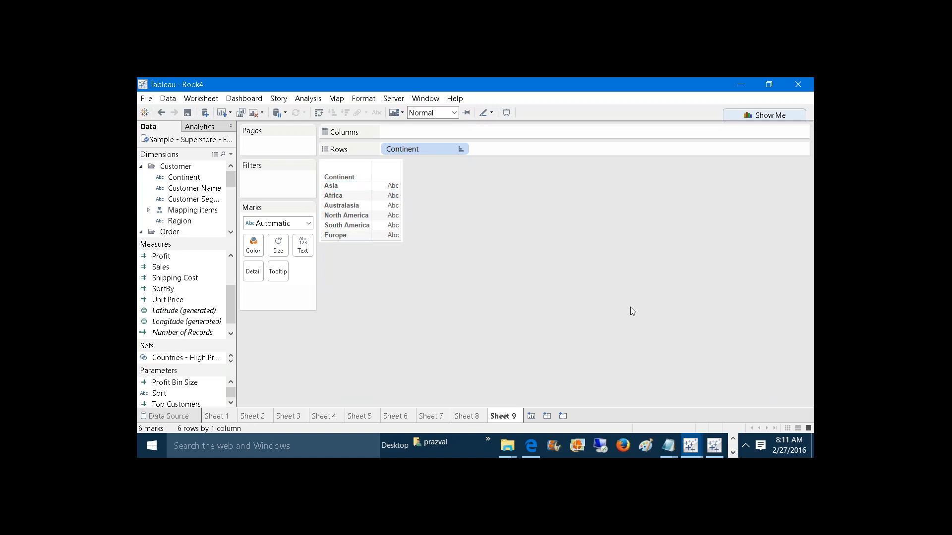
Check the Continuous Sorting entry in the Notepad notes and return to the Book4 workbook in Tableau
mouse_move(670, 449)
left_click(752, 408)
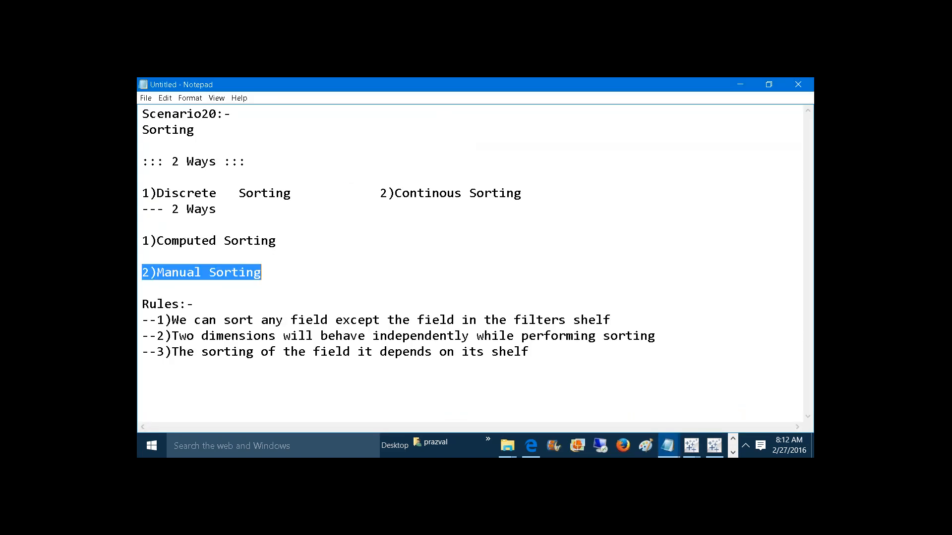
left_click(521, 303)
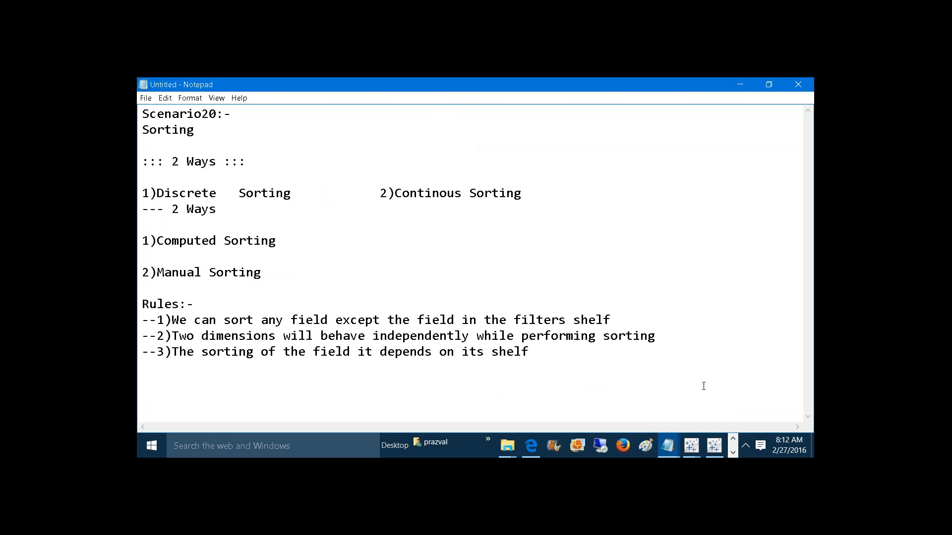
mouse_move(690, 446)
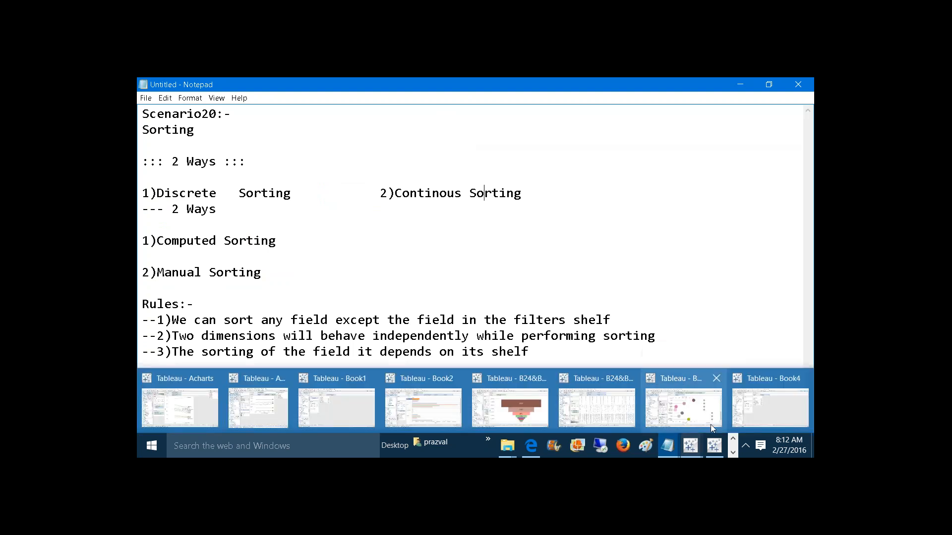
left_click(745, 409)
Add another worksheet and build a bar chart with Continent in the rows and Sales in the columns
left_click(531, 416)
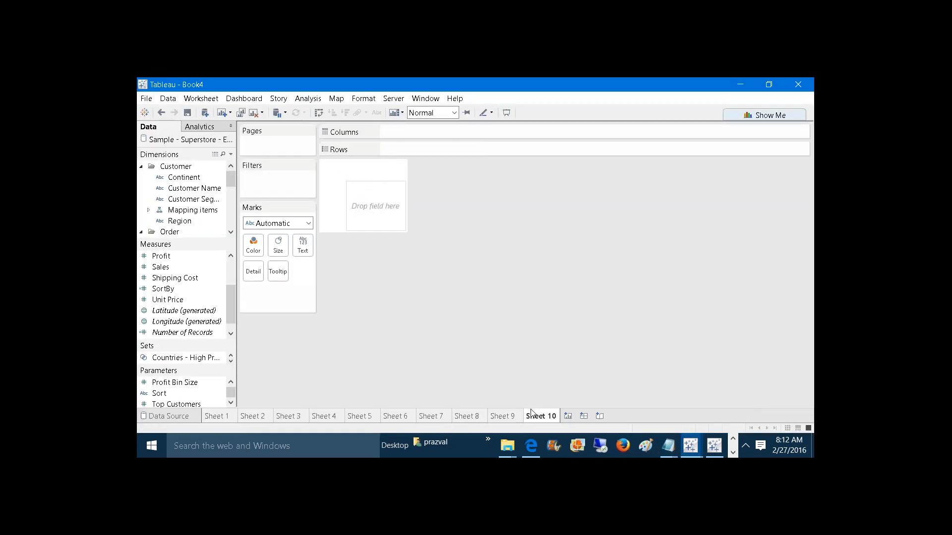
left_click(180, 181)
left_click_drag(180, 181, 441, 150)
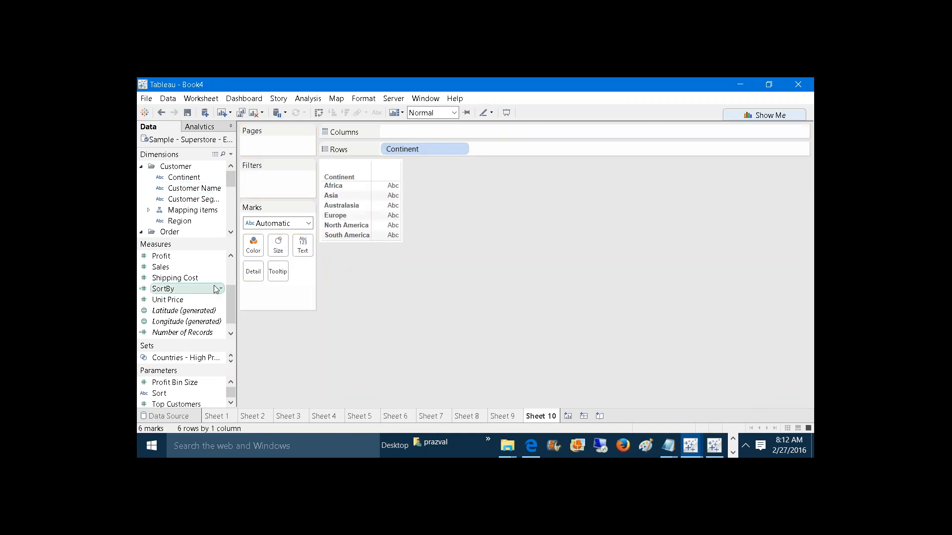
left_click_drag(187, 270, 418, 134)
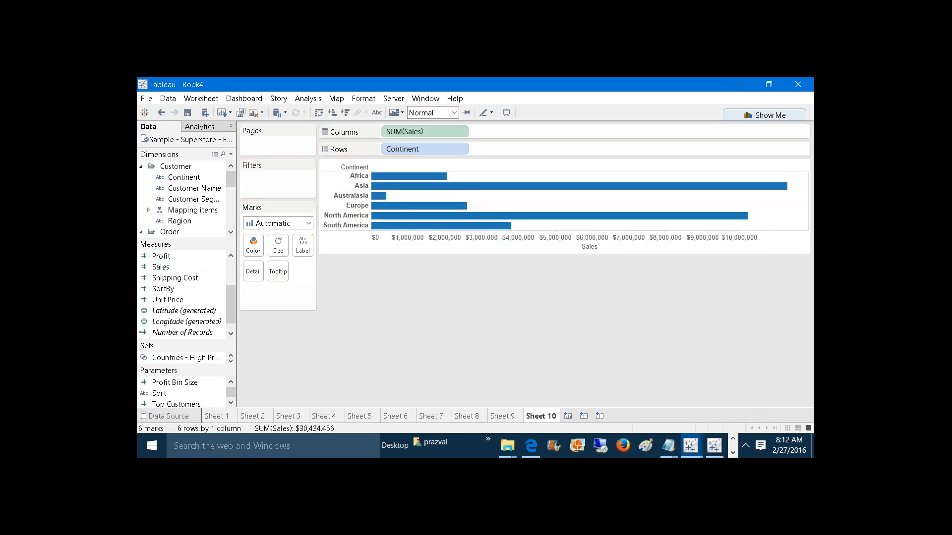
Swap the chart's rows and columns, and sort the continents by Sales in ascending and finally in descending order
left_click(320, 113)
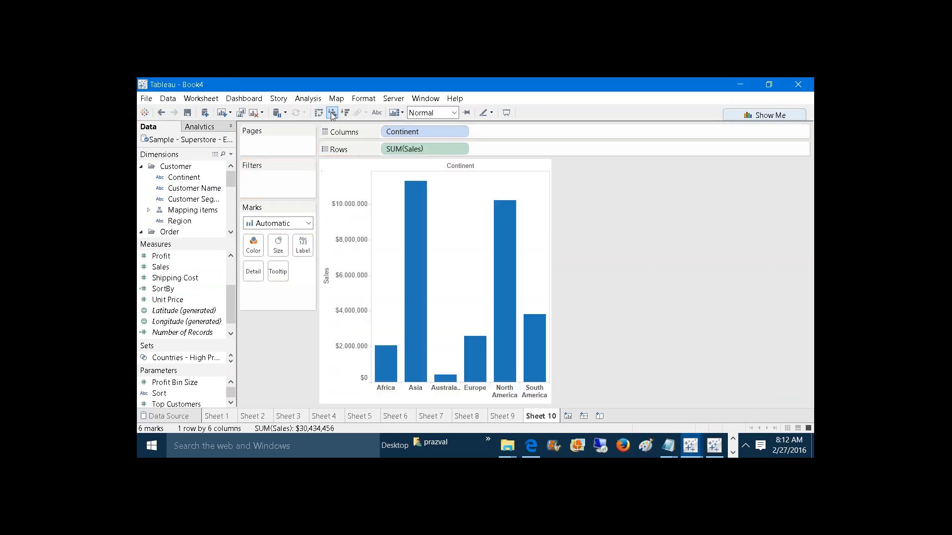
left_click(332, 114)
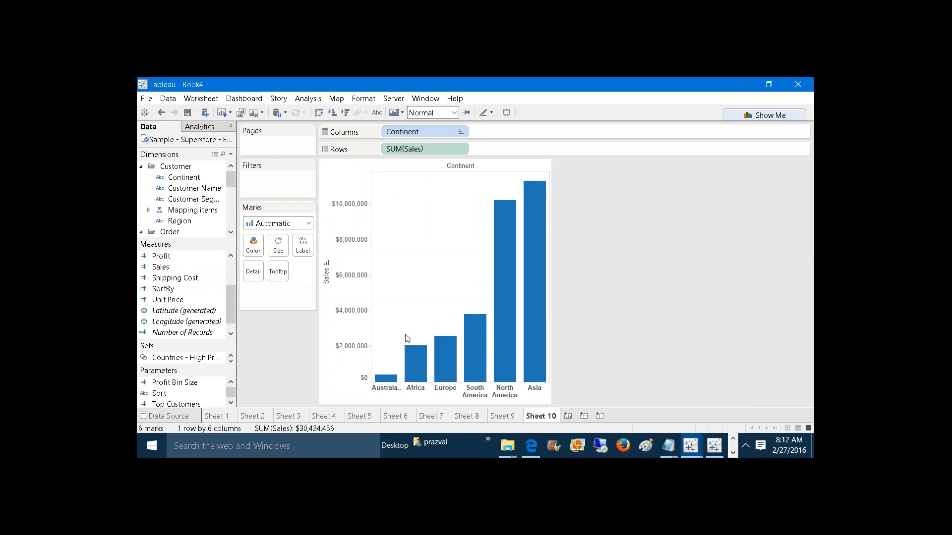
left_click(345, 113)
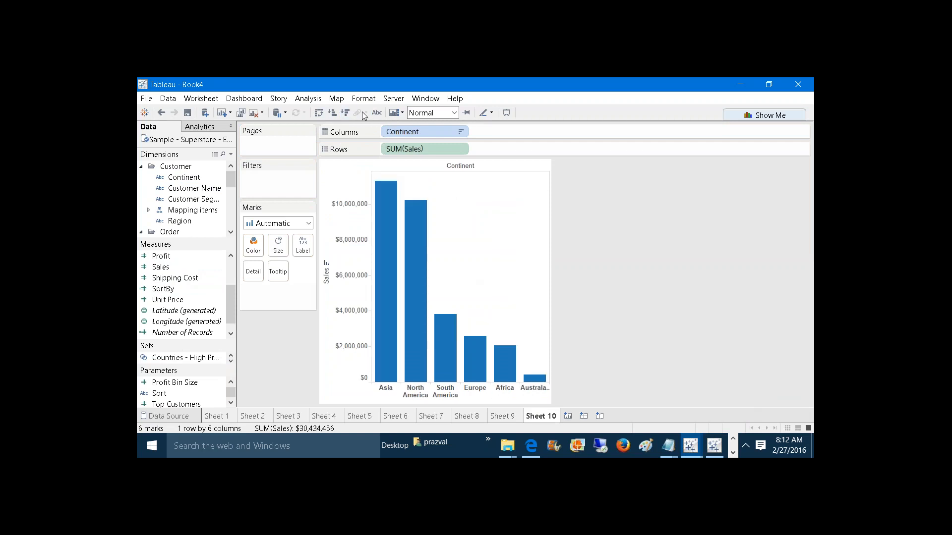
Review the sort settings of the Continent field and accept them
right_click(413, 133)
left_click(439, 174)
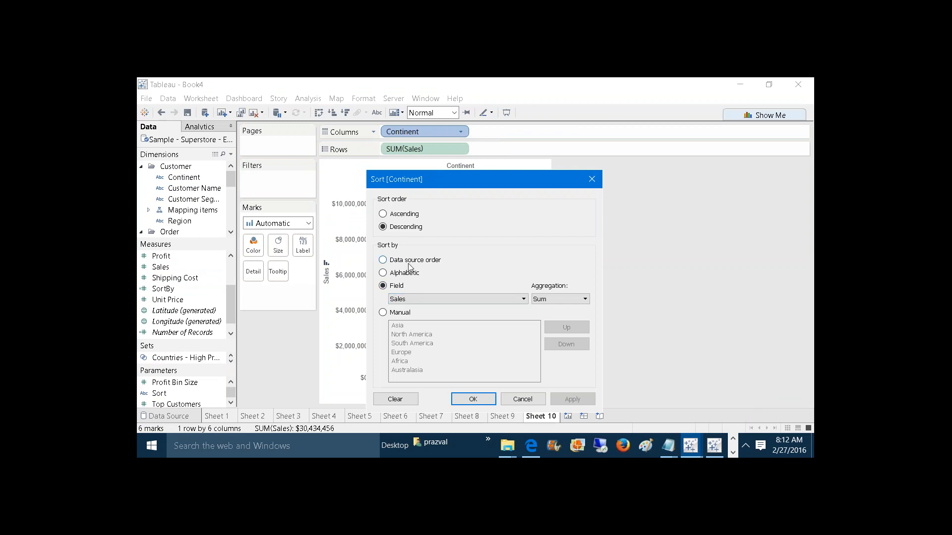
left_click(474, 399)
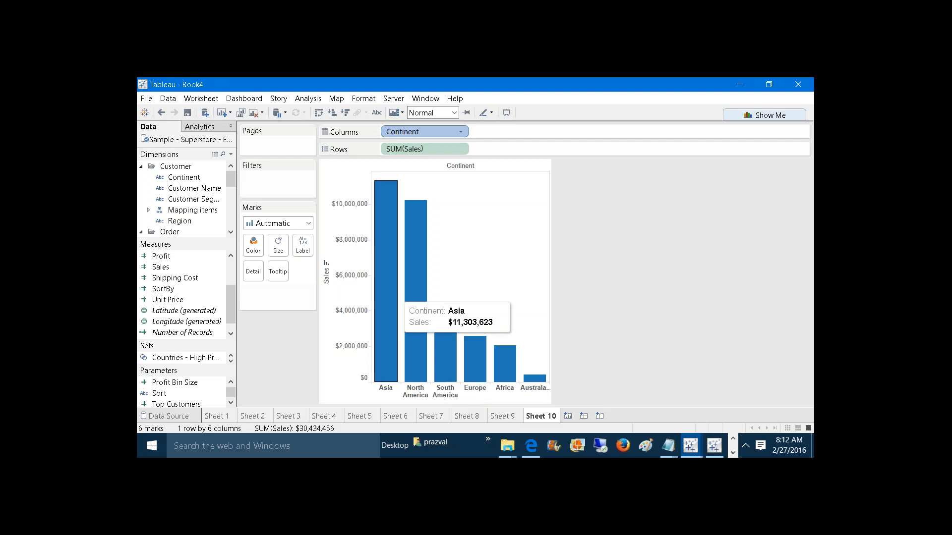
Show the Continent filter beside the chart and sort the continents by Sales in ascending order
right_click(411, 131)
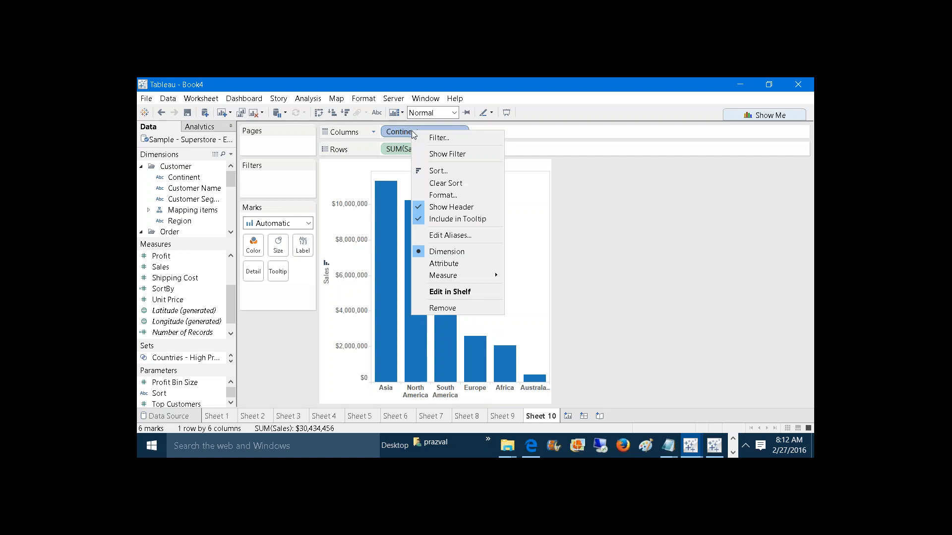
left_click(433, 154)
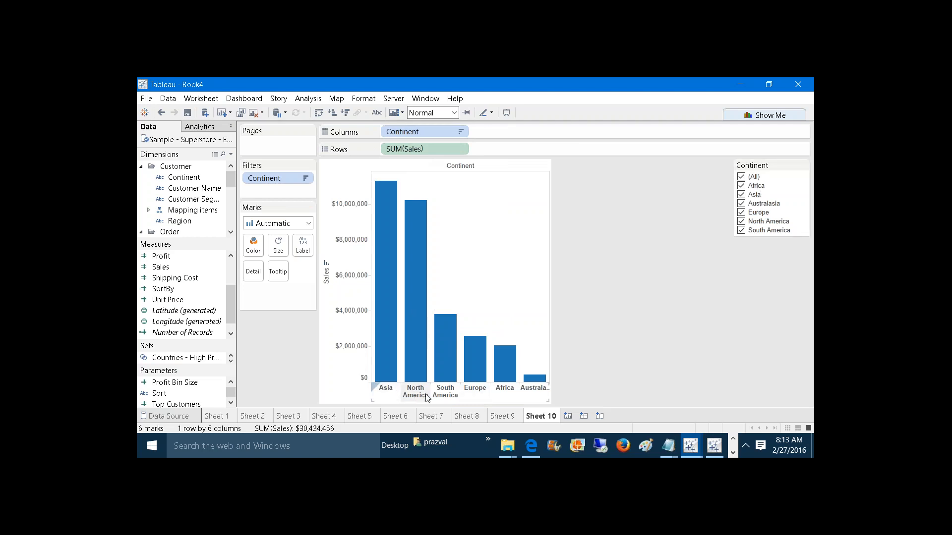
mouse_move(452, 377)
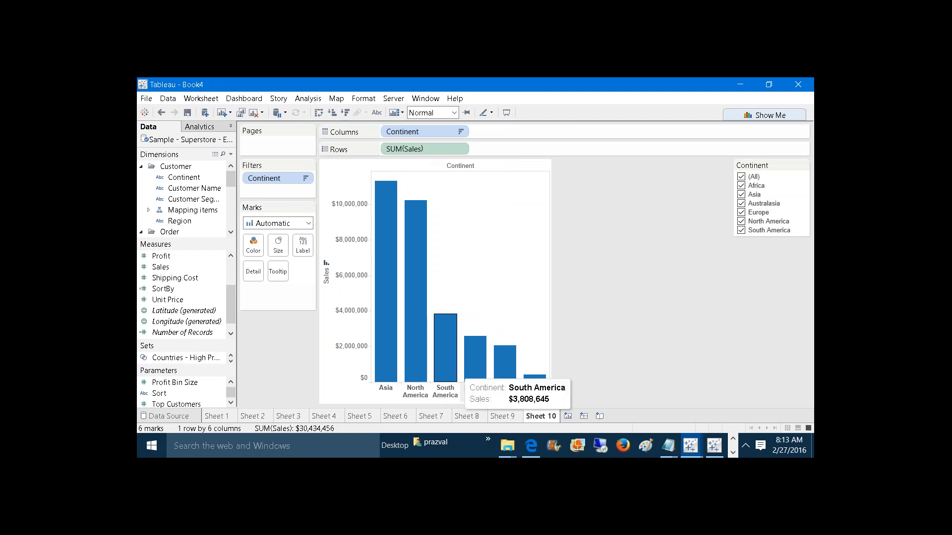
left_click(333, 113)
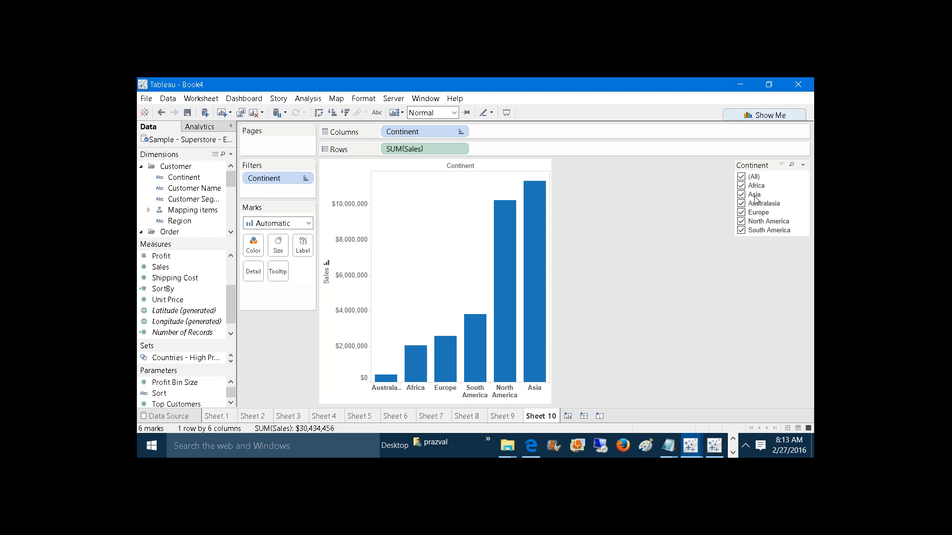
Check the order of the values in the Continent filter's settings and accept them without changes
right_click(285, 184)
left_click(293, 189)
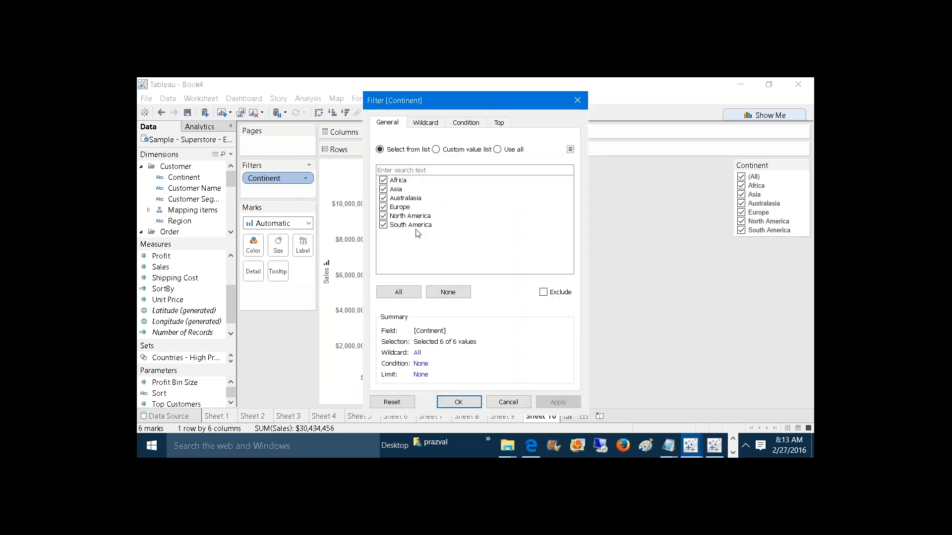
left_click(457, 402)
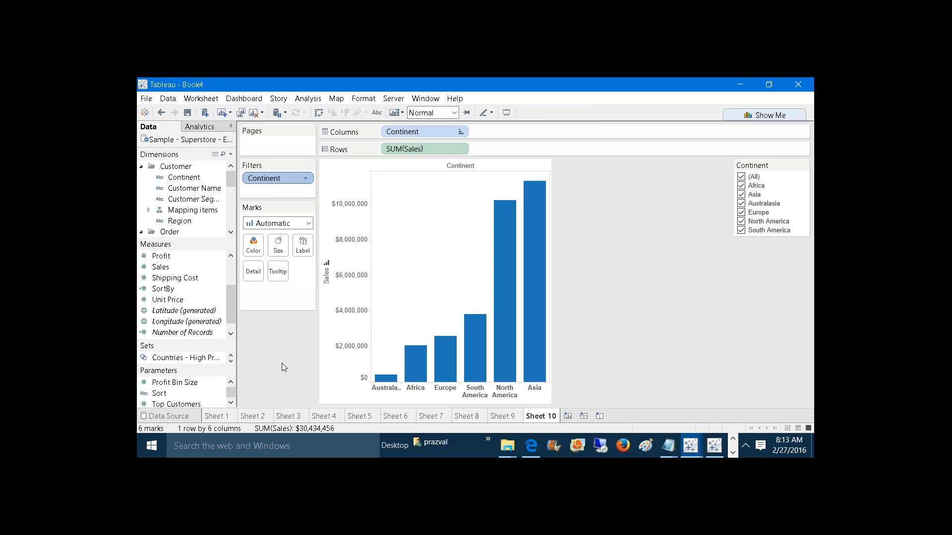
Set the default sort of the Continent dimension to descending alphabetic order and apply it
right_click(176, 183)
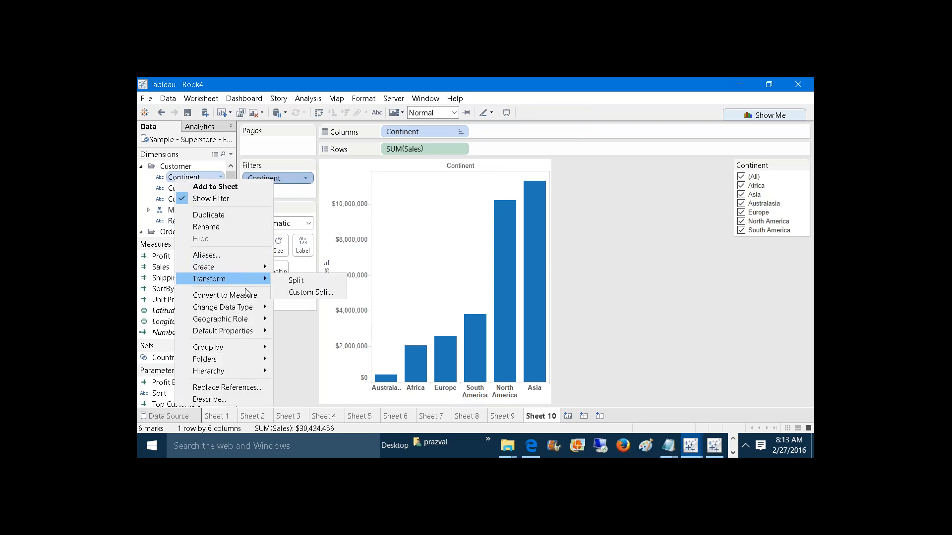
mouse_move(248, 319)
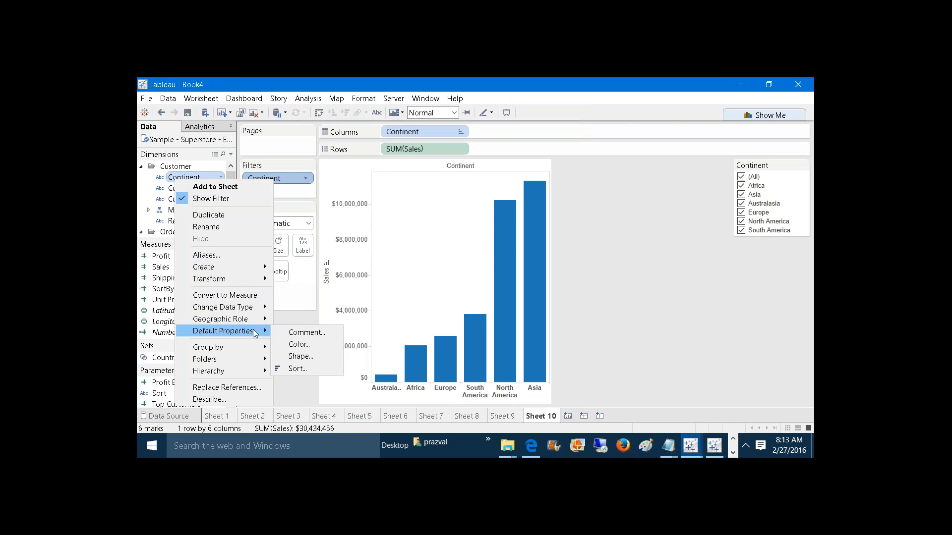
left_click(302, 367)
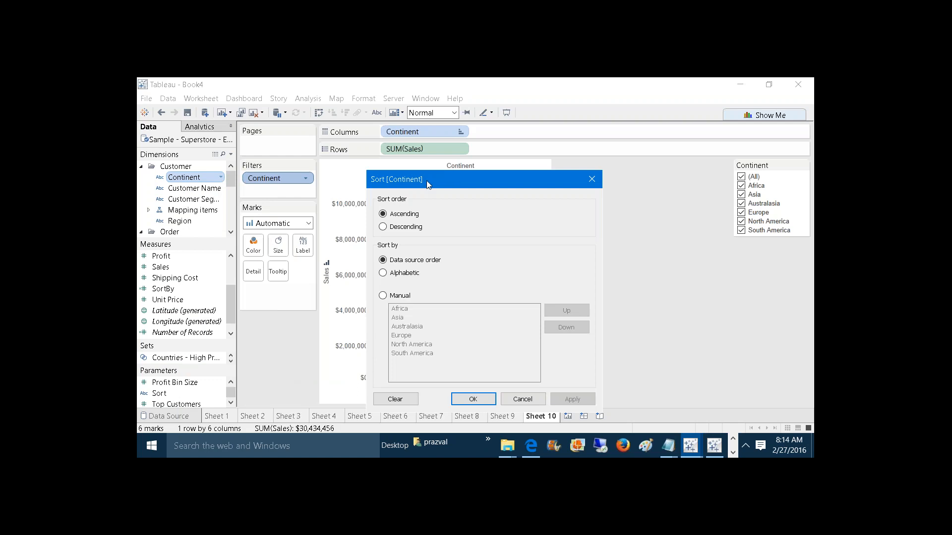
left_click_drag(427, 181, 421, 141)
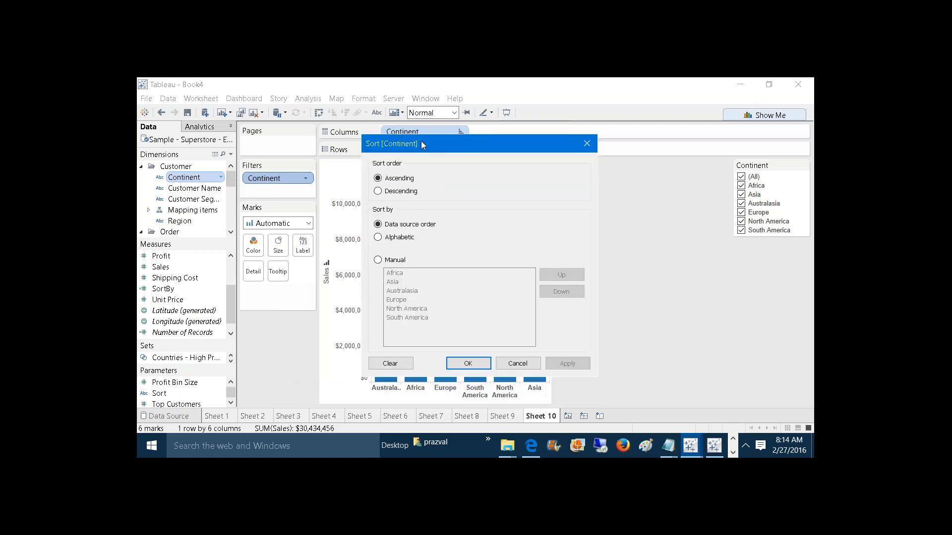
left_click(407, 192)
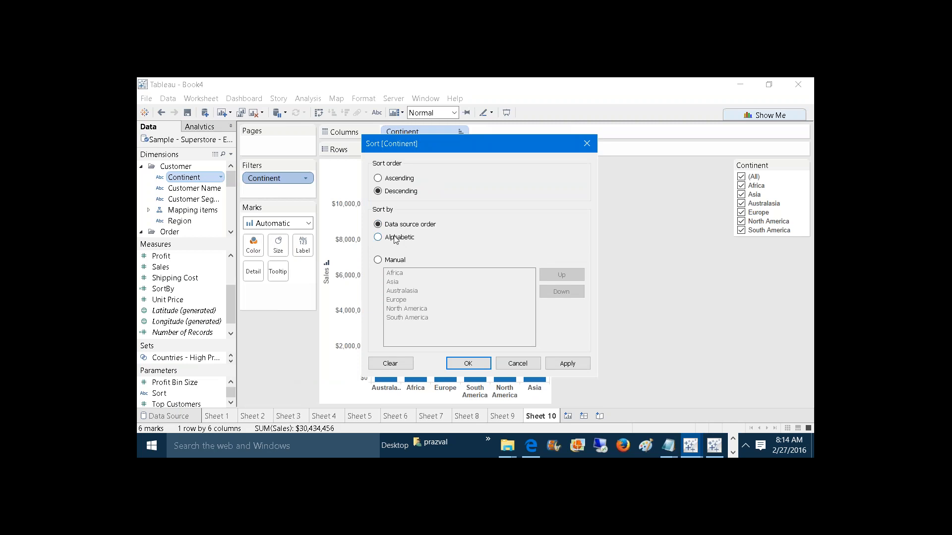
left_click(394, 238)
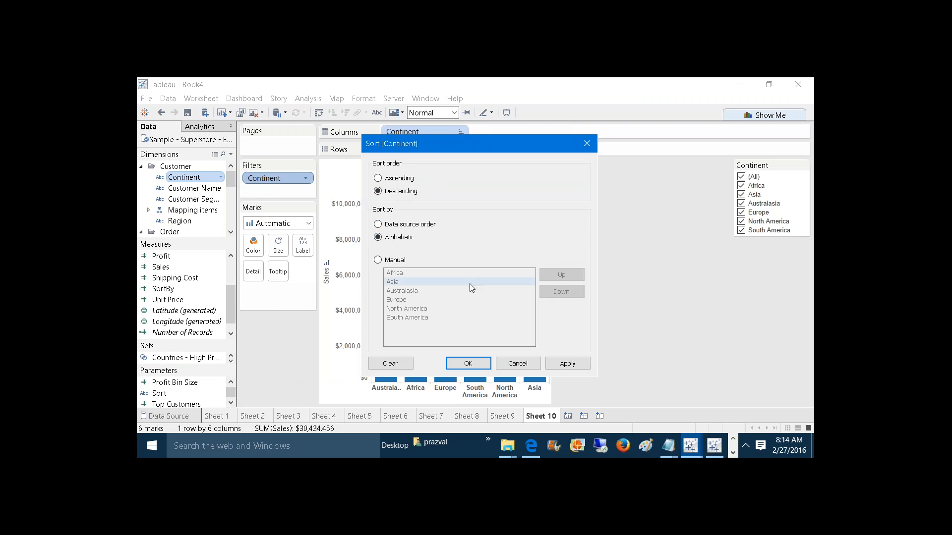
left_click(558, 363)
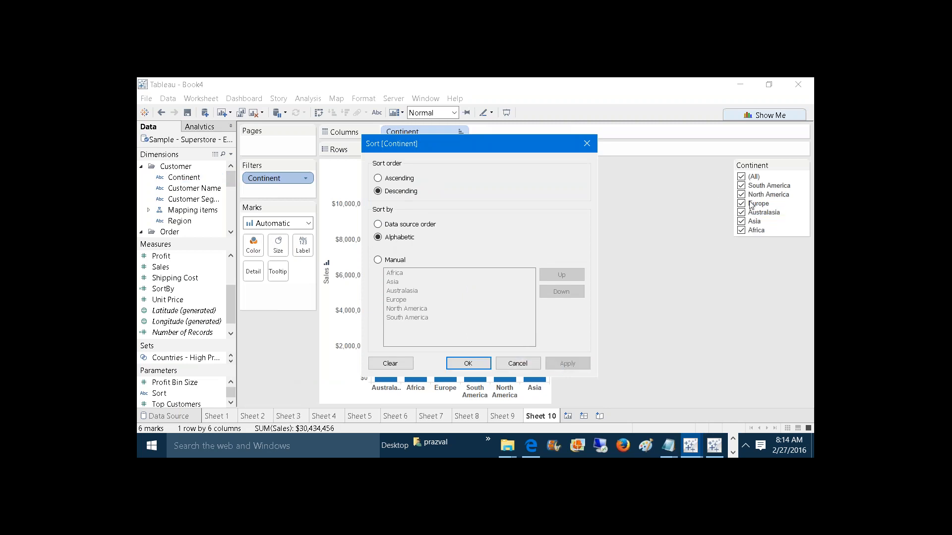
Try ascending order for Continent's default alphabetic sort, switch it back to descending and accept the setting
left_click(399, 180)
left_click(560, 365)
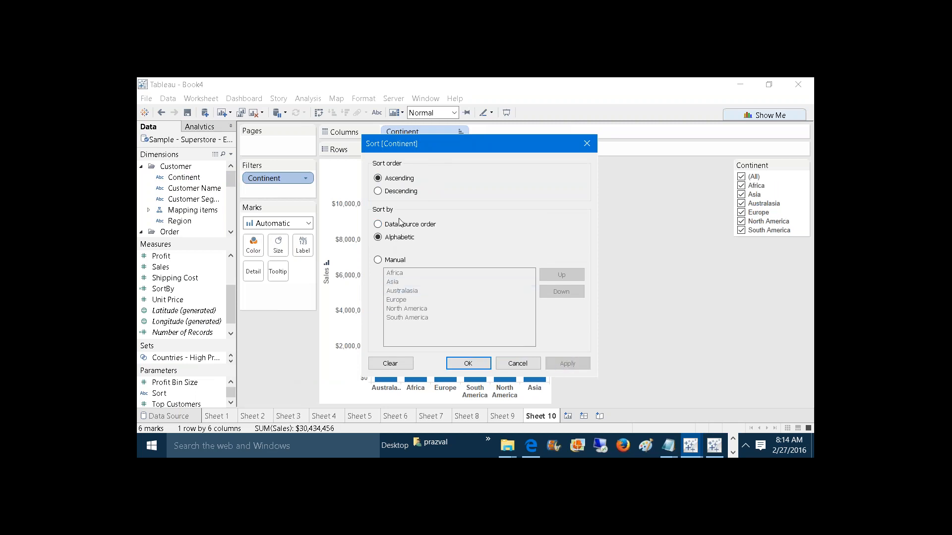
left_click(378, 192)
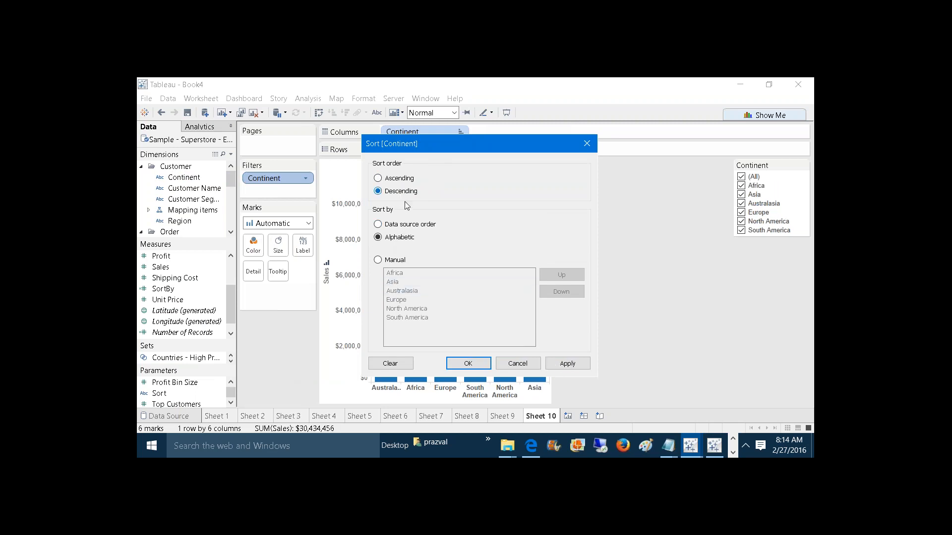
left_click(576, 371)
left_click(475, 364)
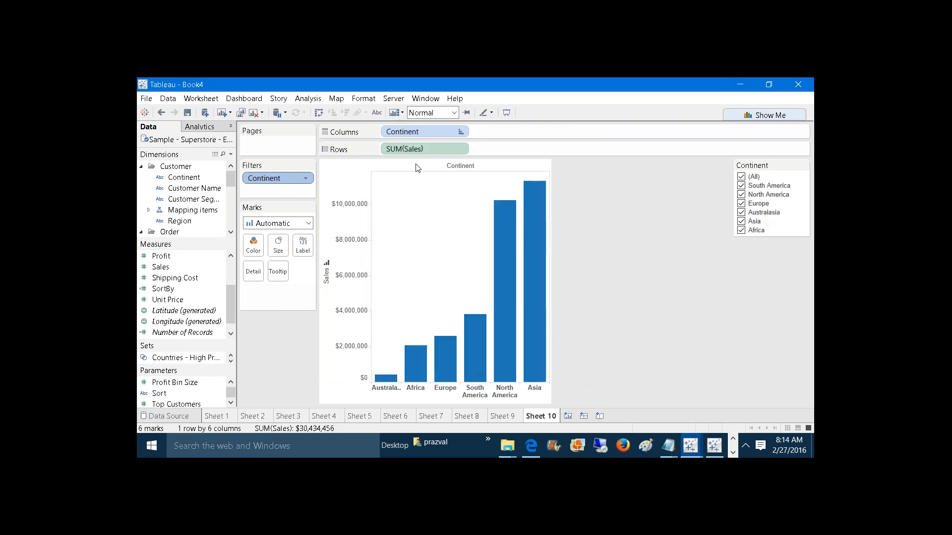
Review how the Continent filter's settings list the values under the new default sort, and accept them
right_click(278, 178)
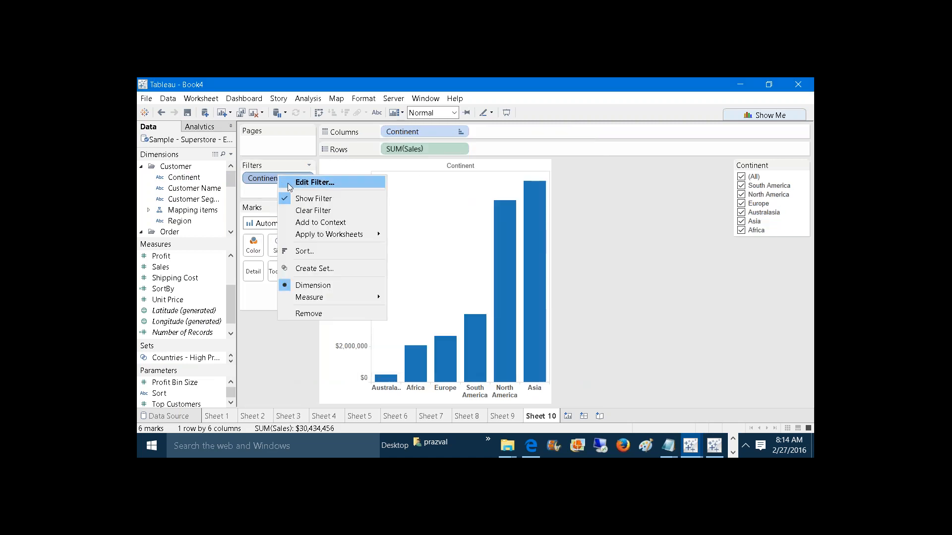
left_click(291, 185)
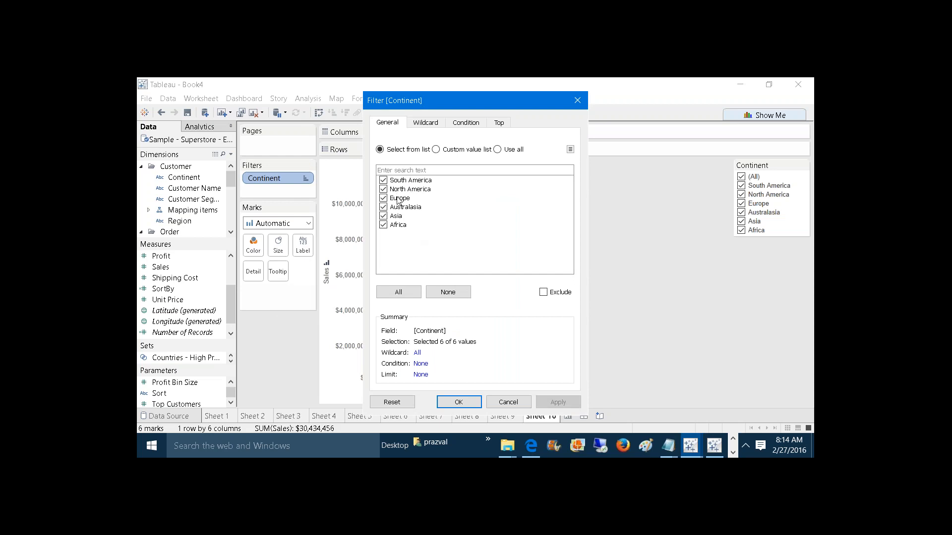
left_click(471, 402)
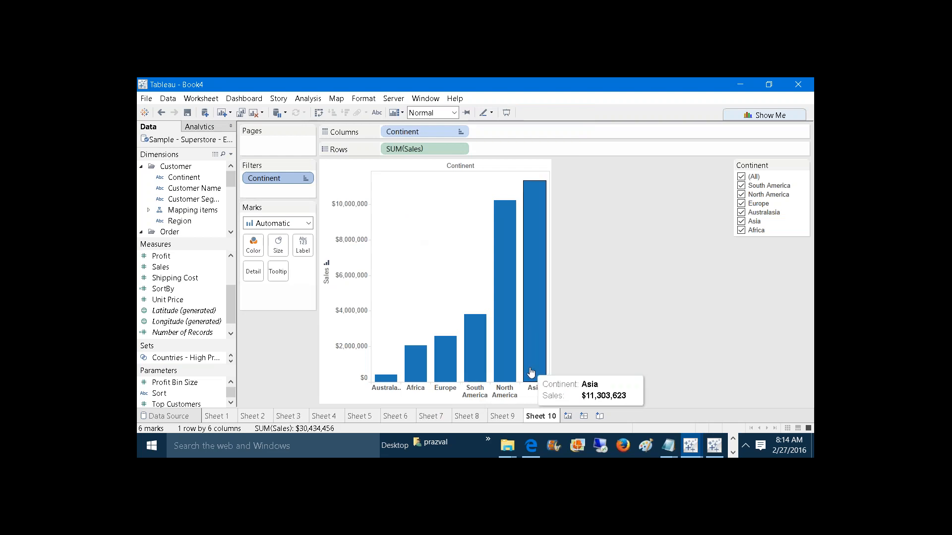
Add another worksheet with Continent in the rows and show the Continent filter on it
left_click(567, 416)
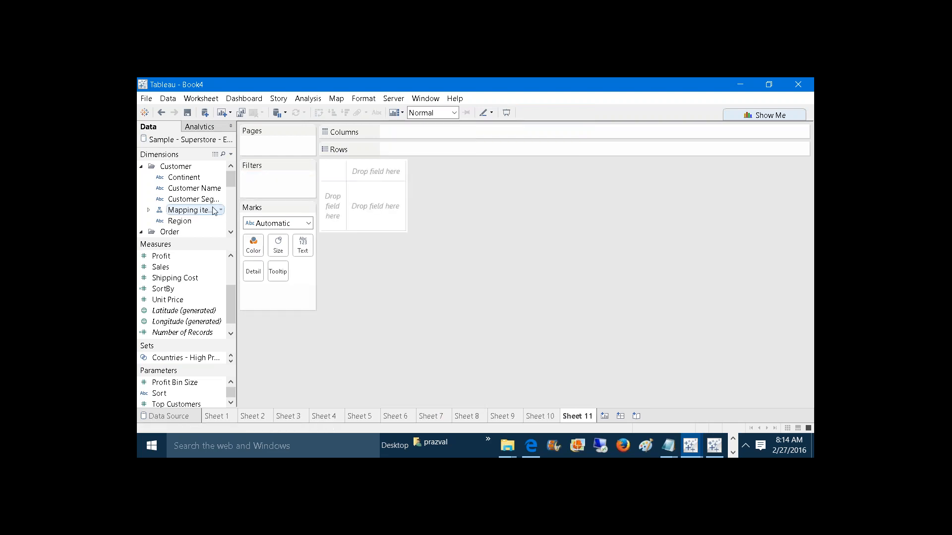
left_click_drag(186, 179, 401, 149)
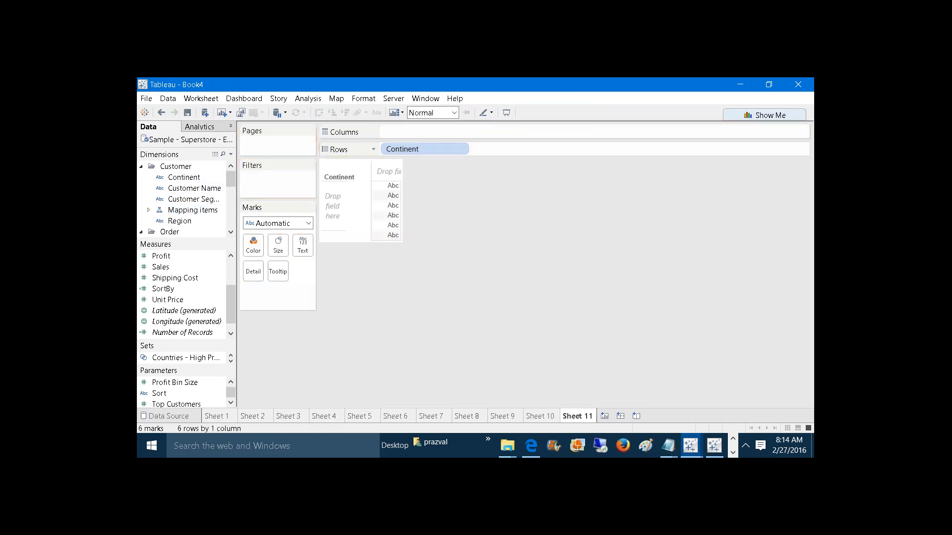
right_click(425, 149)
left_click(452, 172)
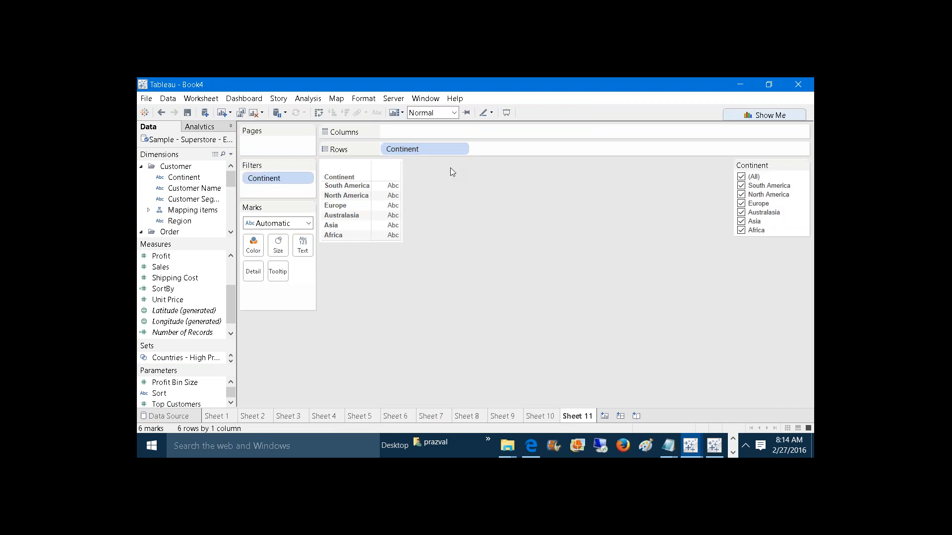